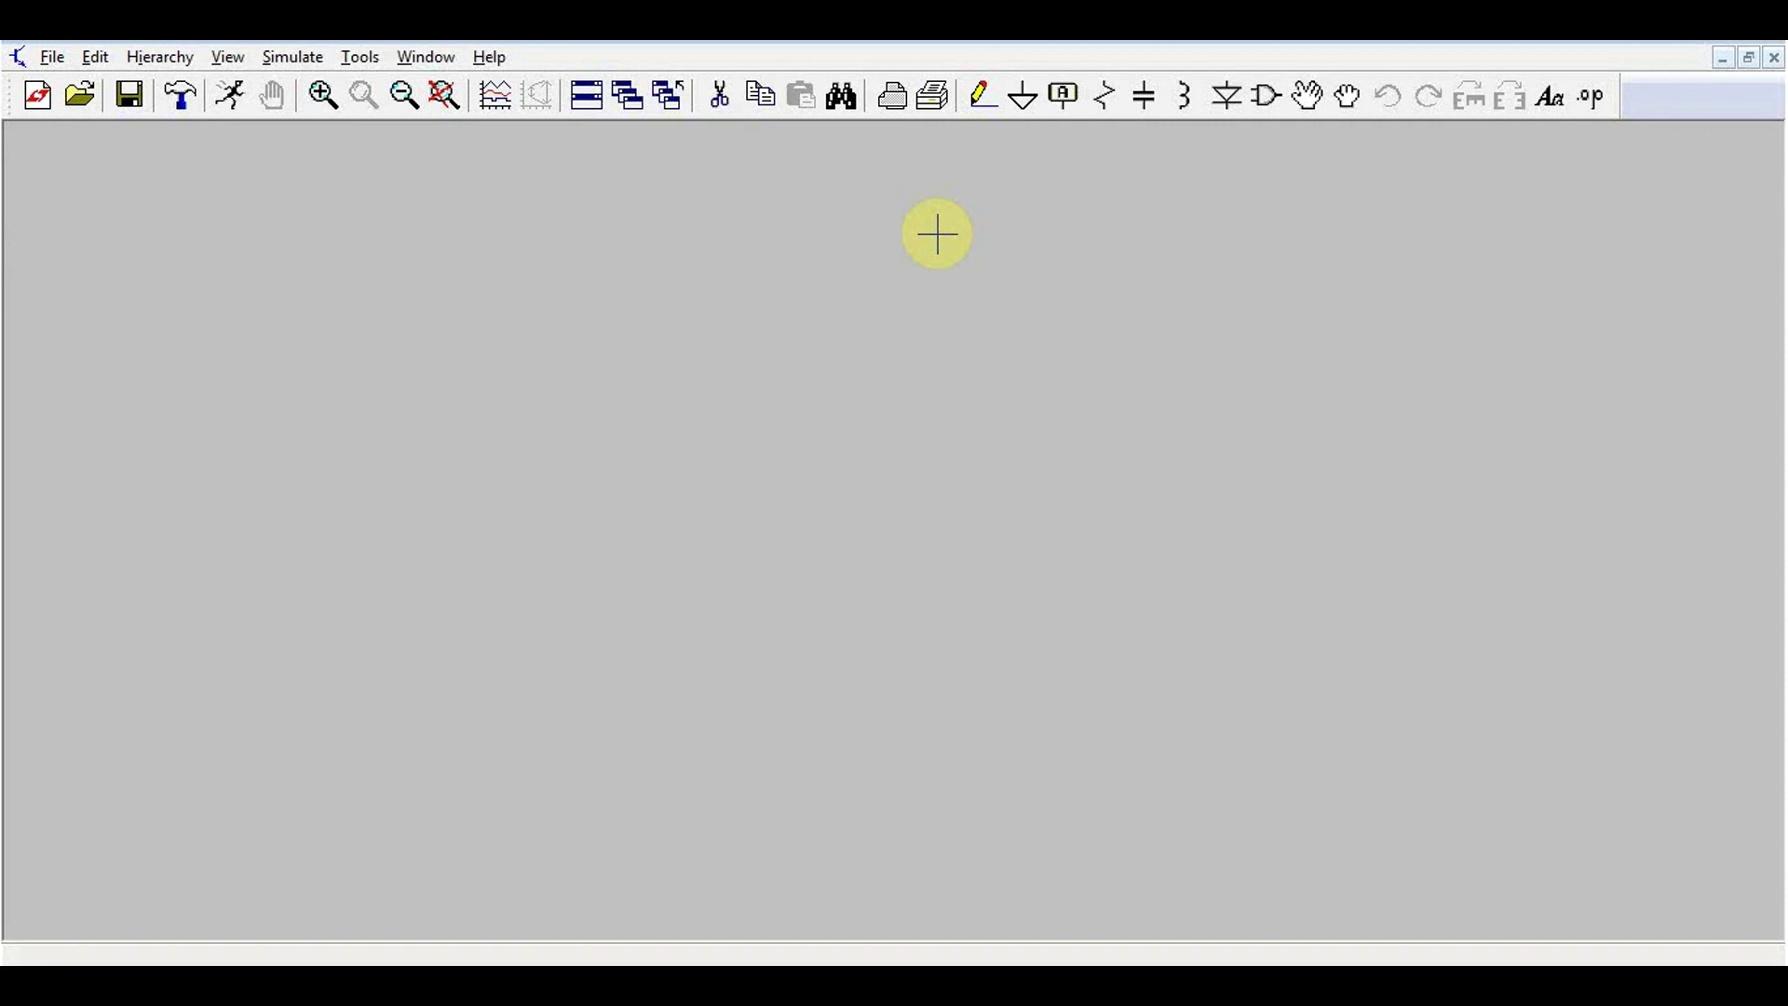
# Step: Place a single default voltage source V1 on the empty schematic
pyautogui.click(1271, 102)
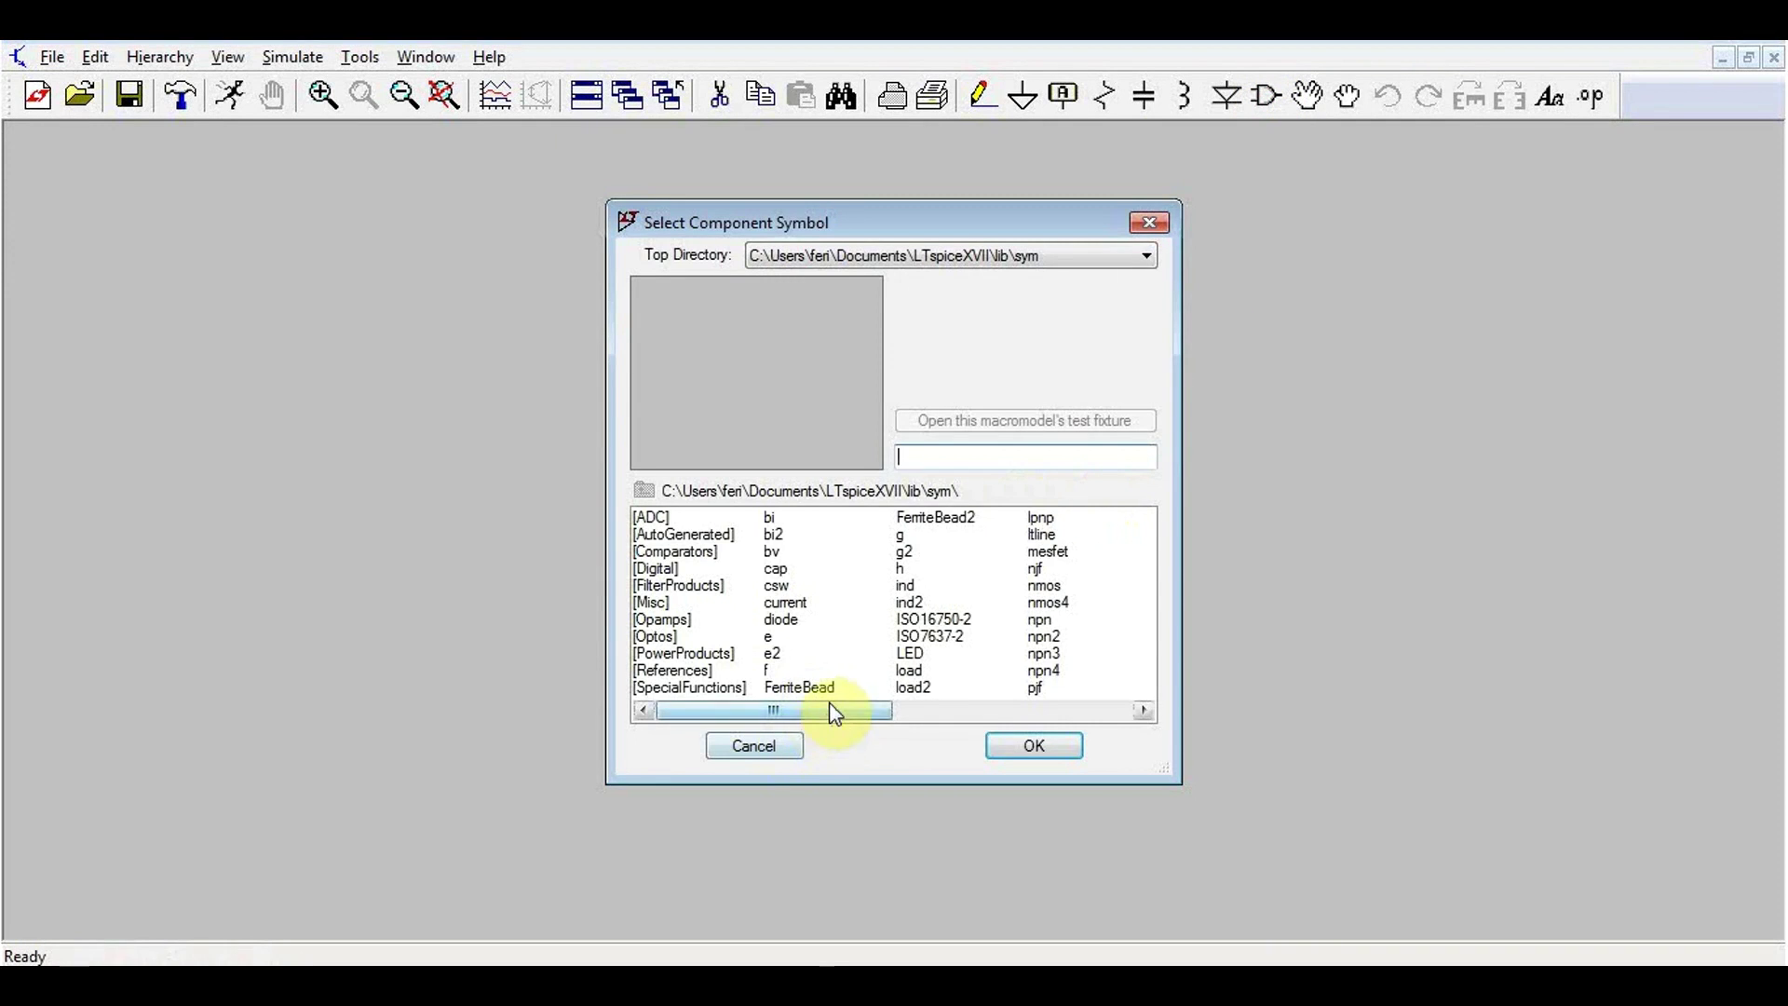
pyautogui.moveTo(836, 714); pyautogui.dragTo(1050, 721)
pyautogui.click(932, 603)
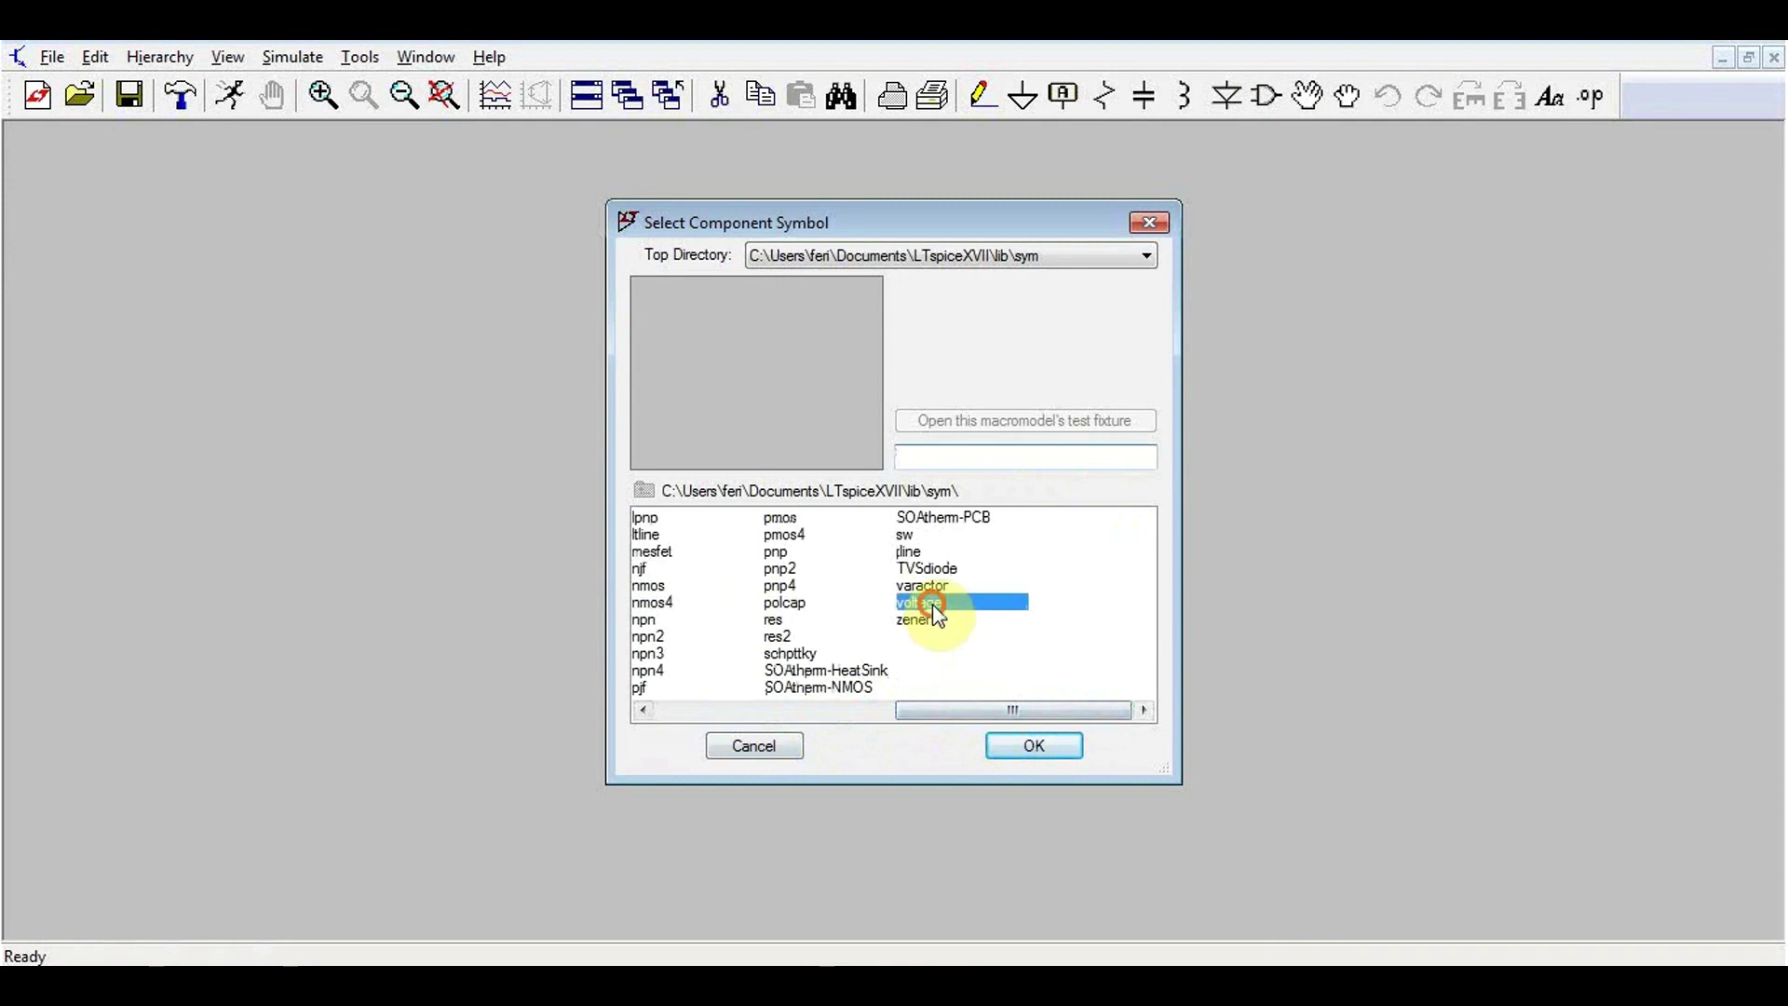
pyautogui.click(1033, 746)
pyautogui.click(541, 503)
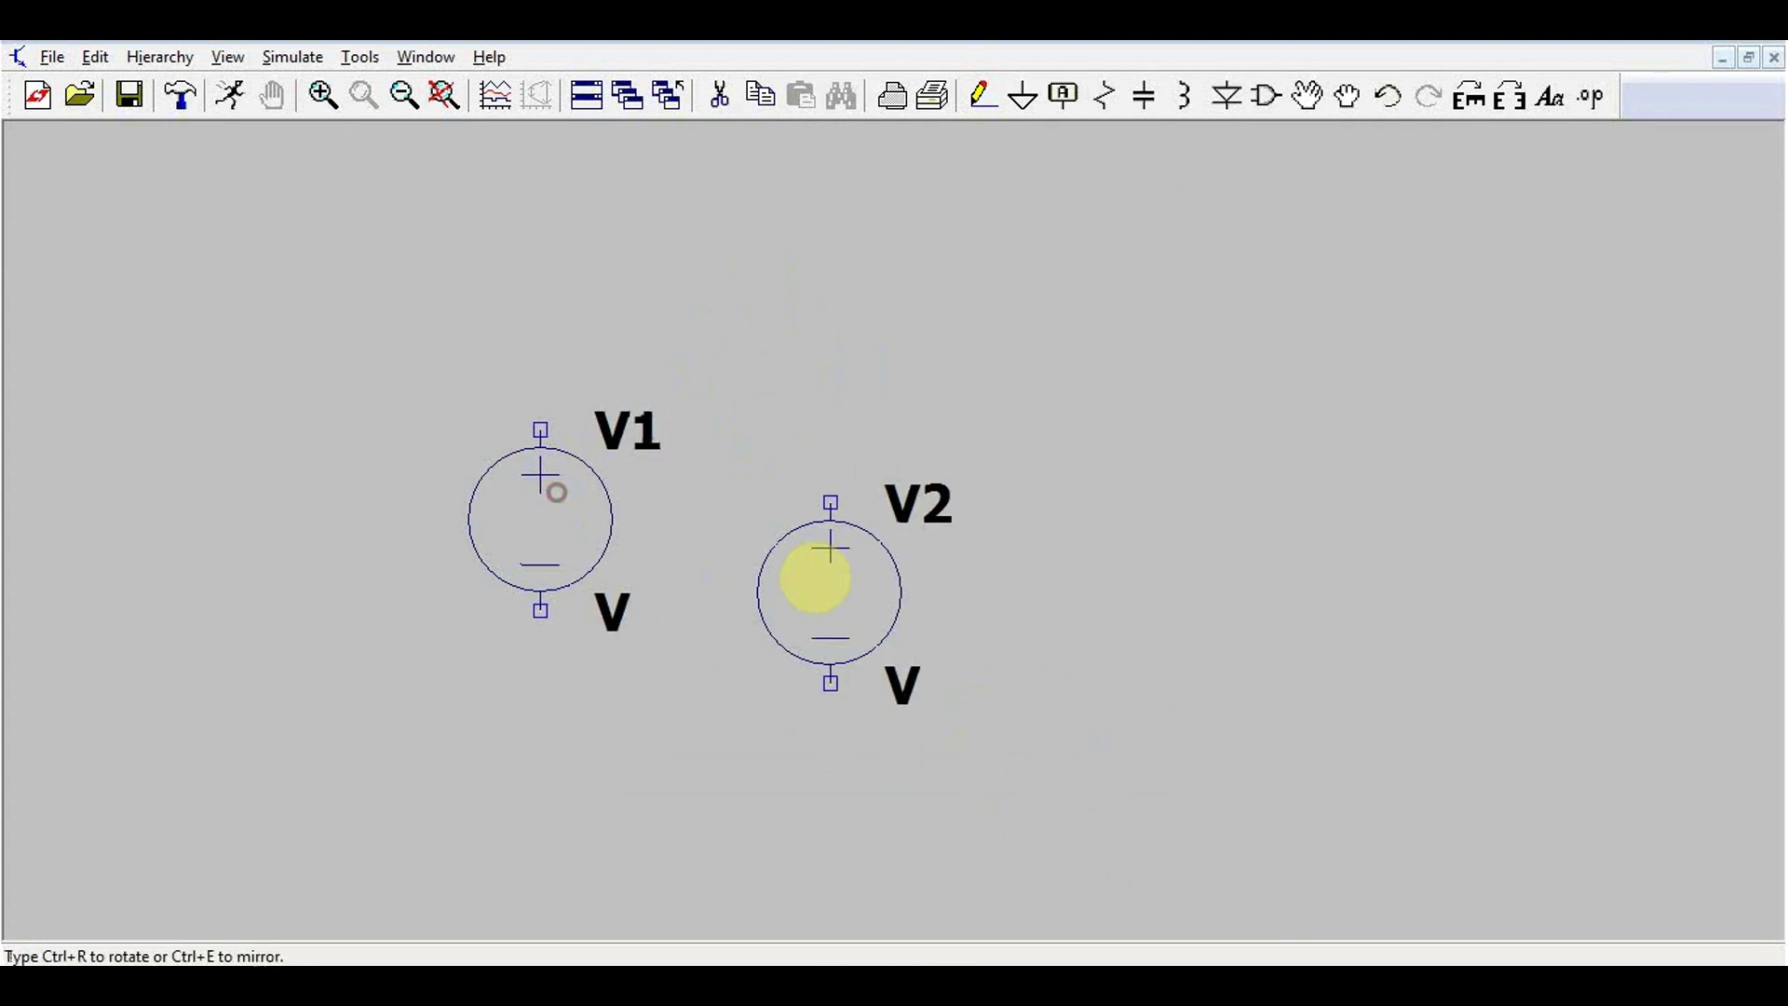
pyautogui.press('Escape')
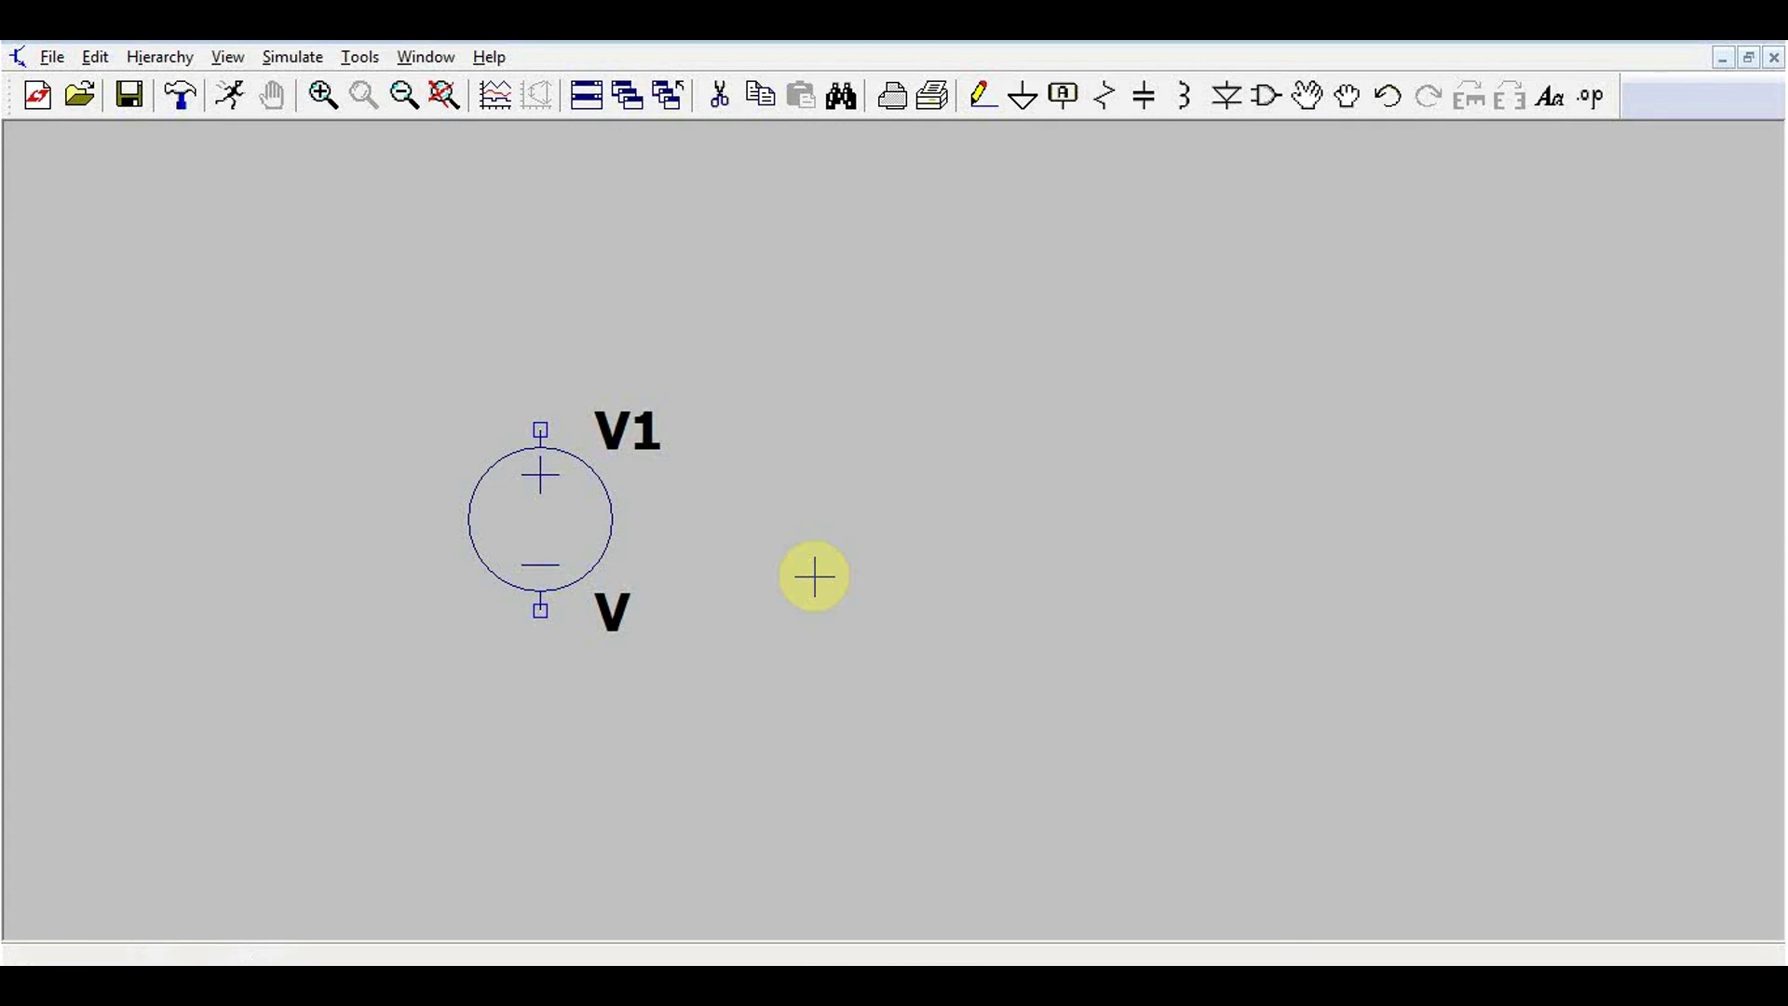
# Step: Try a SINE function in V1's advanced settings, then cancel, leaving V1 unchanged
pyautogui.rightClick(585, 524)
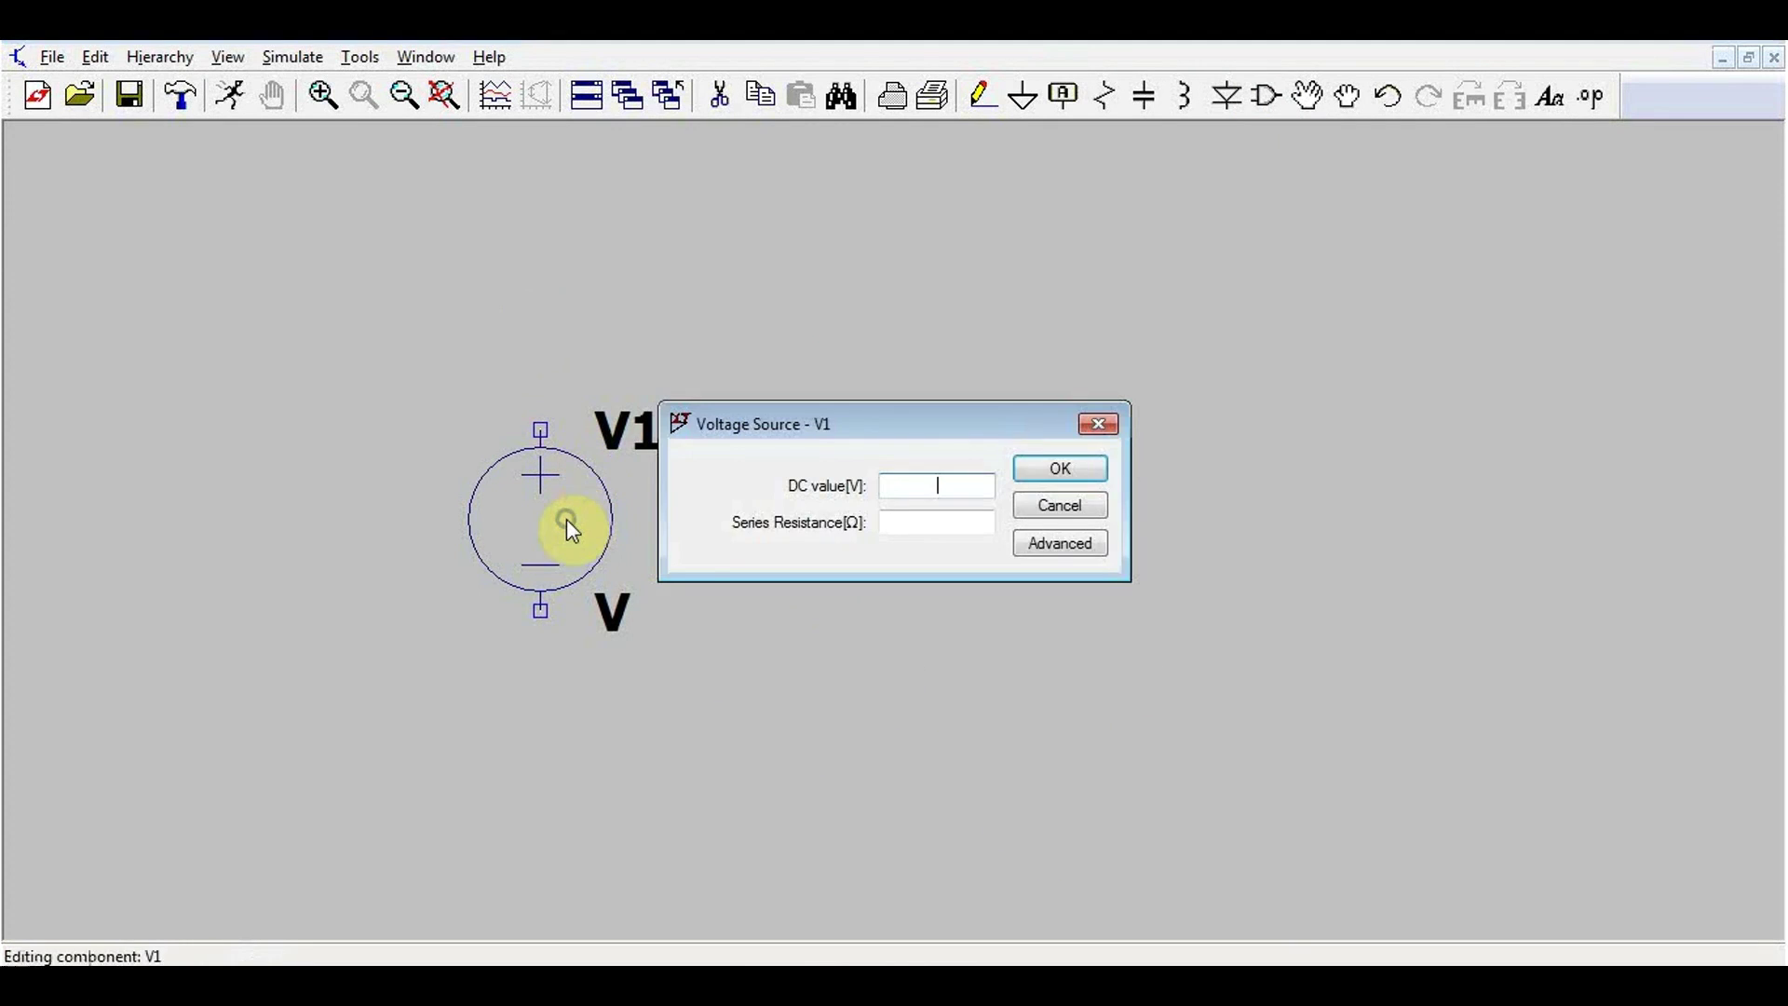
pyautogui.click(1084, 544)
pyautogui.moveTo(830, 198); pyautogui.dragTo(1032, 218)
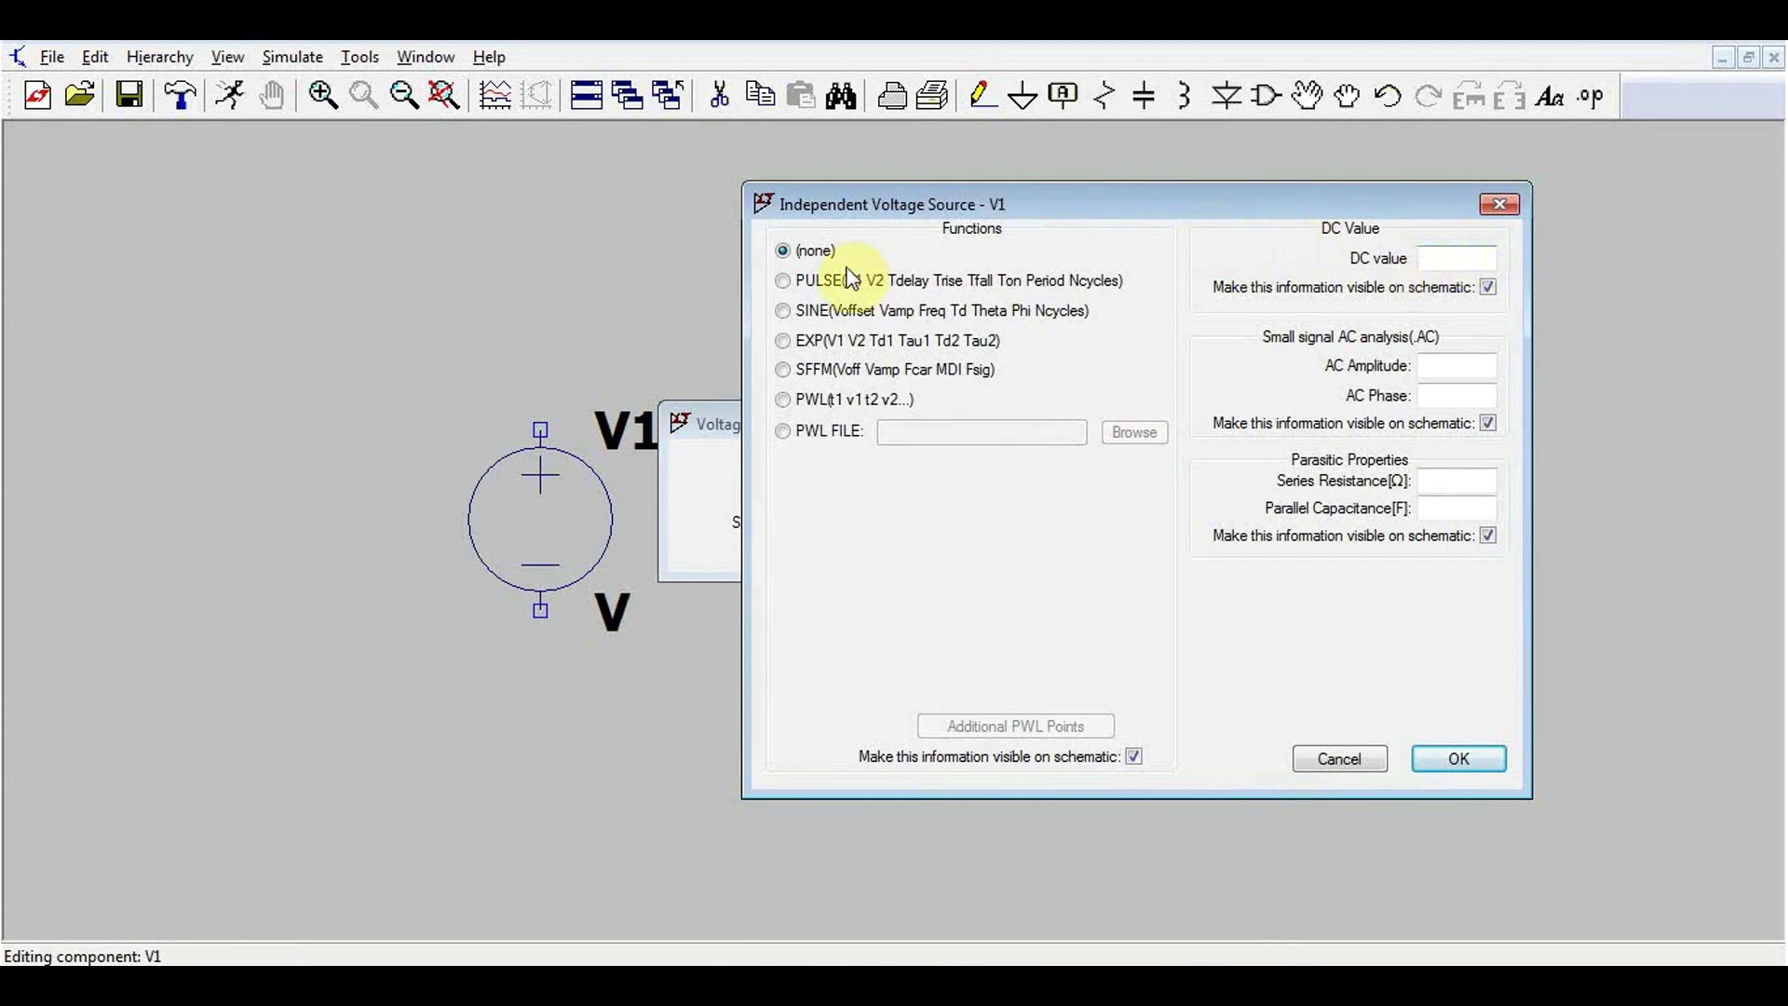
pyautogui.click(781, 313)
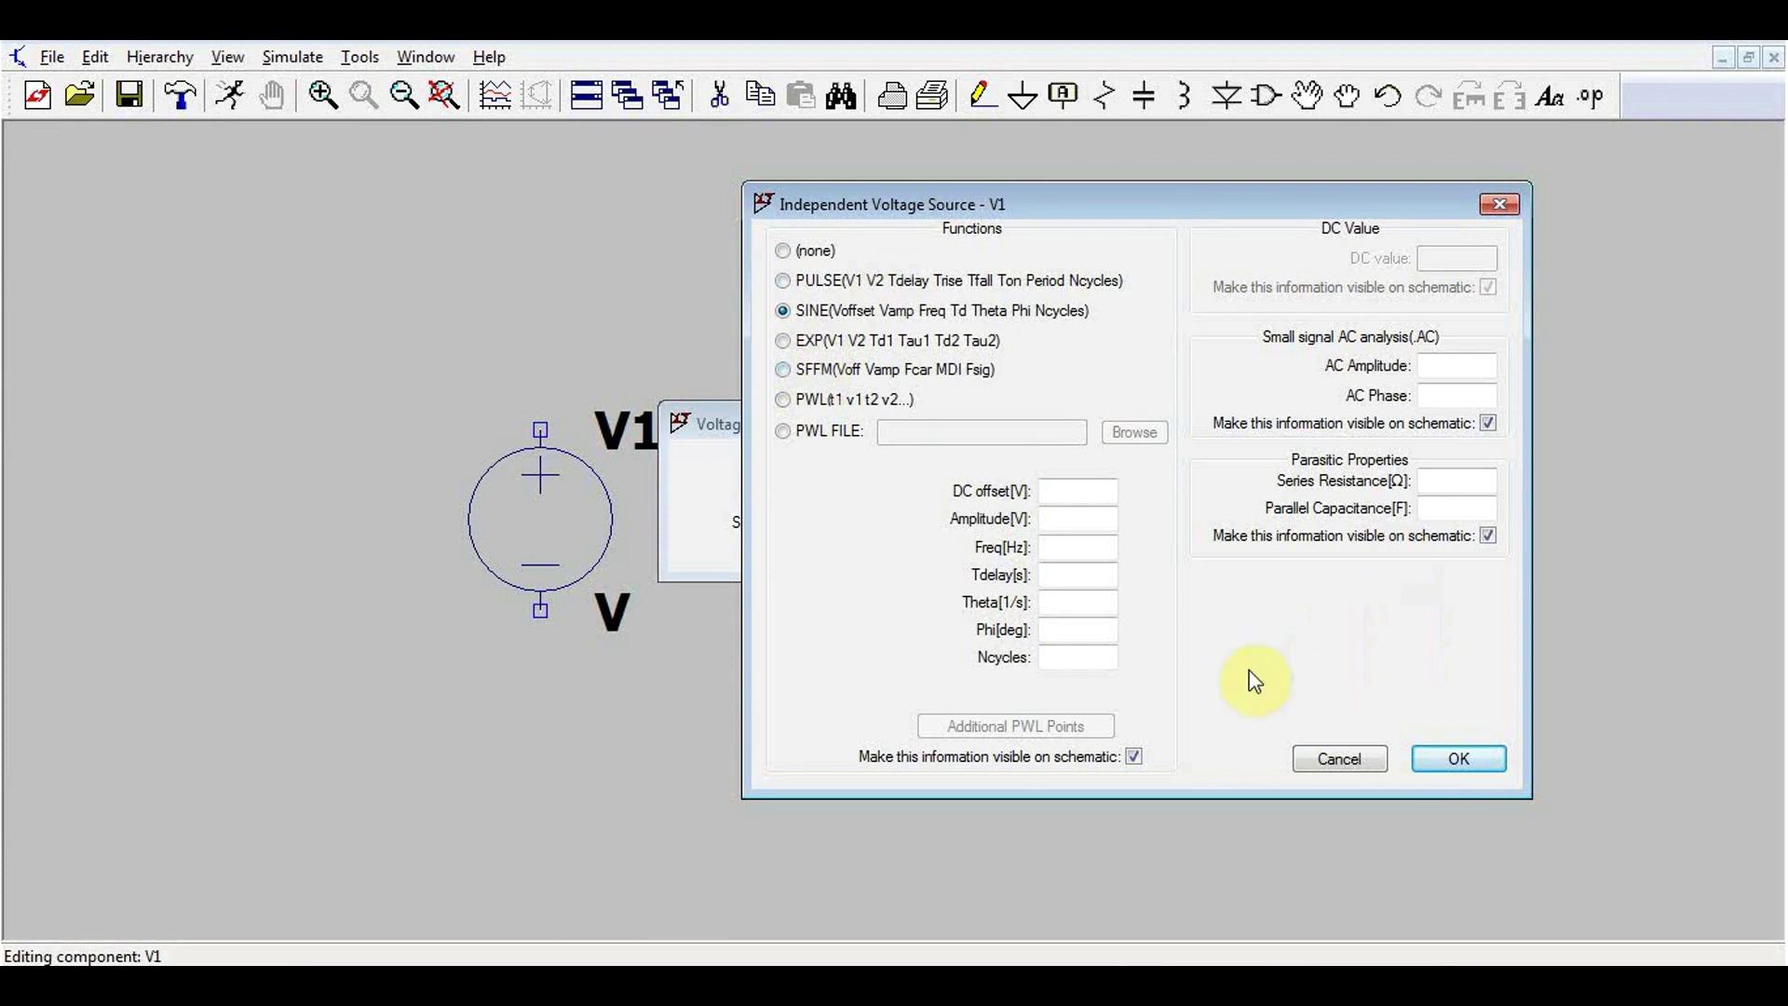
pyautogui.click(1363, 760)
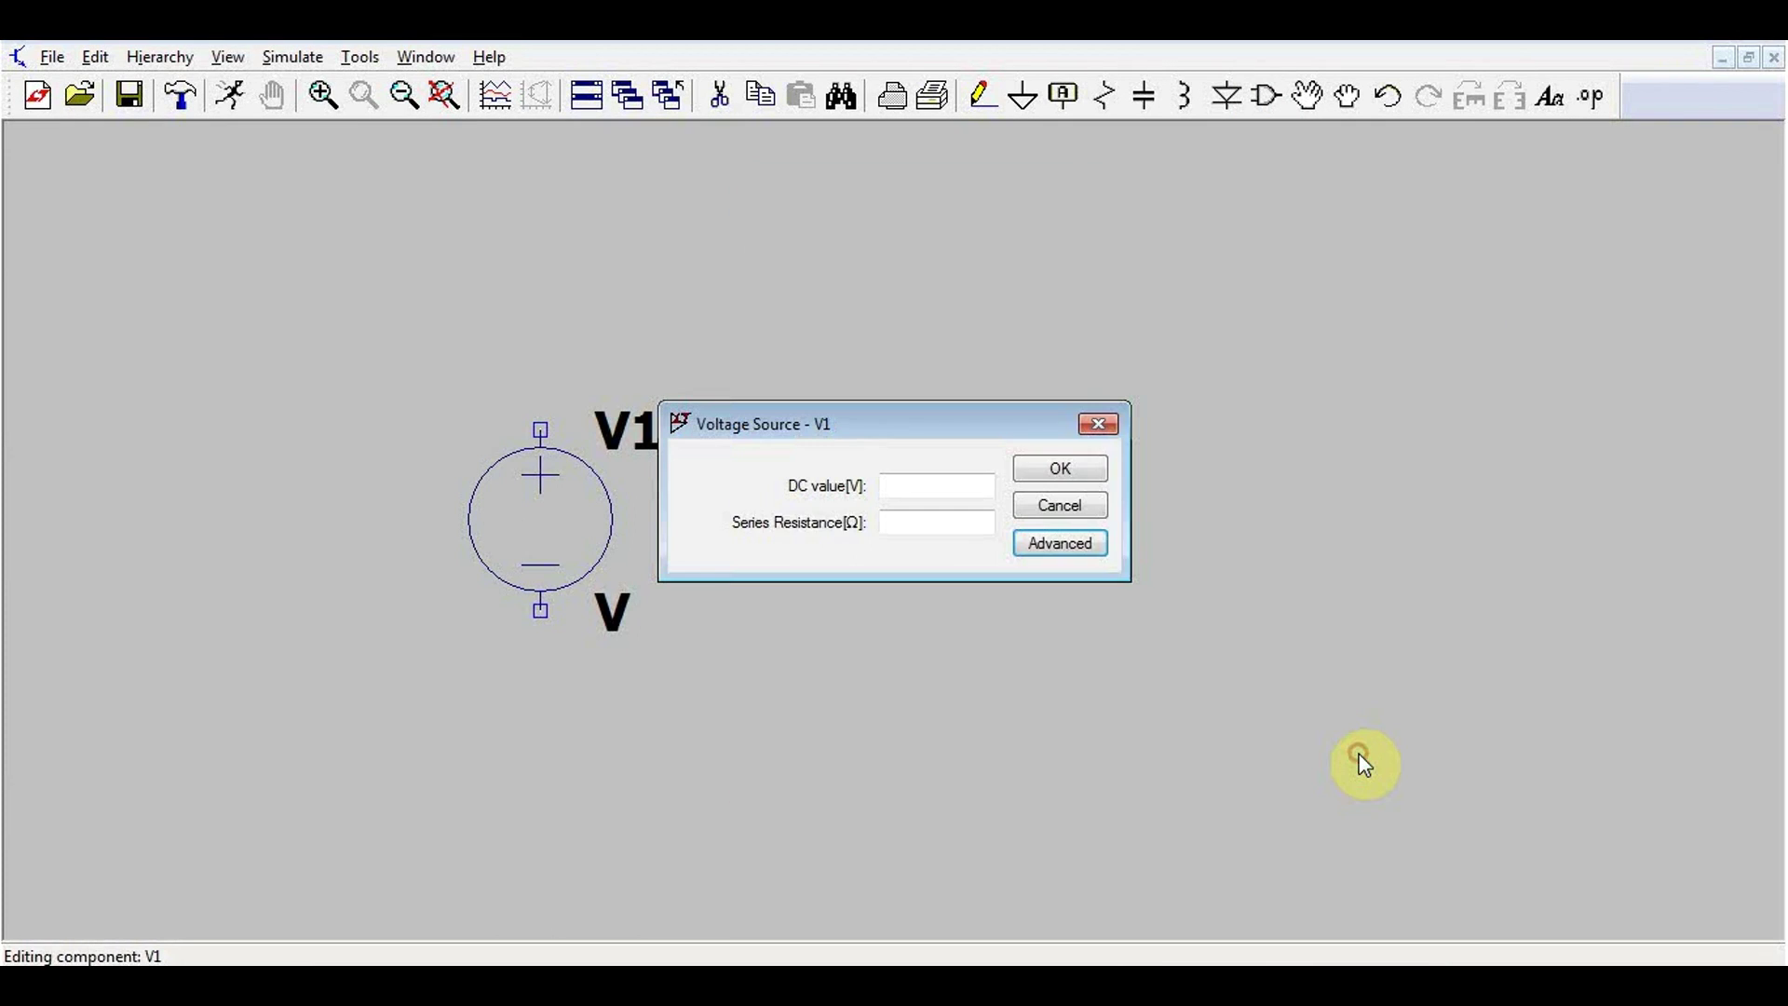
pyautogui.click(1061, 506)
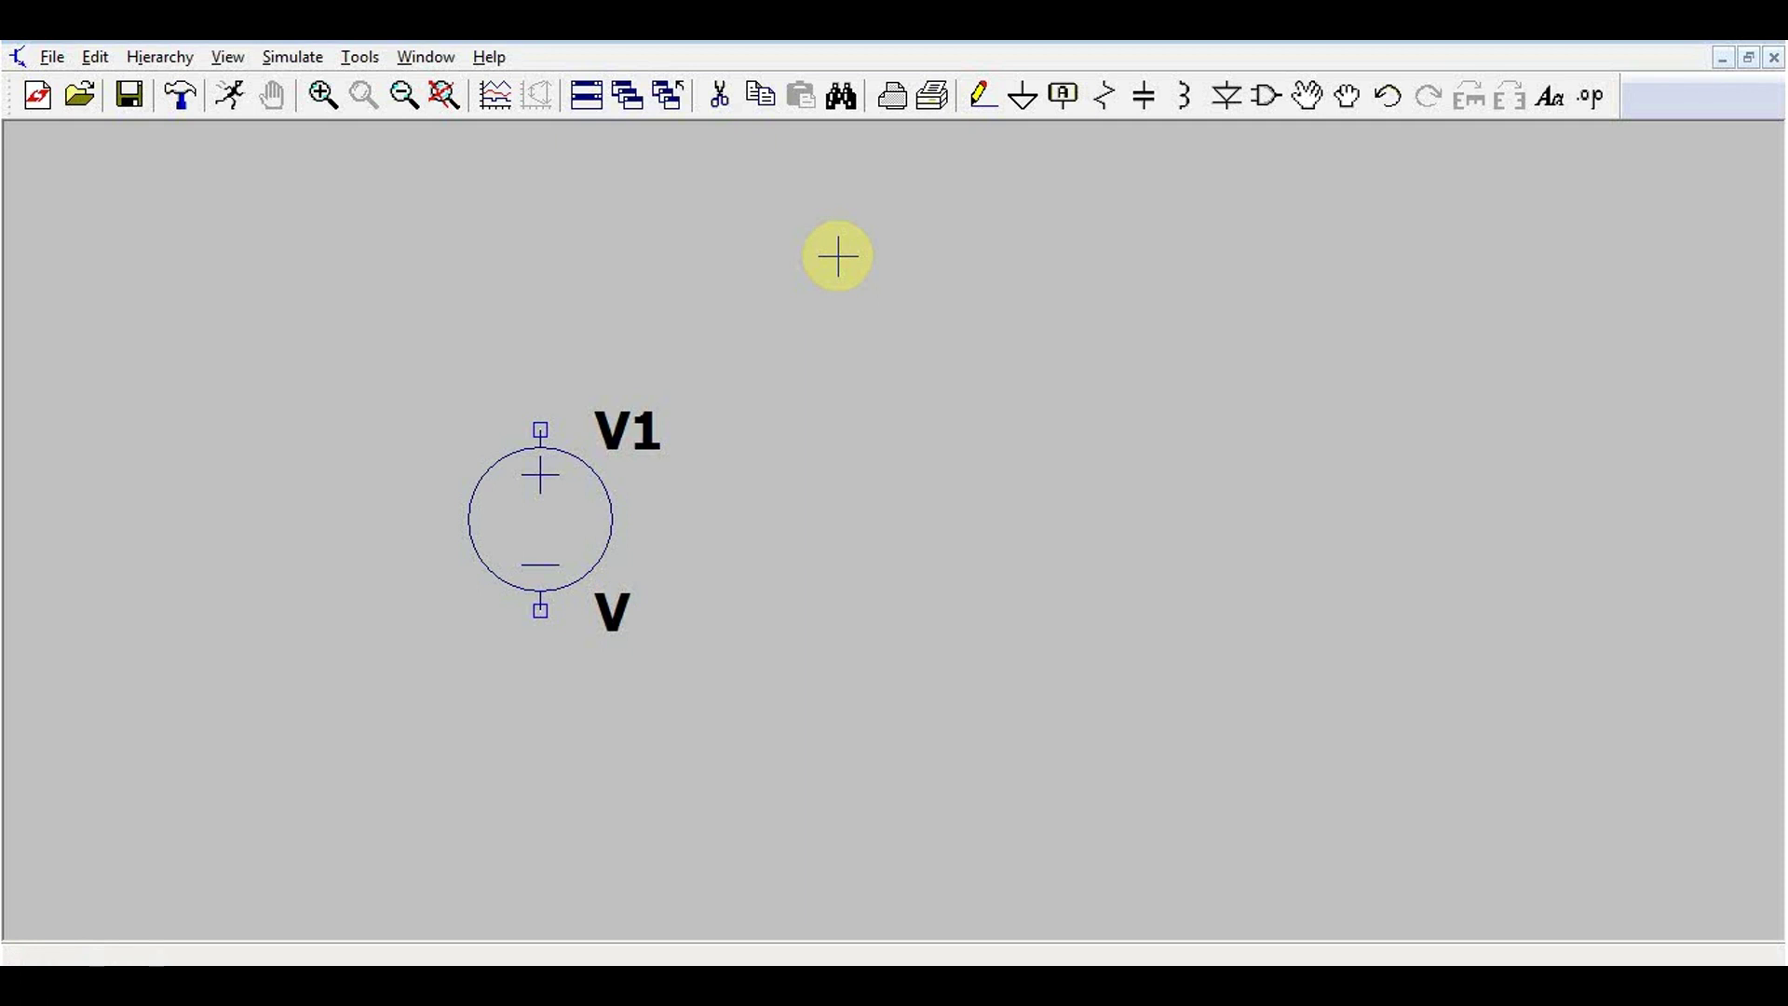
# Step: Delete V1 from the schematic, then switch to the op-amp article in the browser
pyautogui.press('Delete')
pyautogui.click(558, 439)
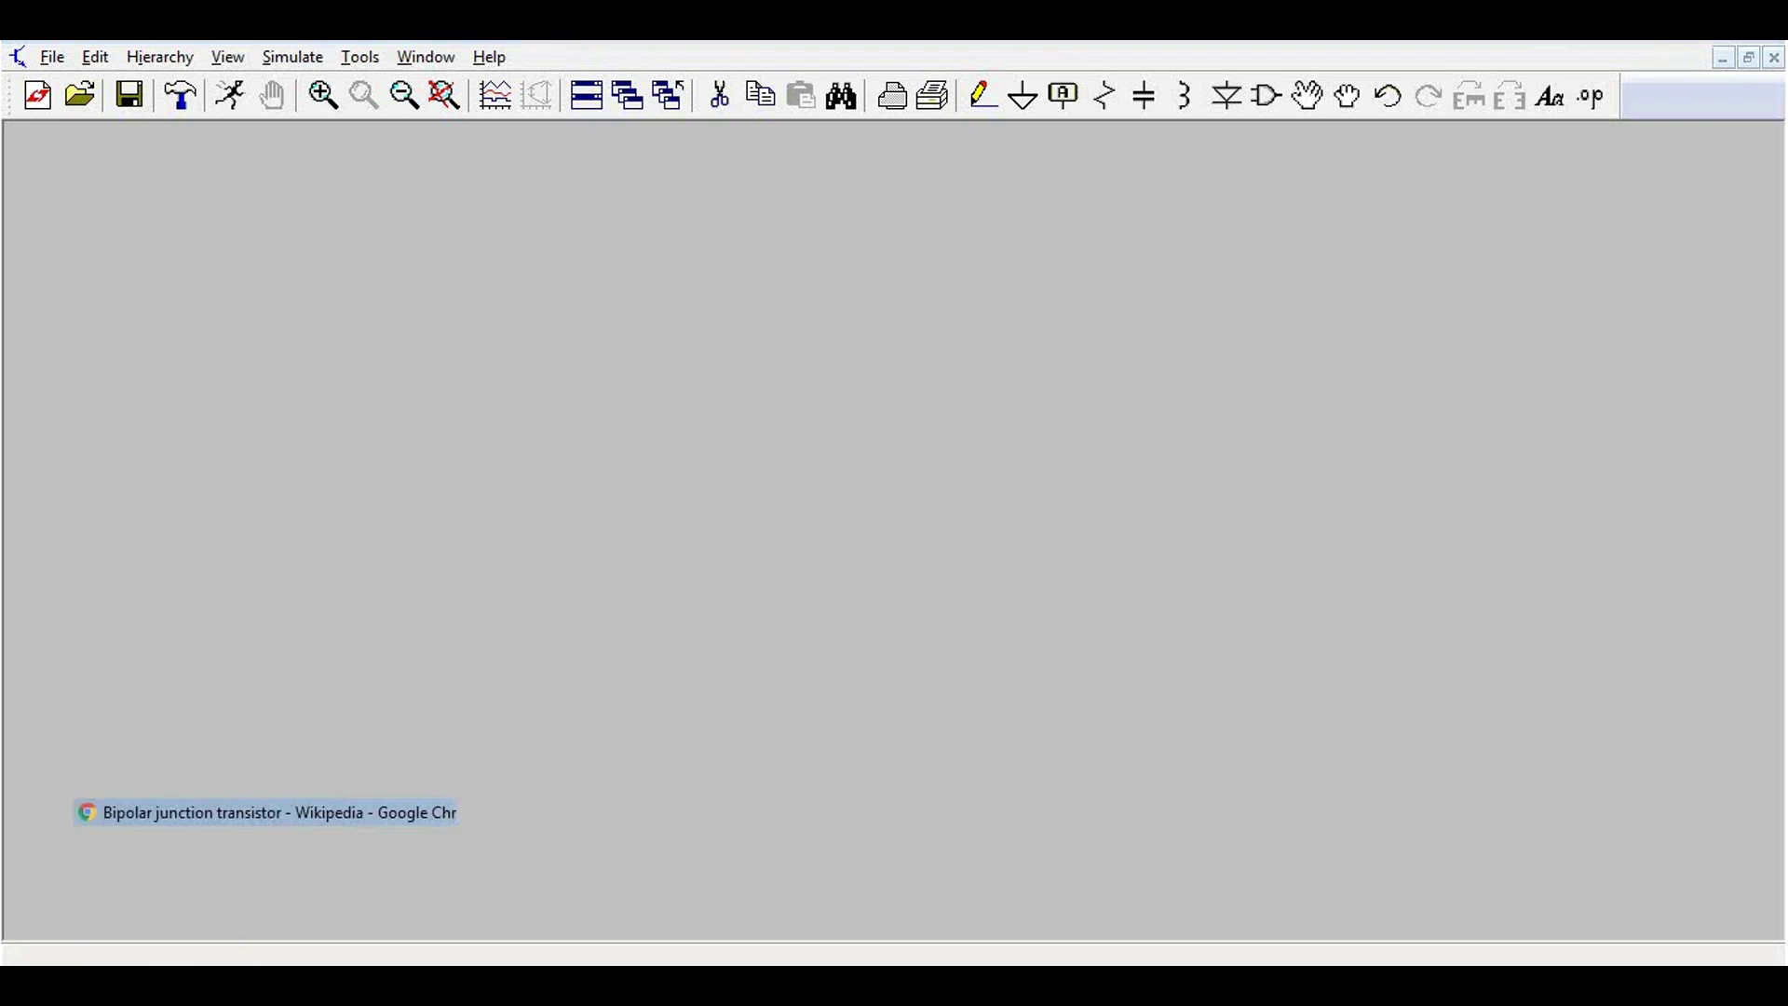
pyautogui.click(219, 955)
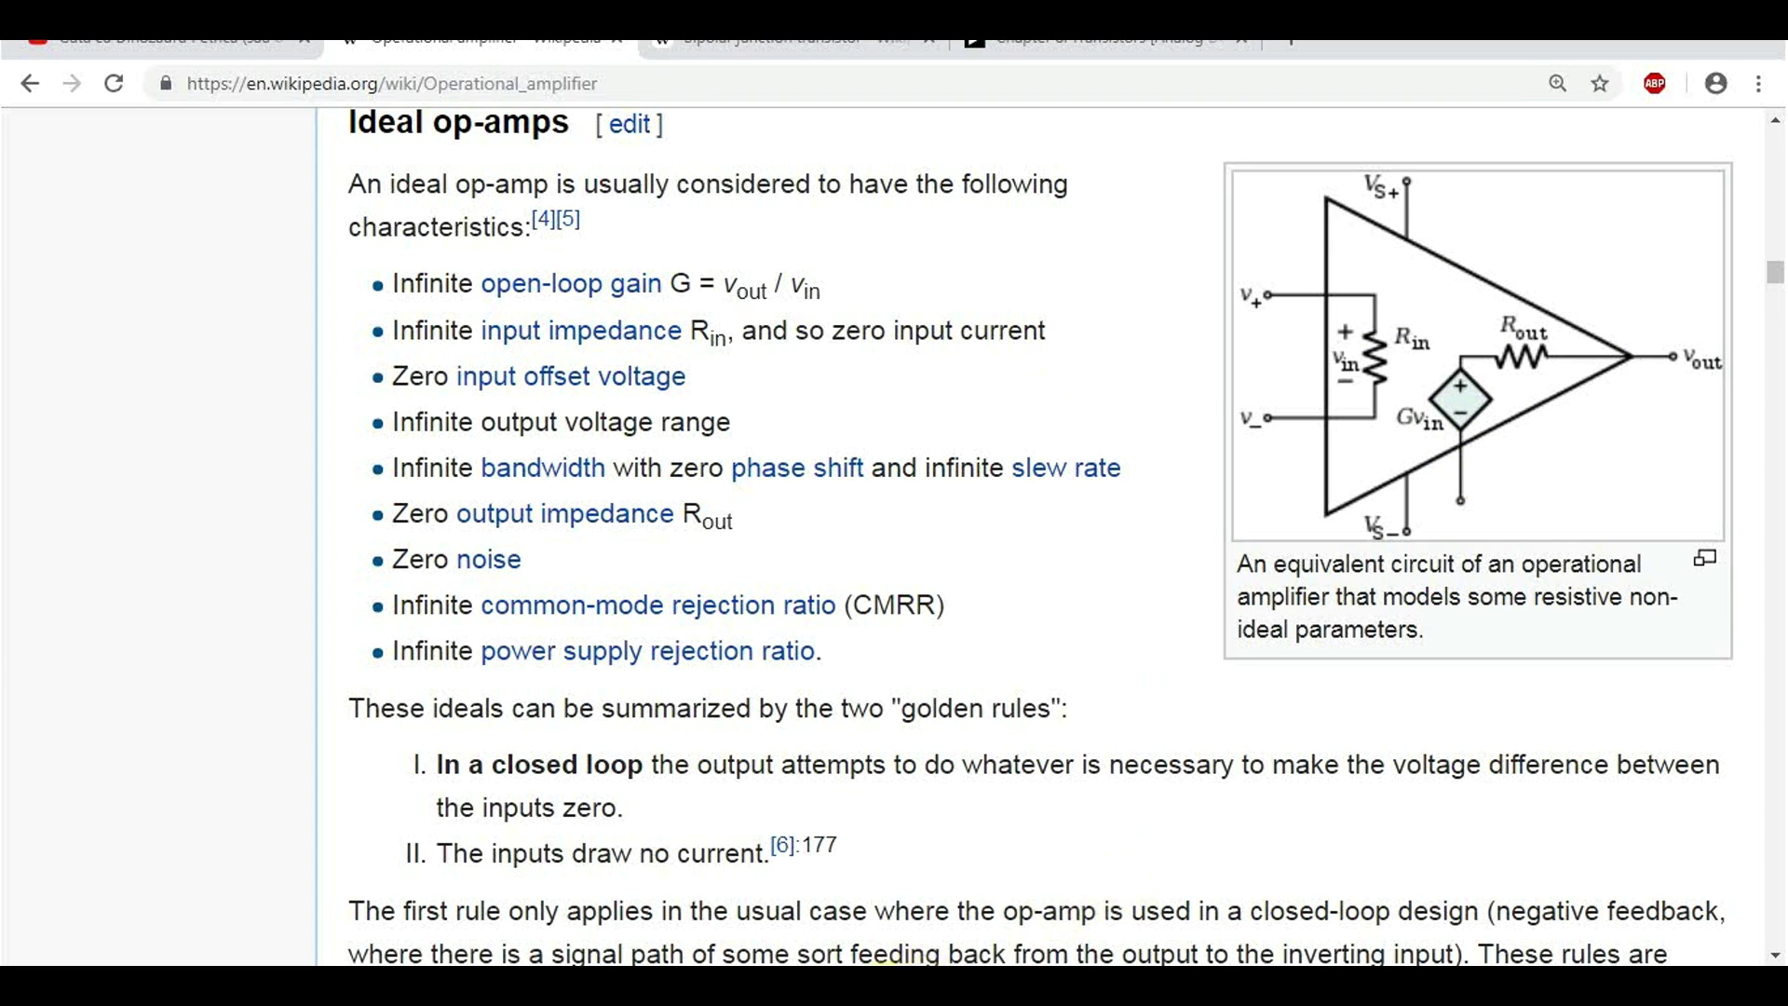
pyautogui.click(910, 952)
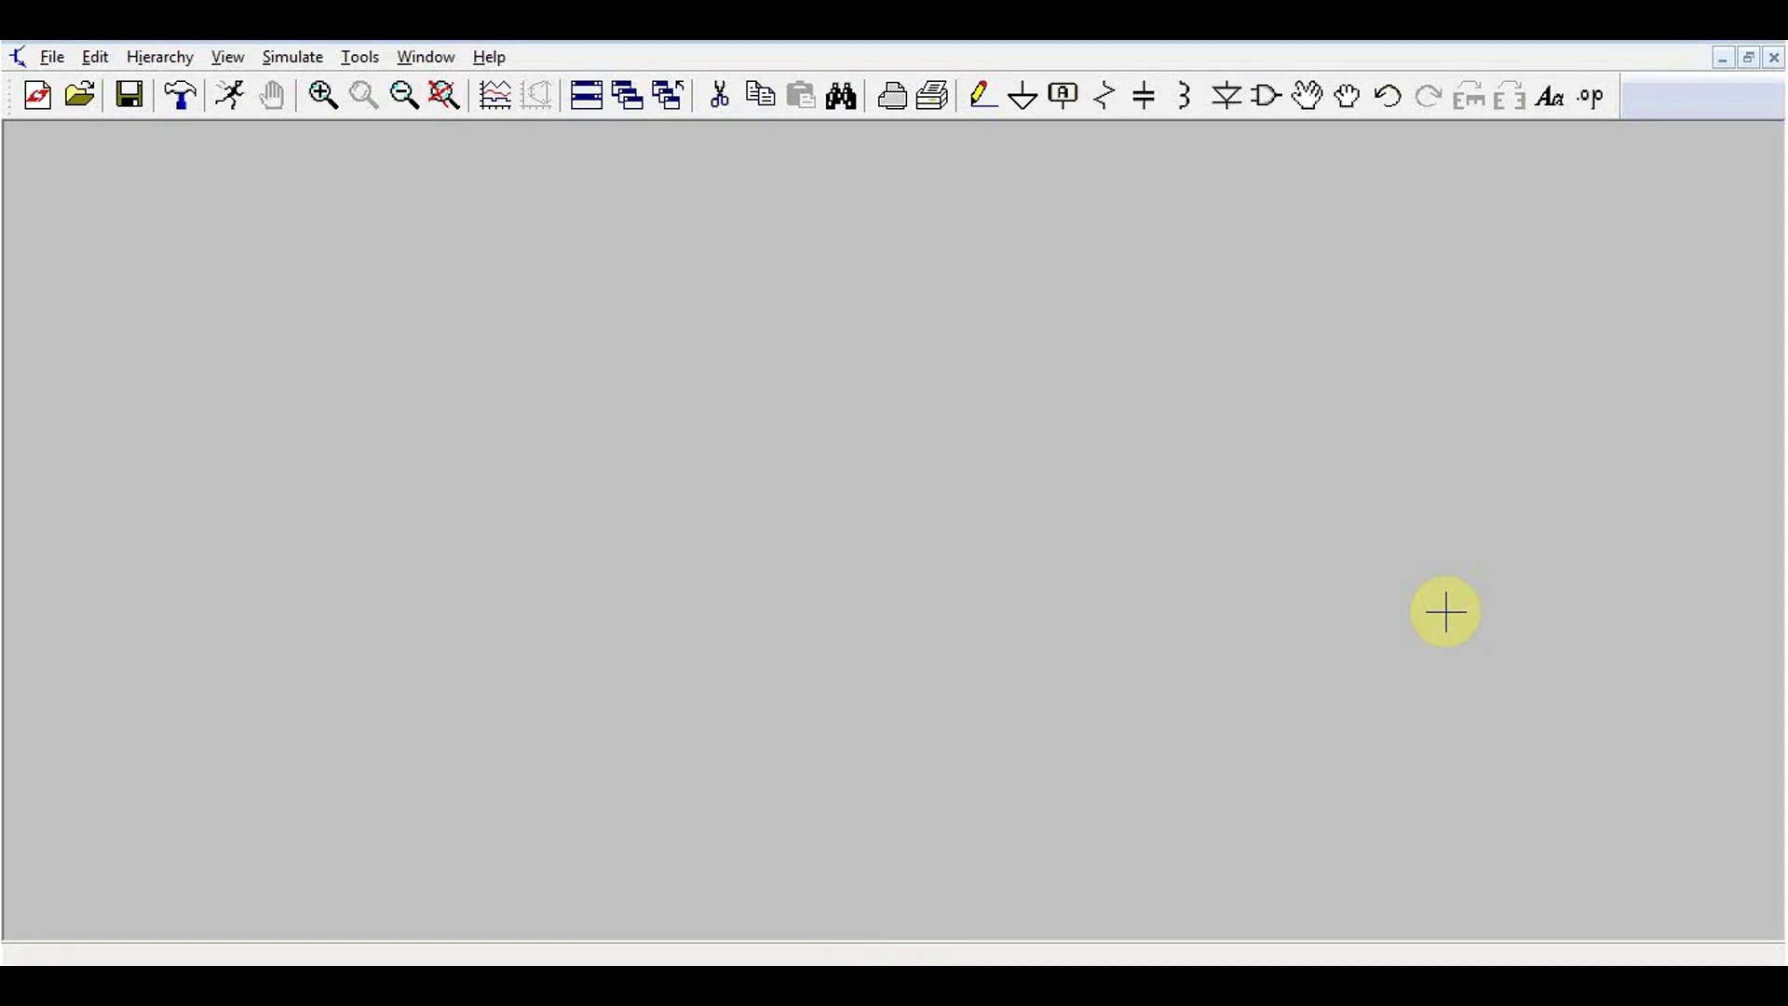
# Step: Look up the 'E. Voltage Dependent Voltage Source' help topic and highlight its <gain> syntax
pyautogui.press('F1')
pyautogui.doubleClick(844, 257)
pyautogui.click(745, 228)
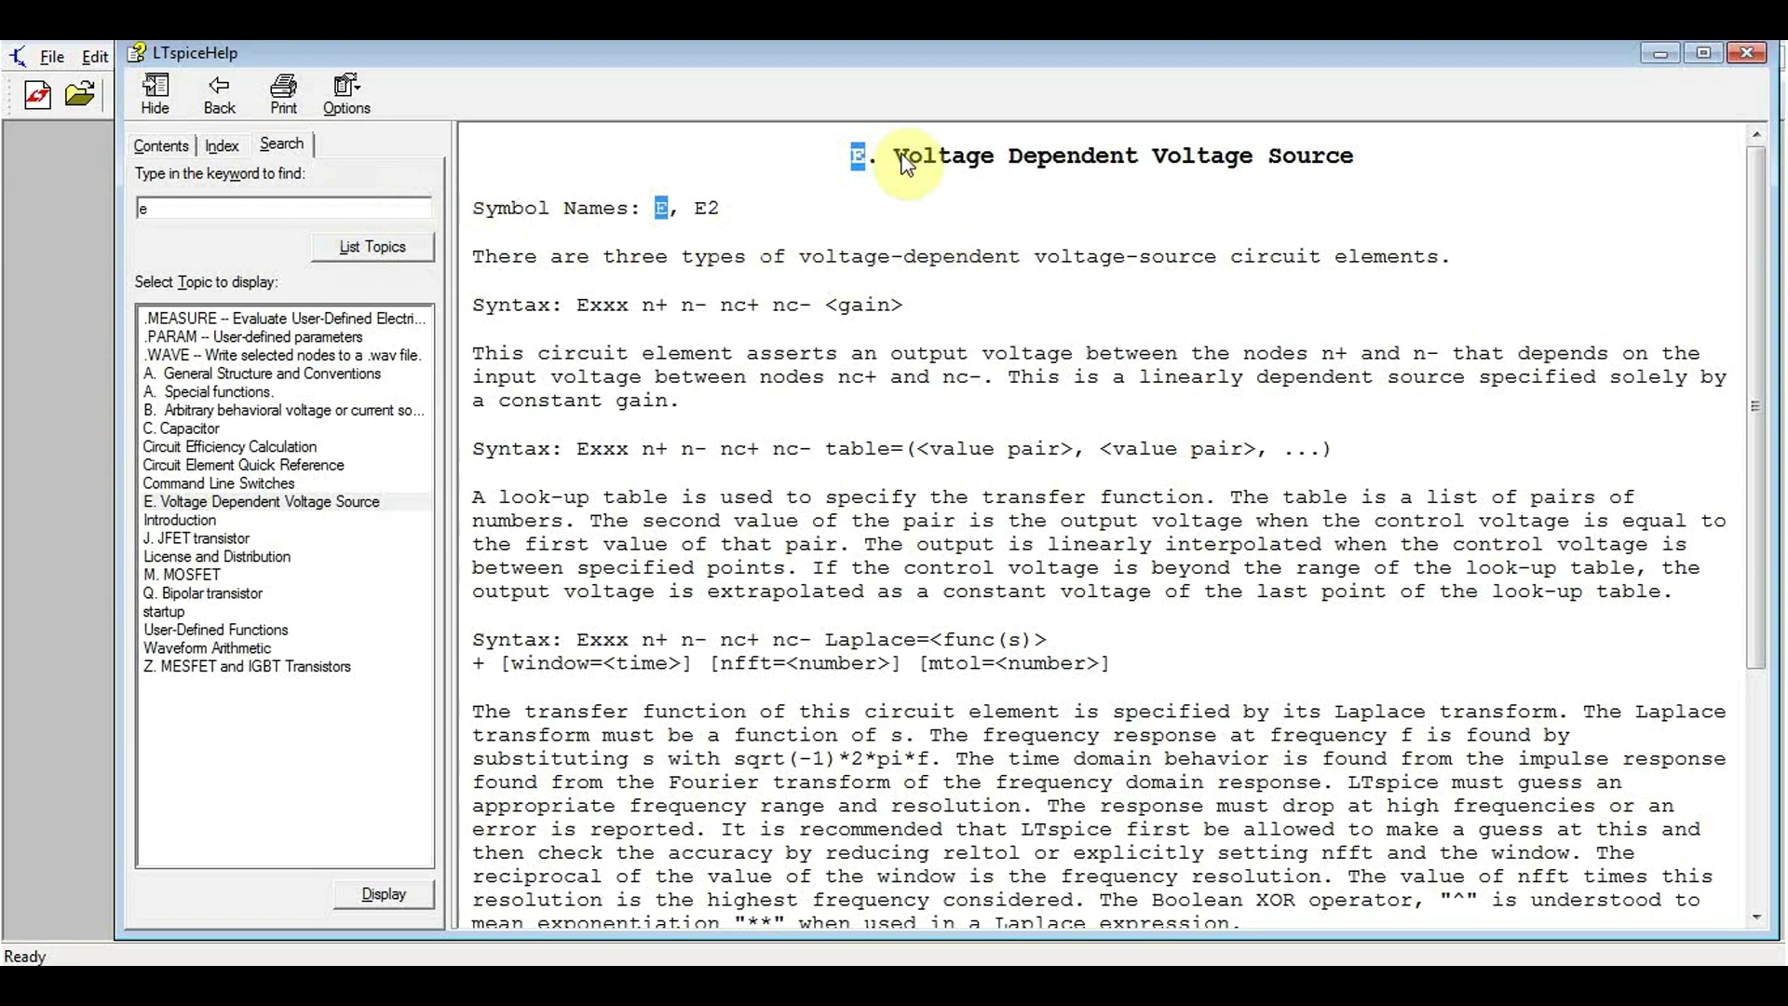
pyautogui.moveTo(894, 157); pyautogui.dragTo(1360, 172)
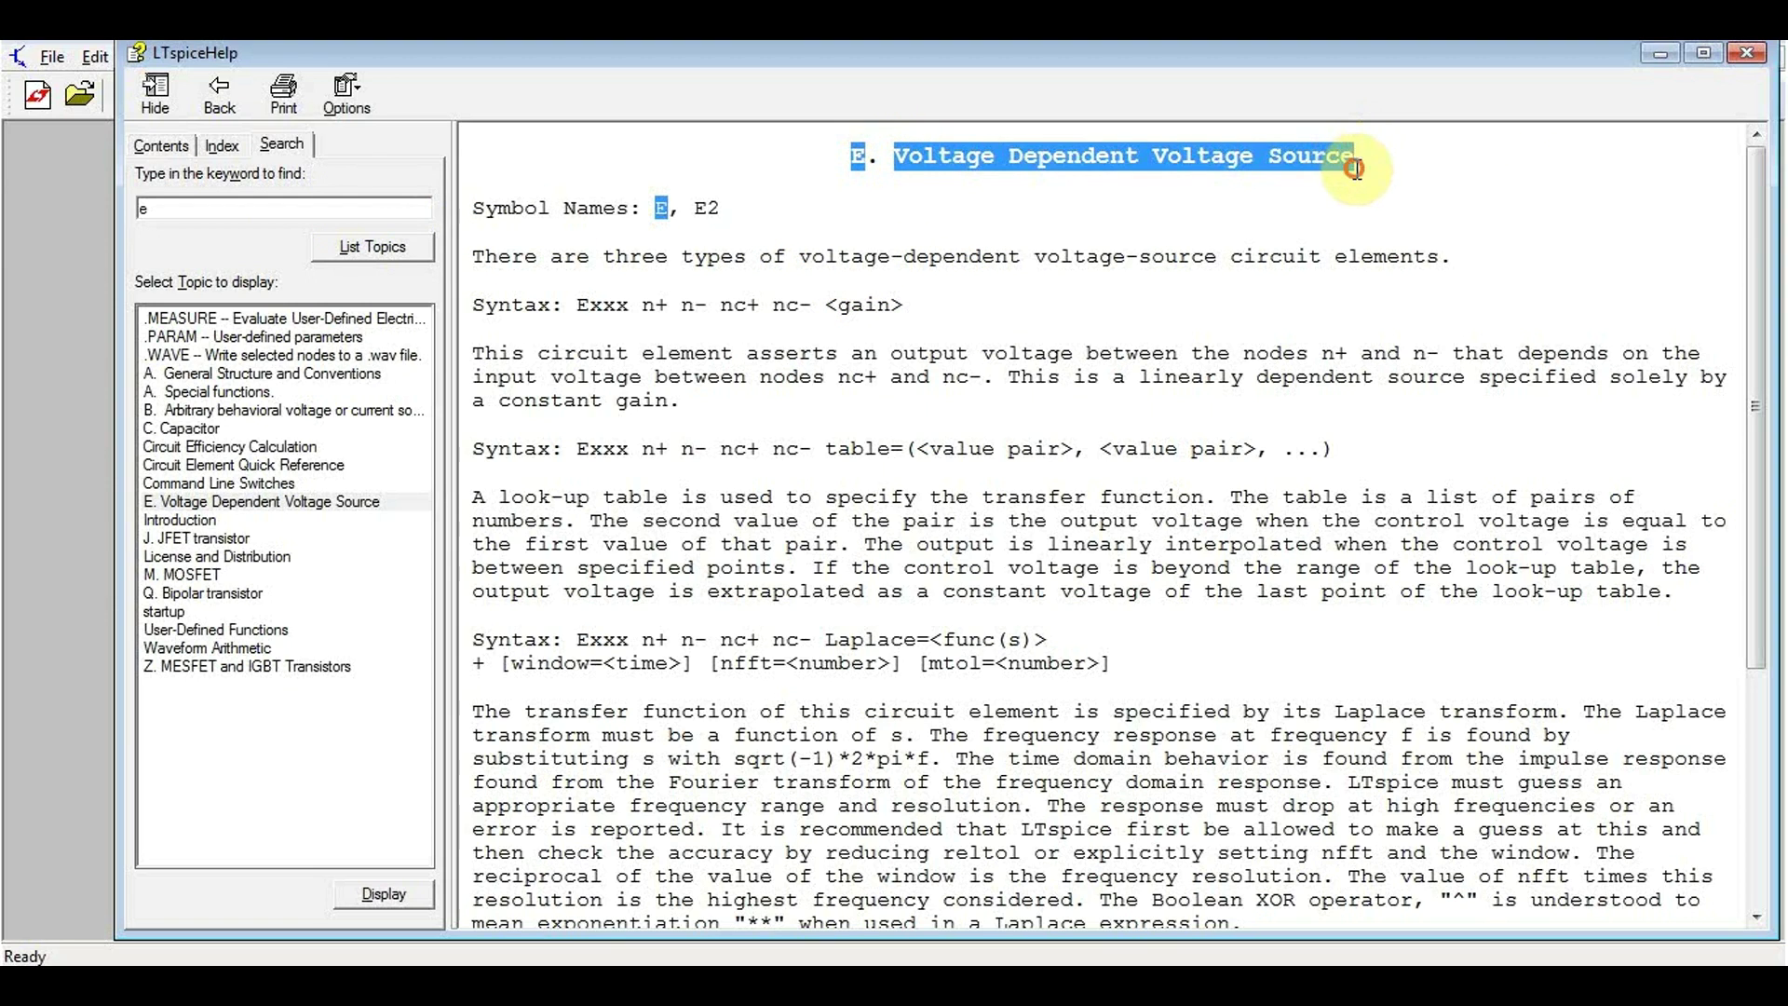
pyautogui.click(871, 155)
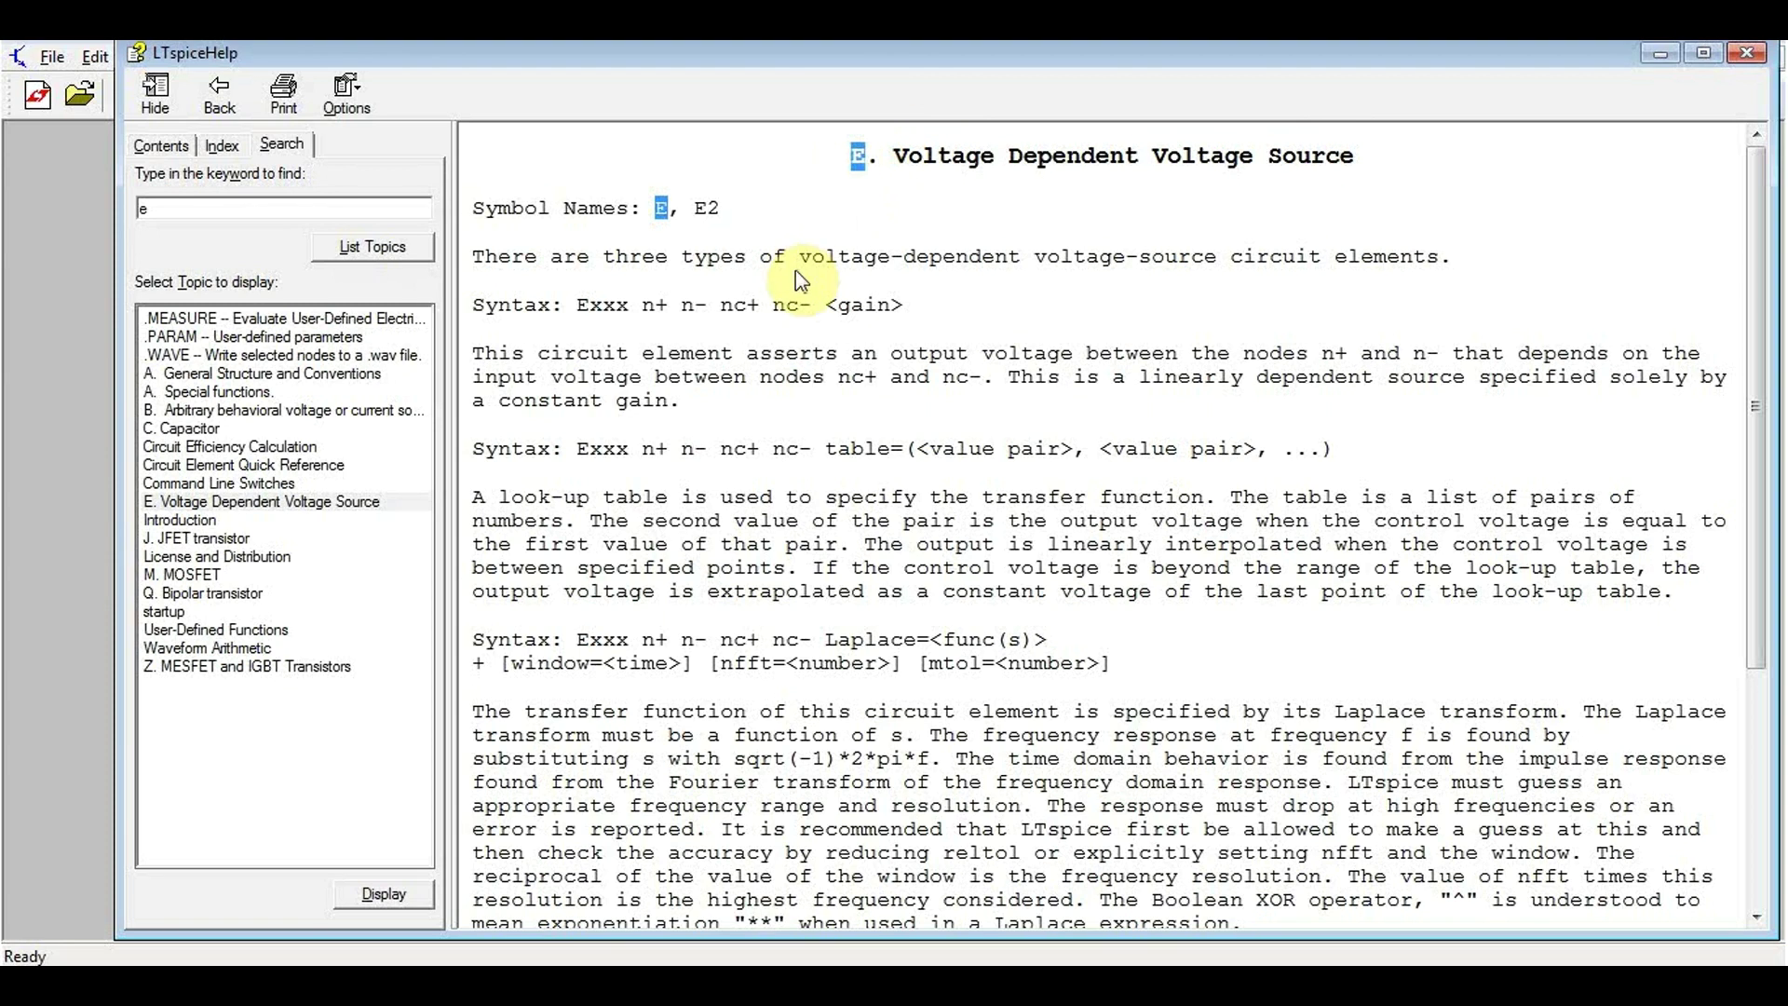
pyautogui.moveTo(825, 305); pyautogui.dragTo(906, 305)
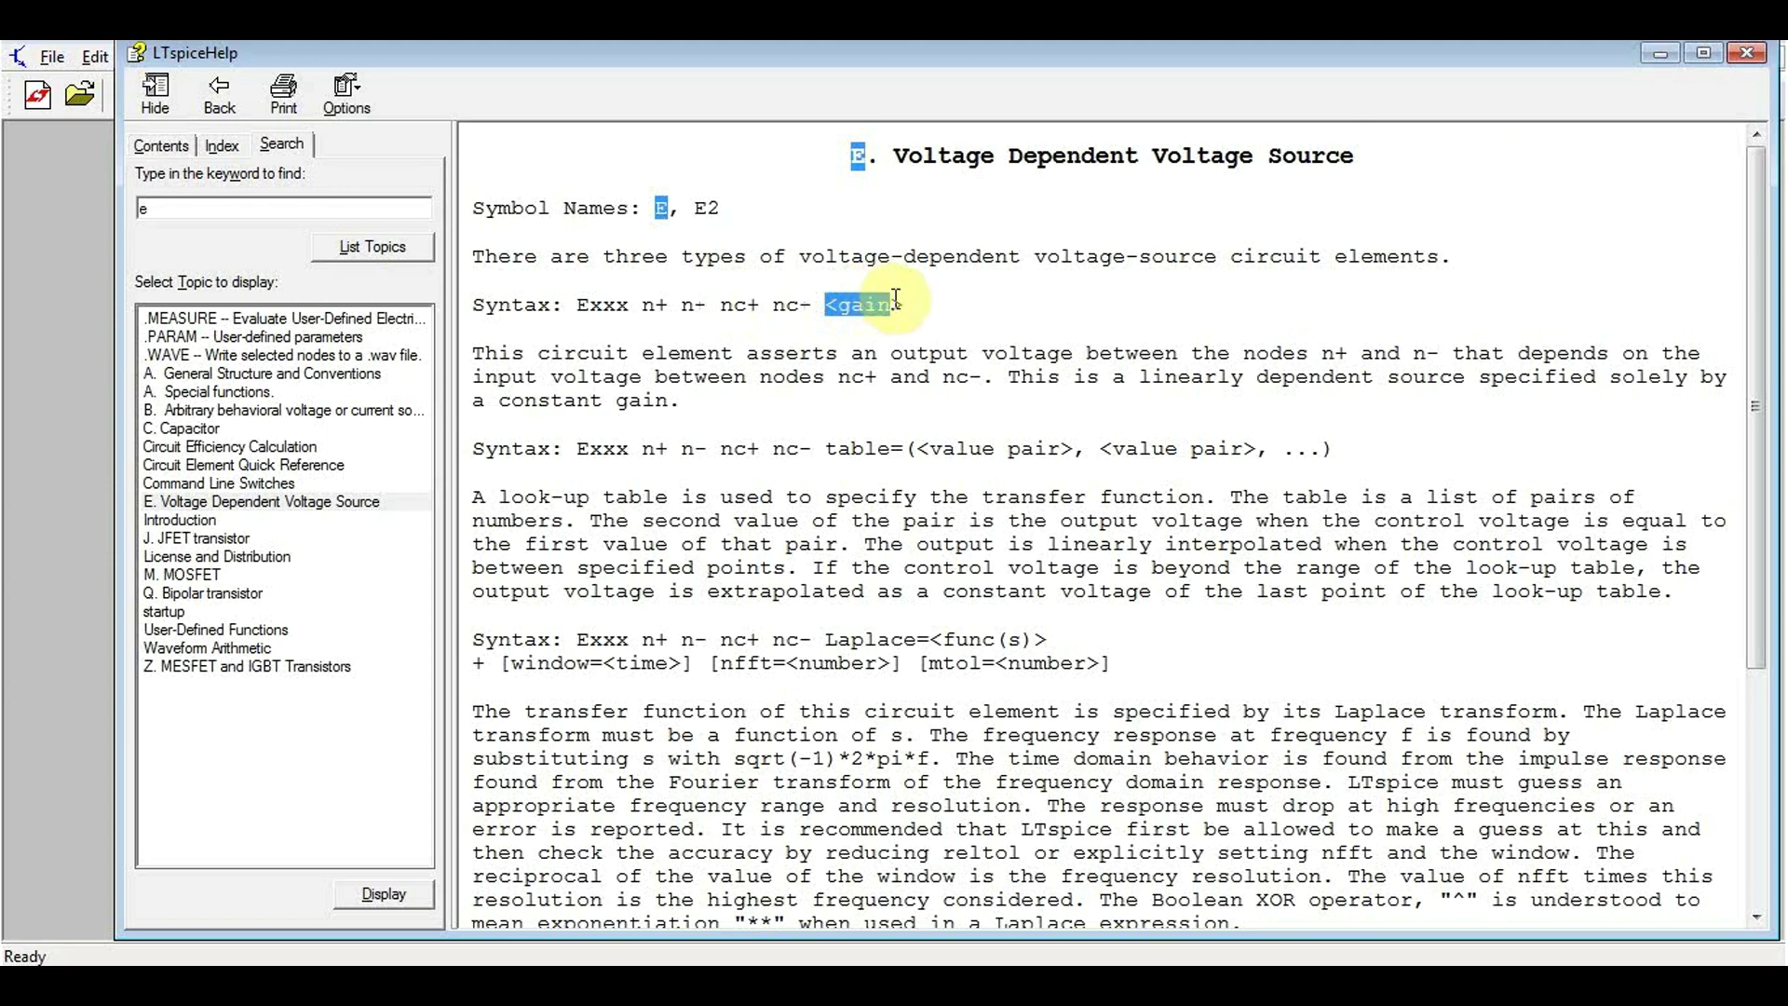
pyautogui.click(1747, 53)
# Step: Compare the 'e' and 'e2' symbols and choose the 'e' voltage-dependent source for placement
pyautogui.click(1266, 95)
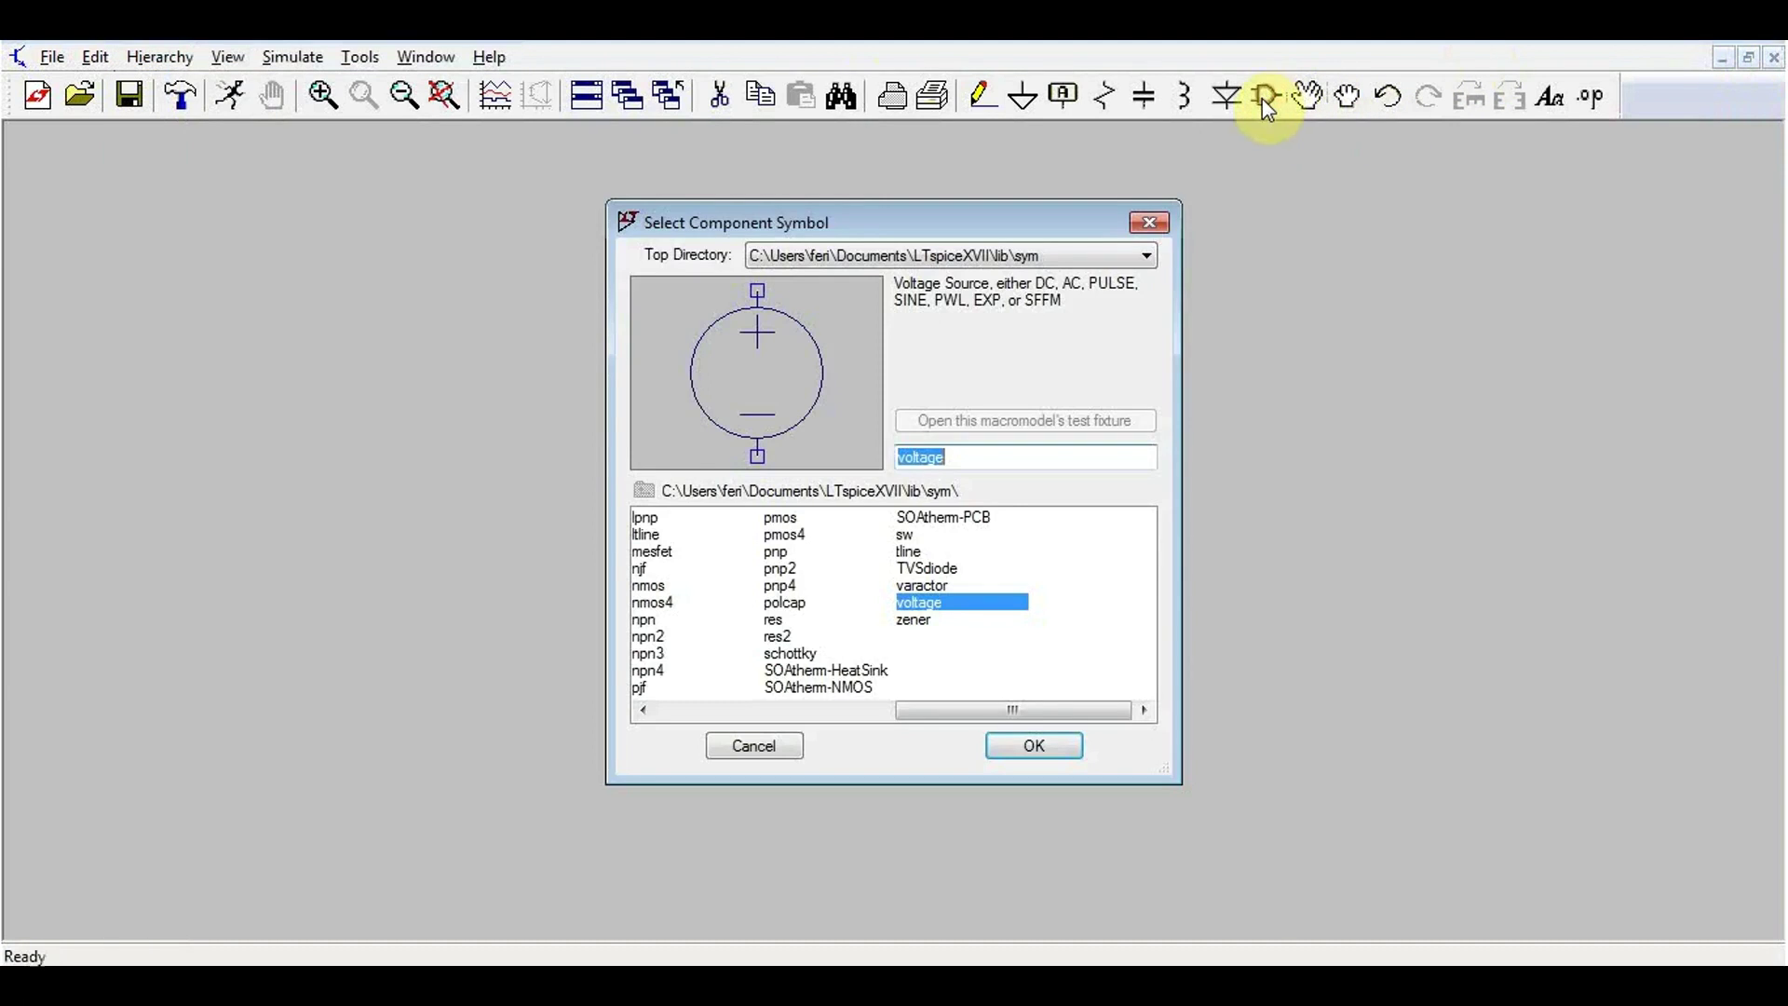
pyautogui.moveTo(946, 715); pyautogui.dragTo(720, 711)
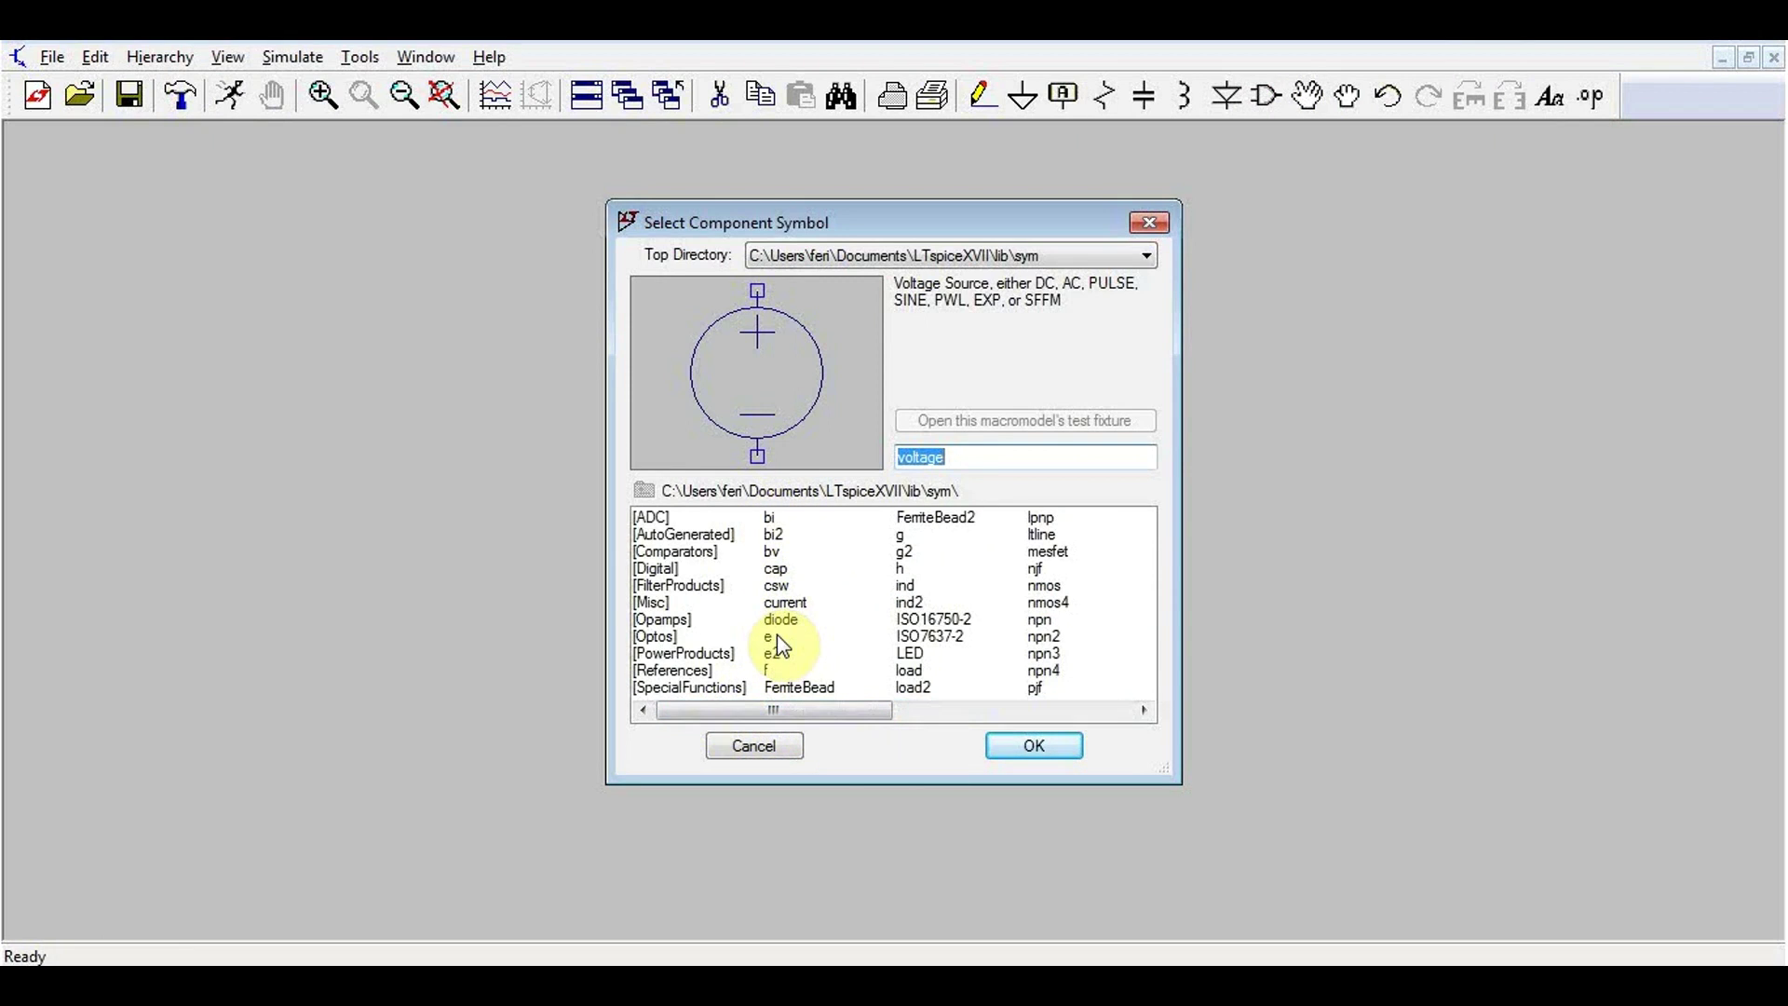
pyautogui.click(777, 636)
pyautogui.click(781, 653)
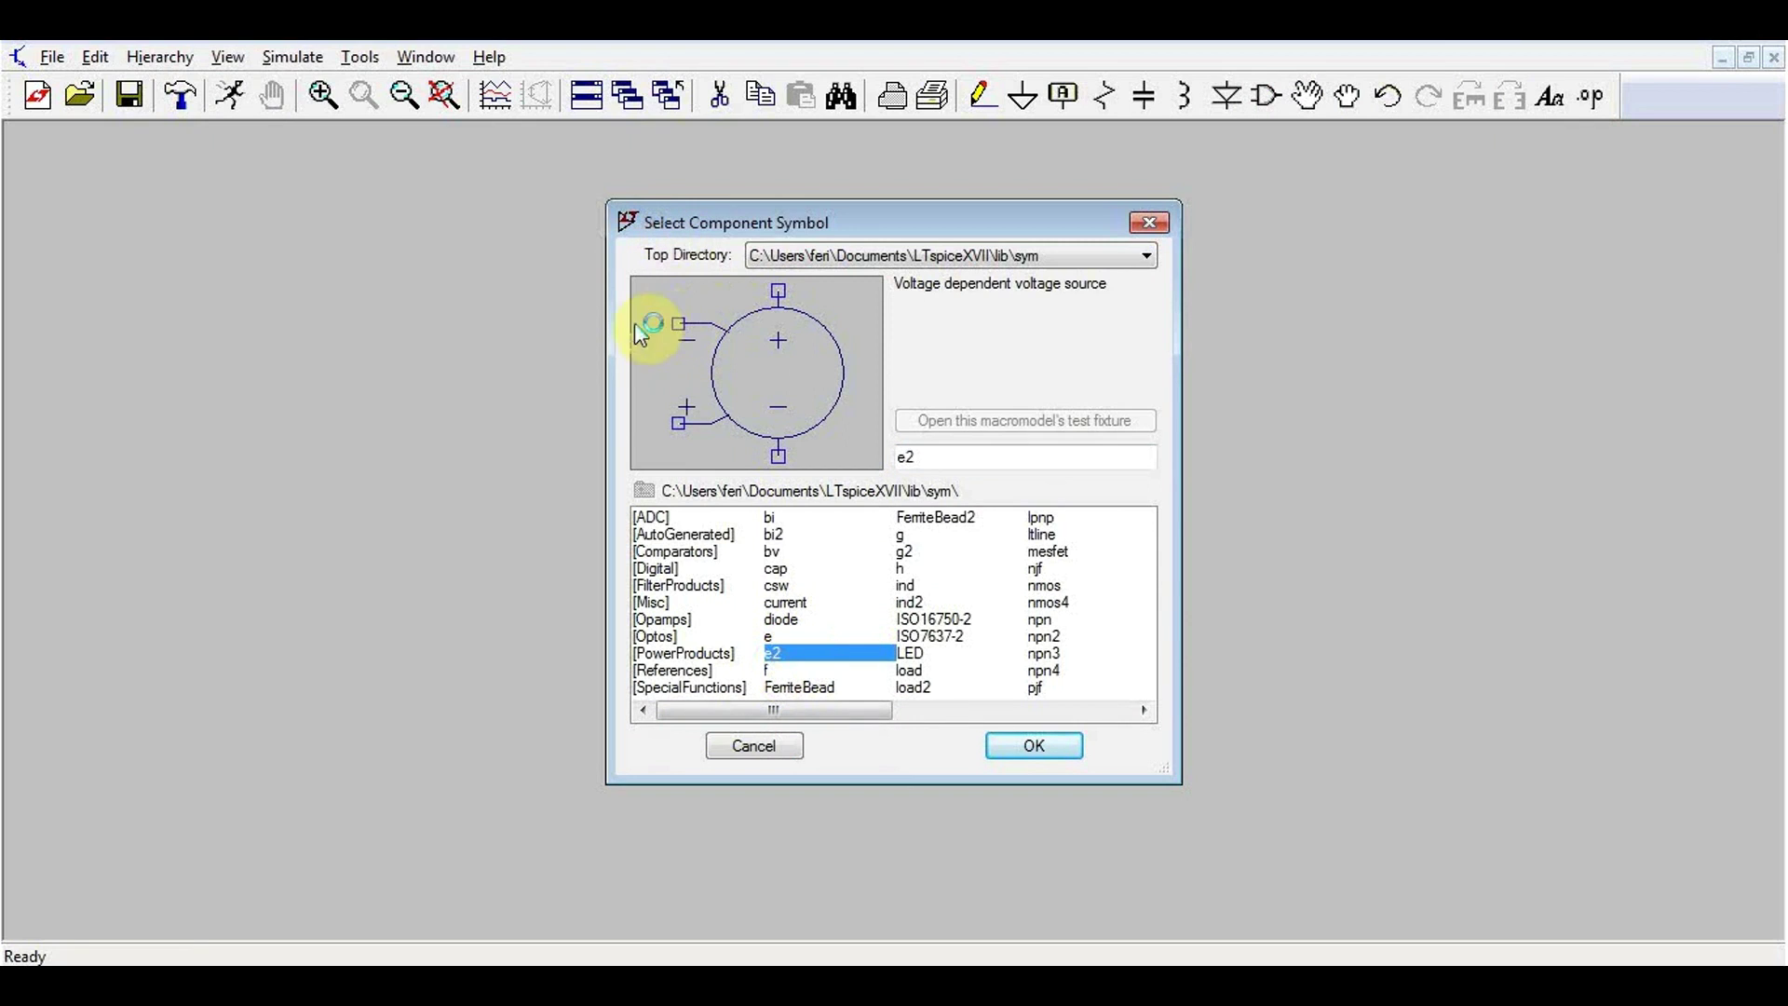
pyautogui.click(794, 660)
pyautogui.click(789, 638)
pyautogui.click(1034, 747)
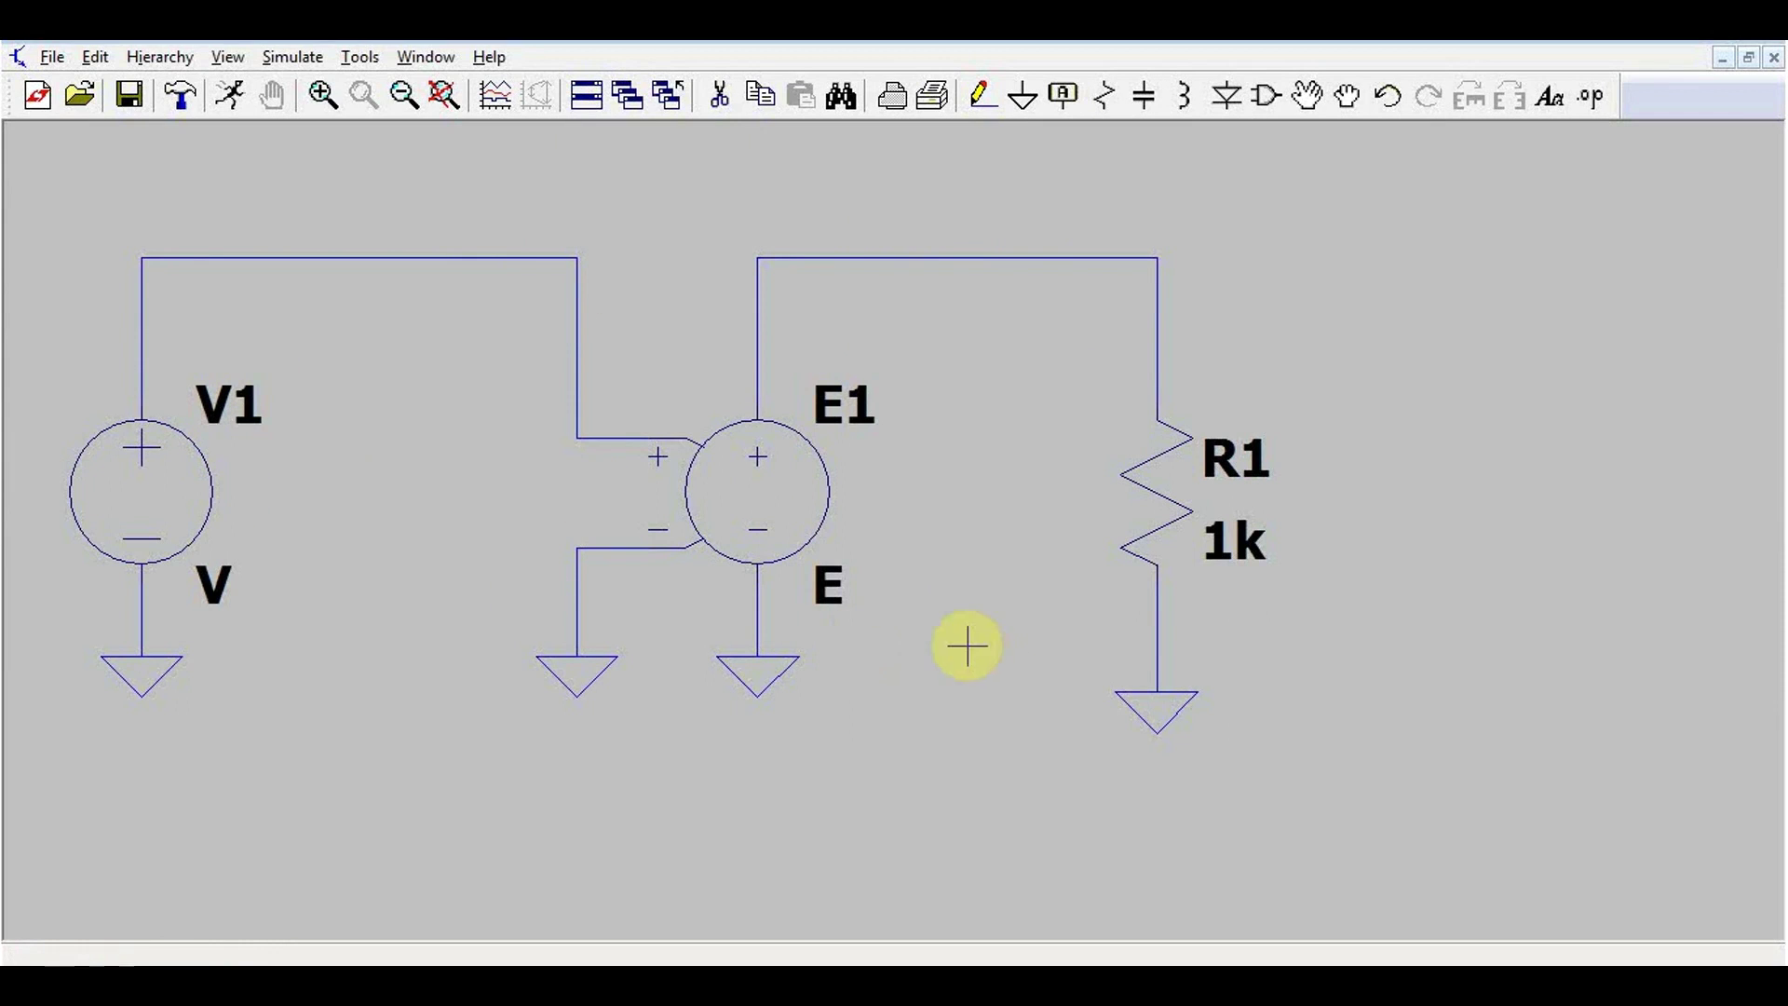
# Step: Set E1's gain to 10 and V1's value to 1
pyautogui.rightClick(837, 585)
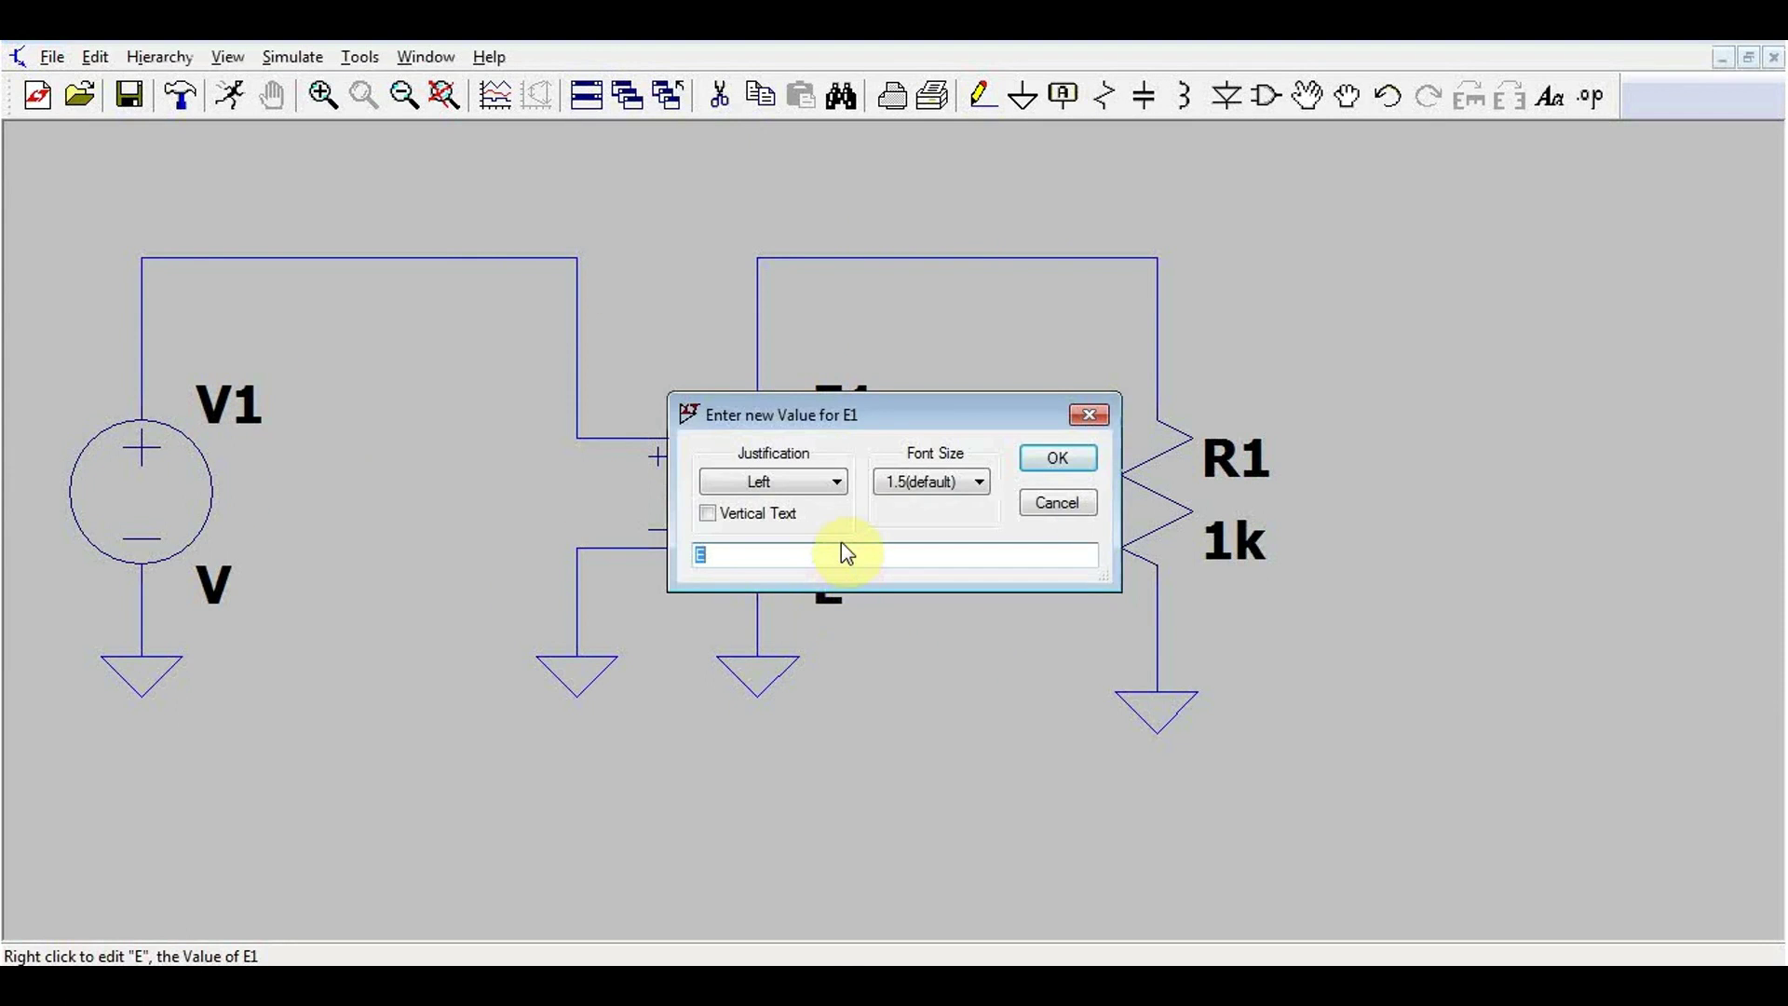
pyautogui.write('10')
pyautogui.press('Return')
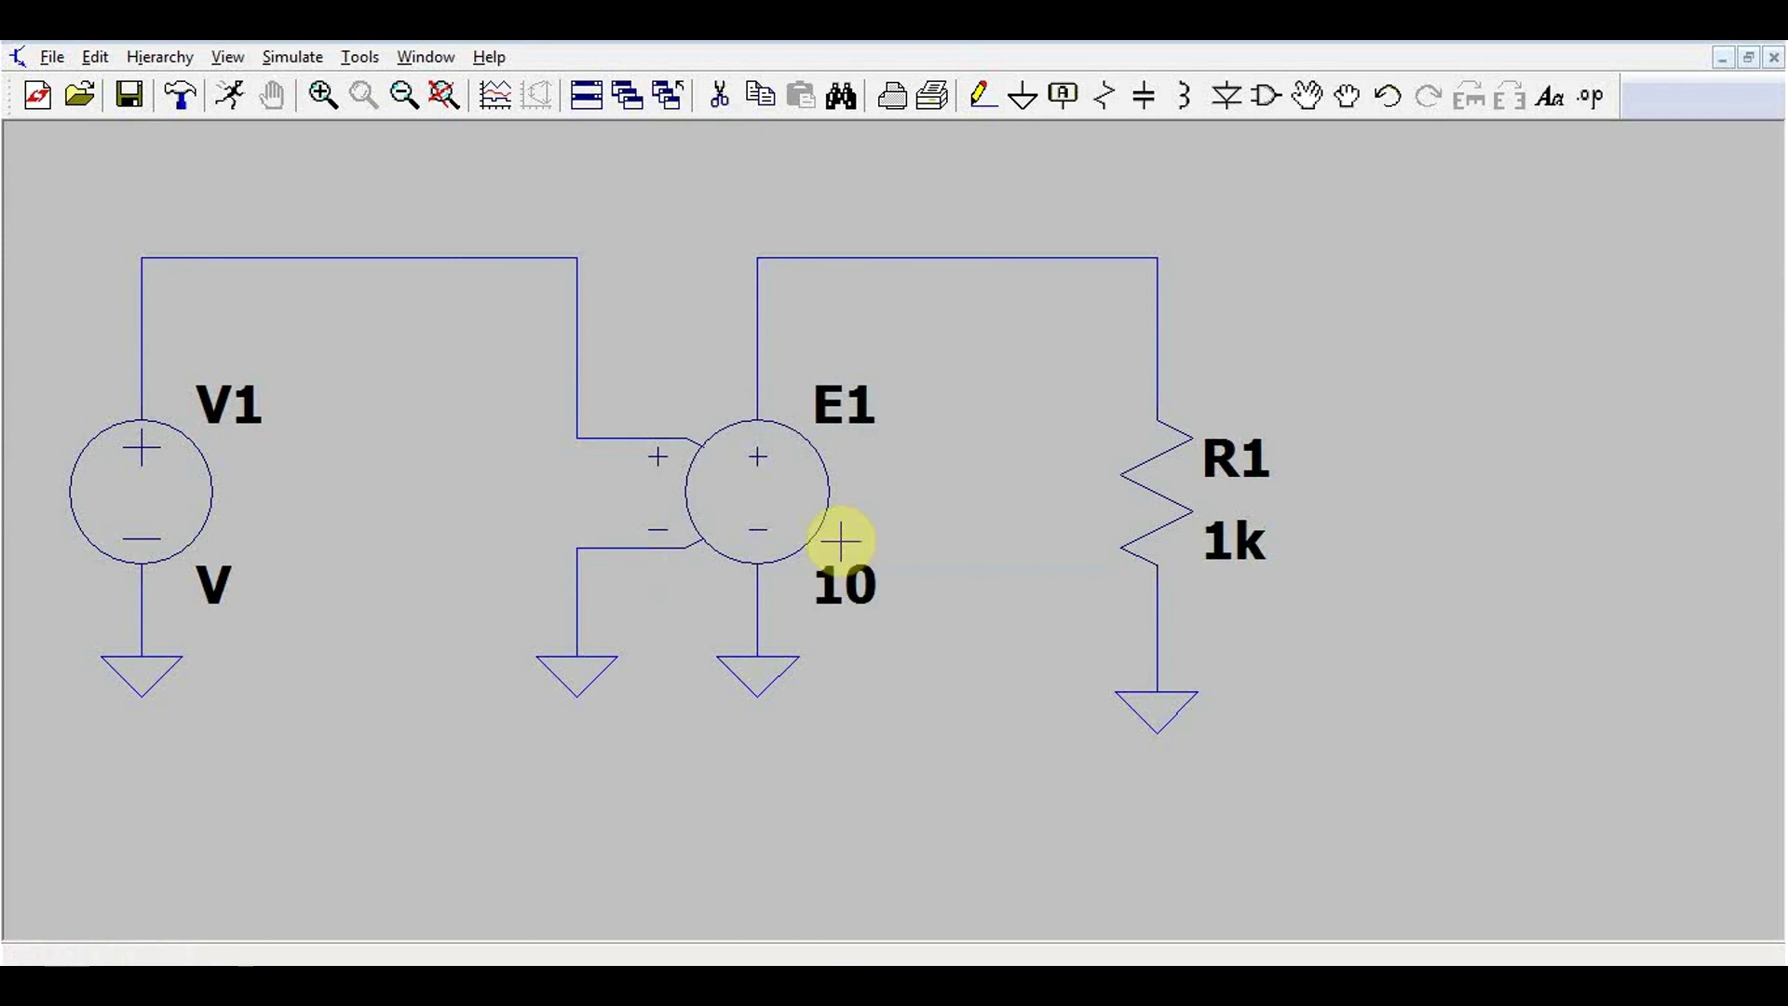
pyautogui.rightClick(227, 584)
pyautogui.write('1')
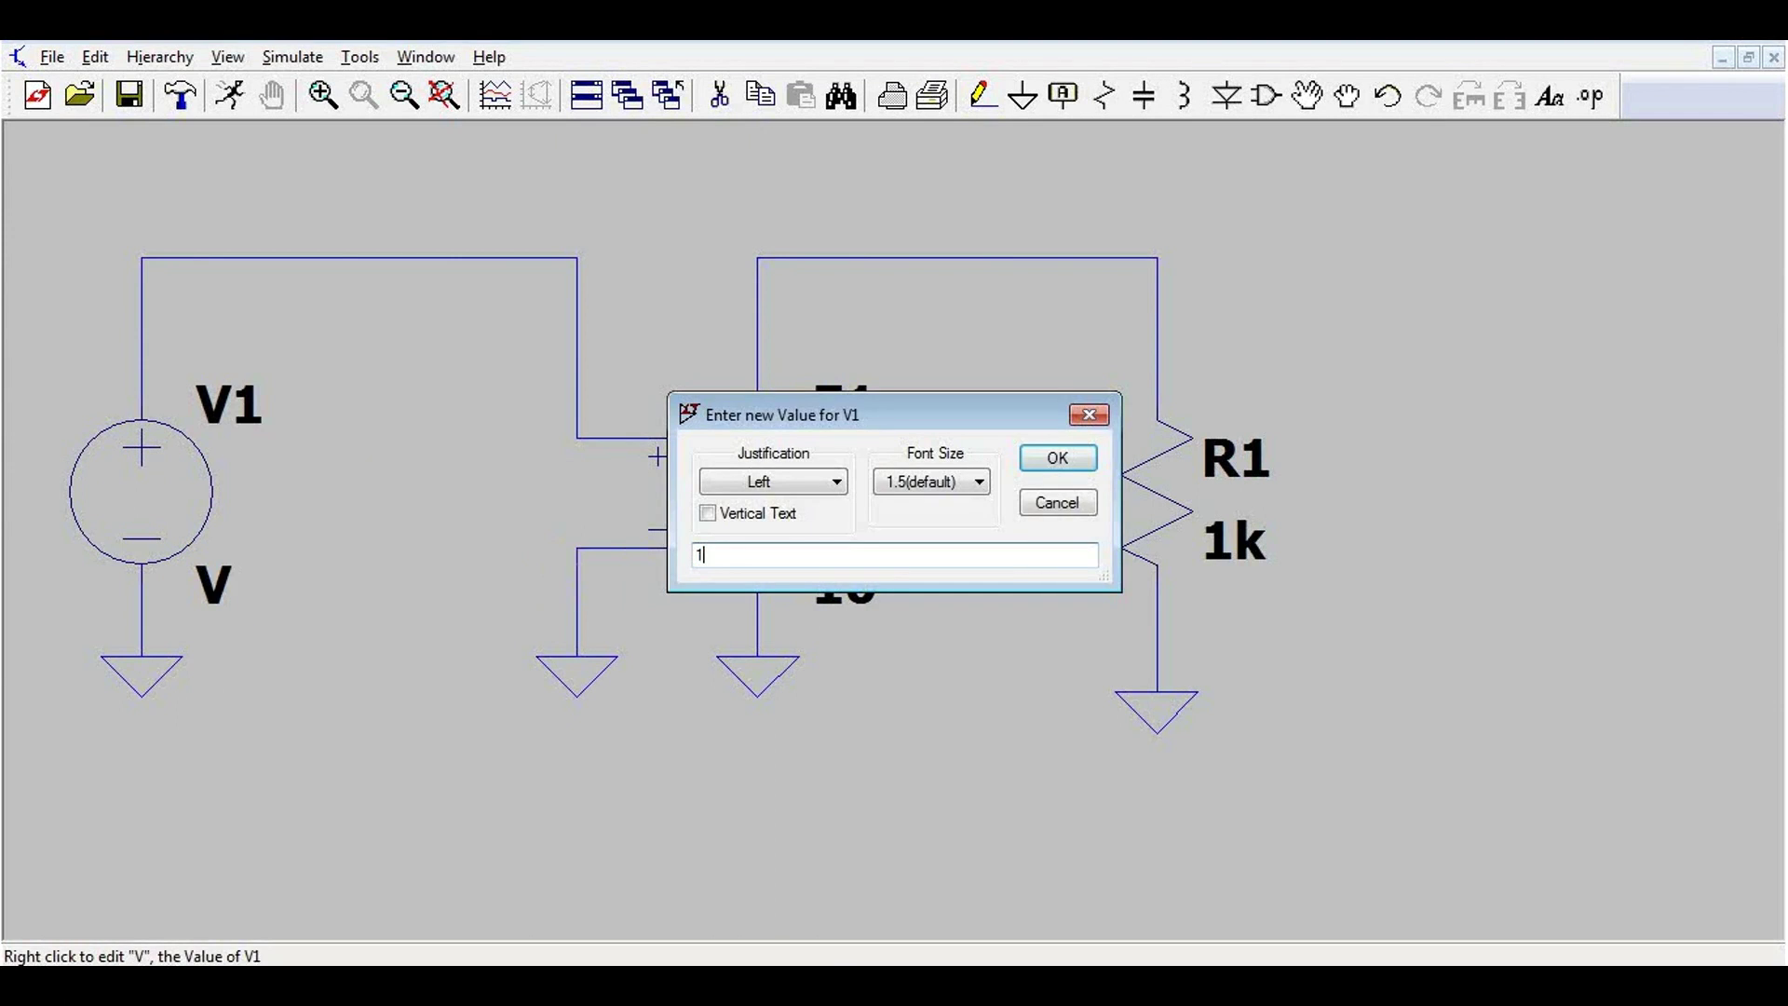
pyautogui.press('Return')
# Step: Place a .tran 1 transient directive with 1-second stop time and run the simulation
pyautogui.click(293, 57)
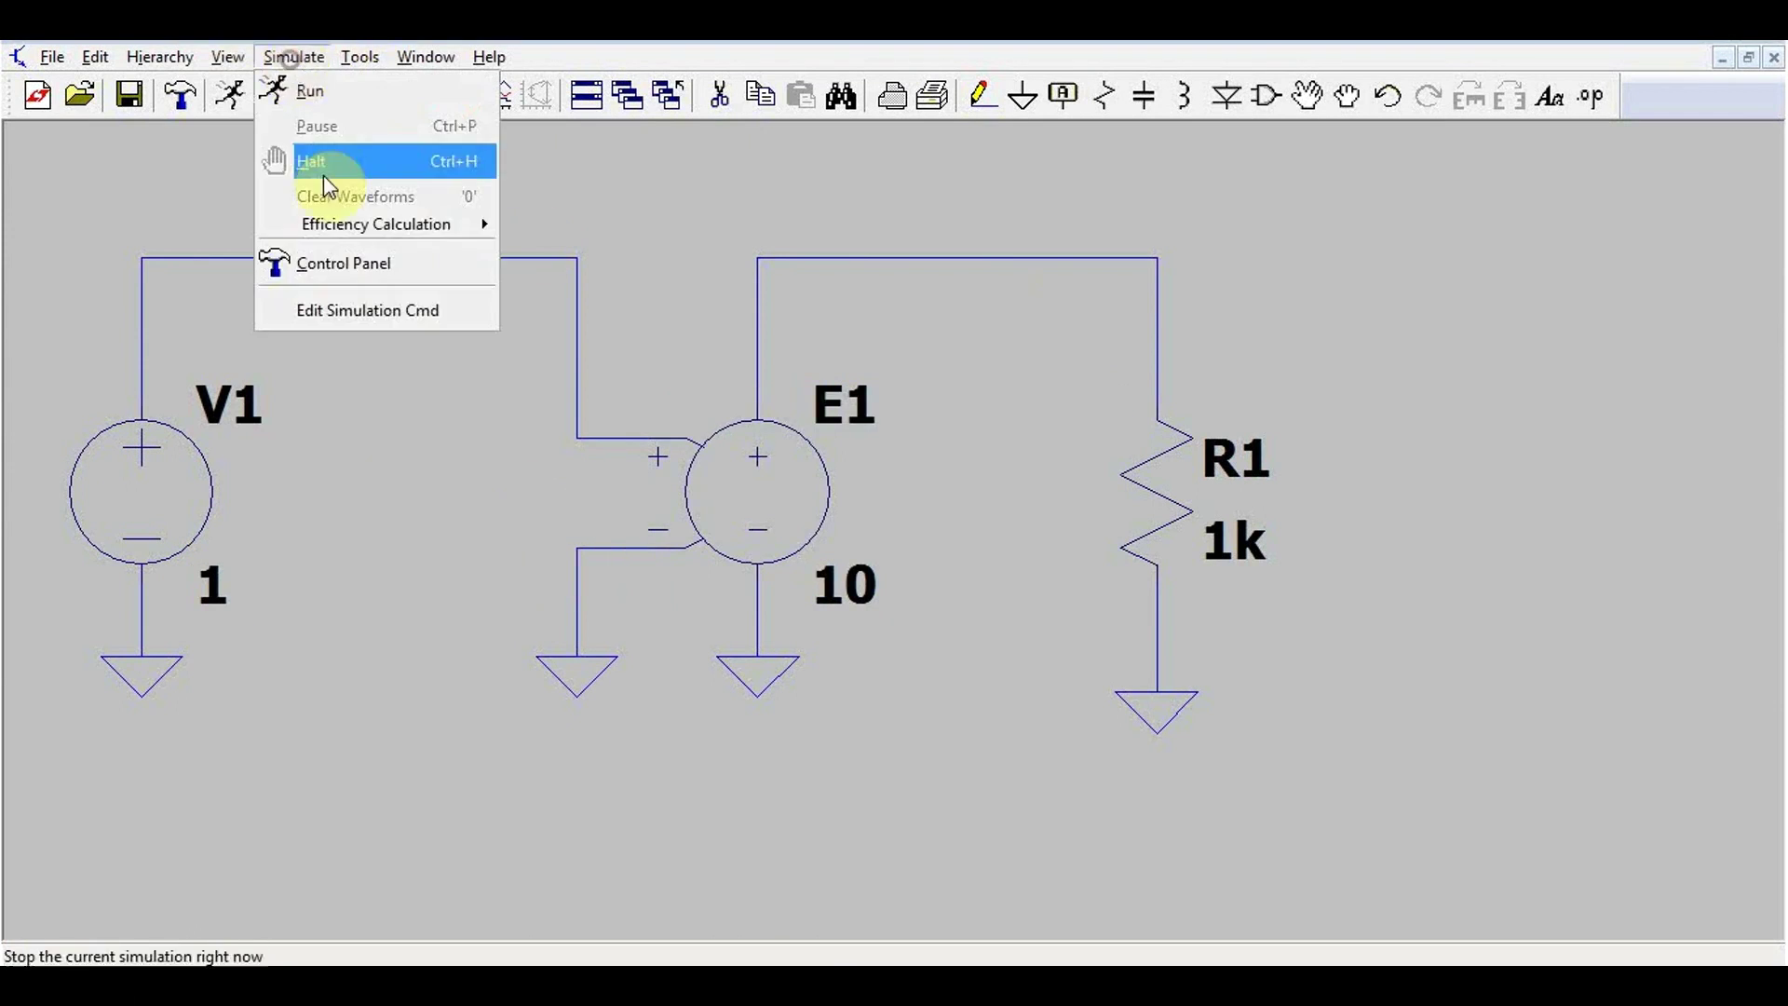
pyautogui.click(375, 300)
pyautogui.write('1')
pyautogui.press('Return')
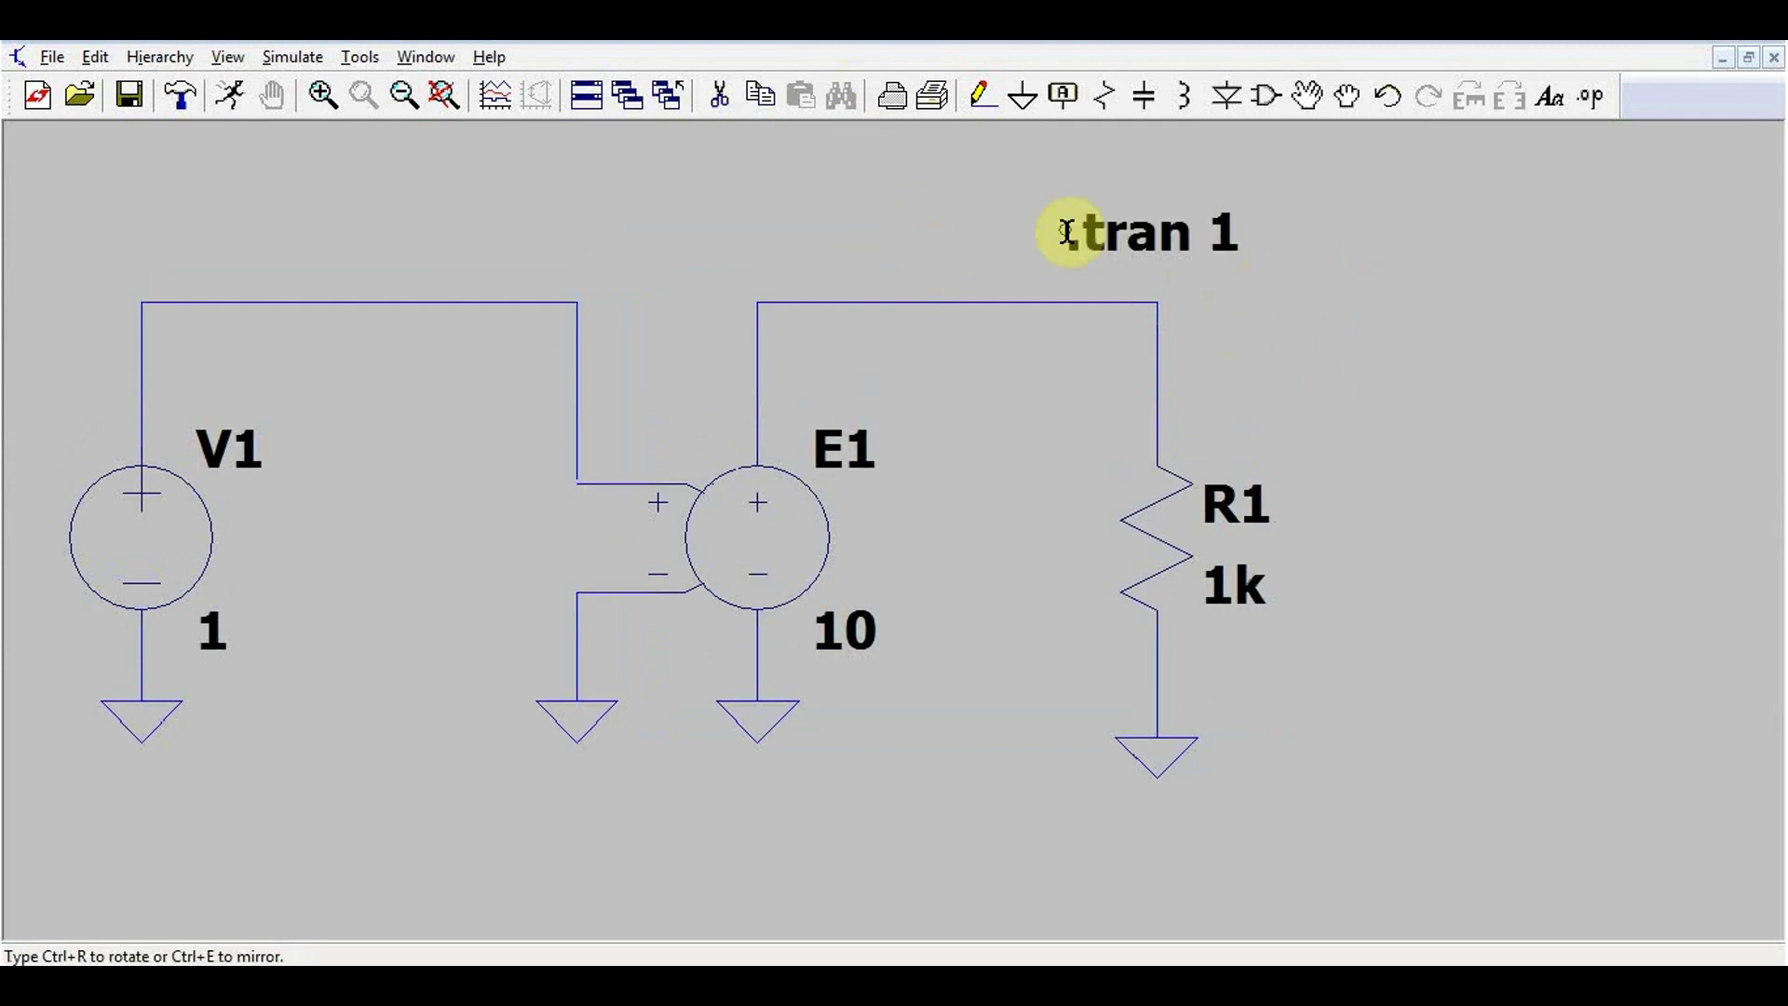
pyautogui.click(643, 232)
pyautogui.click(229, 94)
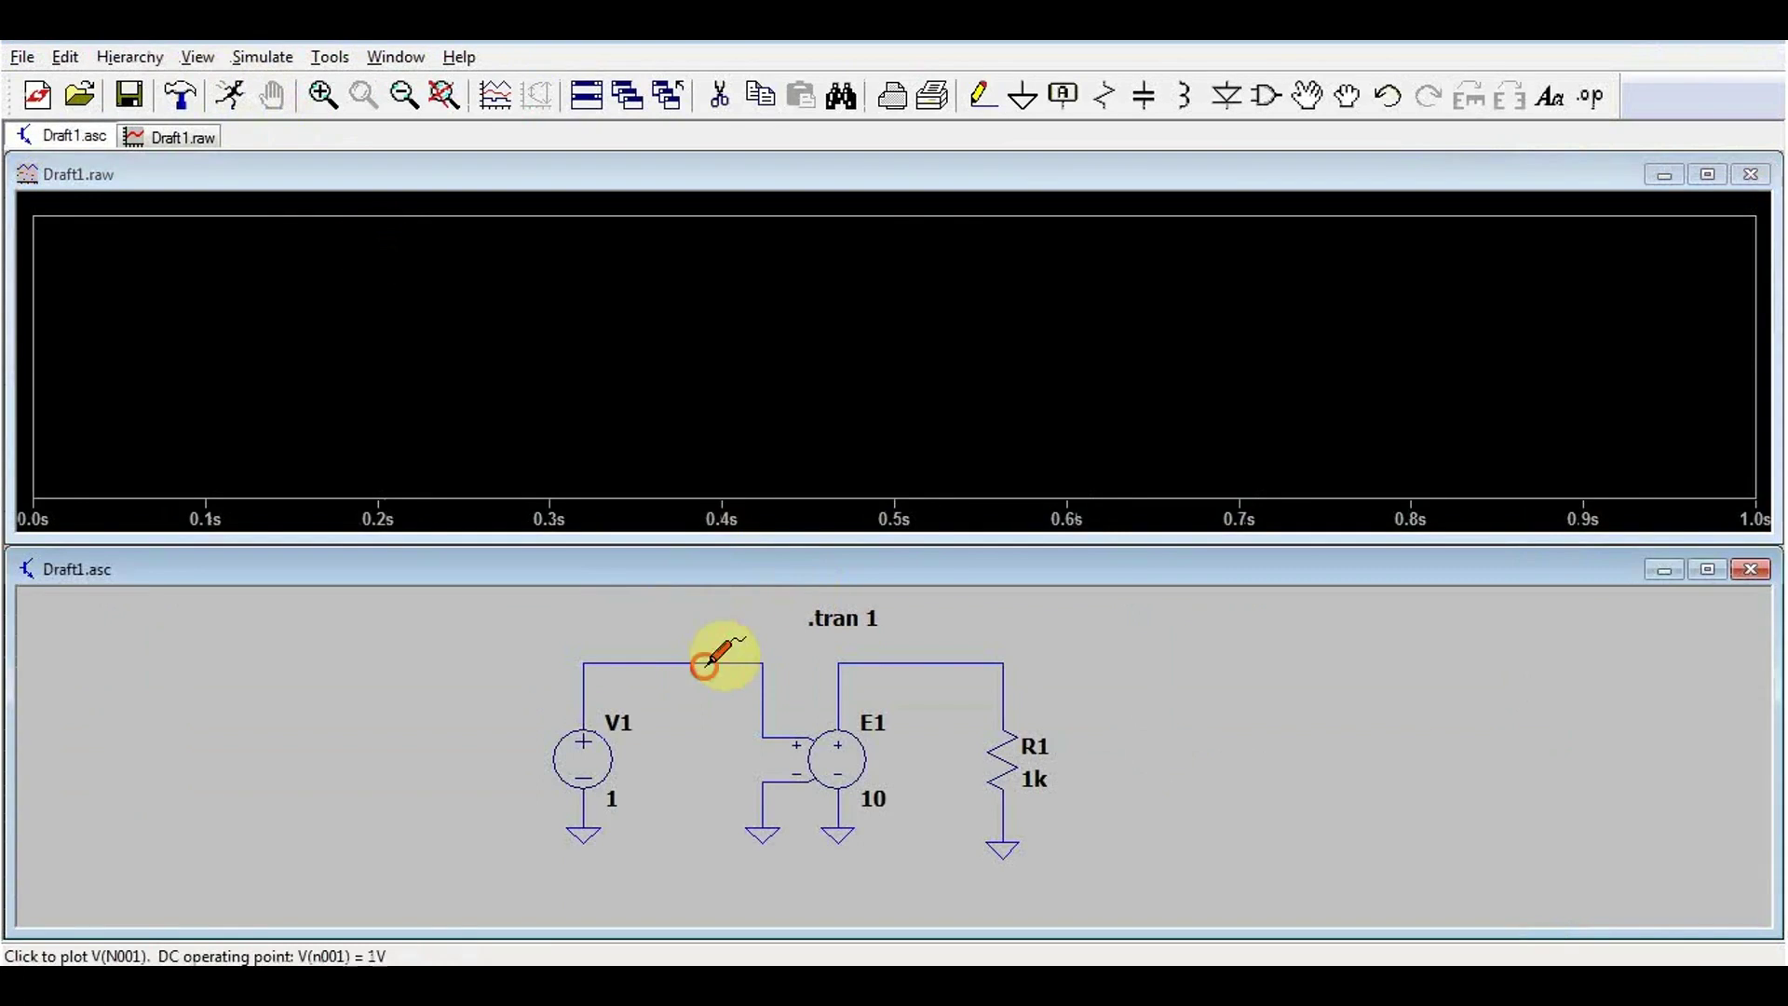
# Step: Plot V(n001) and V(n002), confirming E1's output reads about 10 V at 0.5 s
pyautogui.click(707, 663)
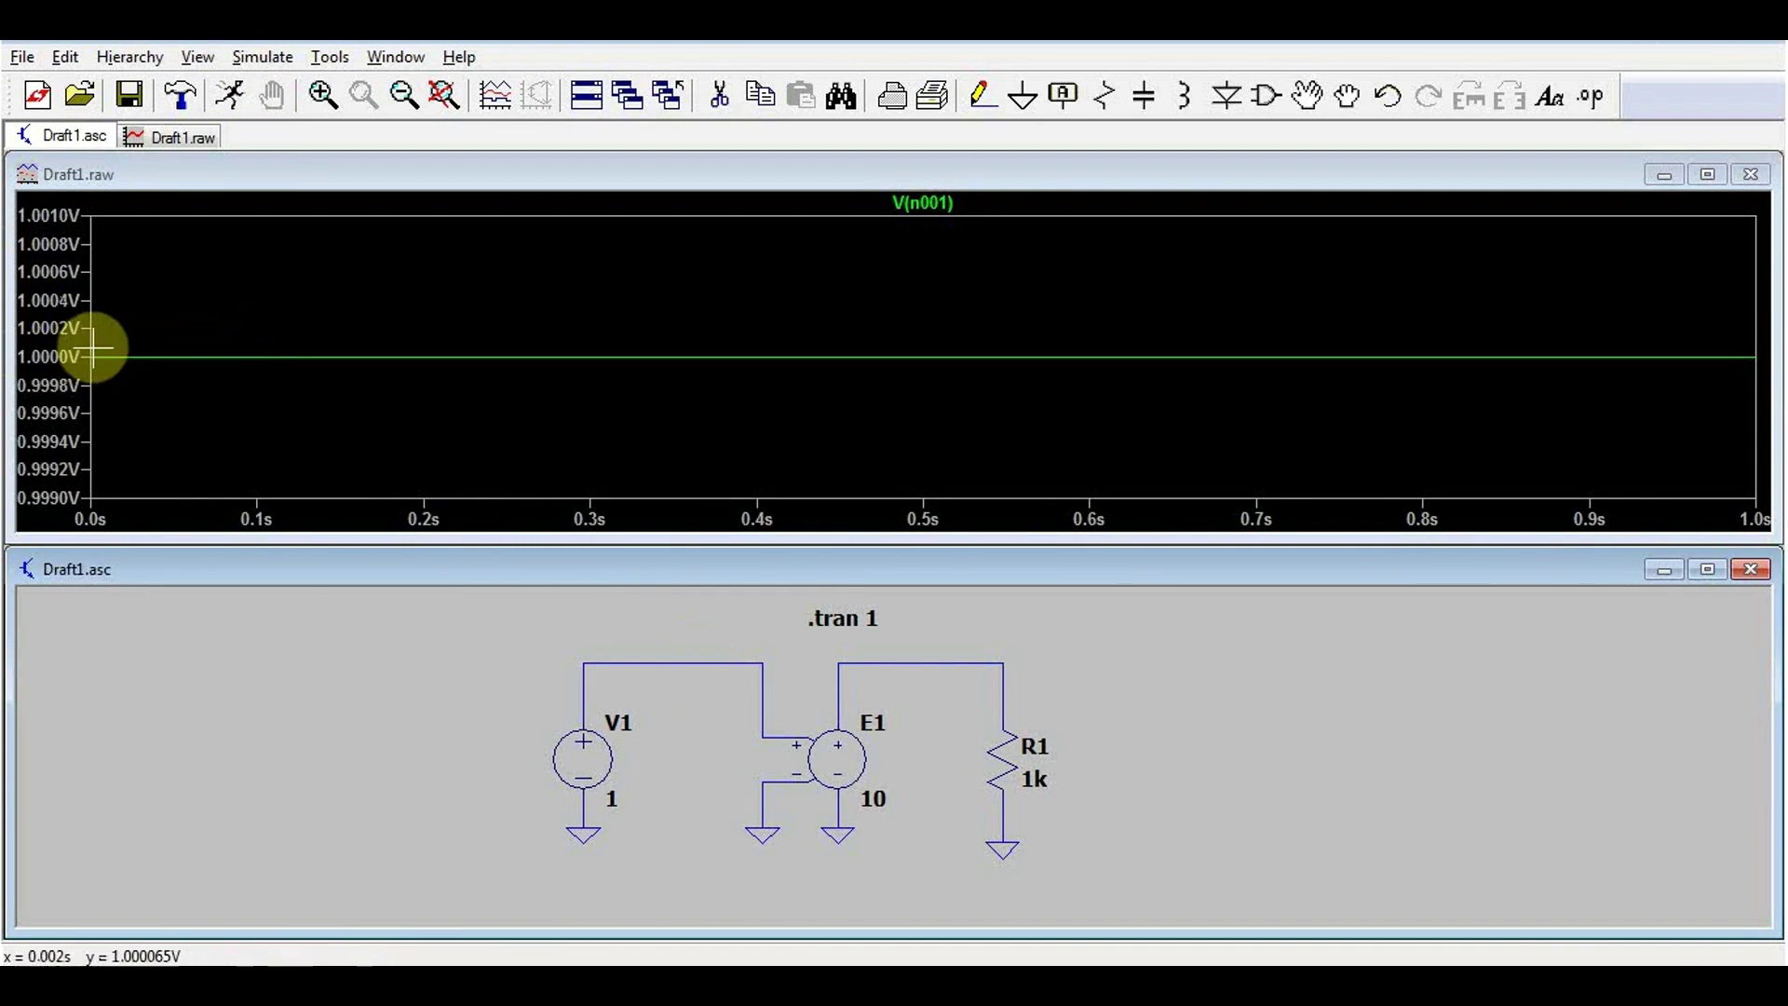
pyautogui.click(911, 660)
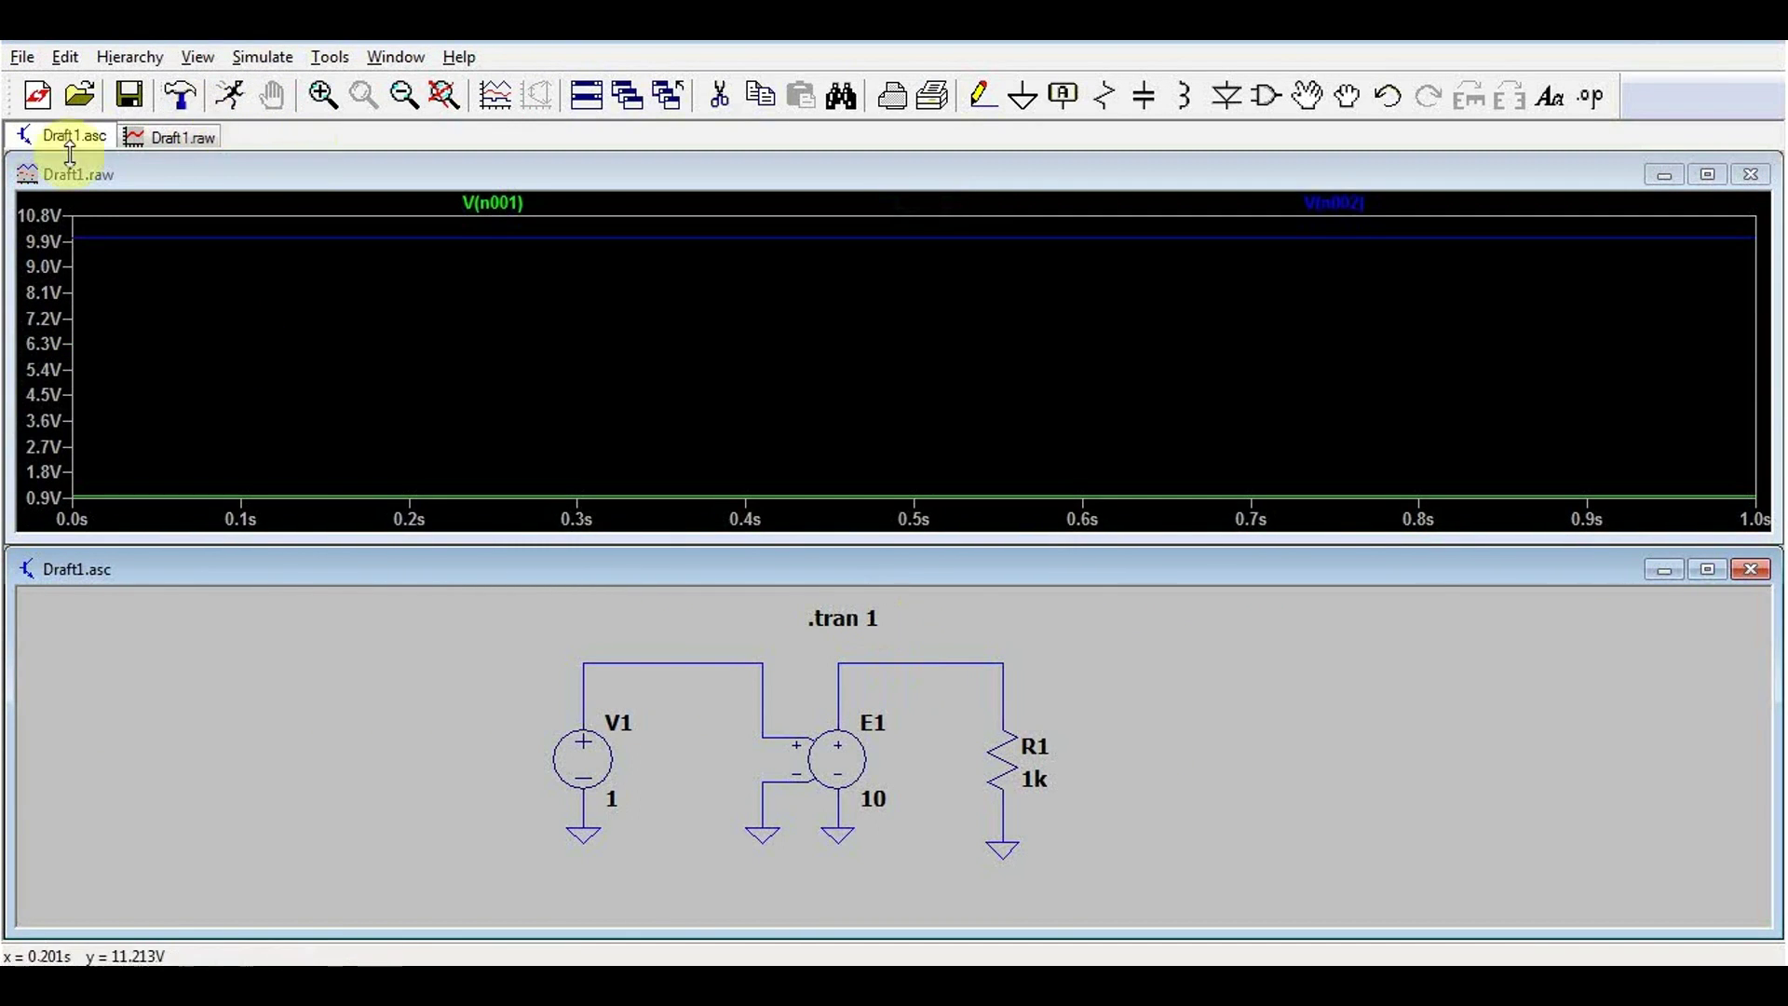
pyautogui.click(1364, 206)
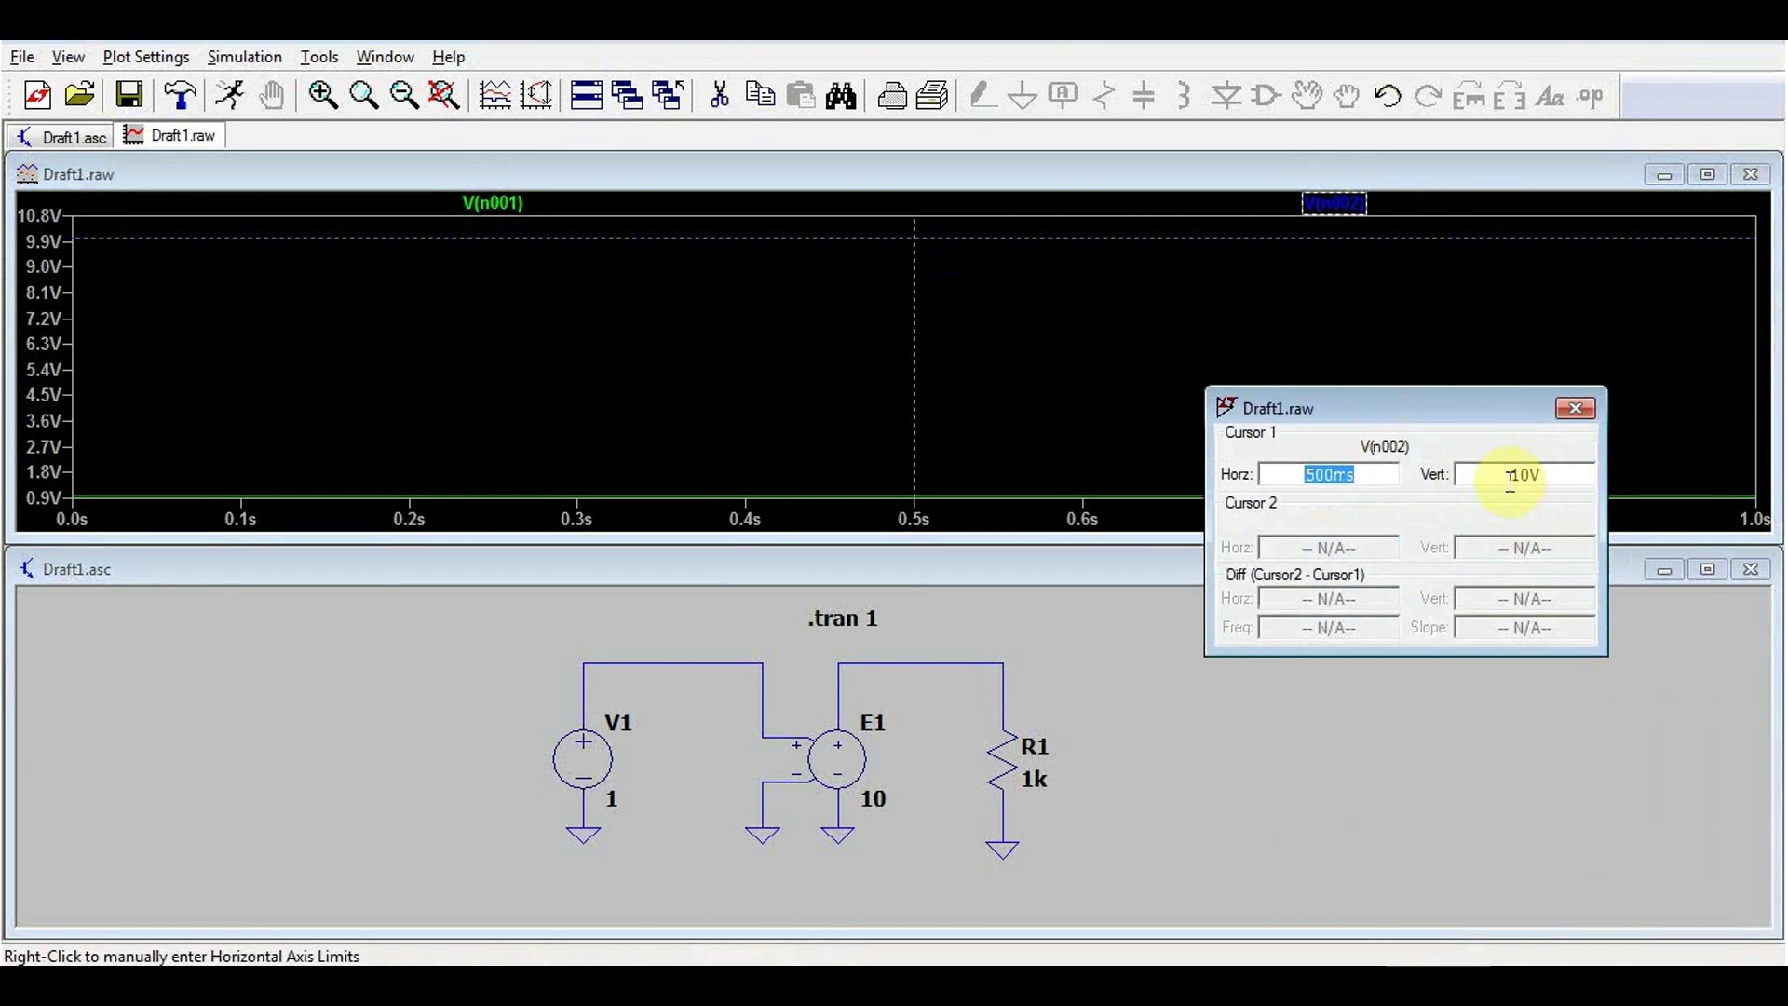
pyautogui.click(1572, 408)
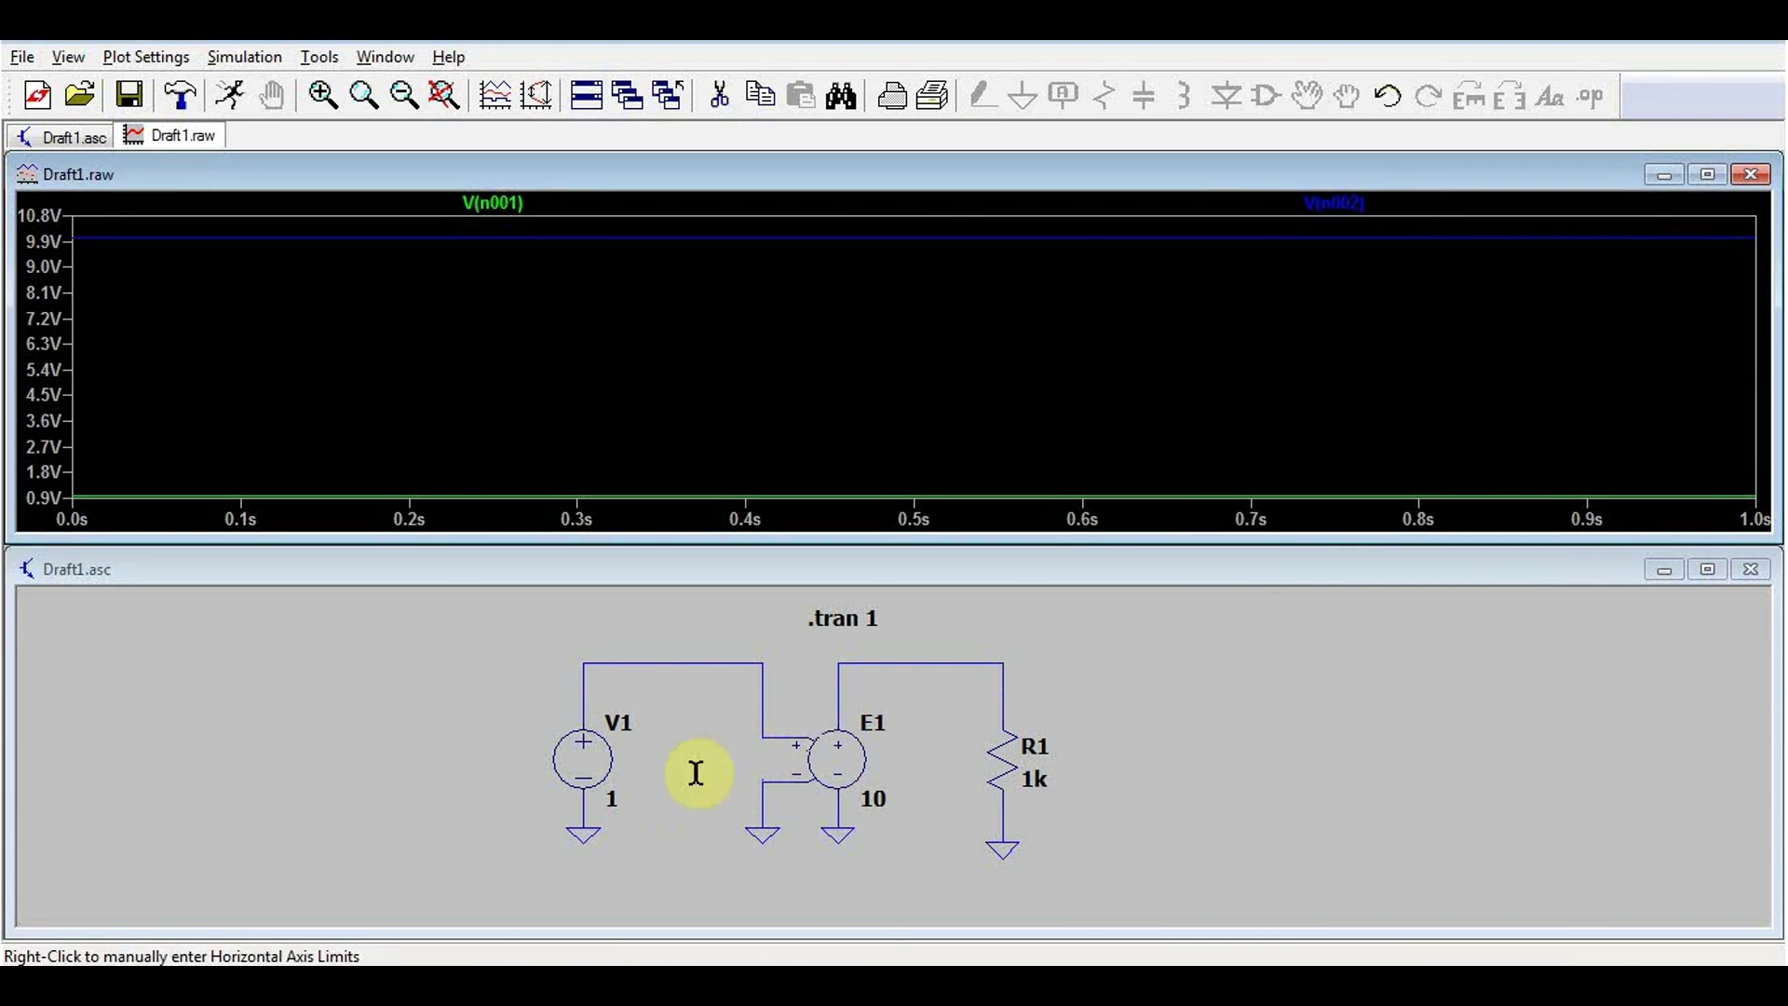
pyautogui.click(953, 763)
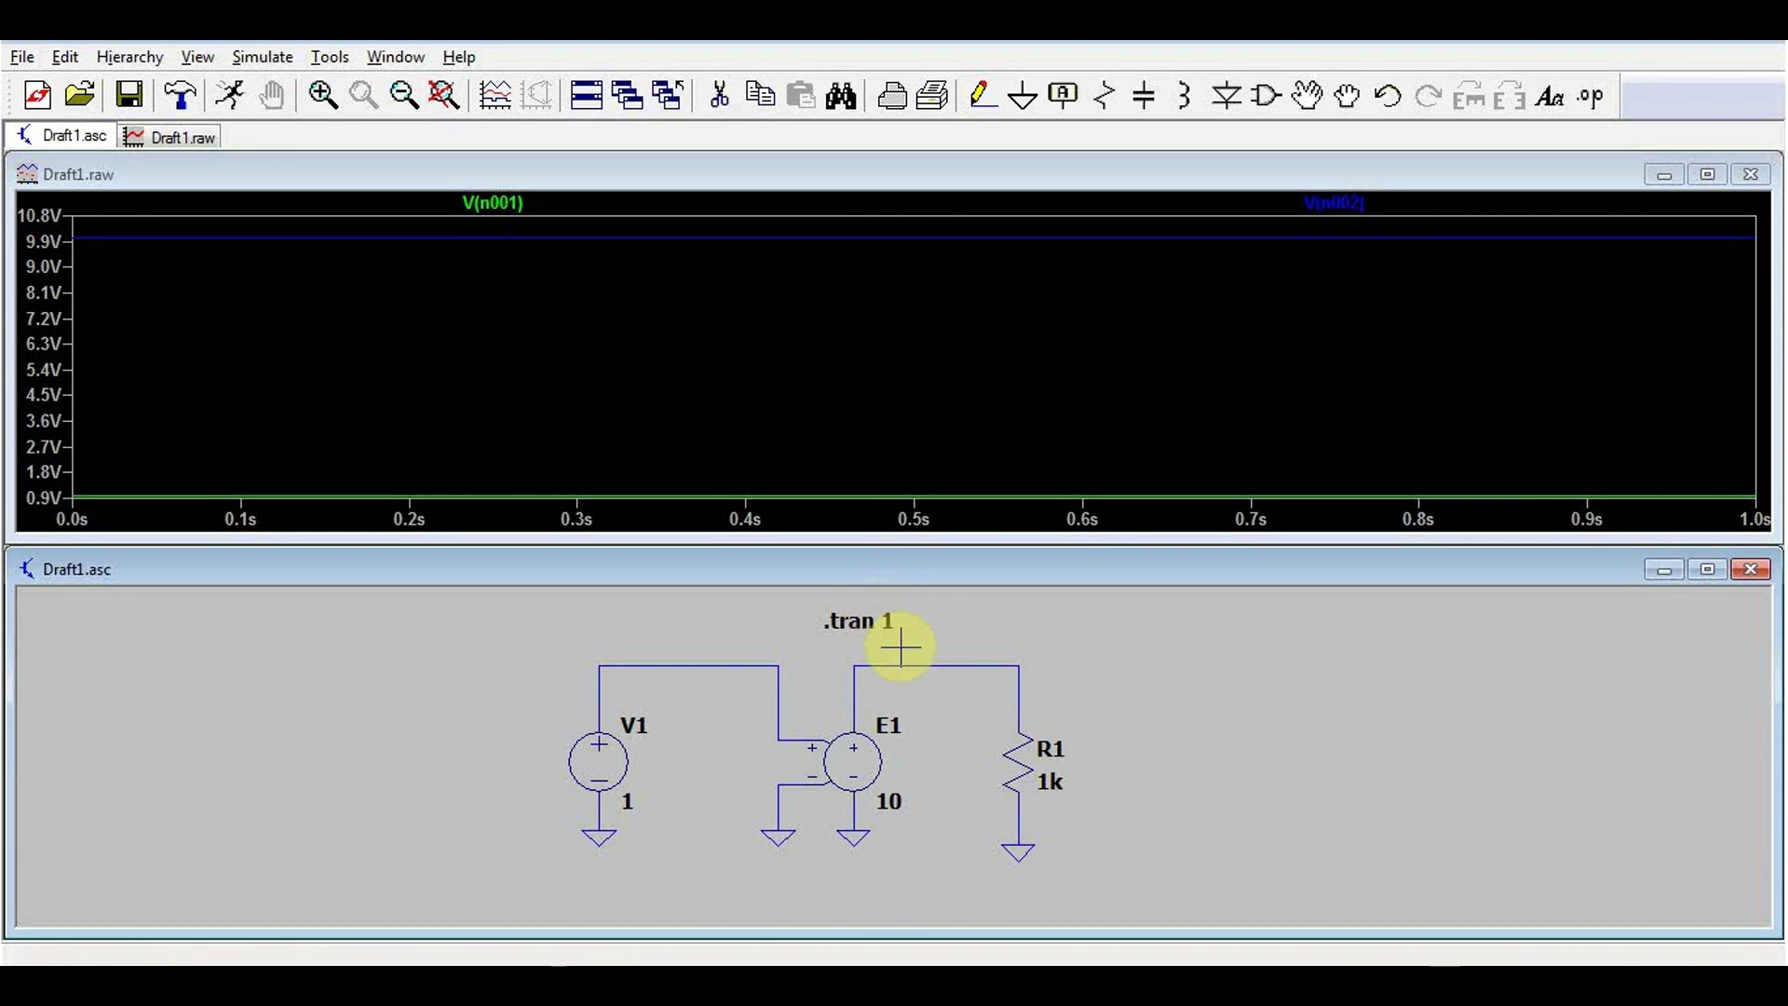
# Step: Read the LTspice Help entry on the G voltage-dependent current source, then close it
pyautogui.press('F1')
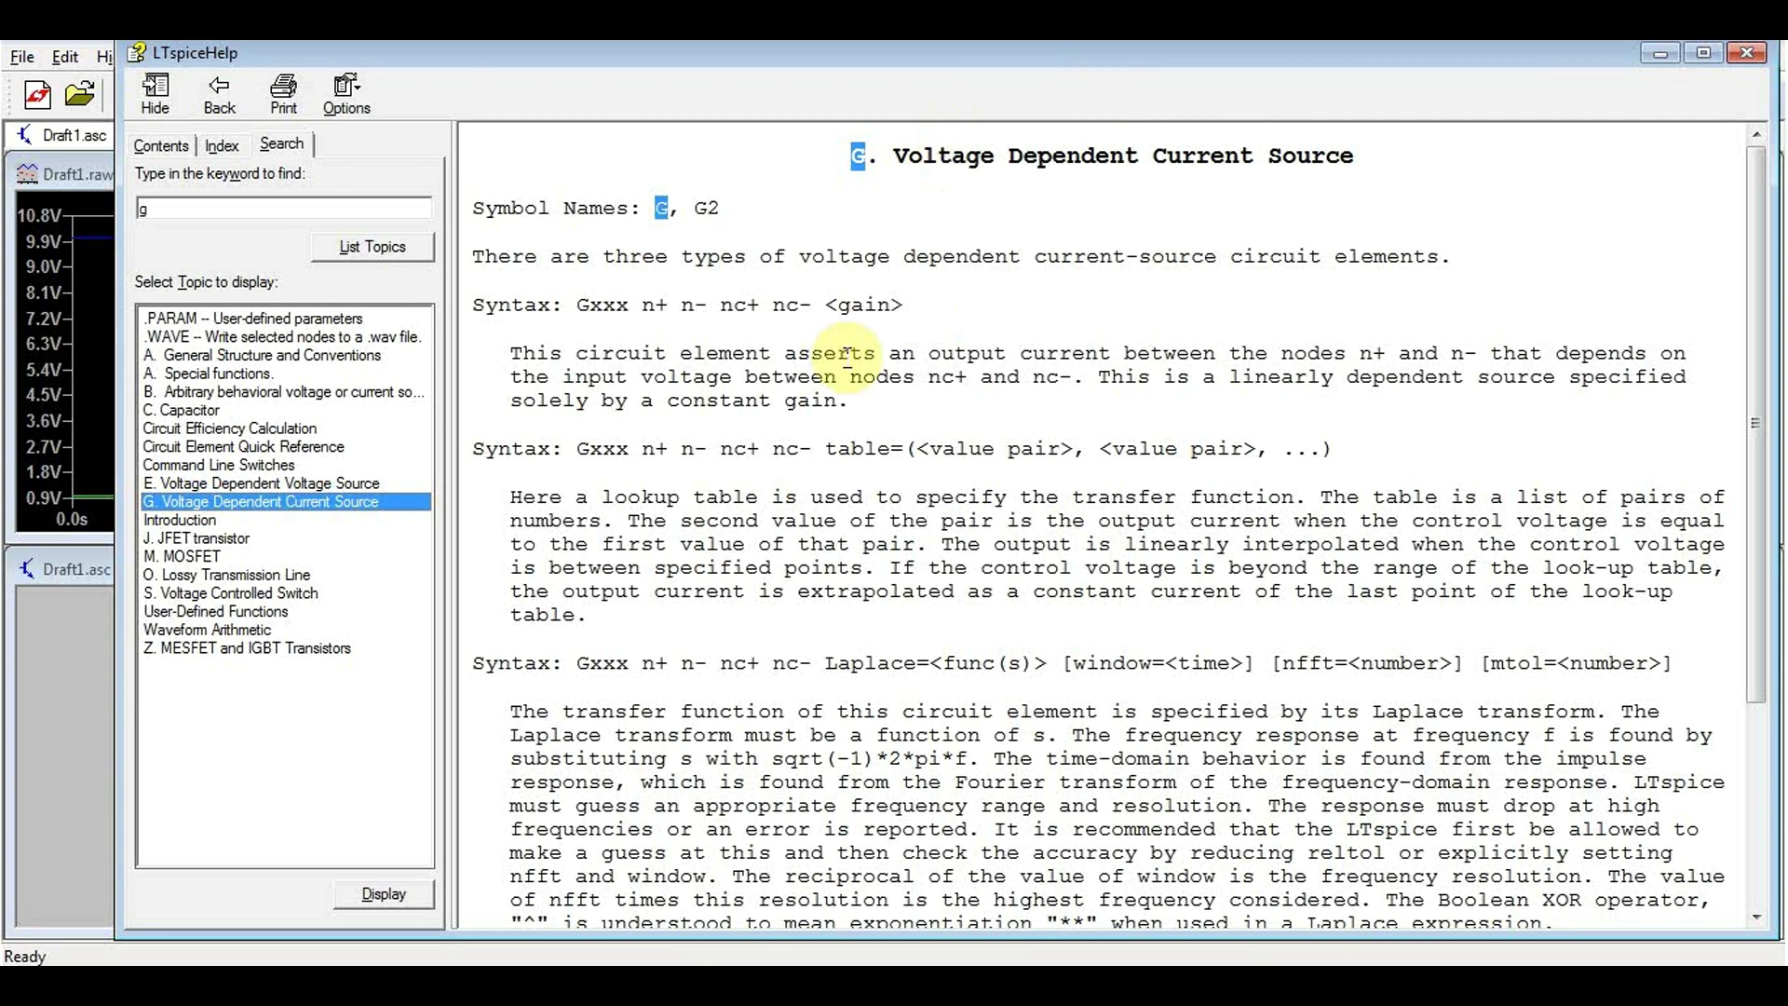
pyautogui.click(780, 219)
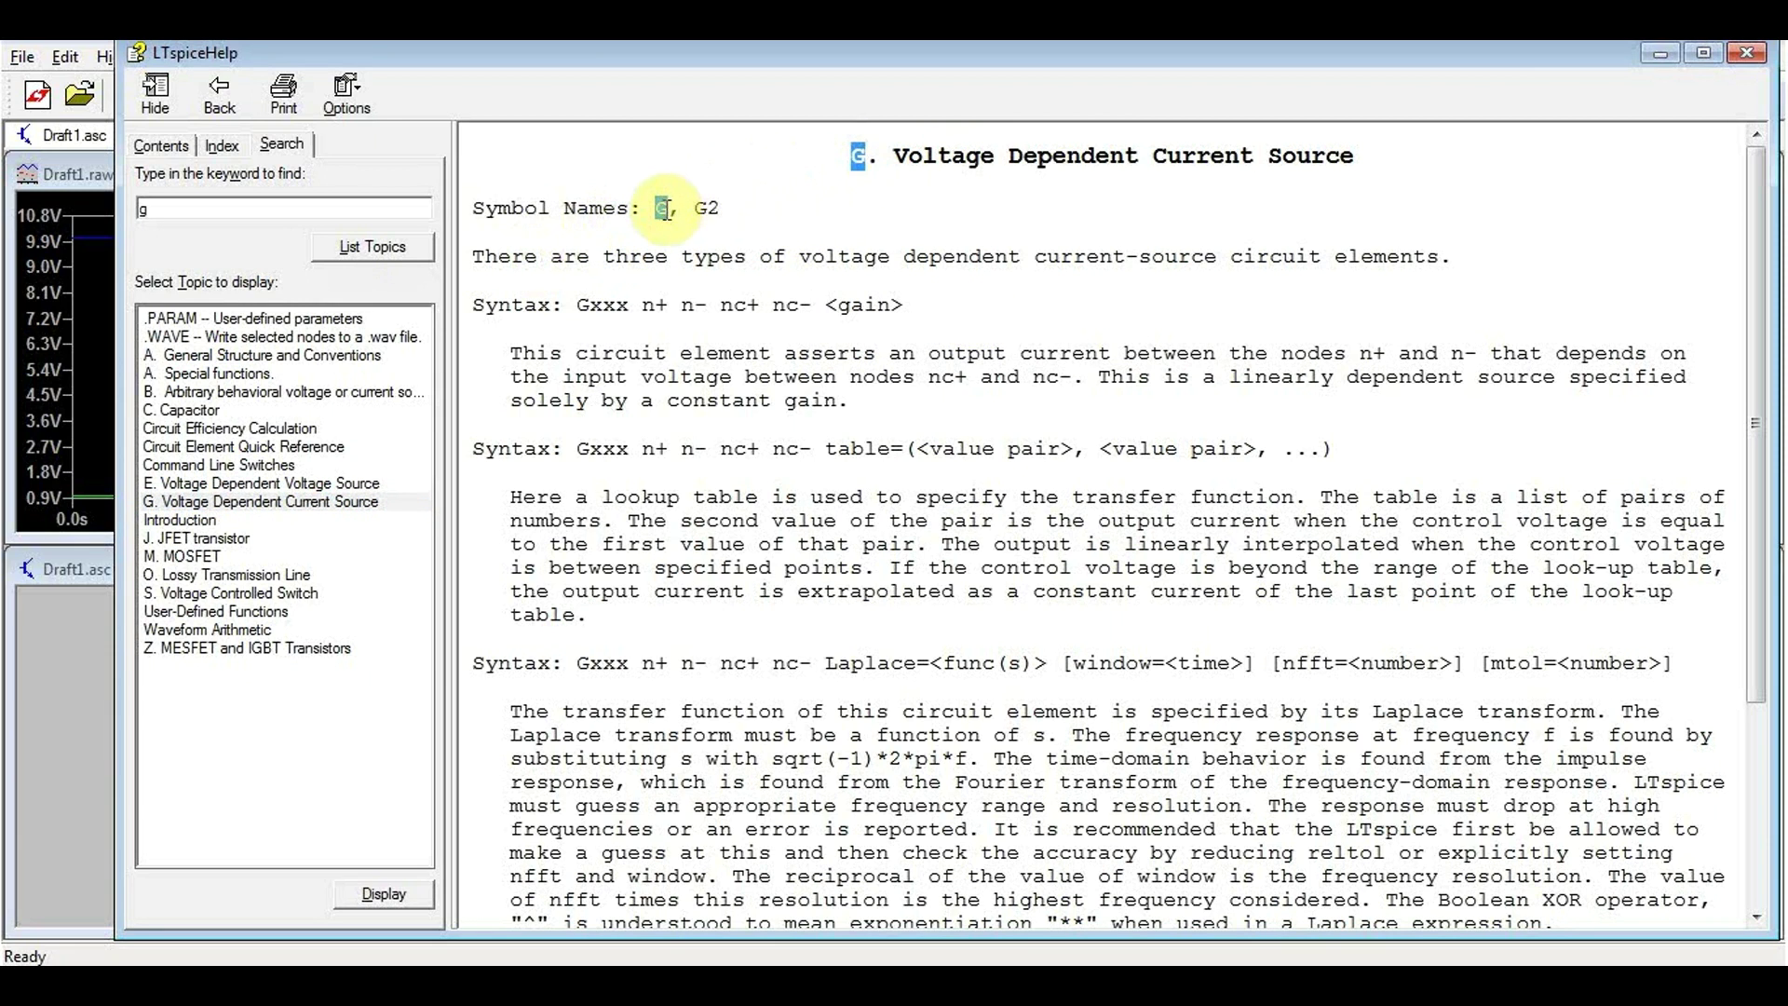
pyautogui.click(1747, 55)
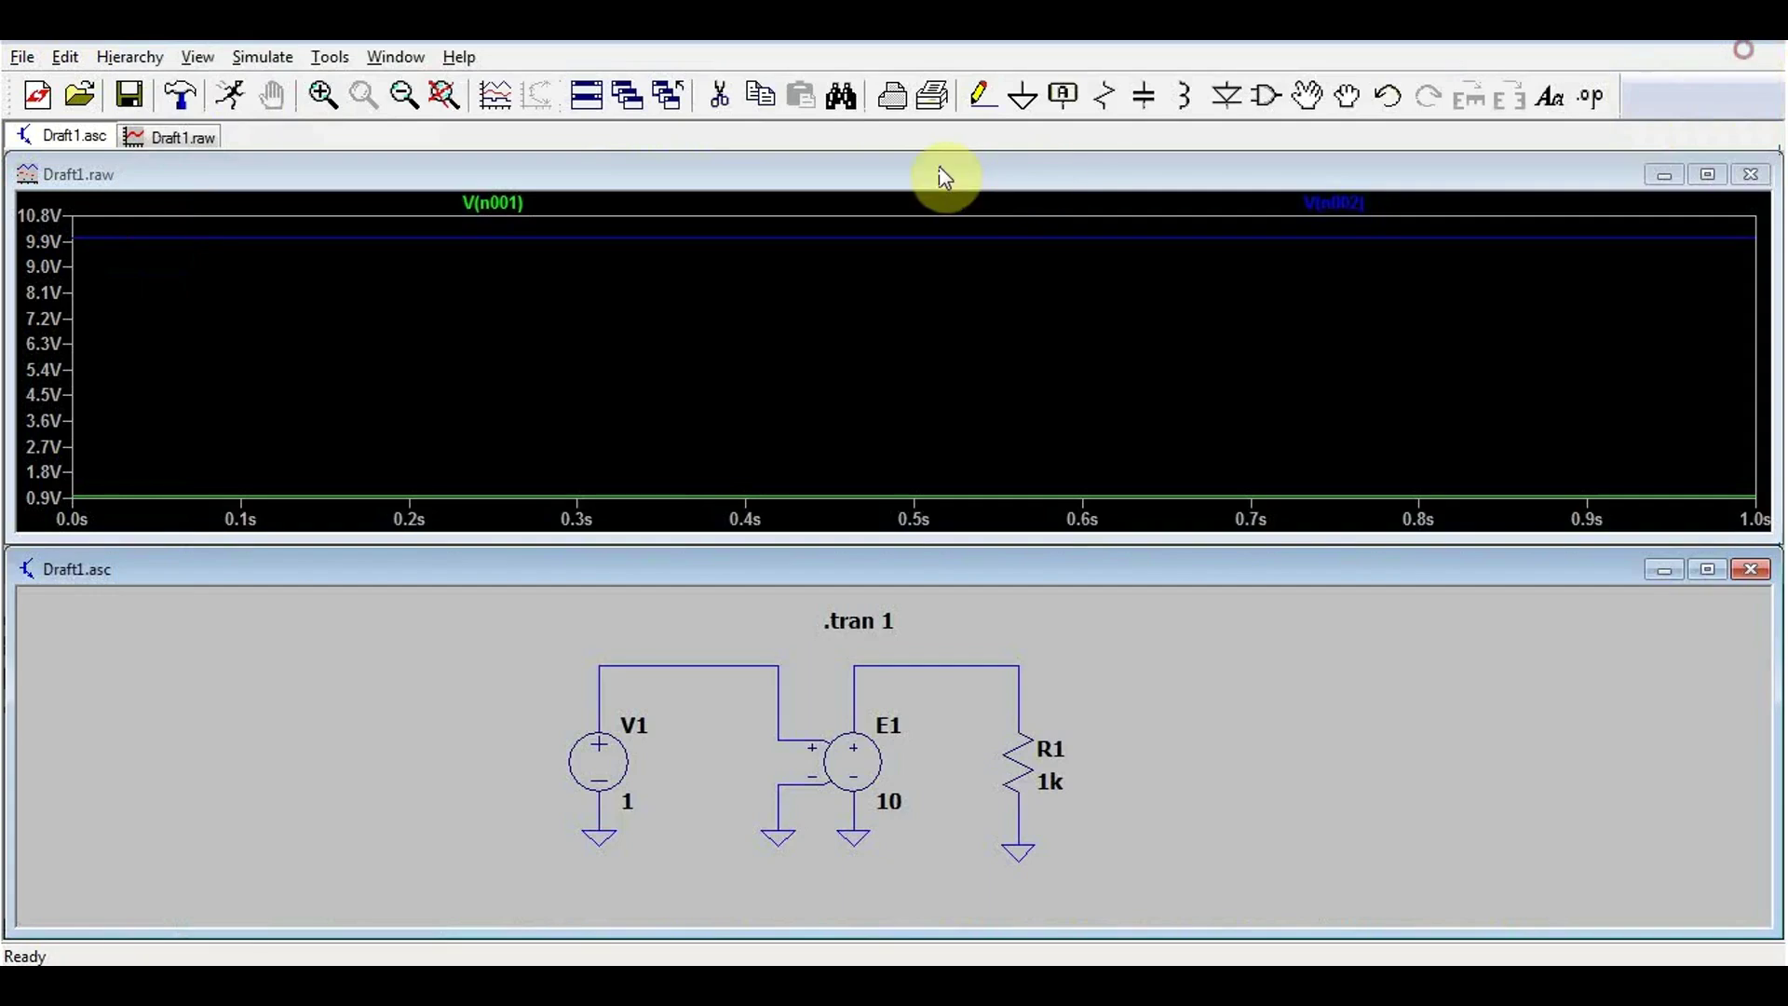
# Step: Place a horizontally mirrored 'g' current source G1 to the left of V1
pyautogui.click(1304, 110)
pyautogui.moveTo(894, 718); pyautogui.dragTo(758, 742)
pyautogui.click(778, 534)
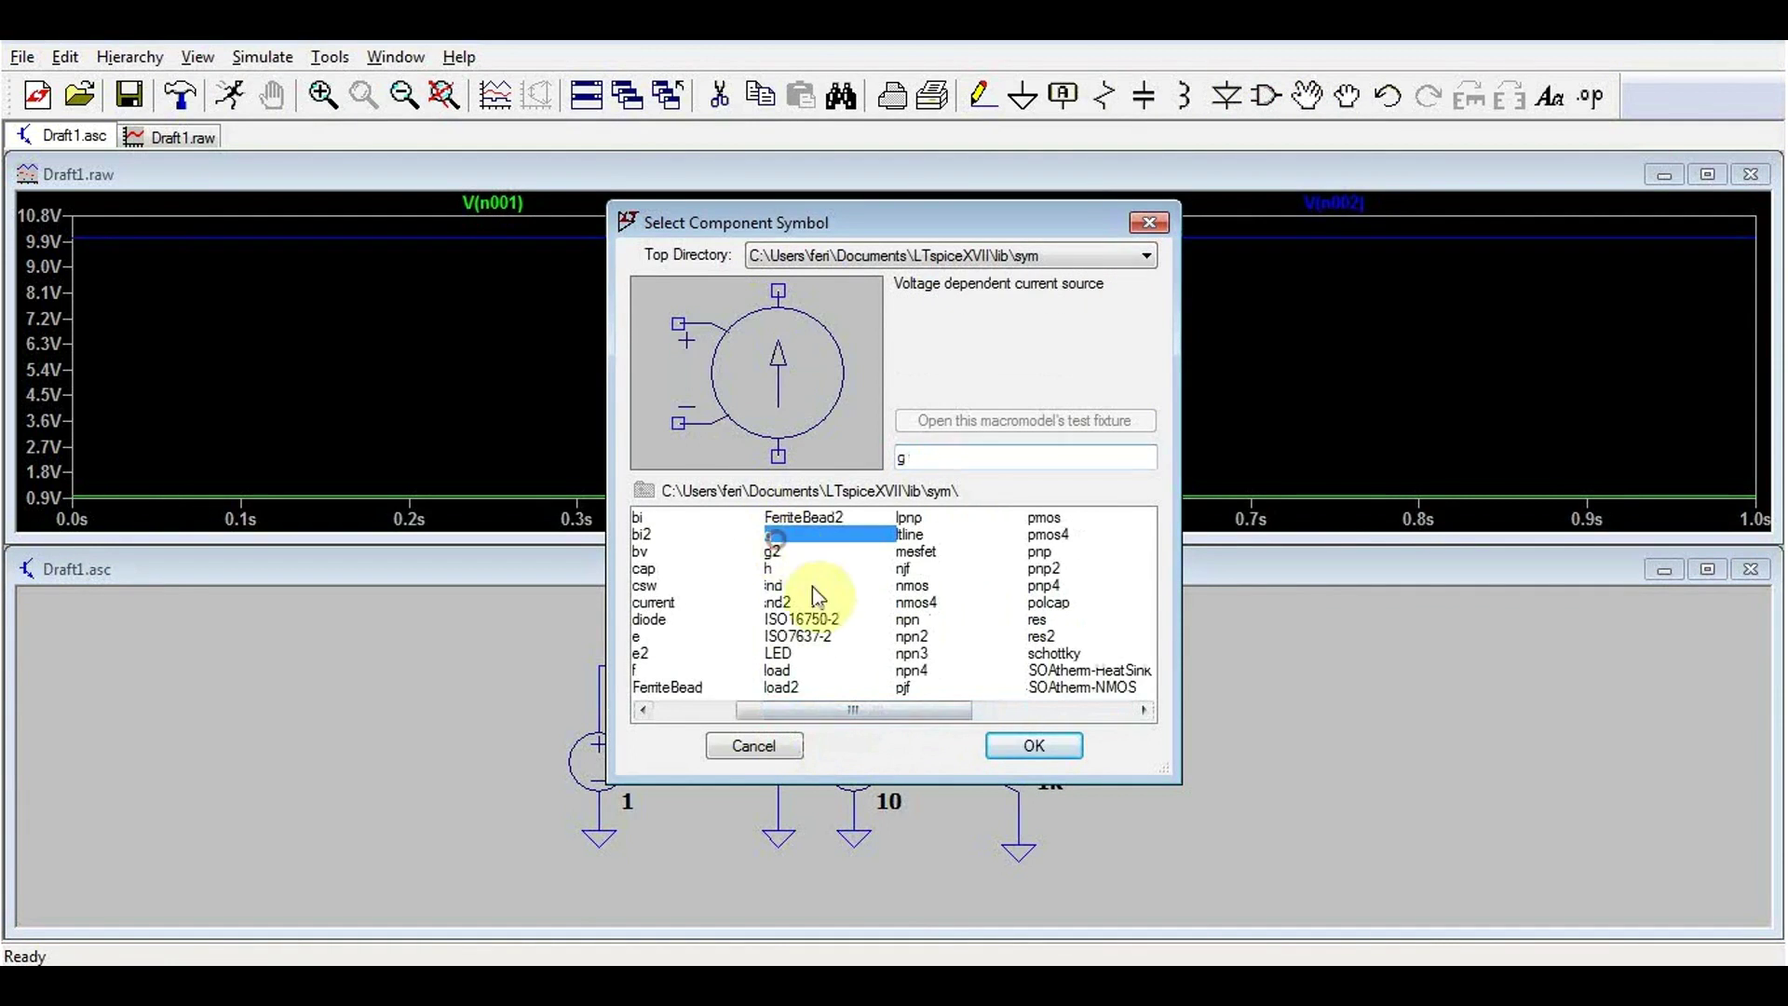
pyautogui.click(1021, 747)
pyautogui.click(1509, 95)
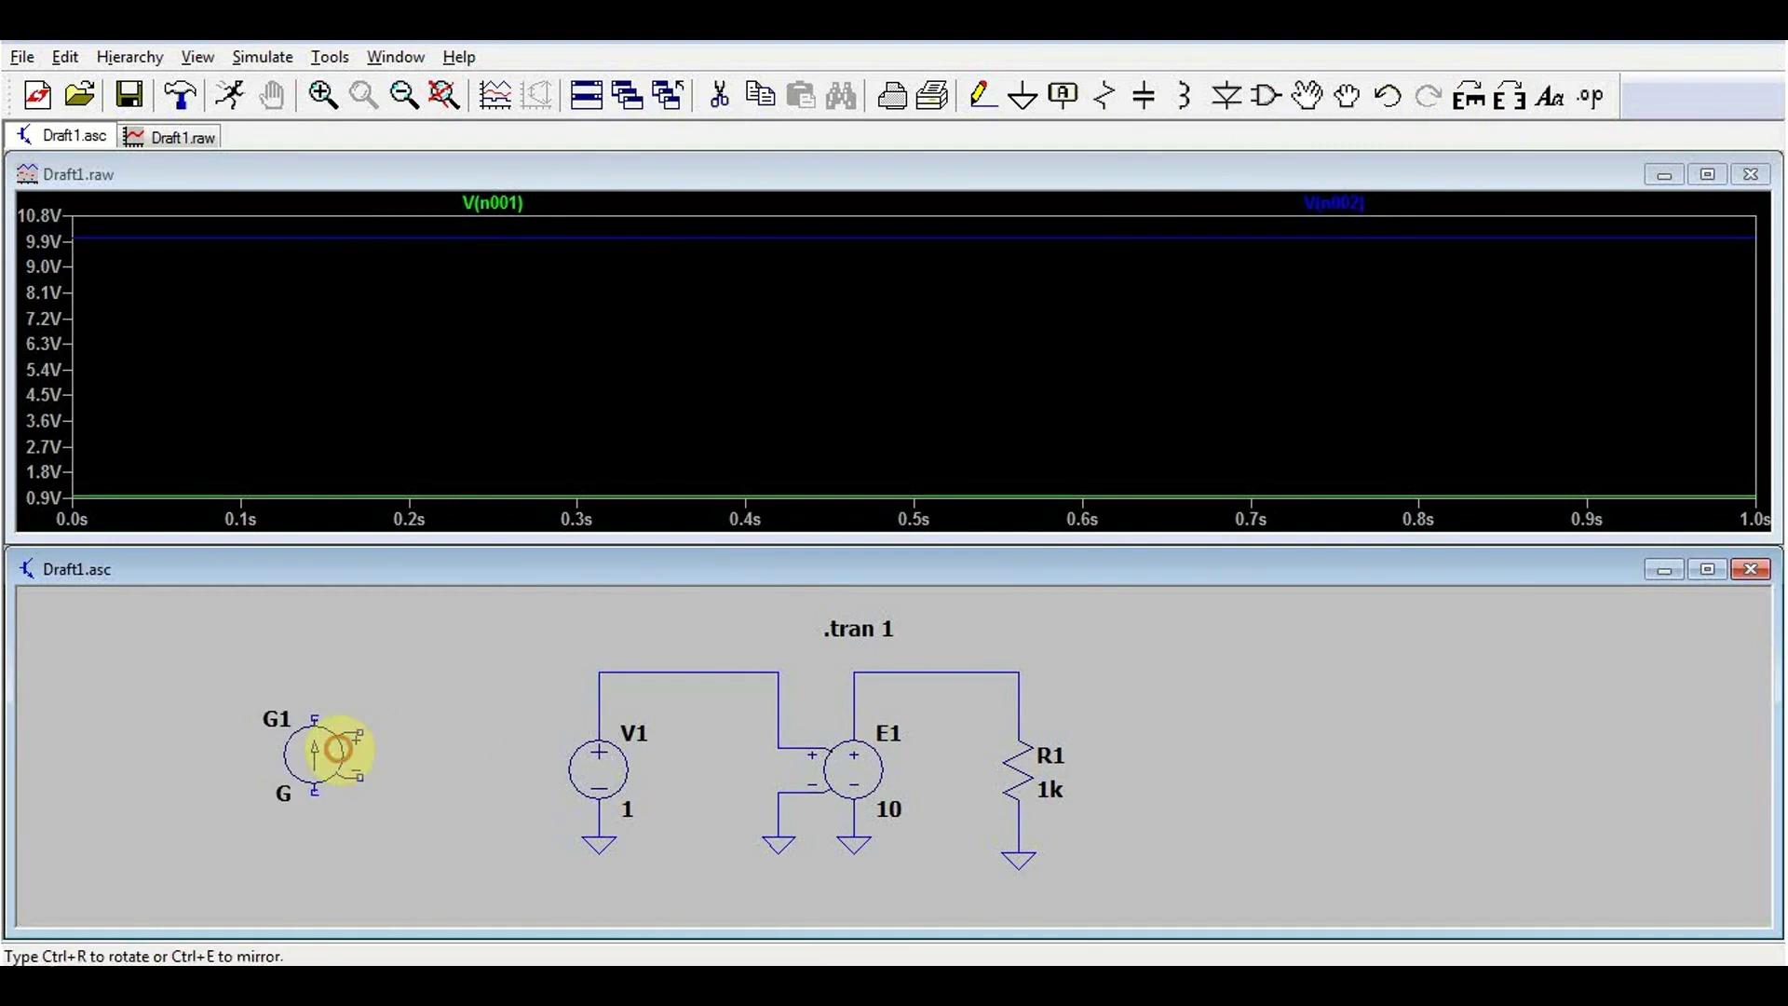
pyautogui.click(337, 749)
pyautogui.scroll(-3, 431, 782)
pyautogui.scroll(4, 658, 695)
# Step: Add a 1k resistor R2 left of G1, with grounds under G1 and R2
pyautogui.press('g')
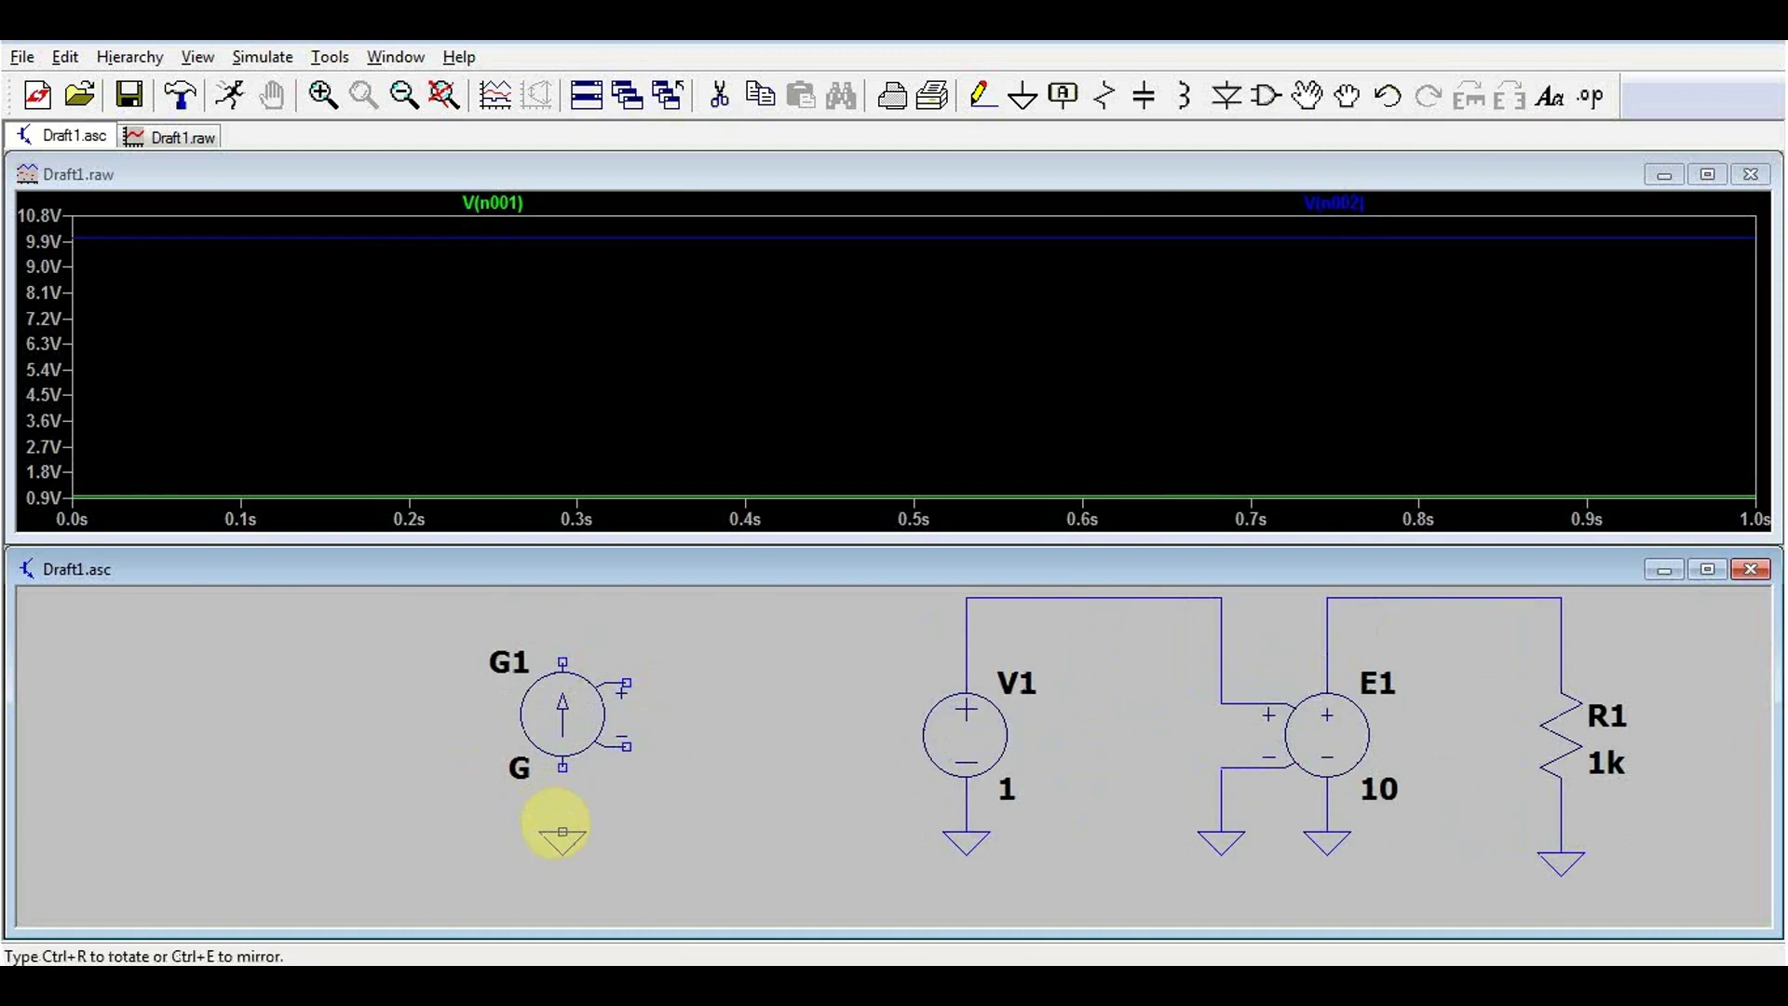
pyautogui.click(559, 829)
pyautogui.press('r')
pyautogui.click(288, 688)
pyautogui.press('g')
pyautogui.click(287, 829)
pyautogui.rightClick(276, 691)
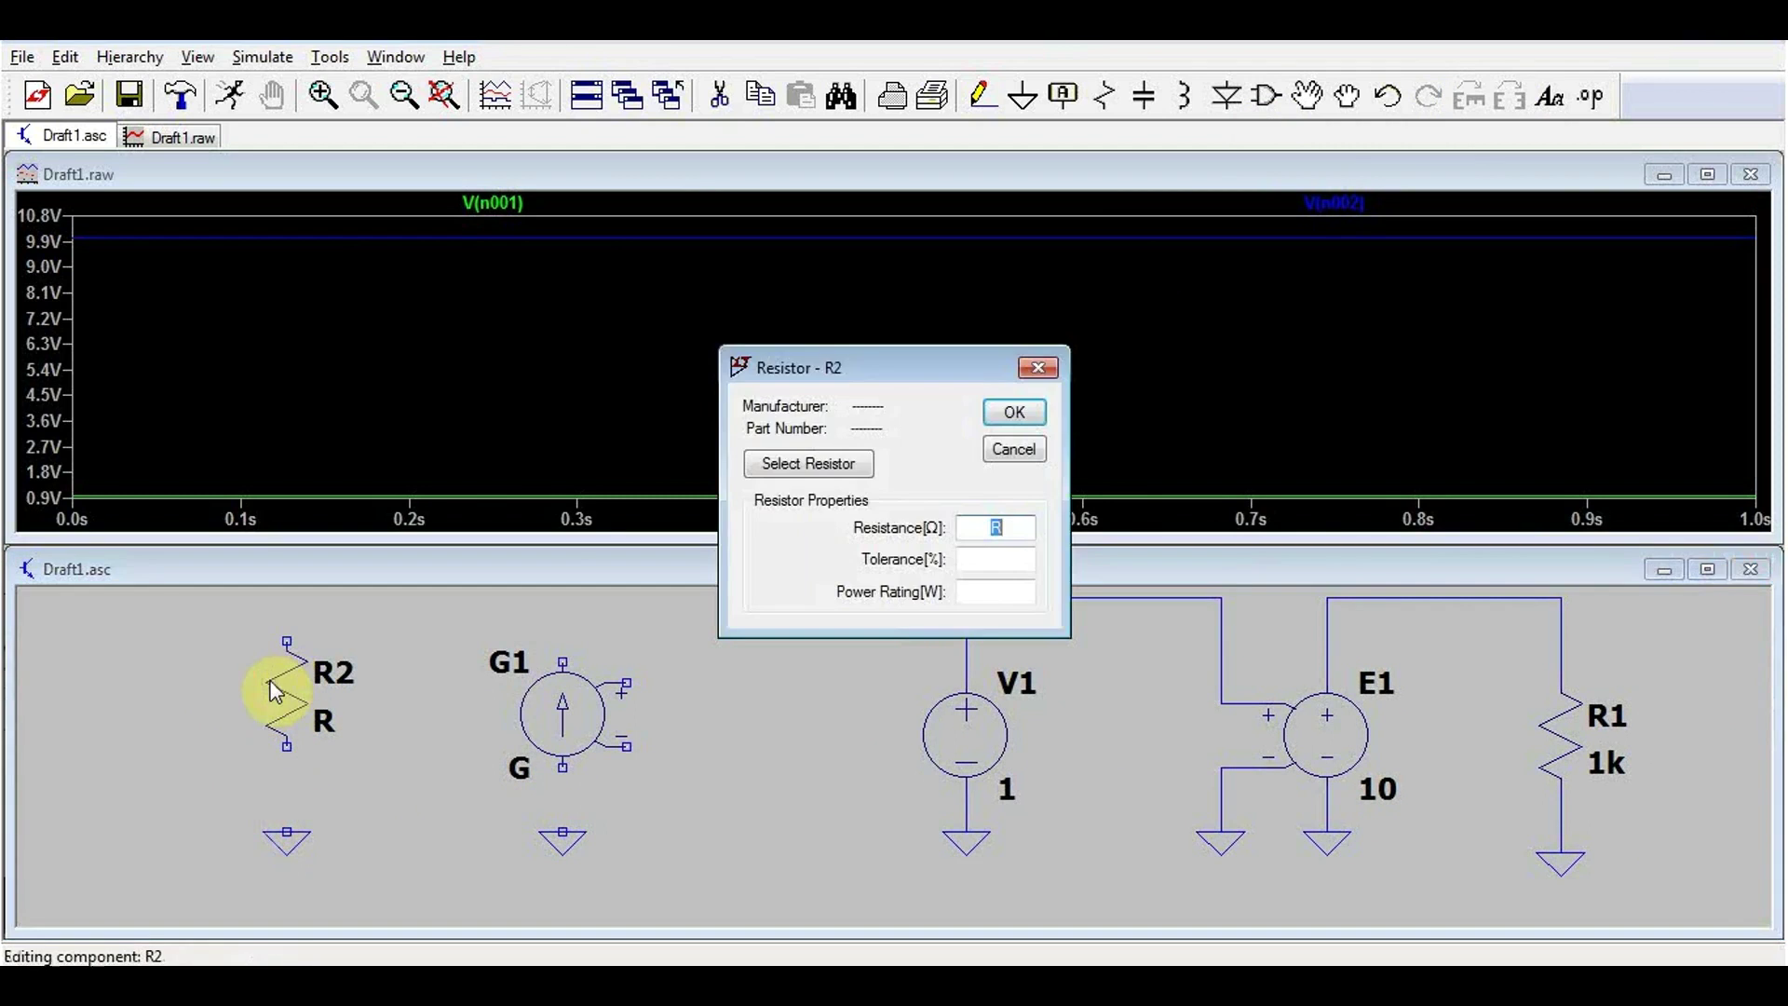
pyautogui.write('1k')
pyautogui.press('Return')
# Step: Wire G1's output terminal across to the top of R2
pyautogui.press('F3')
pyautogui.click(562, 831)
pyautogui.click(563, 619)
pyautogui.click(287, 619)
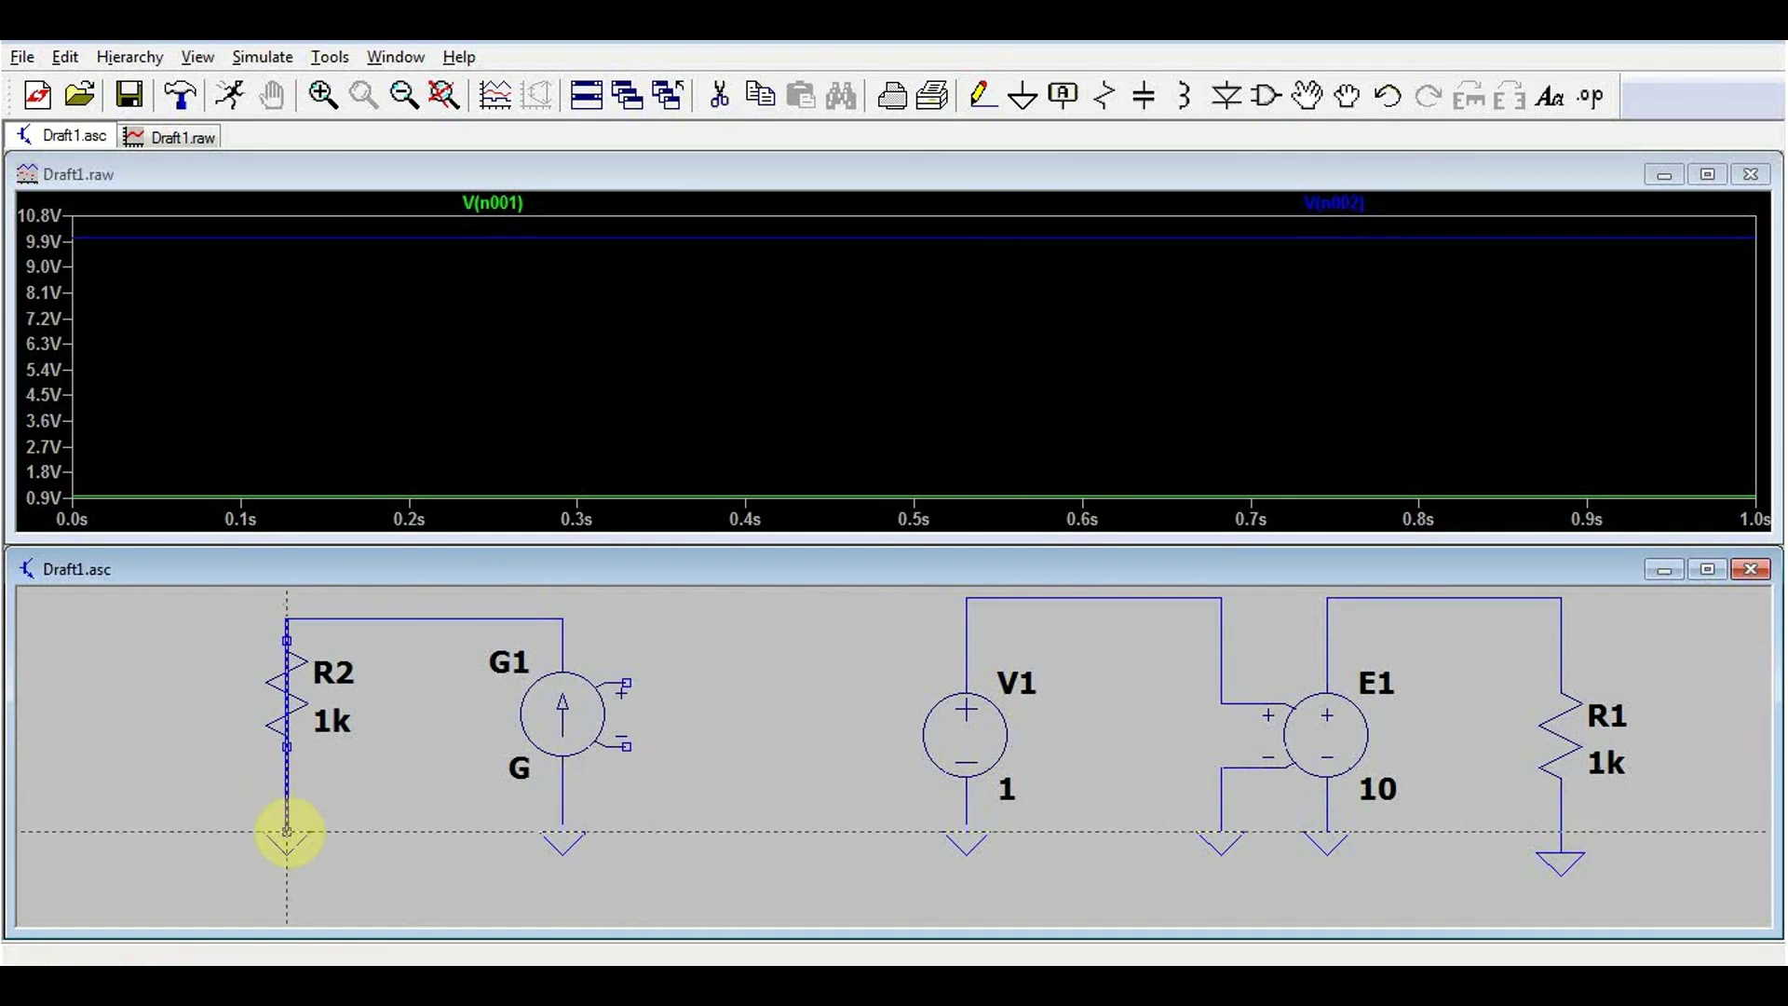
pyautogui.click(286, 832)
# Step: Connect G1's + input to V1's top node and its minus input to a new ground
pyautogui.press('g')
pyautogui.click(648, 852)
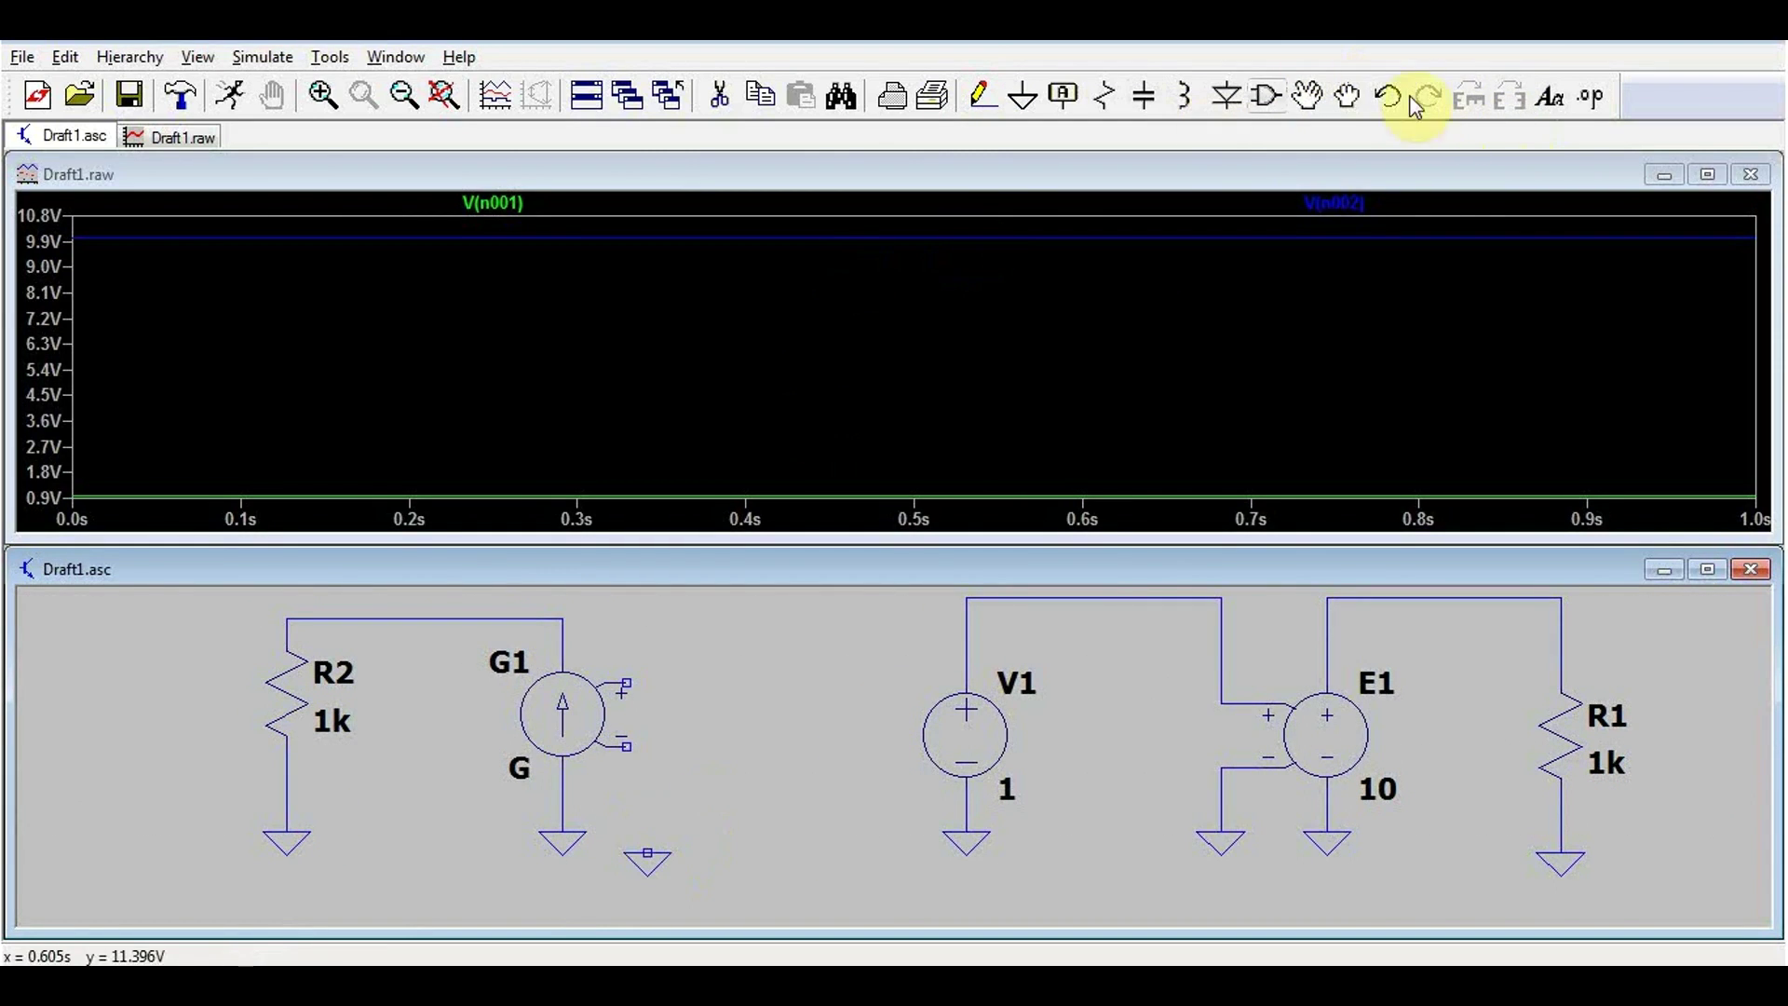
pyautogui.click(981, 93)
pyautogui.click(966, 597)
pyautogui.click(711, 597)
pyautogui.click(712, 683)
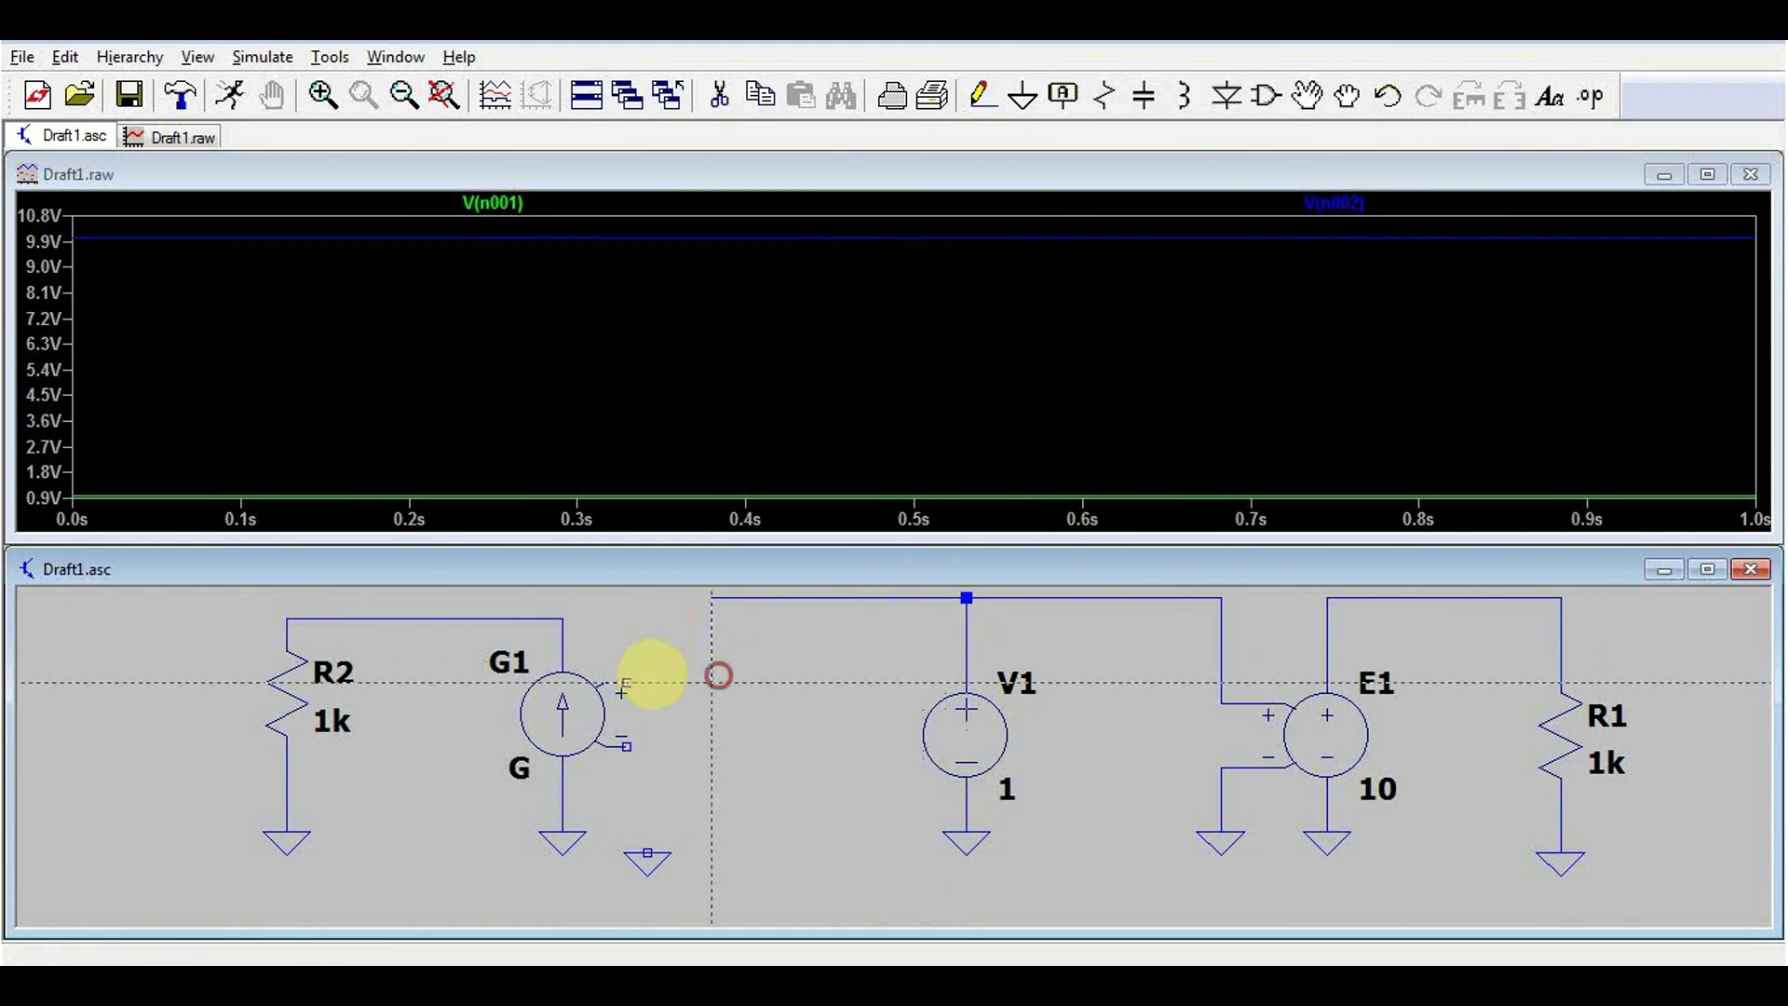
pyautogui.click(626, 685)
pyautogui.click(624, 740)
pyautogui.click(649, 852)
pyautogui.press('Escape')
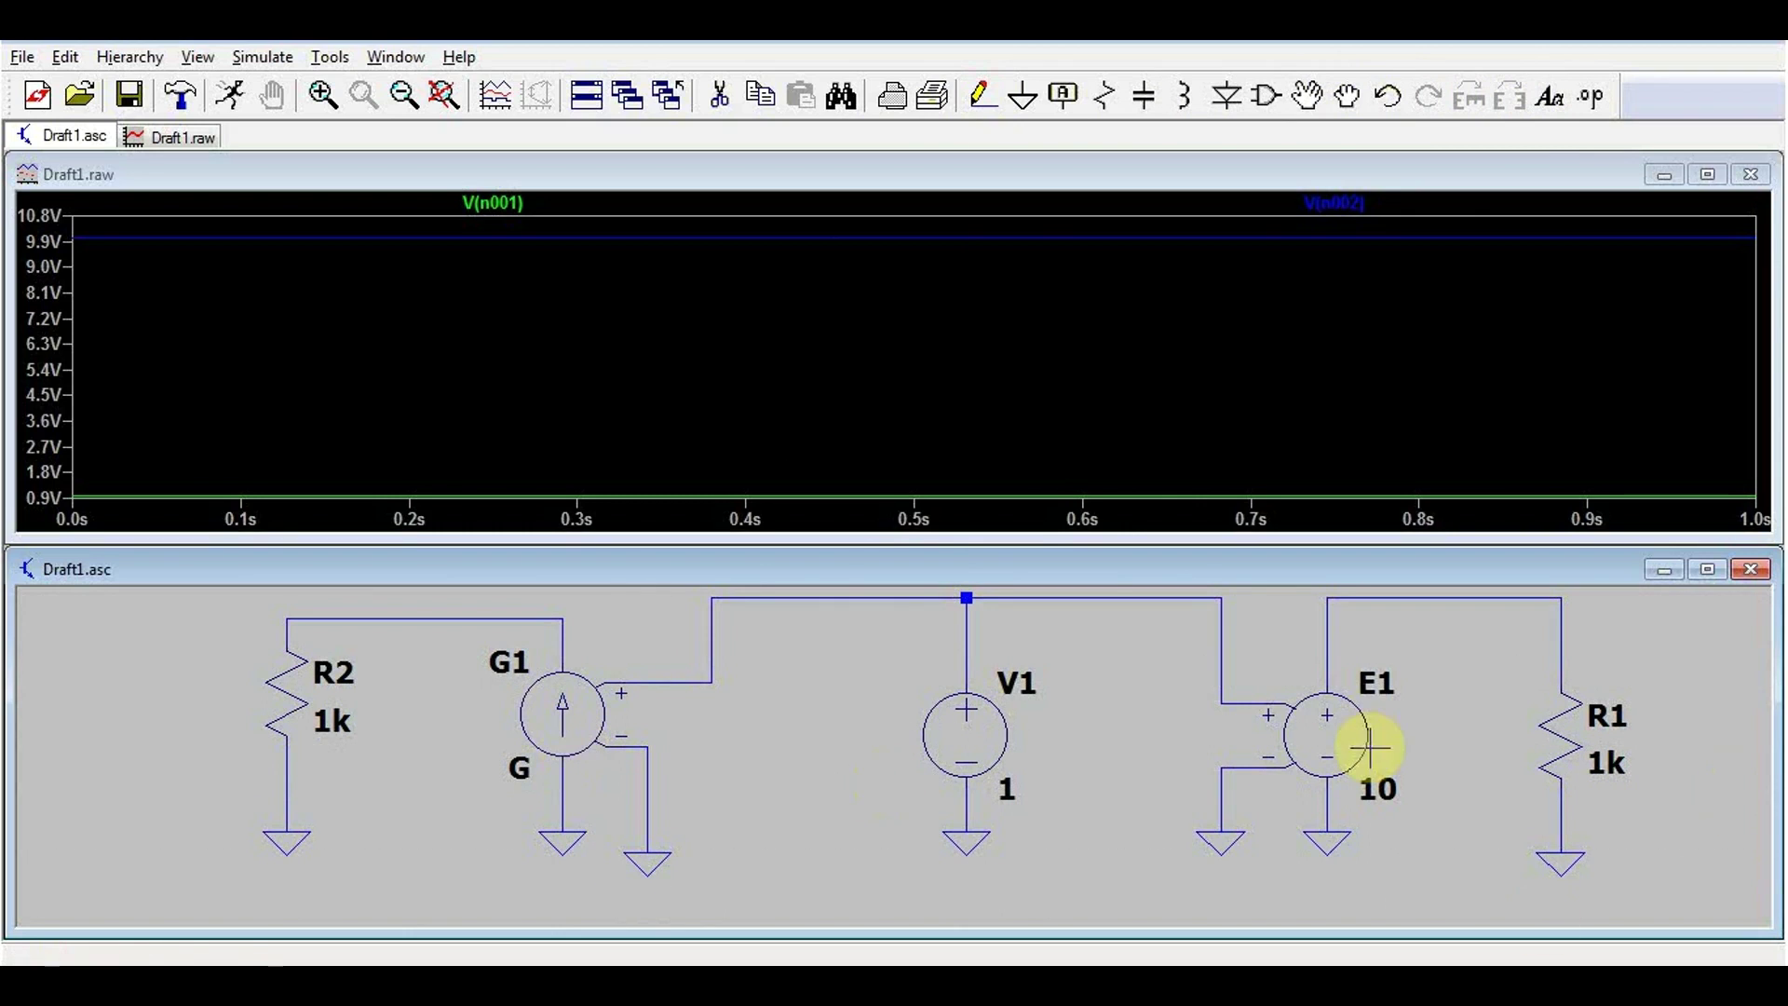
pyautogui.rightClick(520, 768)
# Step: Set G1's gain to 1, re-simulate, and plot V(n003) and I(G1) at 1 A
pyautogui.write('1')
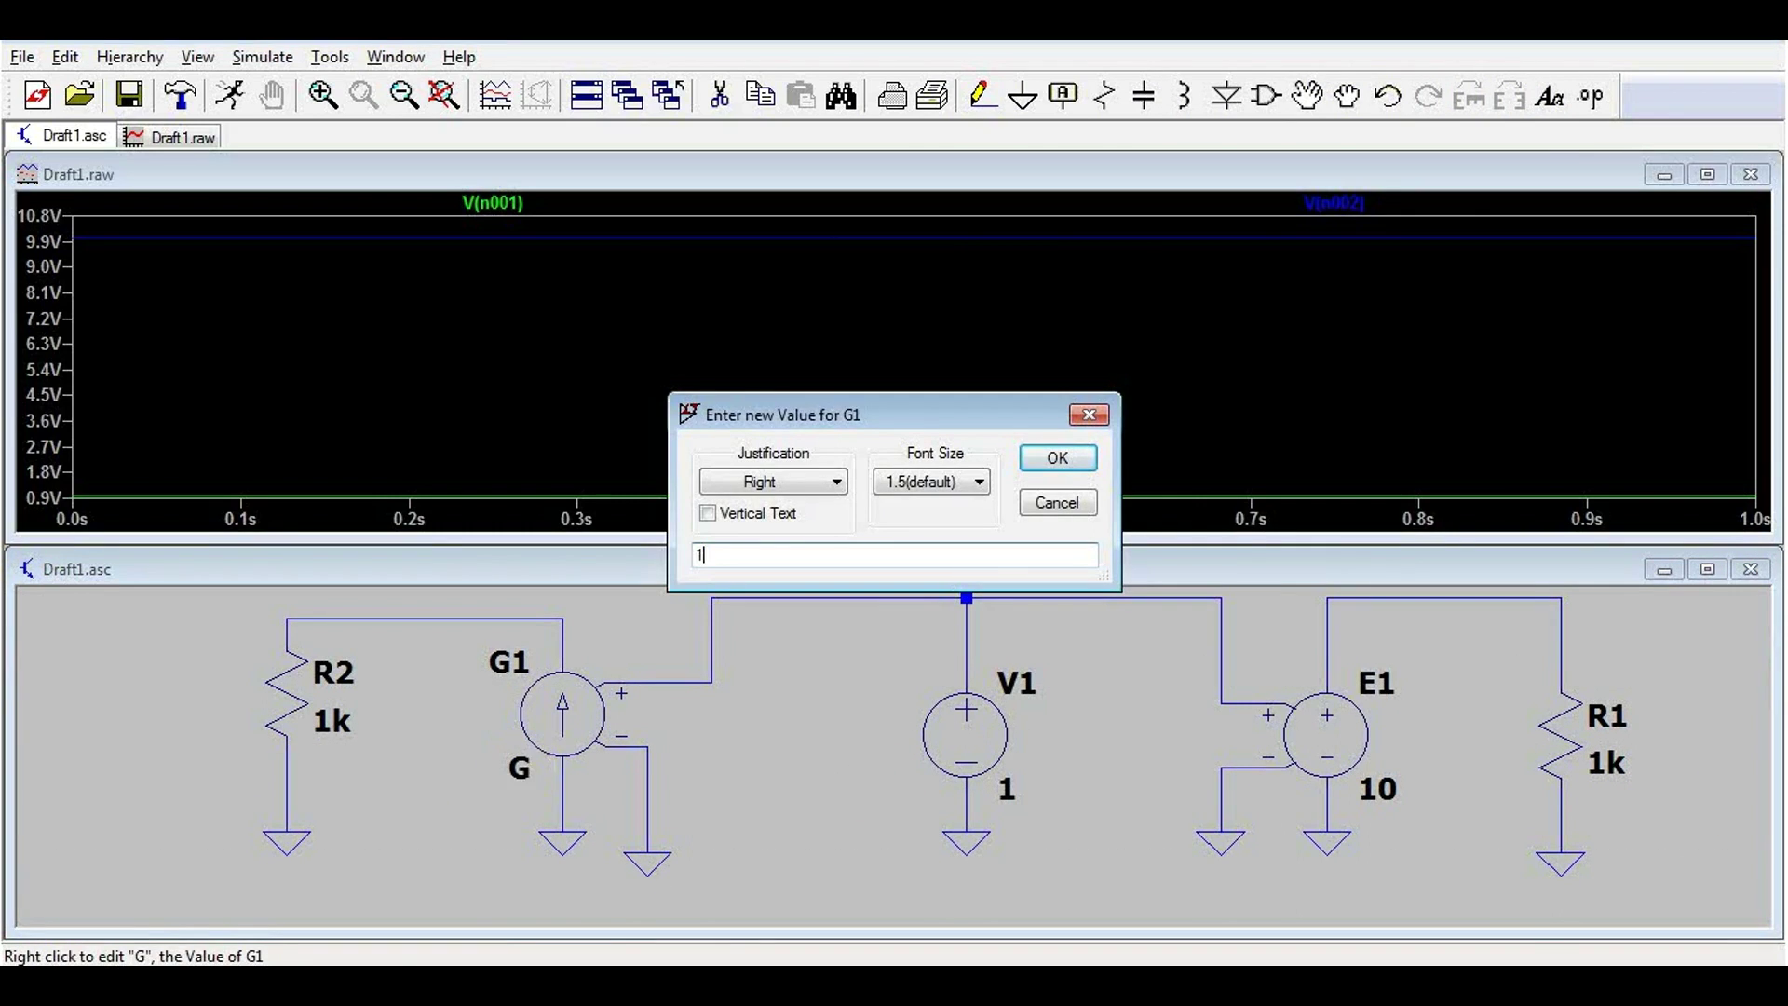
pyautogui.press('Return')
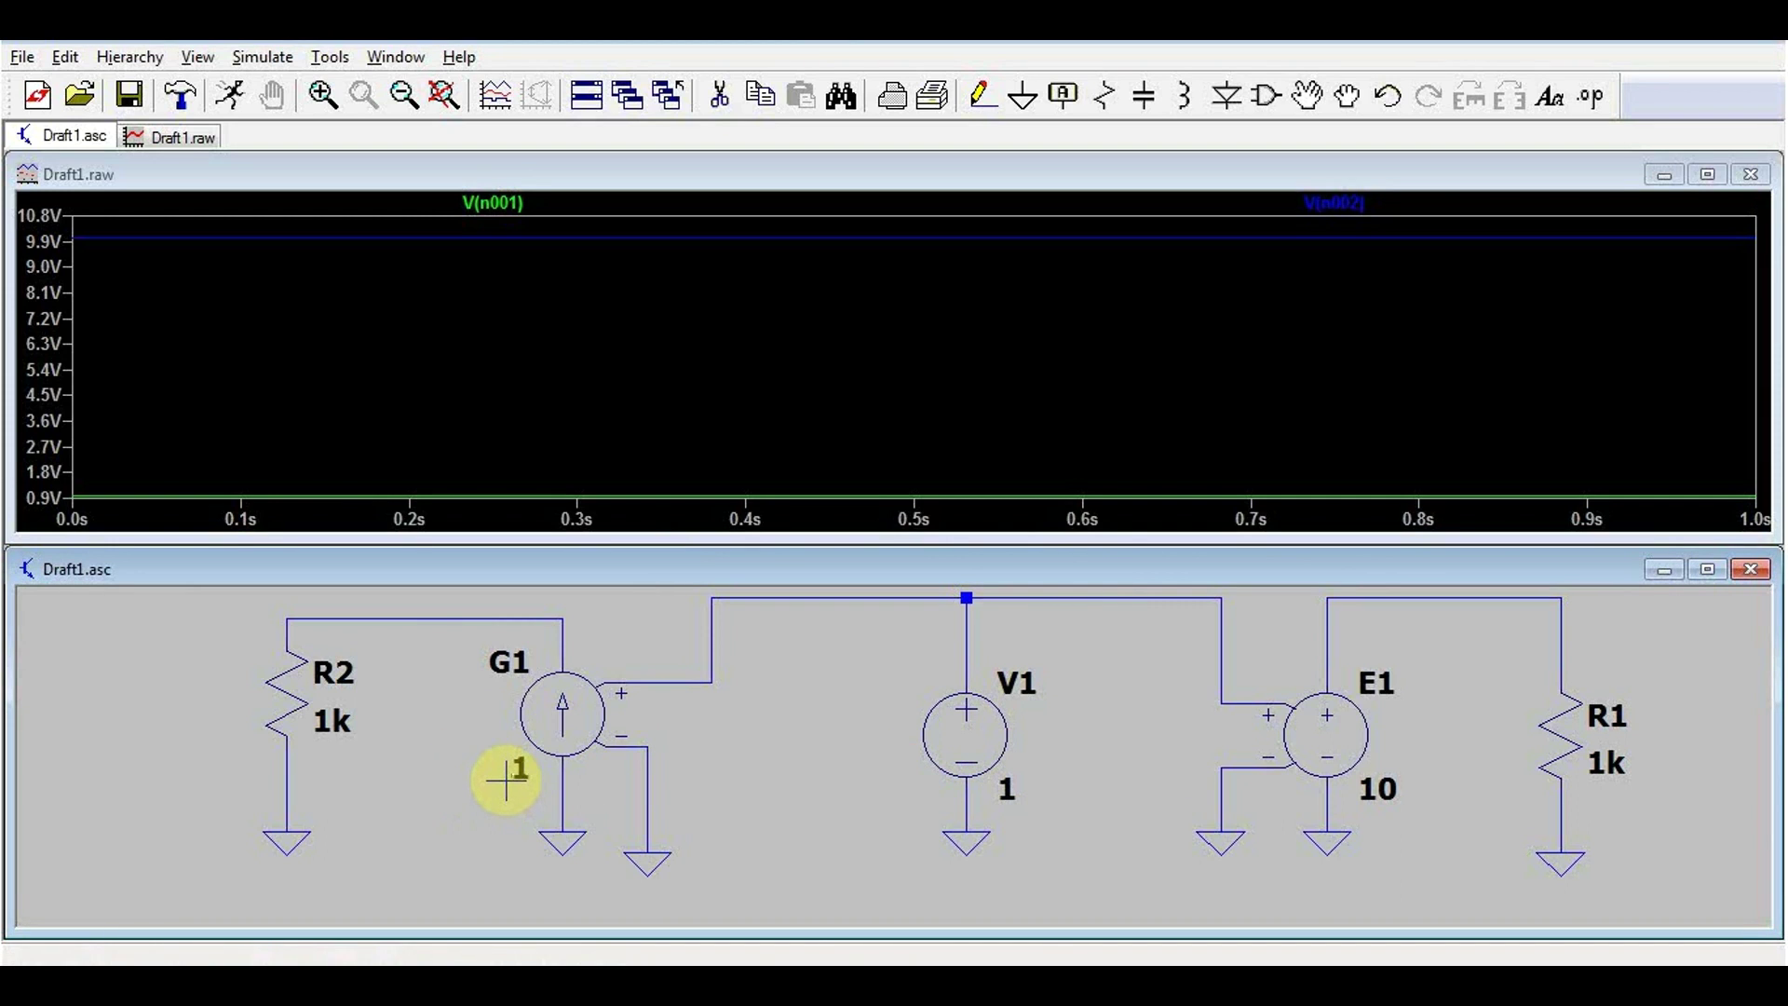
pyautogui.click(229, 95)
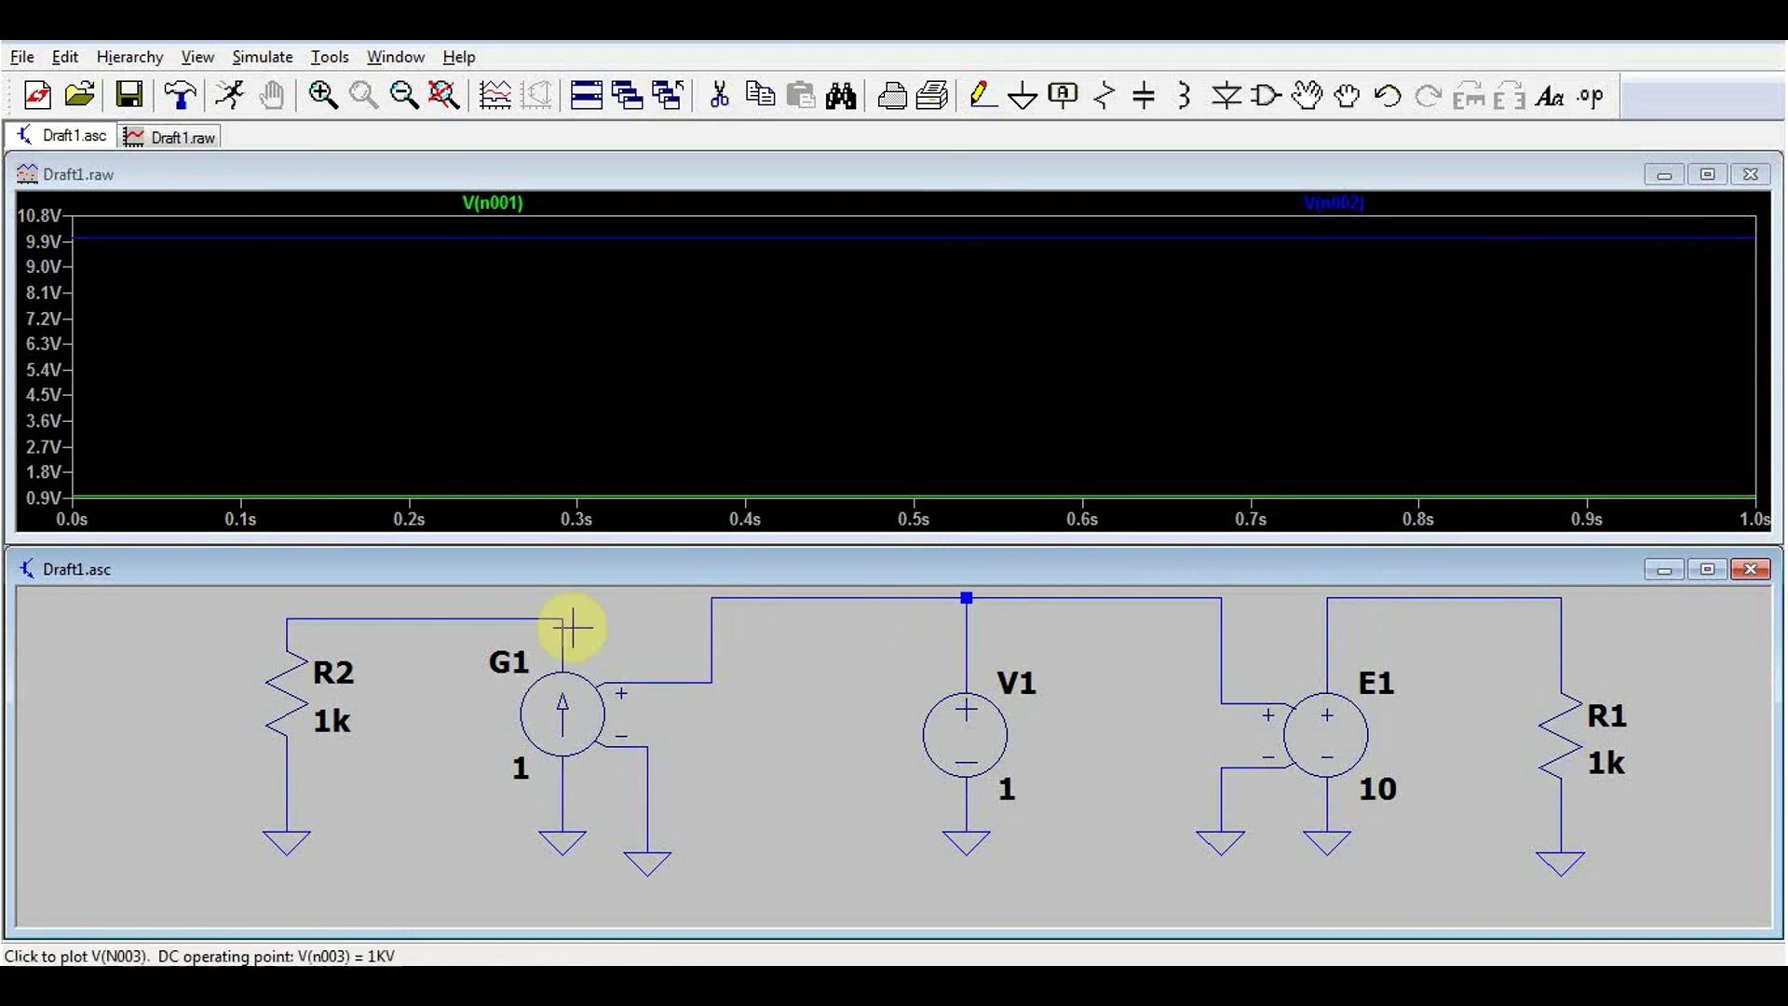
pyautogui.click(467, 615)
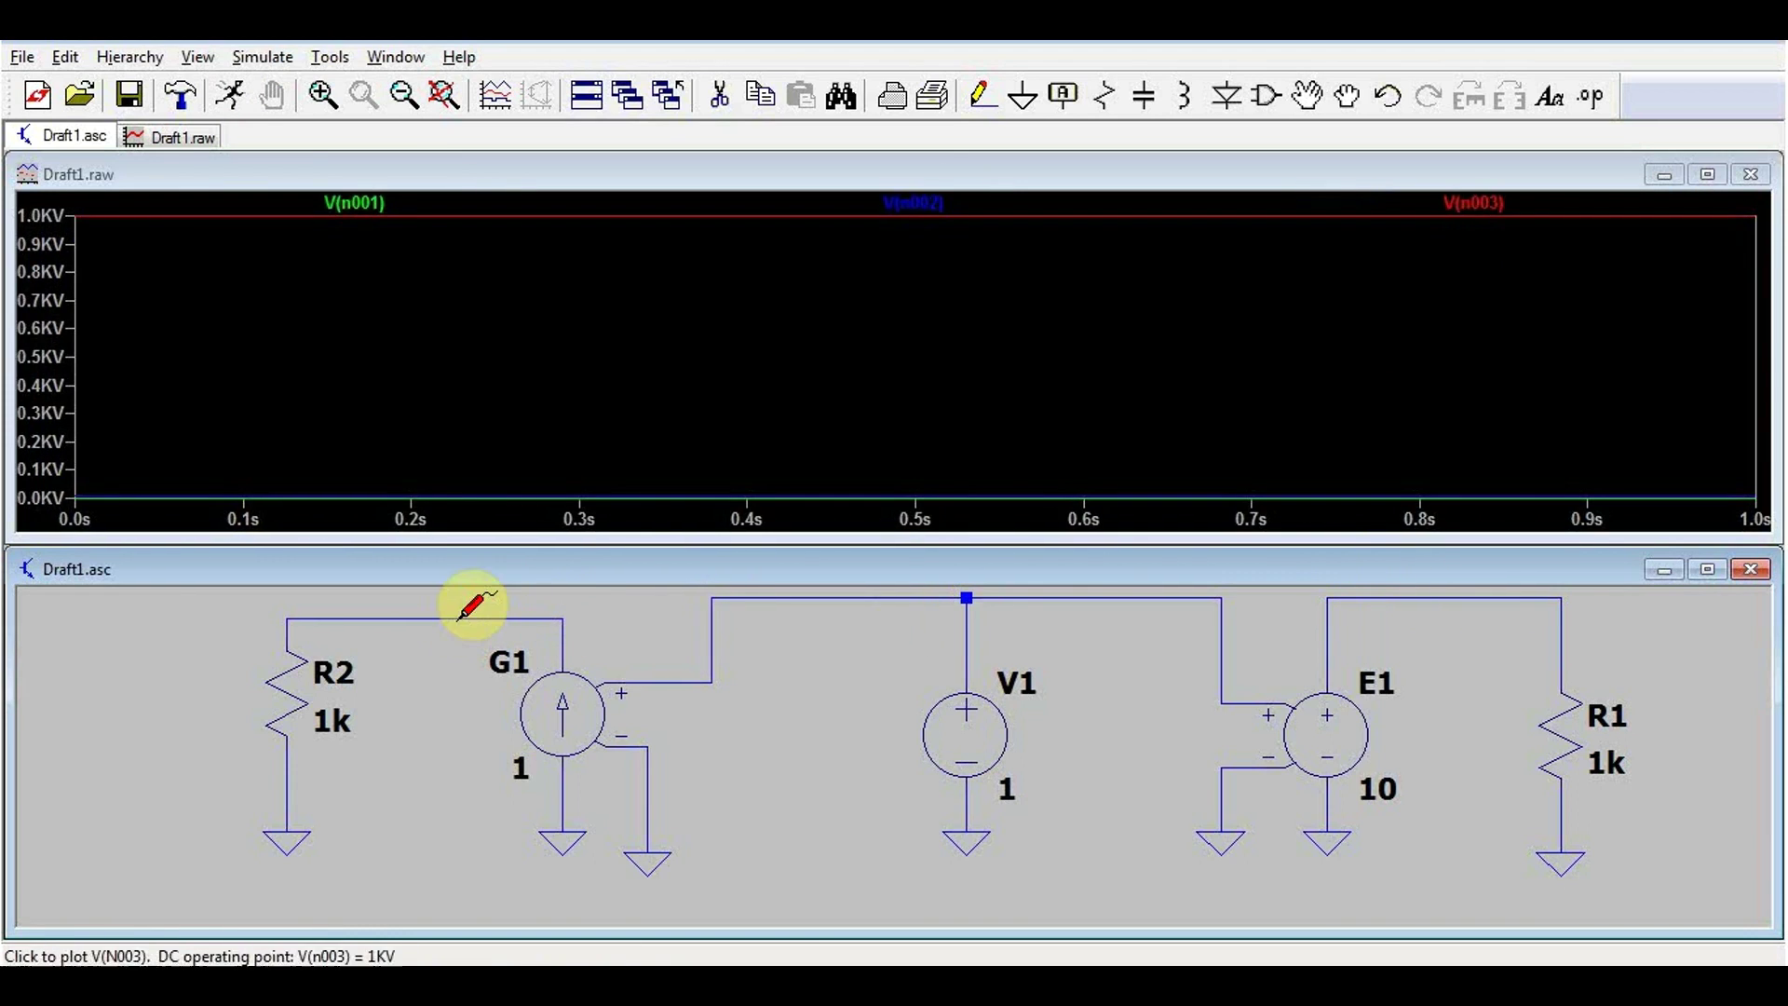
pyautogui.click(466, 613)
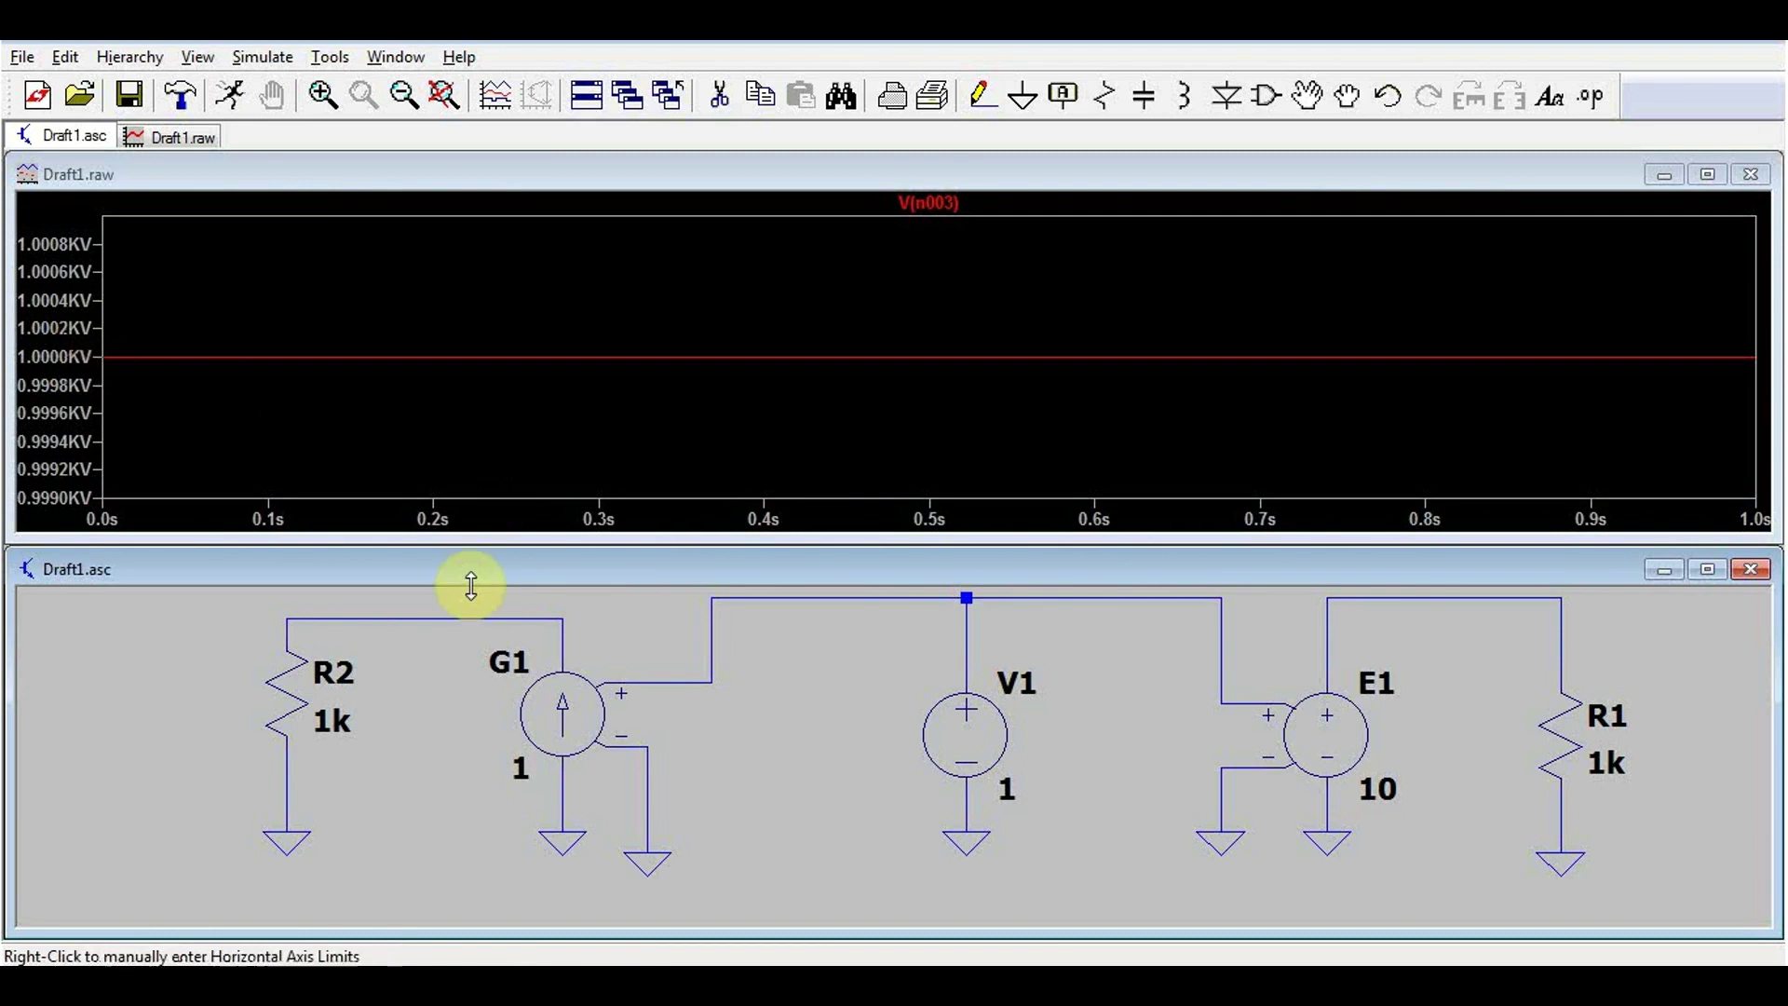
pyautogui.click(566, 658)
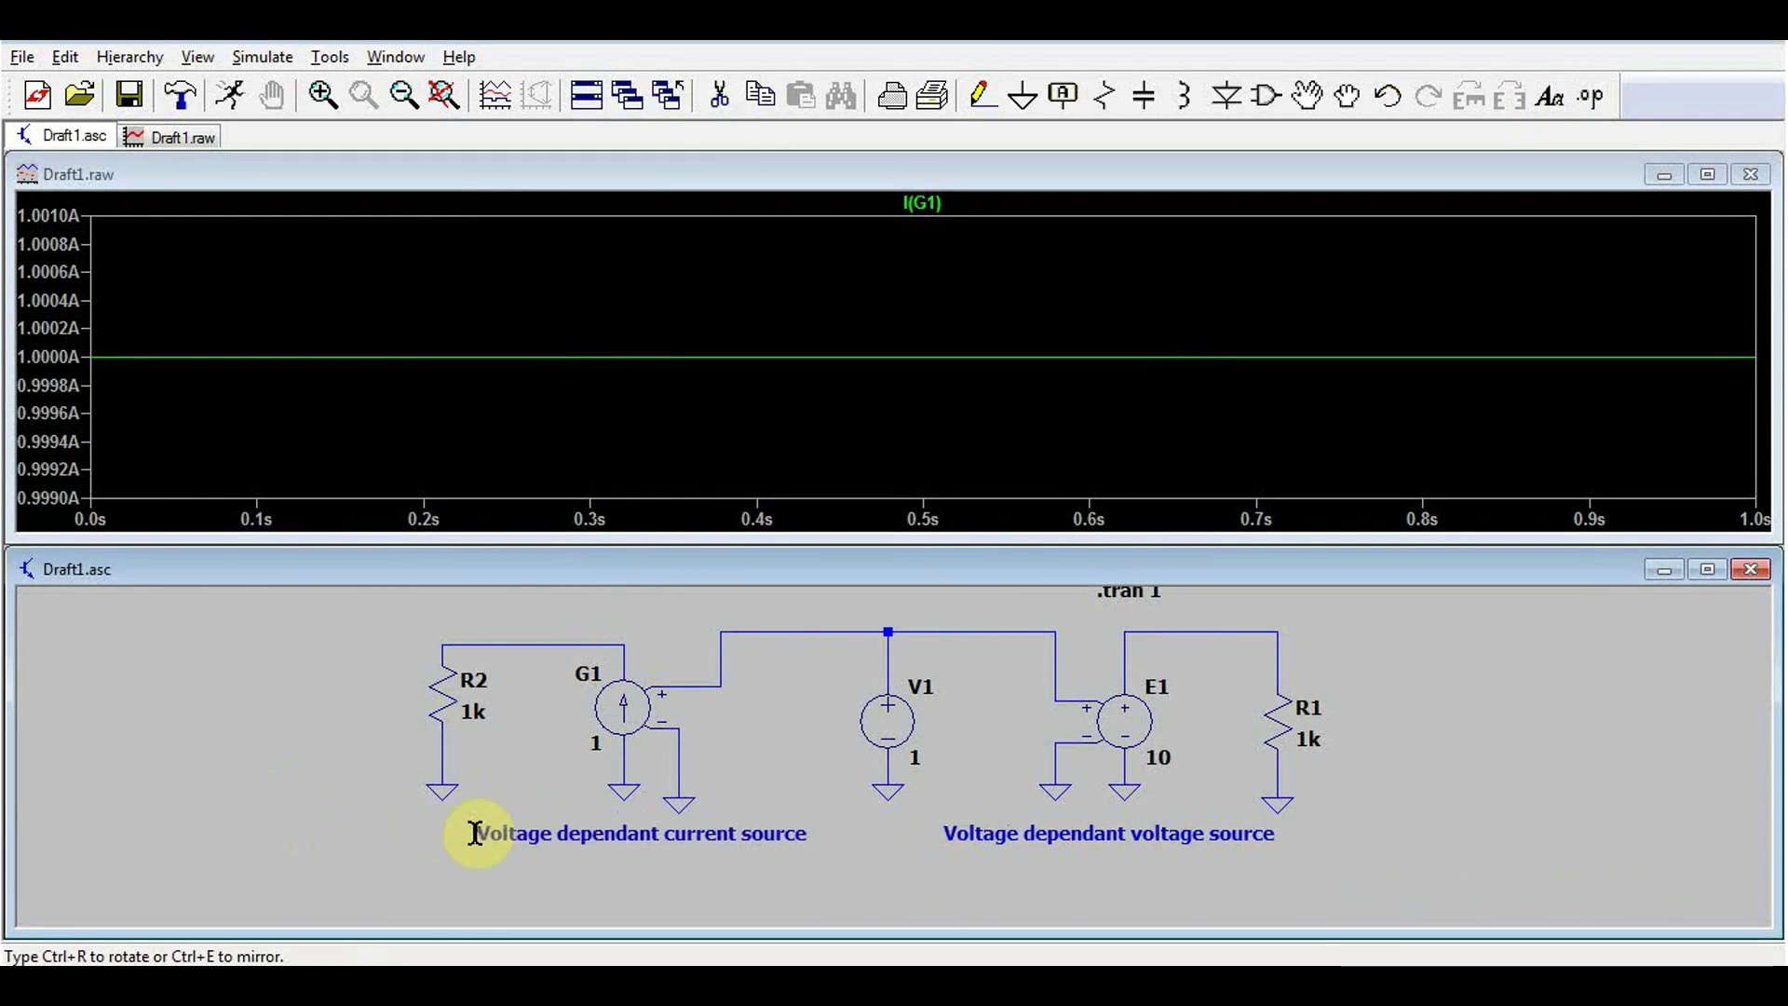
# Step: Place the caption 'Voltage dependant current source' below the G1 and R2 circuit
pyautogui.click(470, 834)
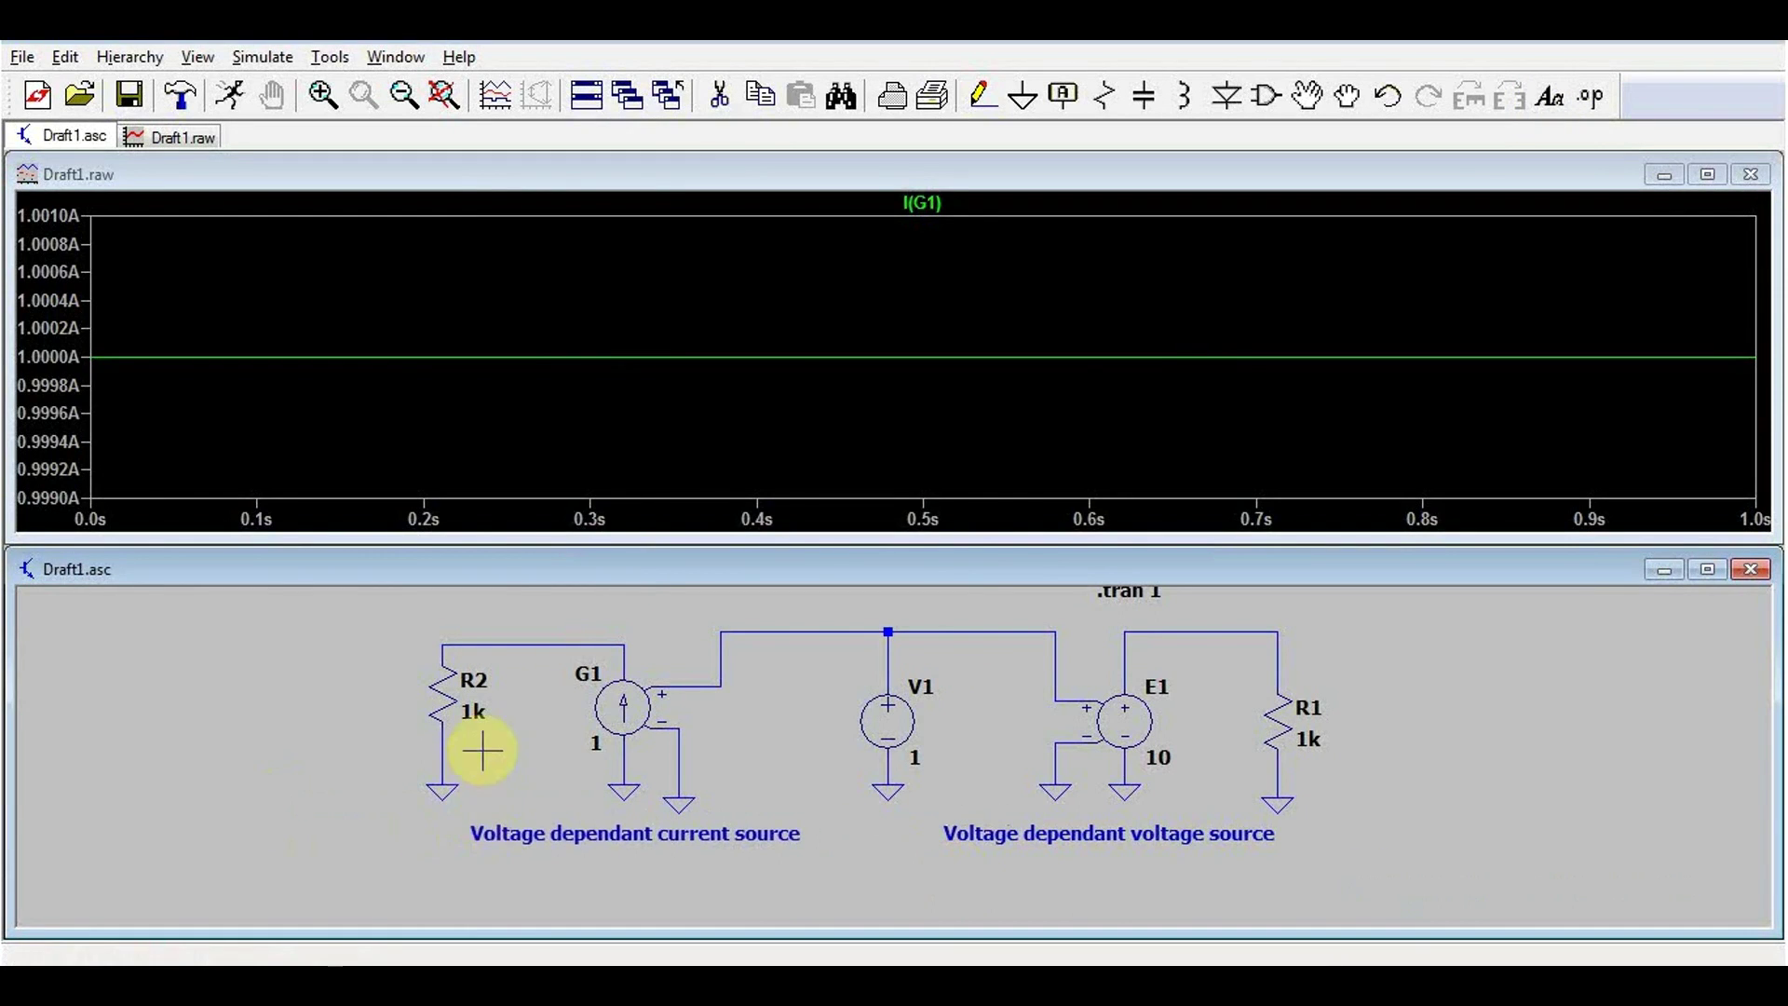
pyautogui.scroll(-2, 587, 727)
pyautogui.scroll(1, 703, 733)
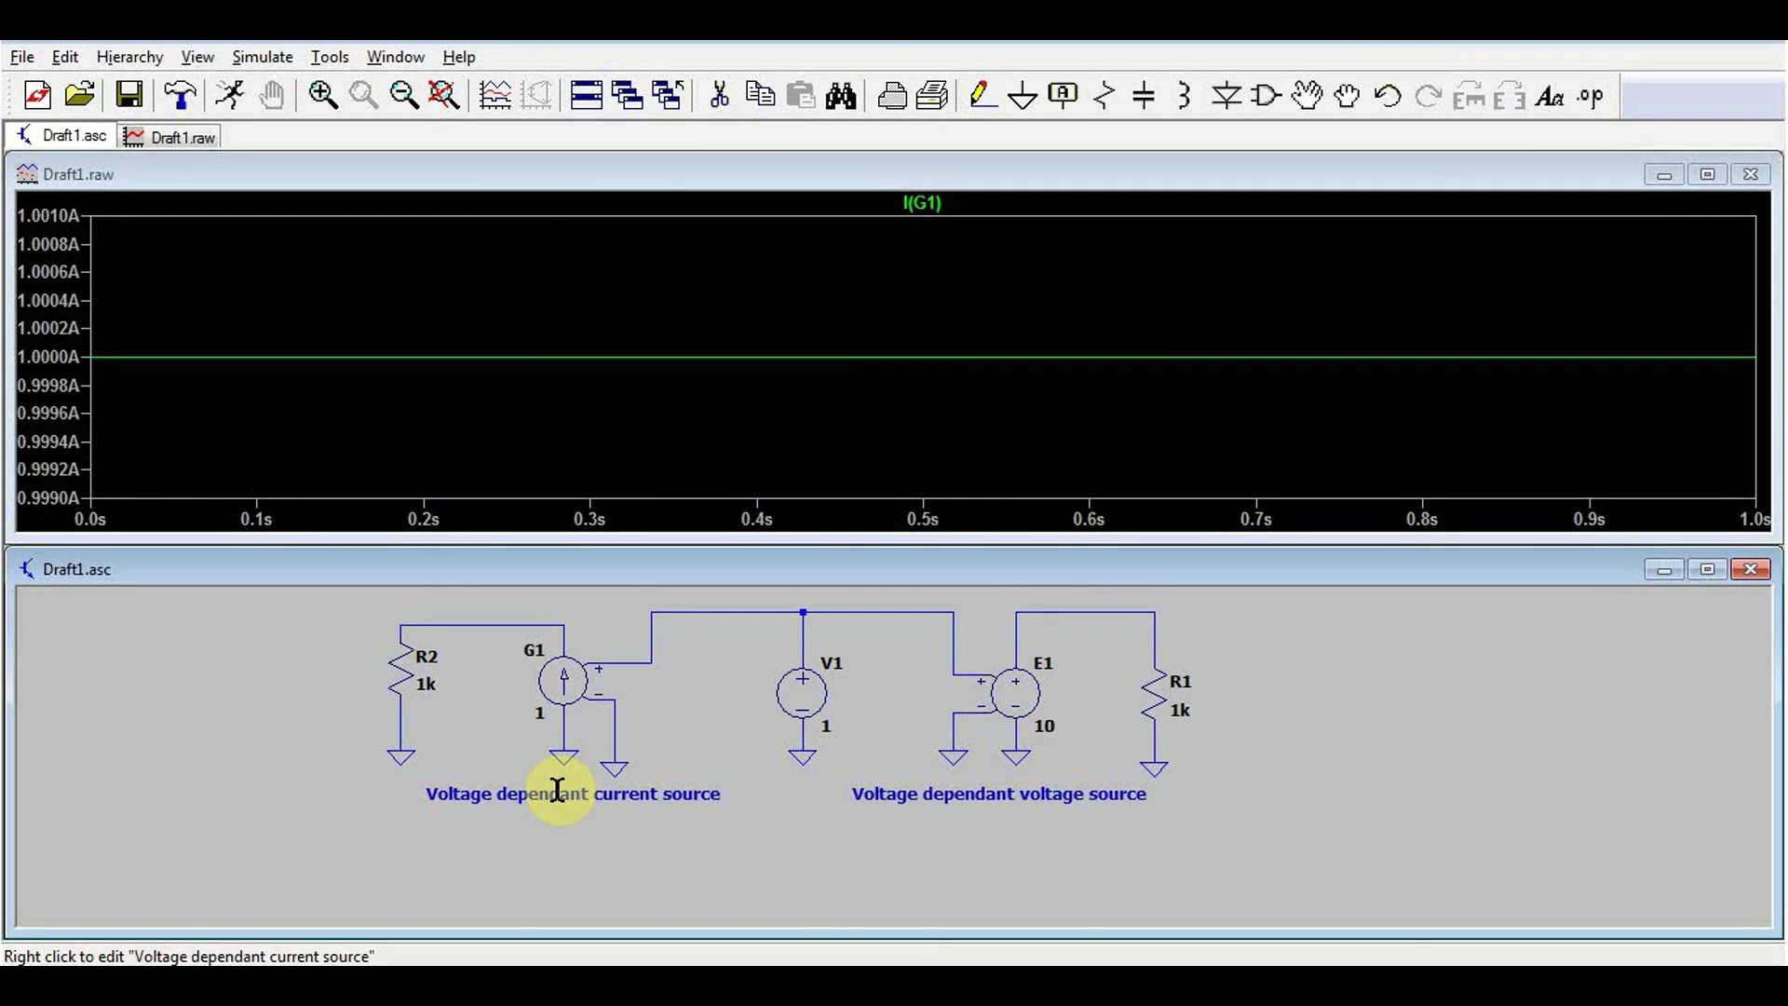
pyautogui.press('F1')
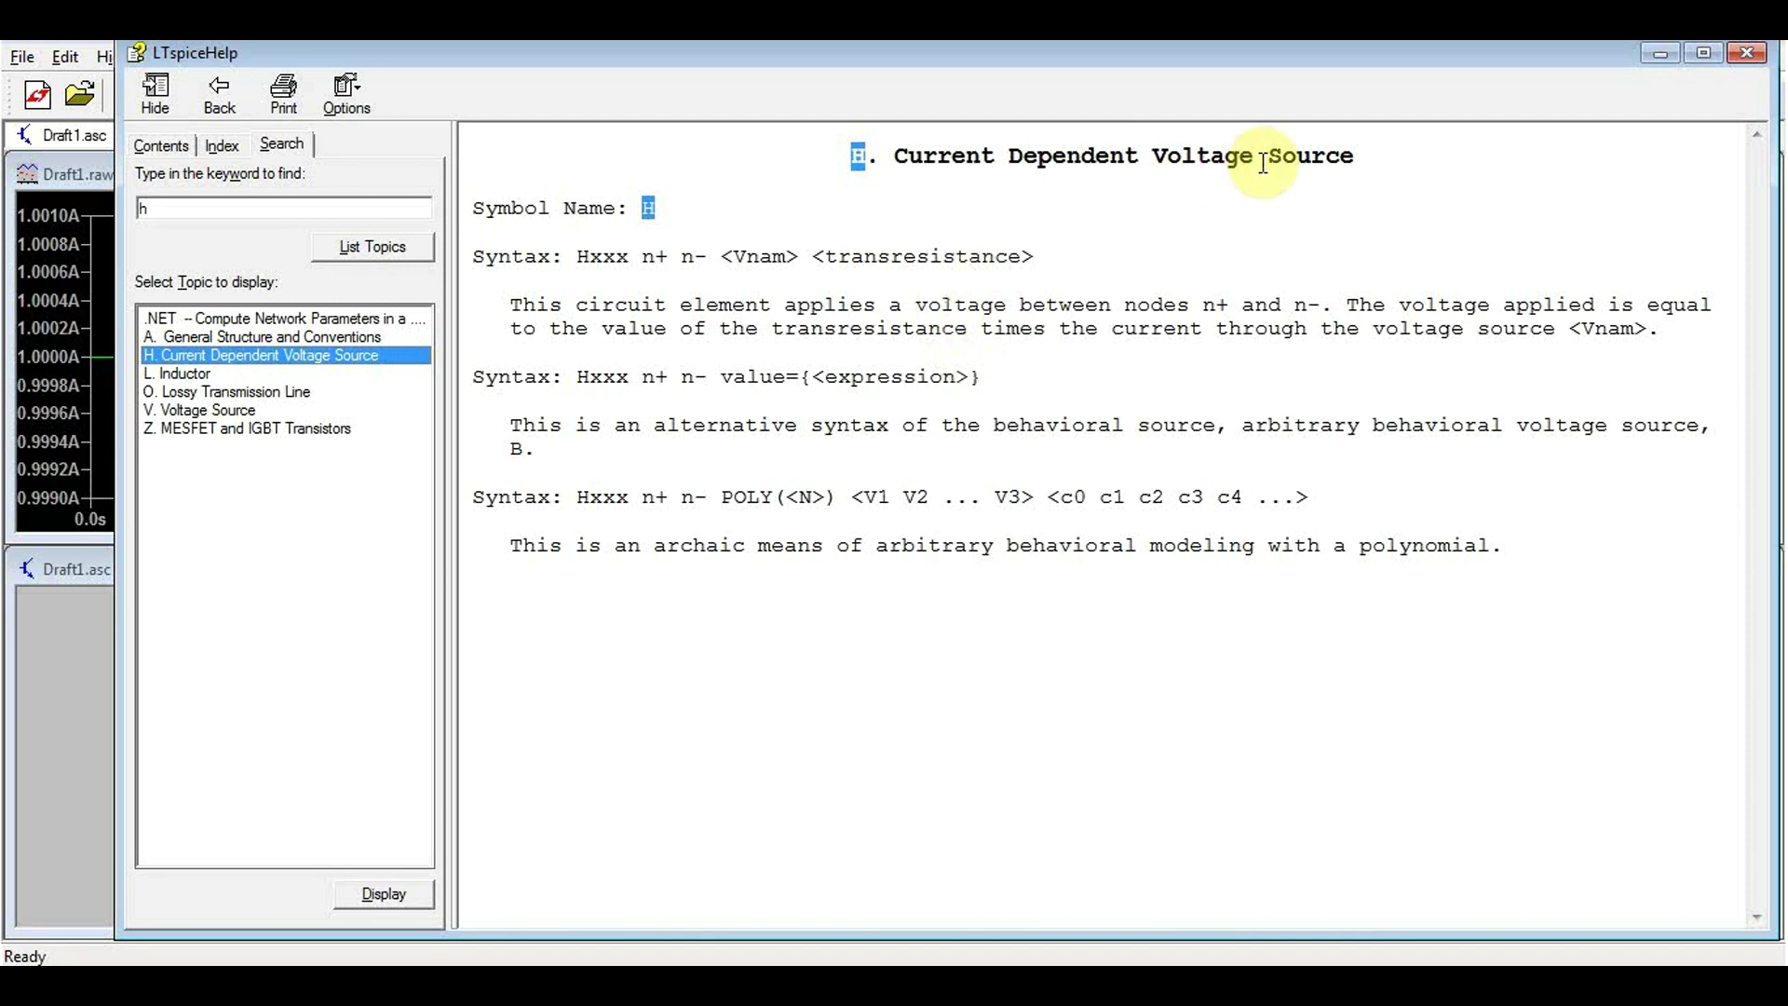
pyautogui.click(1750, 56)
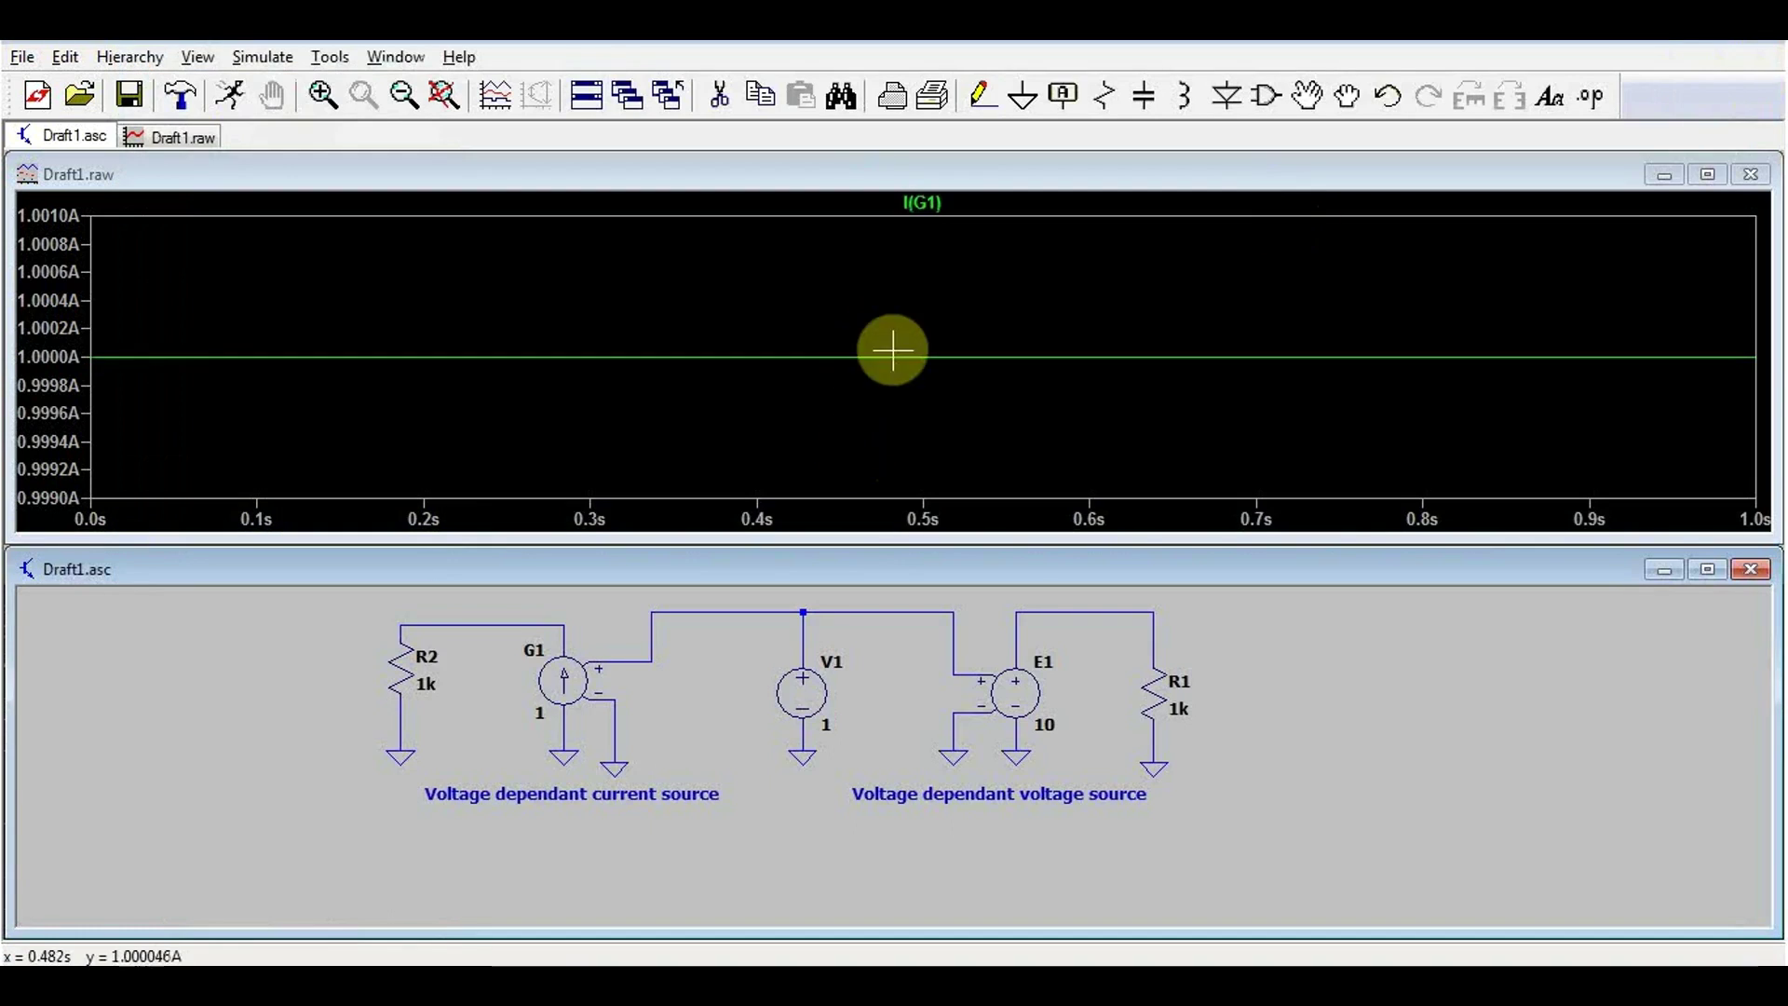
# Step: Place resistor R3 with a ground below it and wire it to V1's top node
pyautogui.click(1104, 94)
pyautogui.click(527, 687)
pyautogui.press('g')
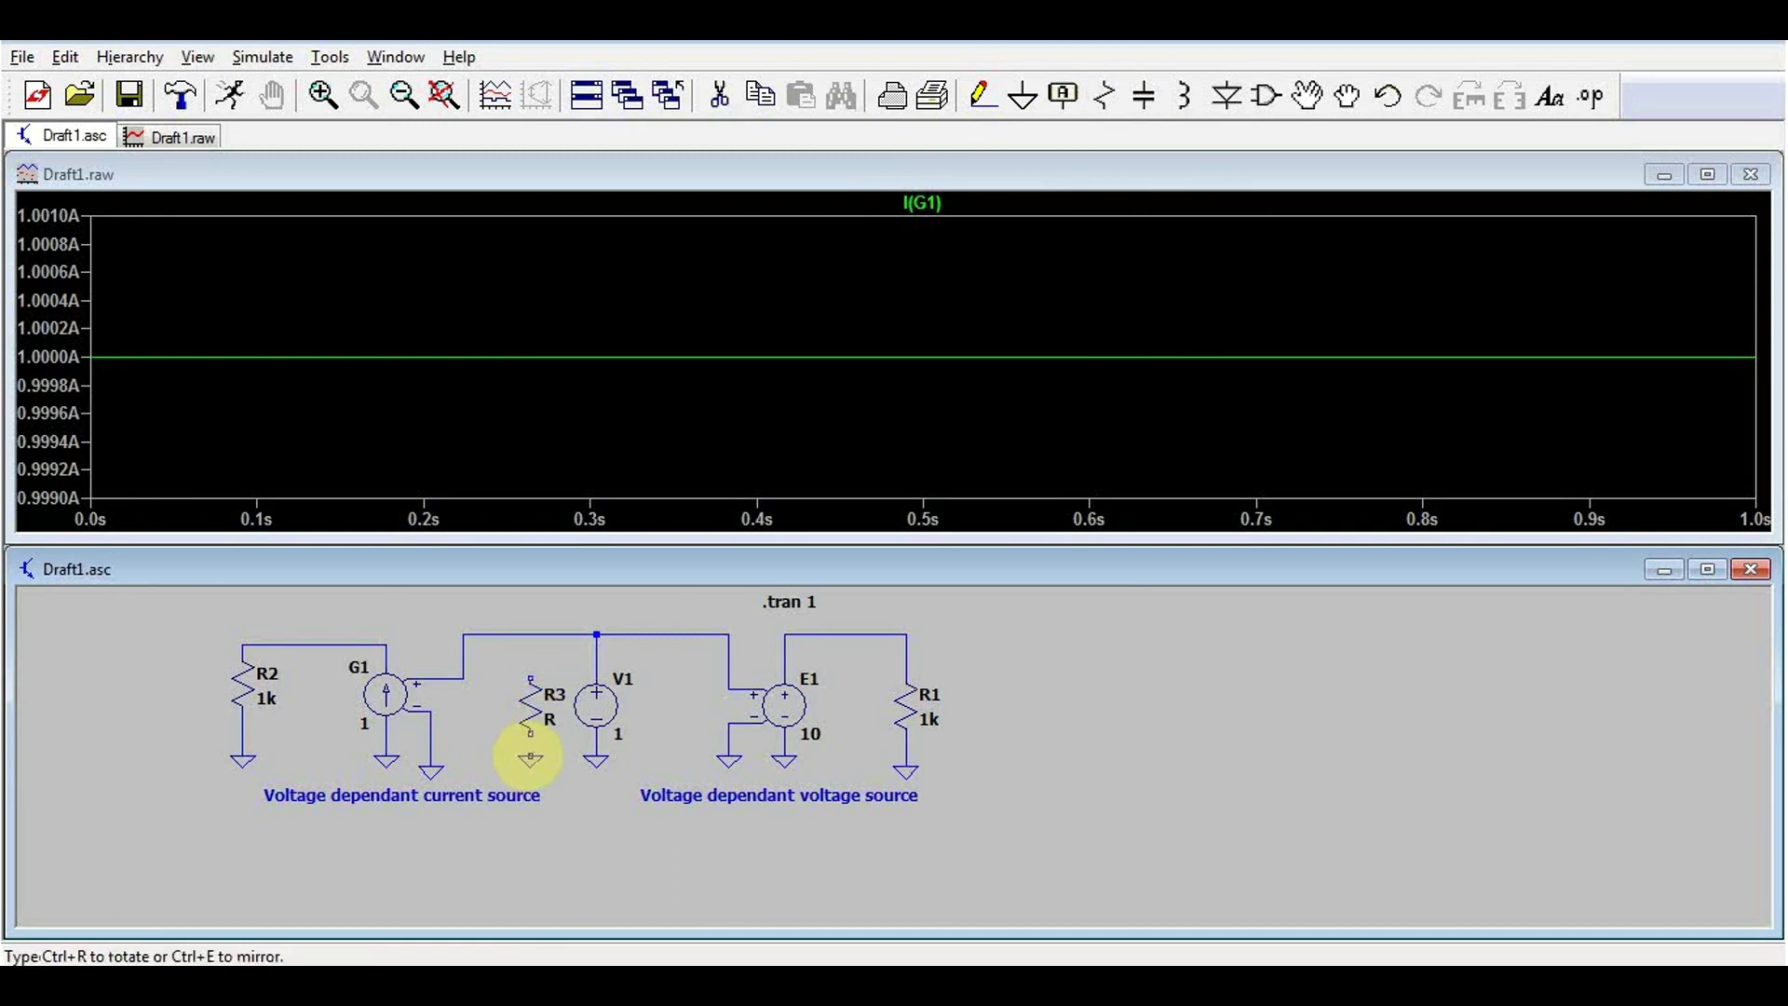
pyautogui.click(530, 753)
pyautogui.click(983, 93)
pyautogui.click(530, 755)
pyautogui.click(530, 635)
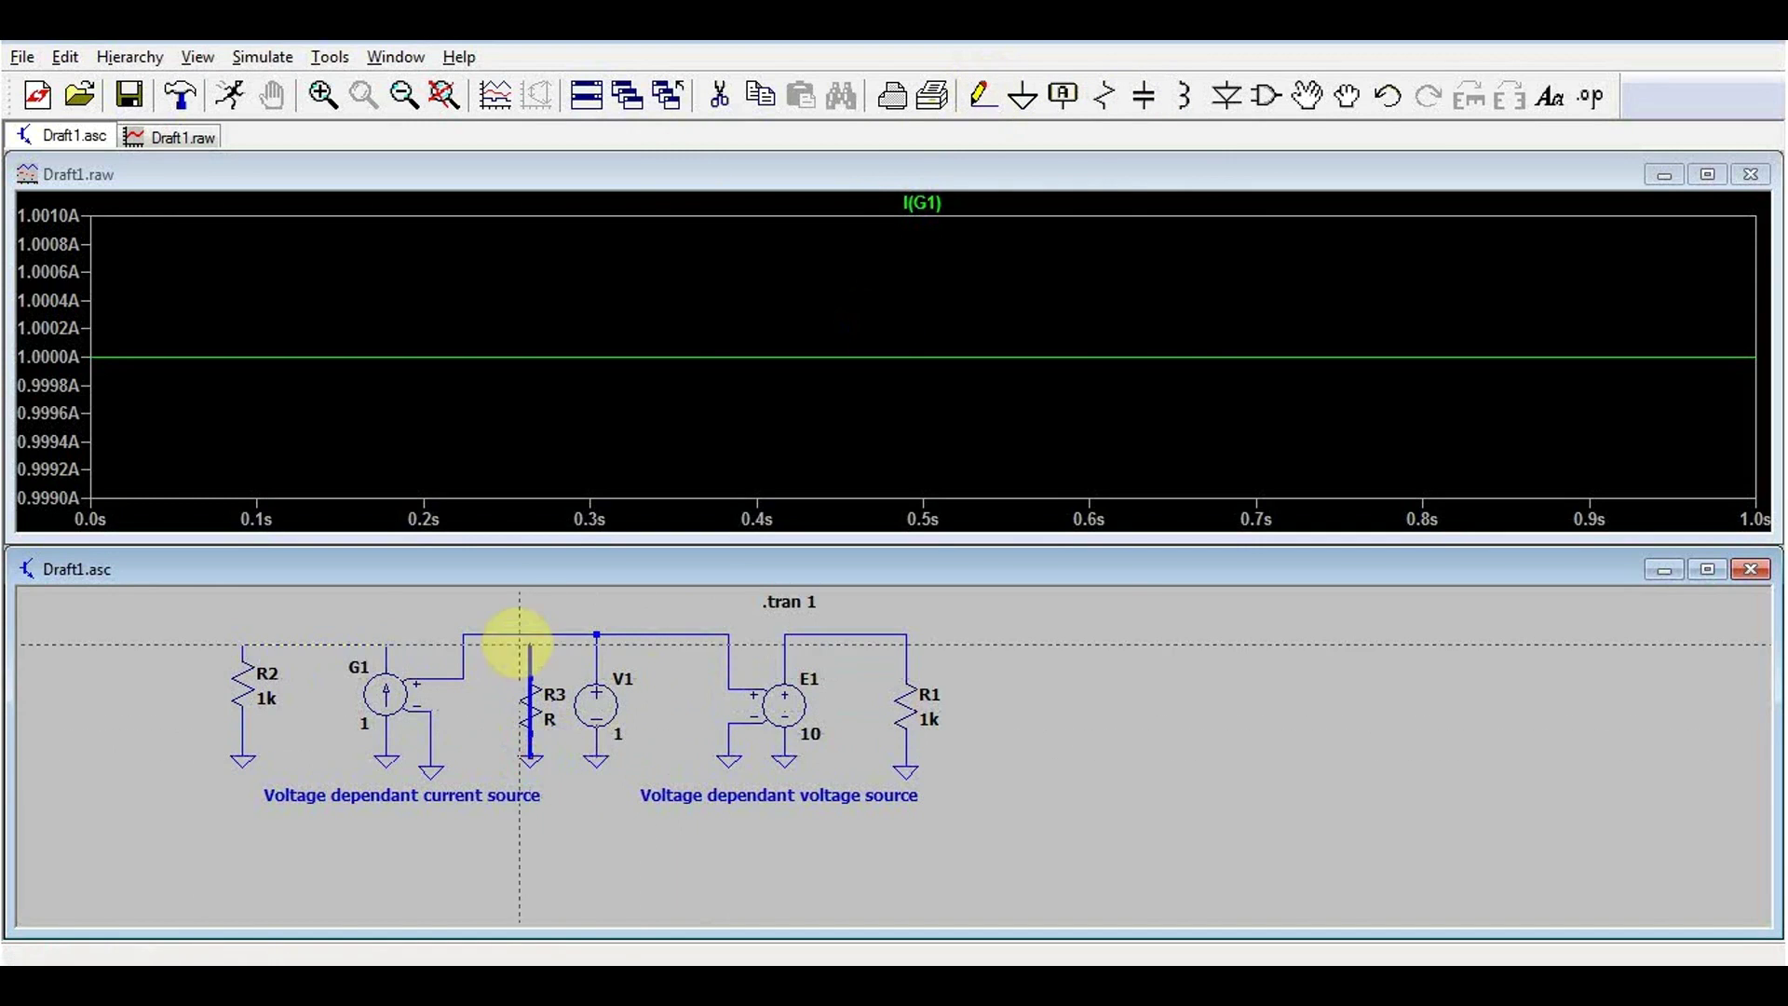
pyautogui.press('Escape')
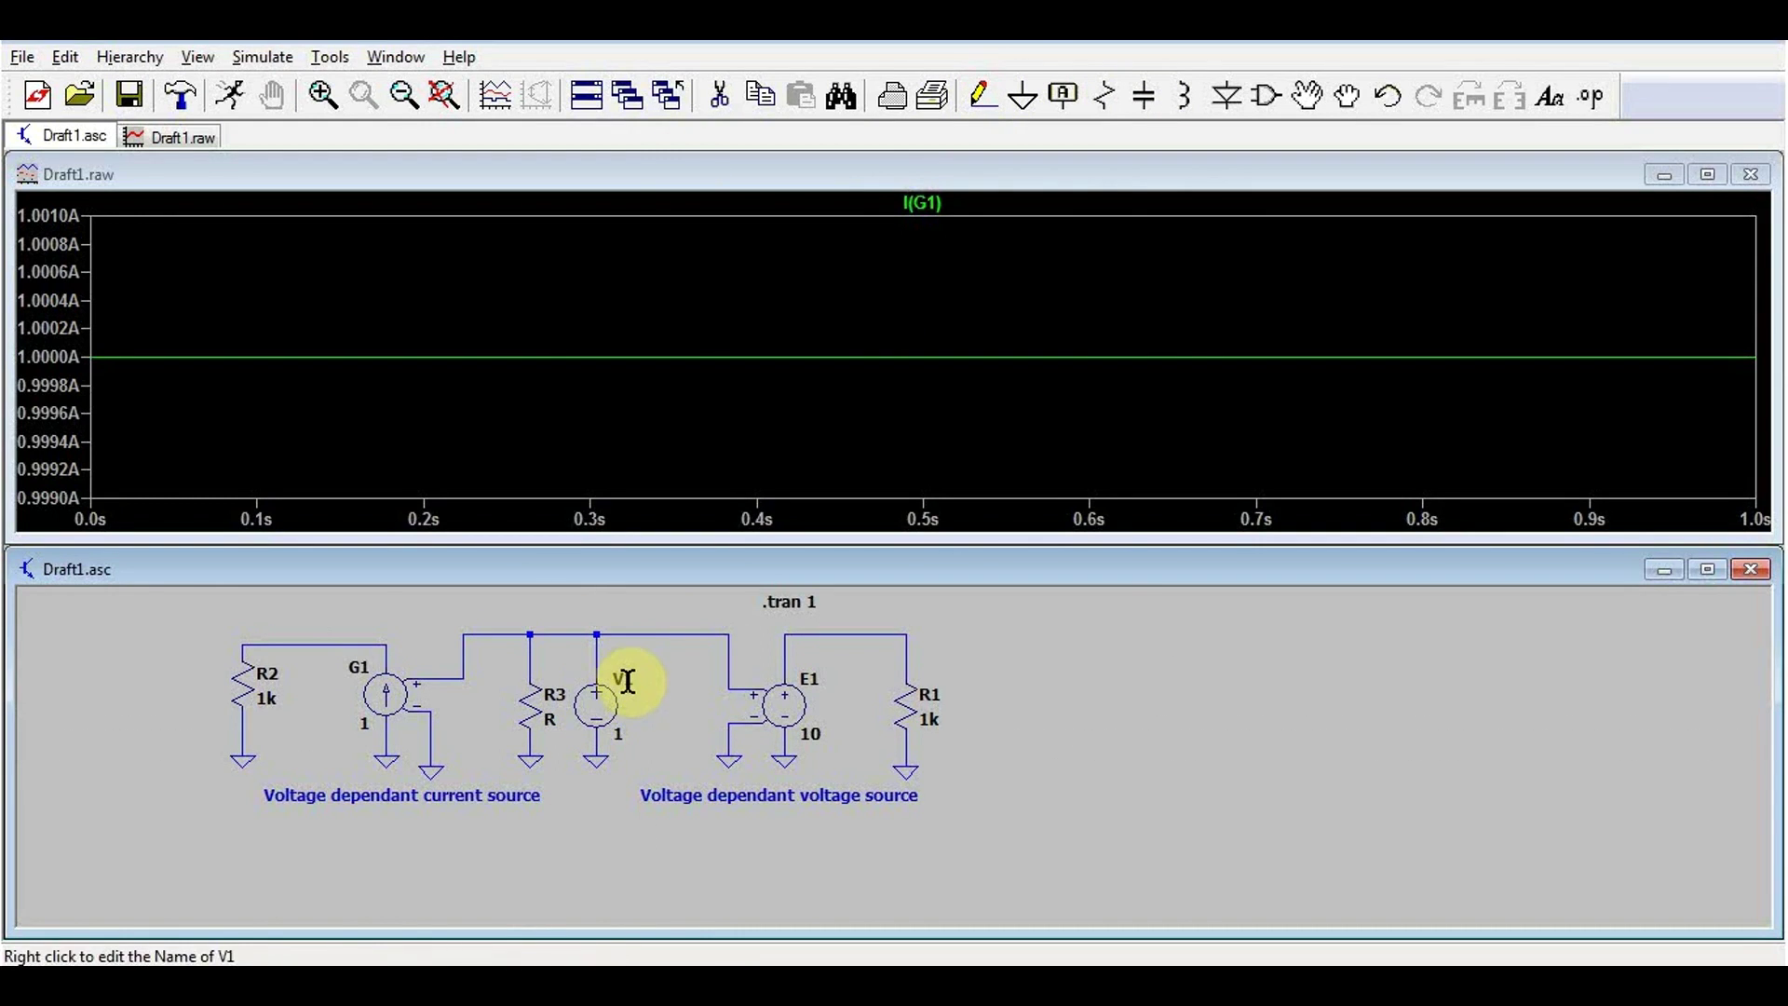
# Step: Set R3 to 1k, rerun the simulation and plot its current, a steady 1.0 mA
pyautogui.rightClick(541, 698)
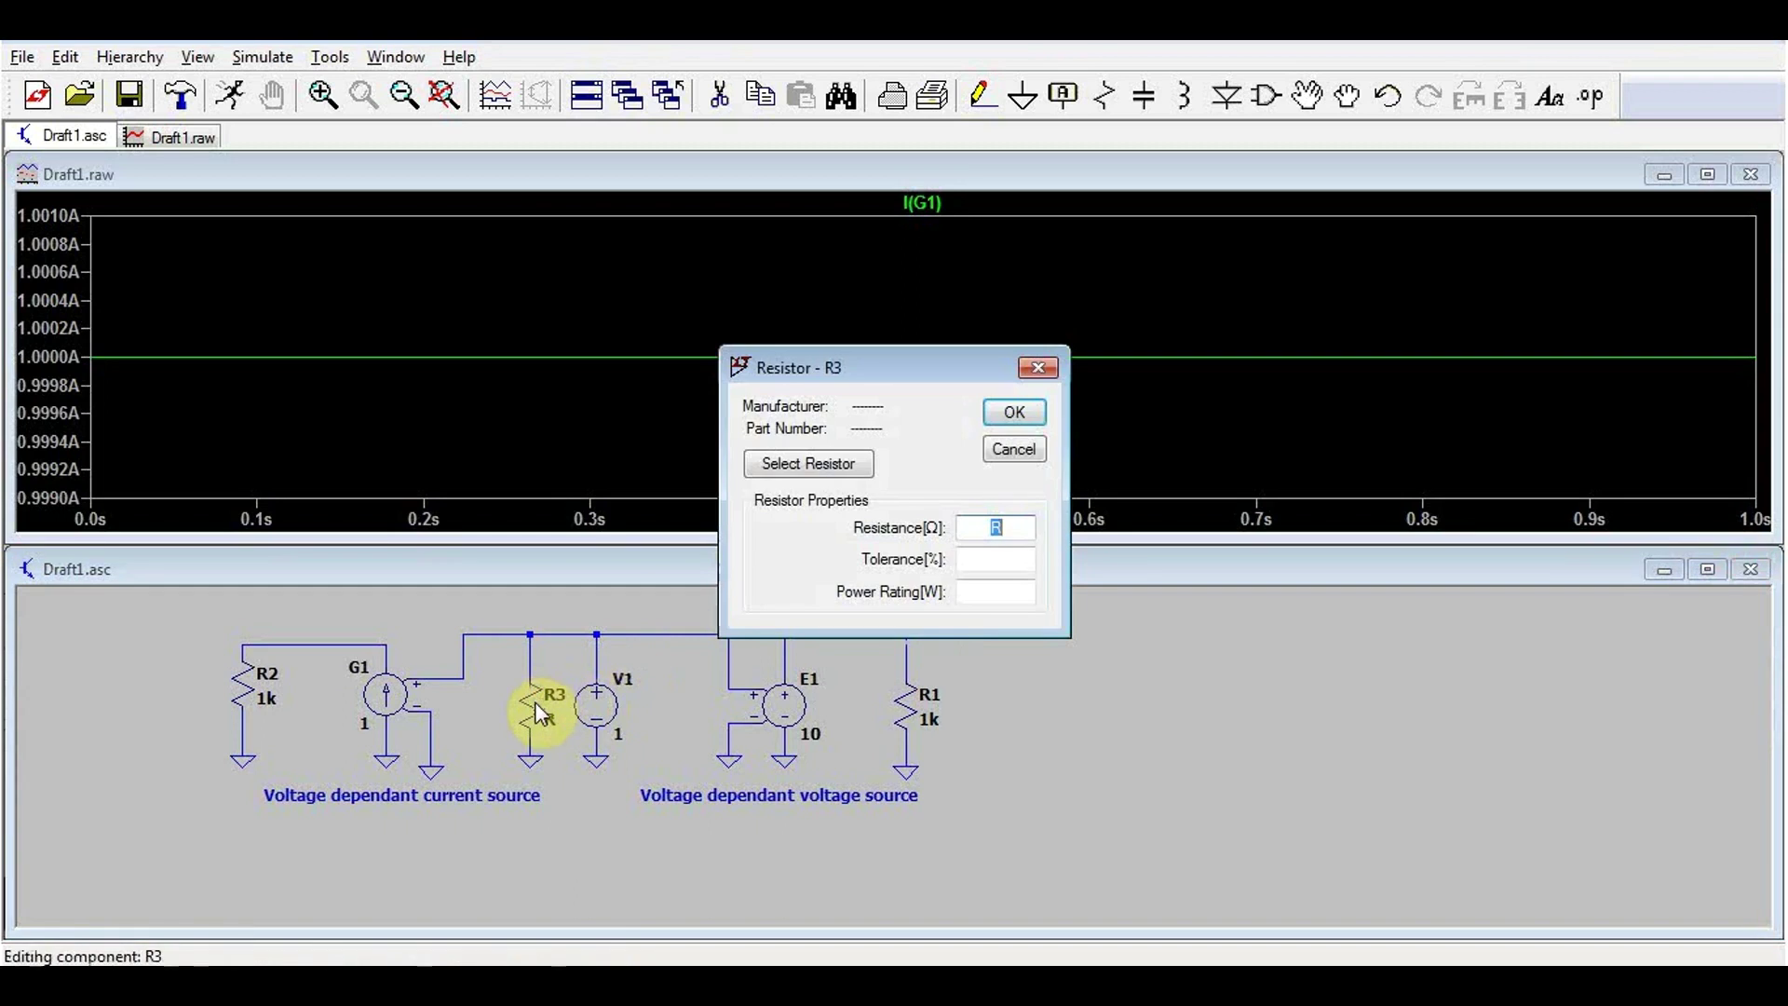
pyautogui.write('1k')
pyautogui.press('Return')
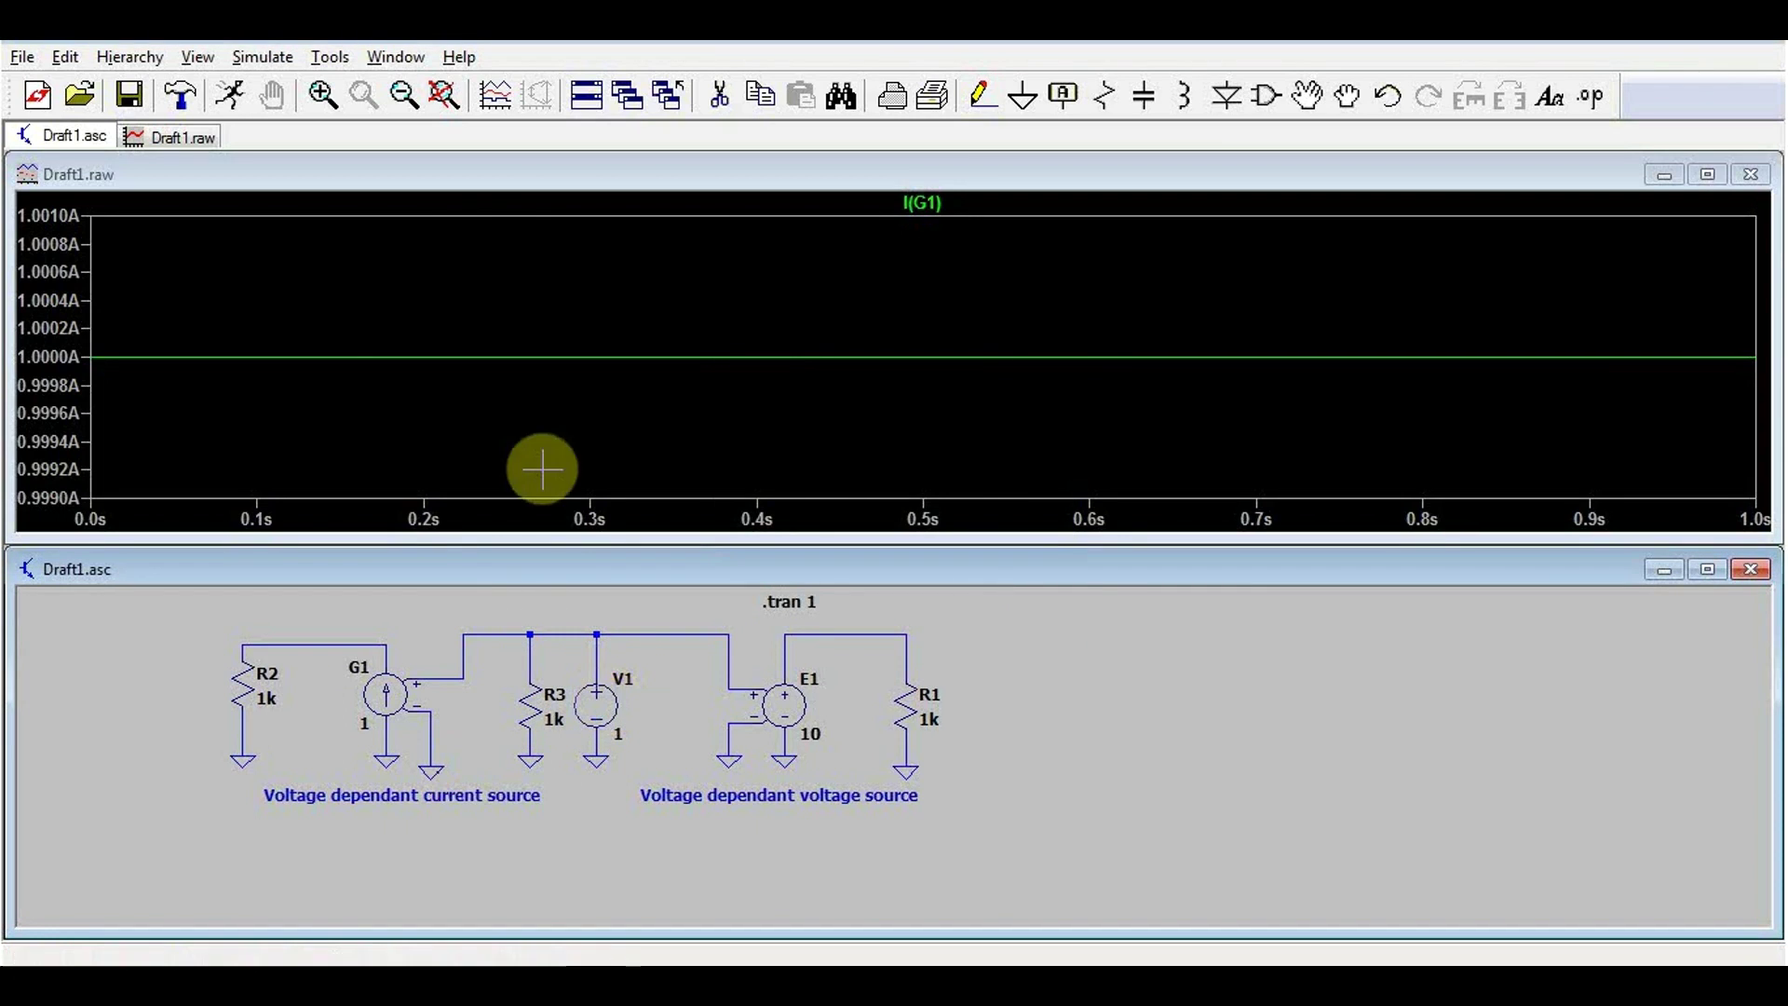
pyautogui.click(232, 96)
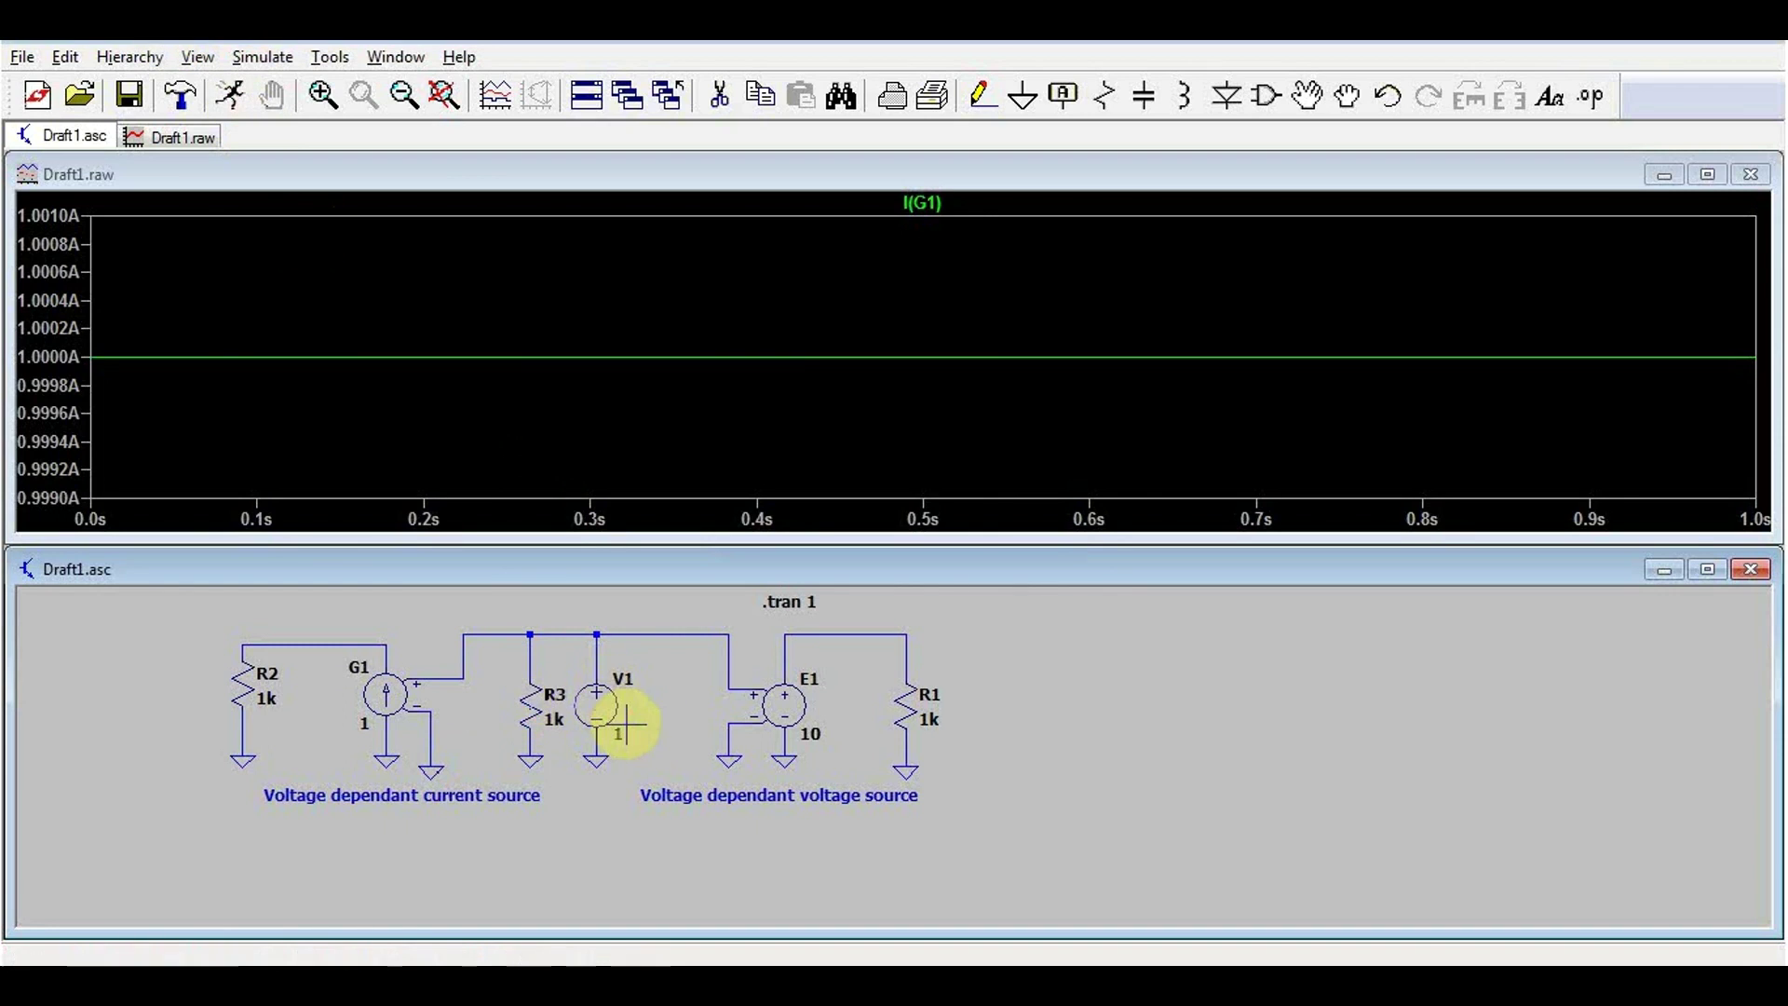
pyautogui.click(537, 694)
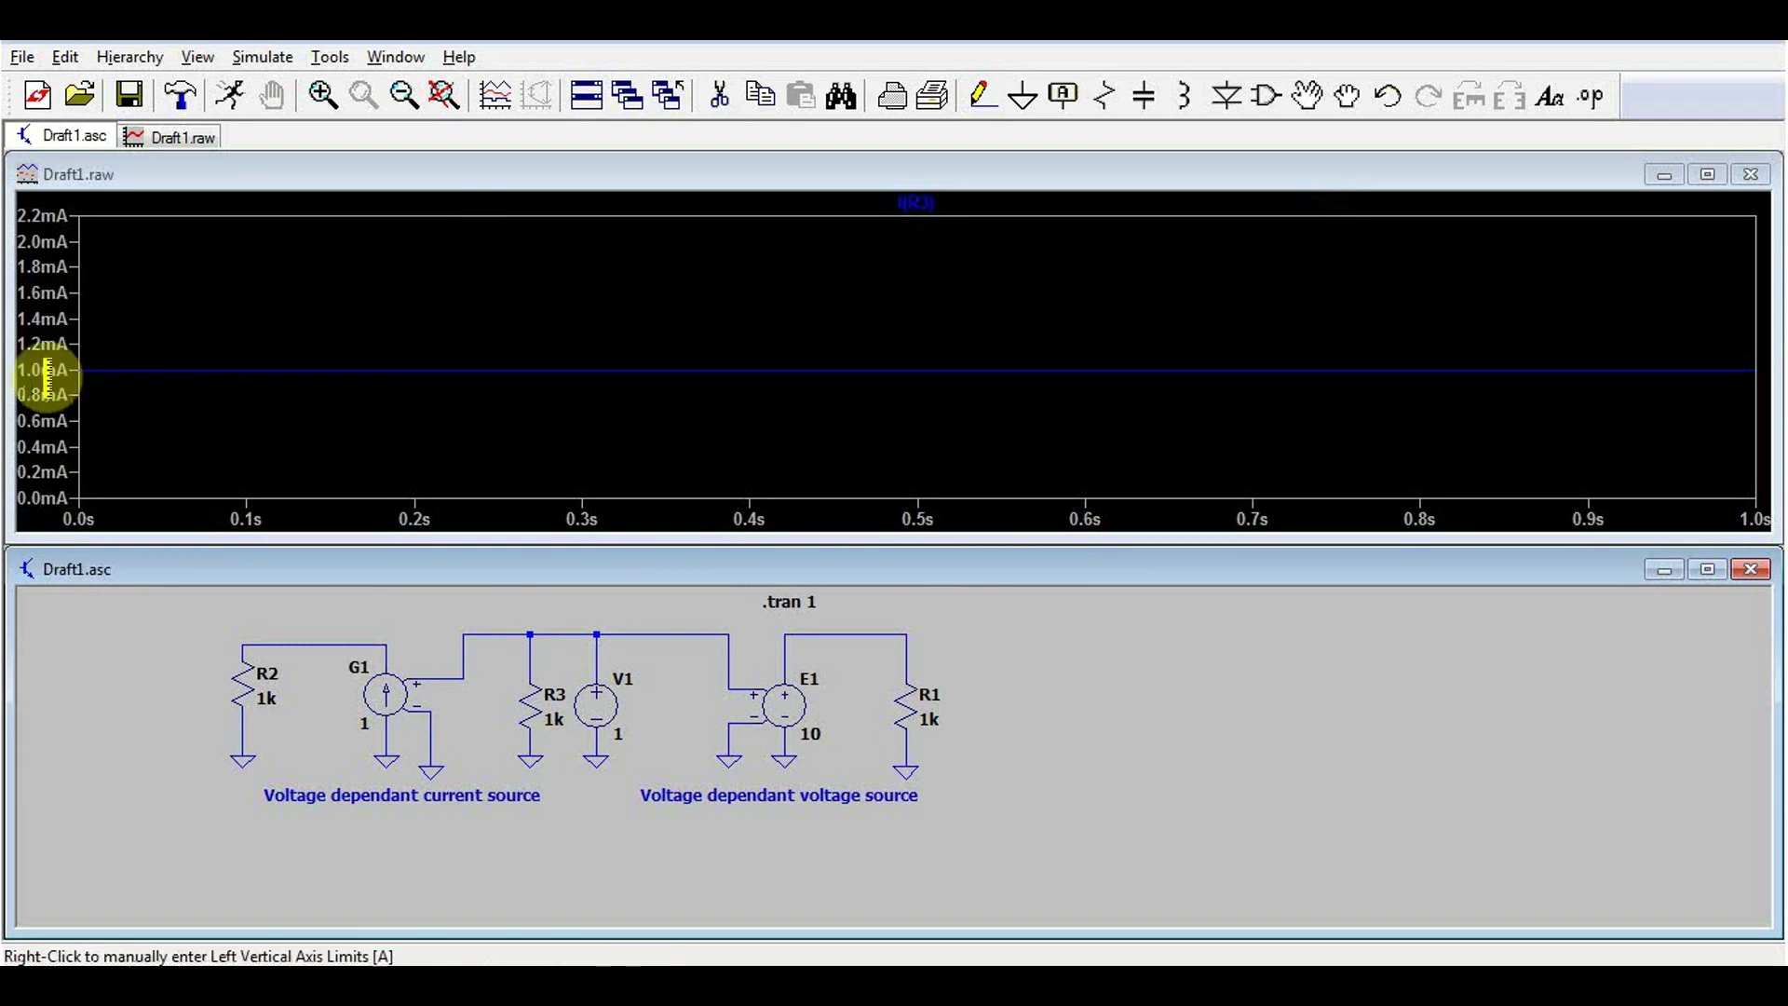
pyautogui.press('F2')
# Step: Place the H current-dependent voltage source H1 with a ground beneath it
pyautogui.click(910, 570)
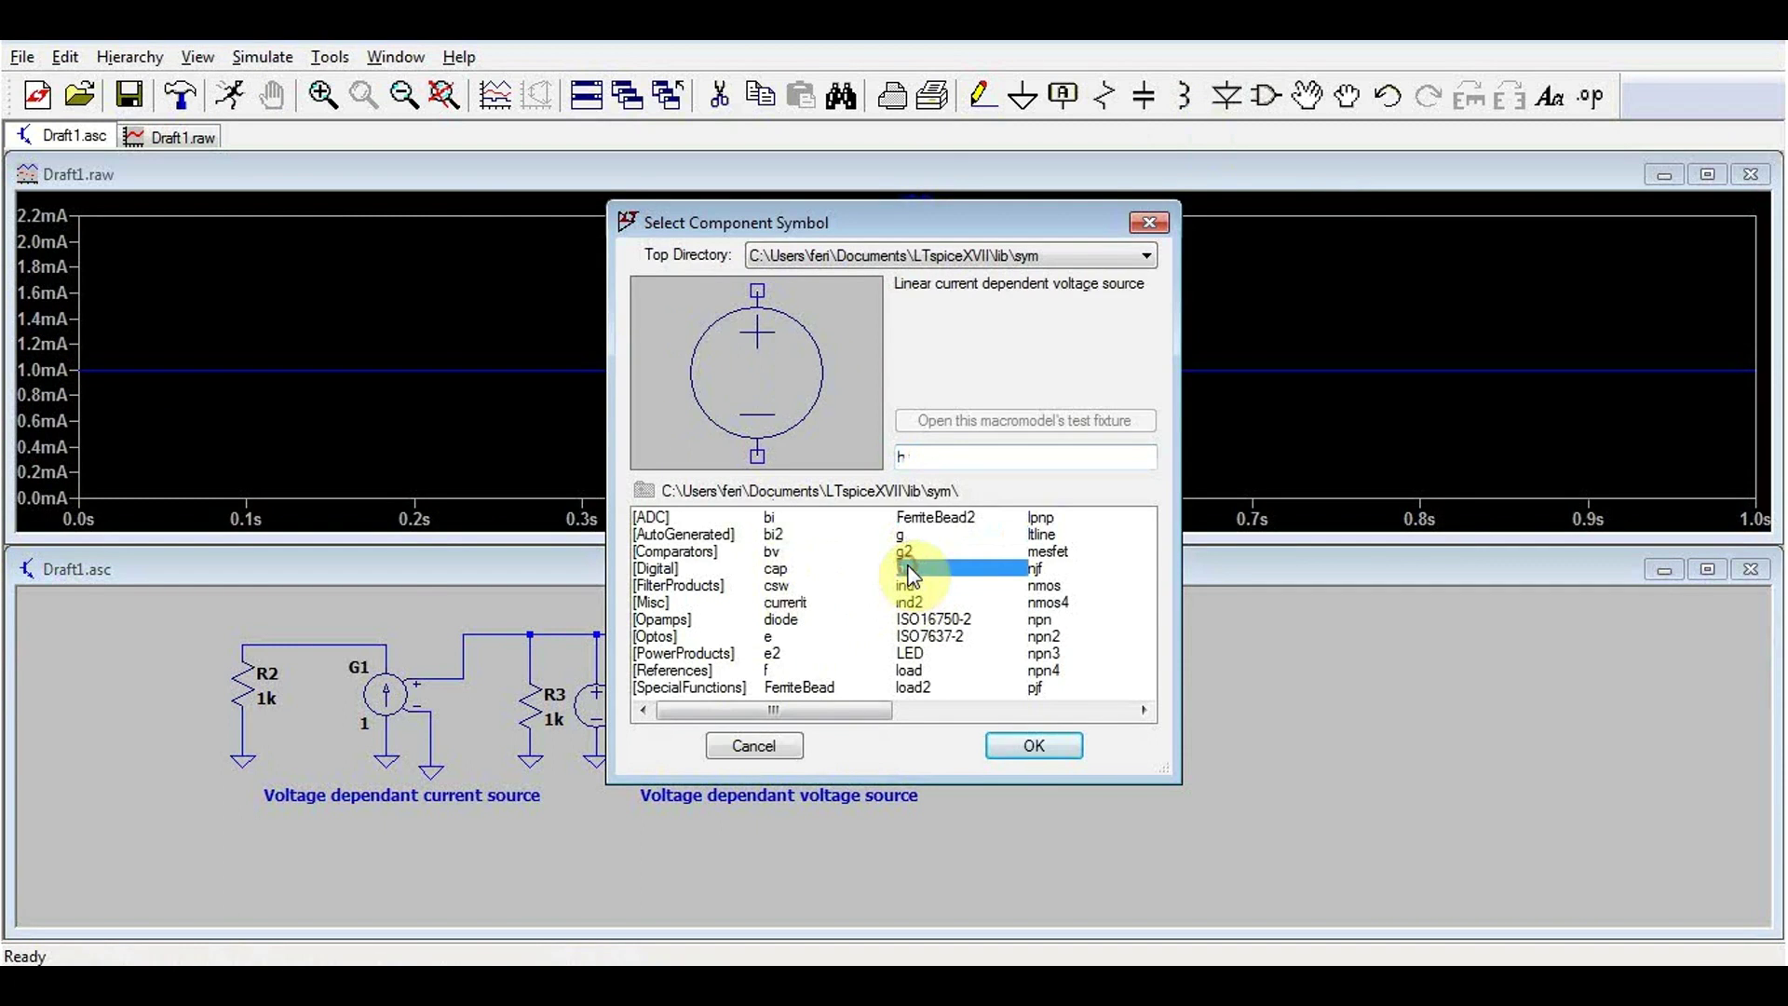
pyautogui.press('Return')
pyautogui.scroll(-3, 599, 687)
pyautogui.scroll(1, 651, 726)
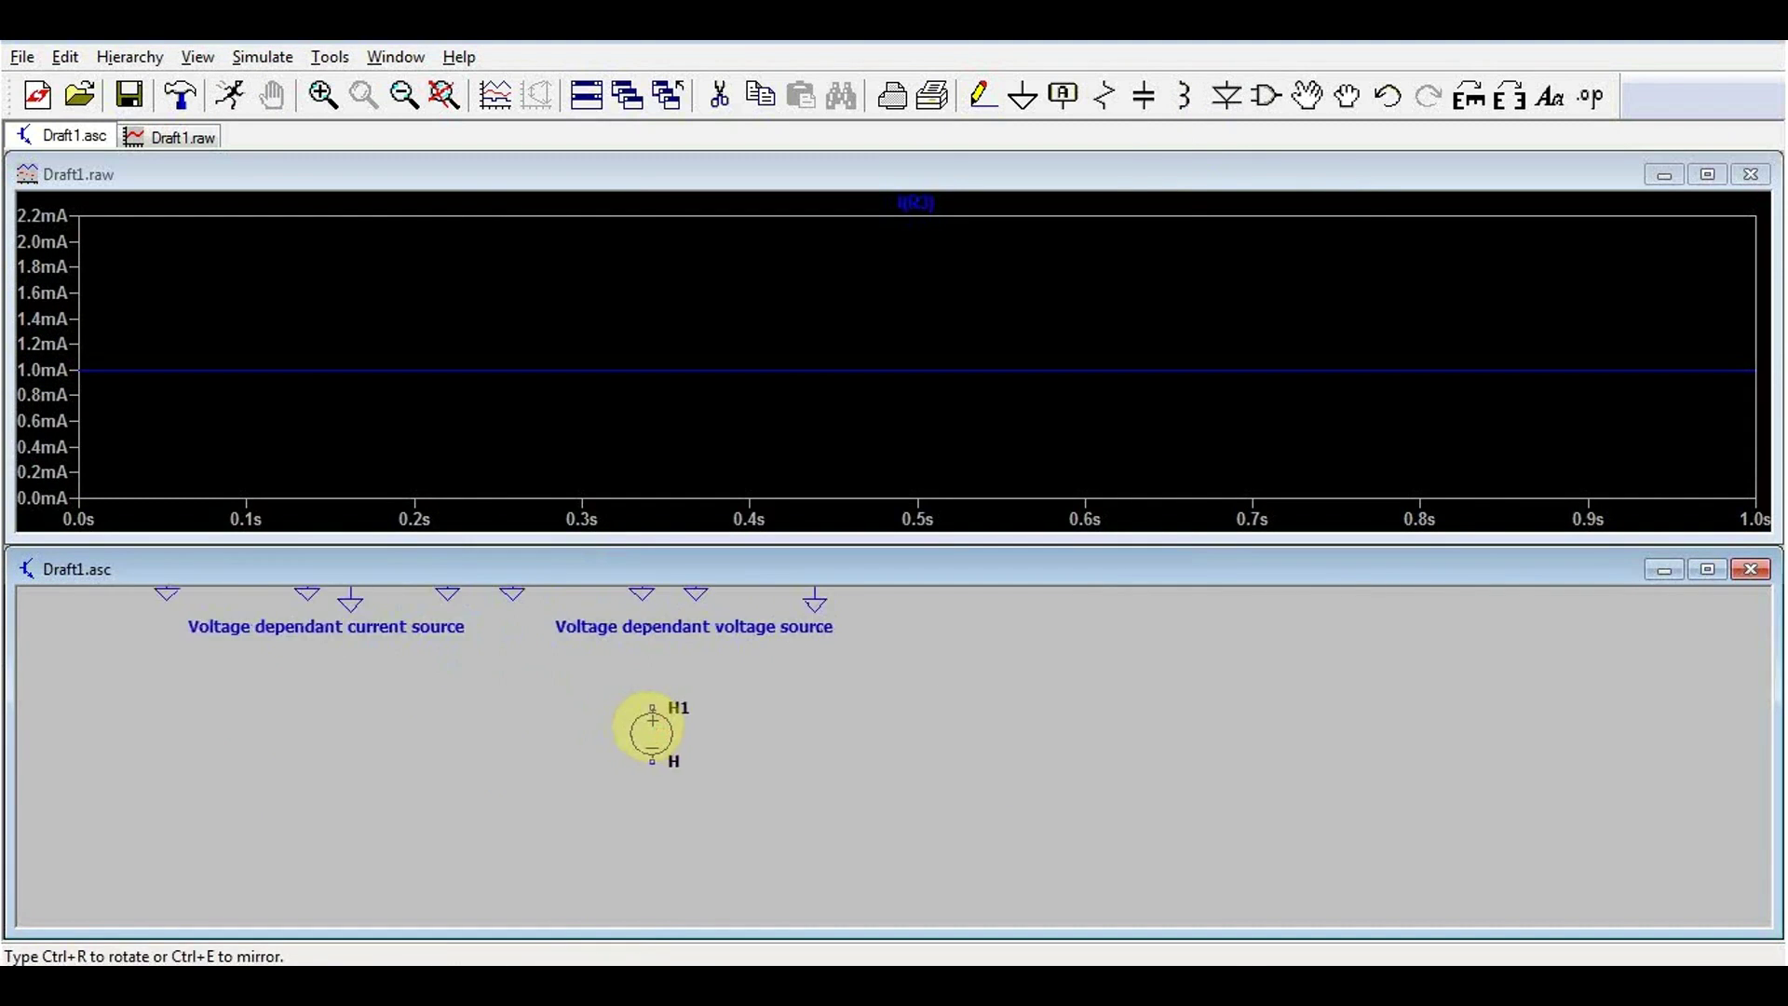
pyautogui.scroll(-1, 645, 726)
pyautogui.click(646, 726)
pyautogui.scroll(1, 645, 735)
pyautogui.press('g')
pyautogui.click(647, 798)
# Step: Add grounded resistor R4 right of H1 and wire H1's top to R4's top
pyautogui.hotkey('ctrl', 'v')
pyautogui.click(746, 726)
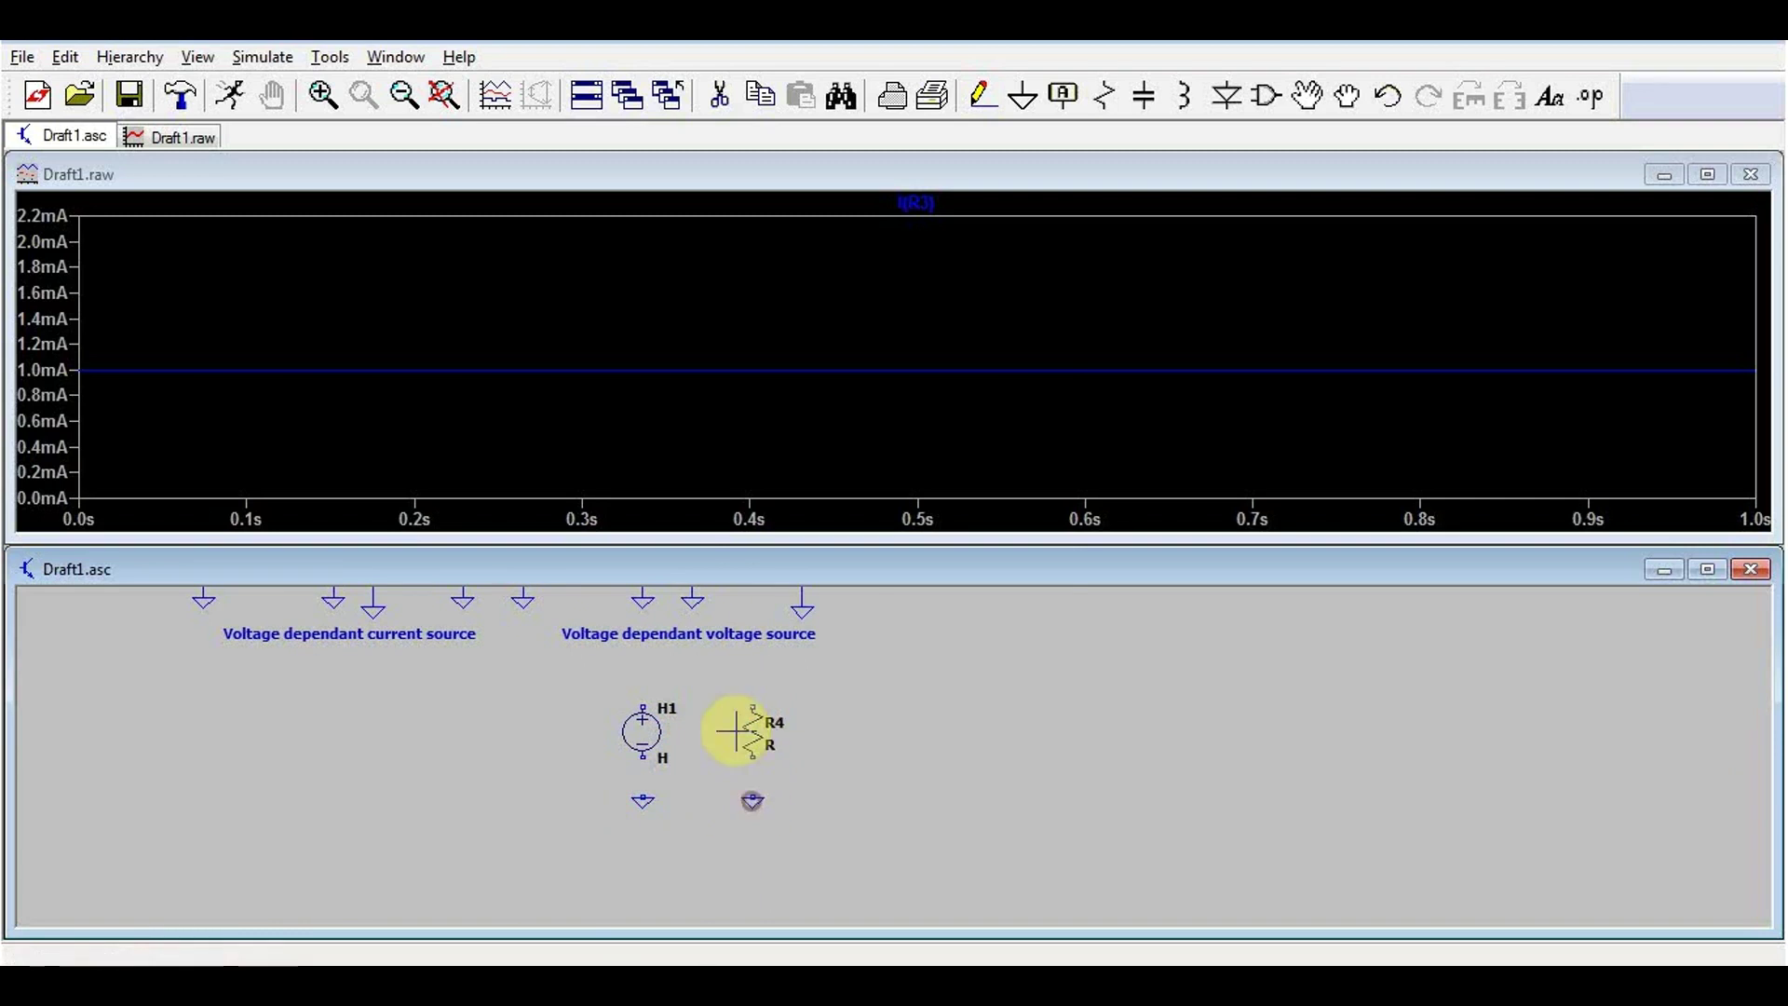
pyautogui.press('Escape')
pyautogui.click(983, 94)
pyautogui.click(753, 799)
pyautogui.click(750, 678)
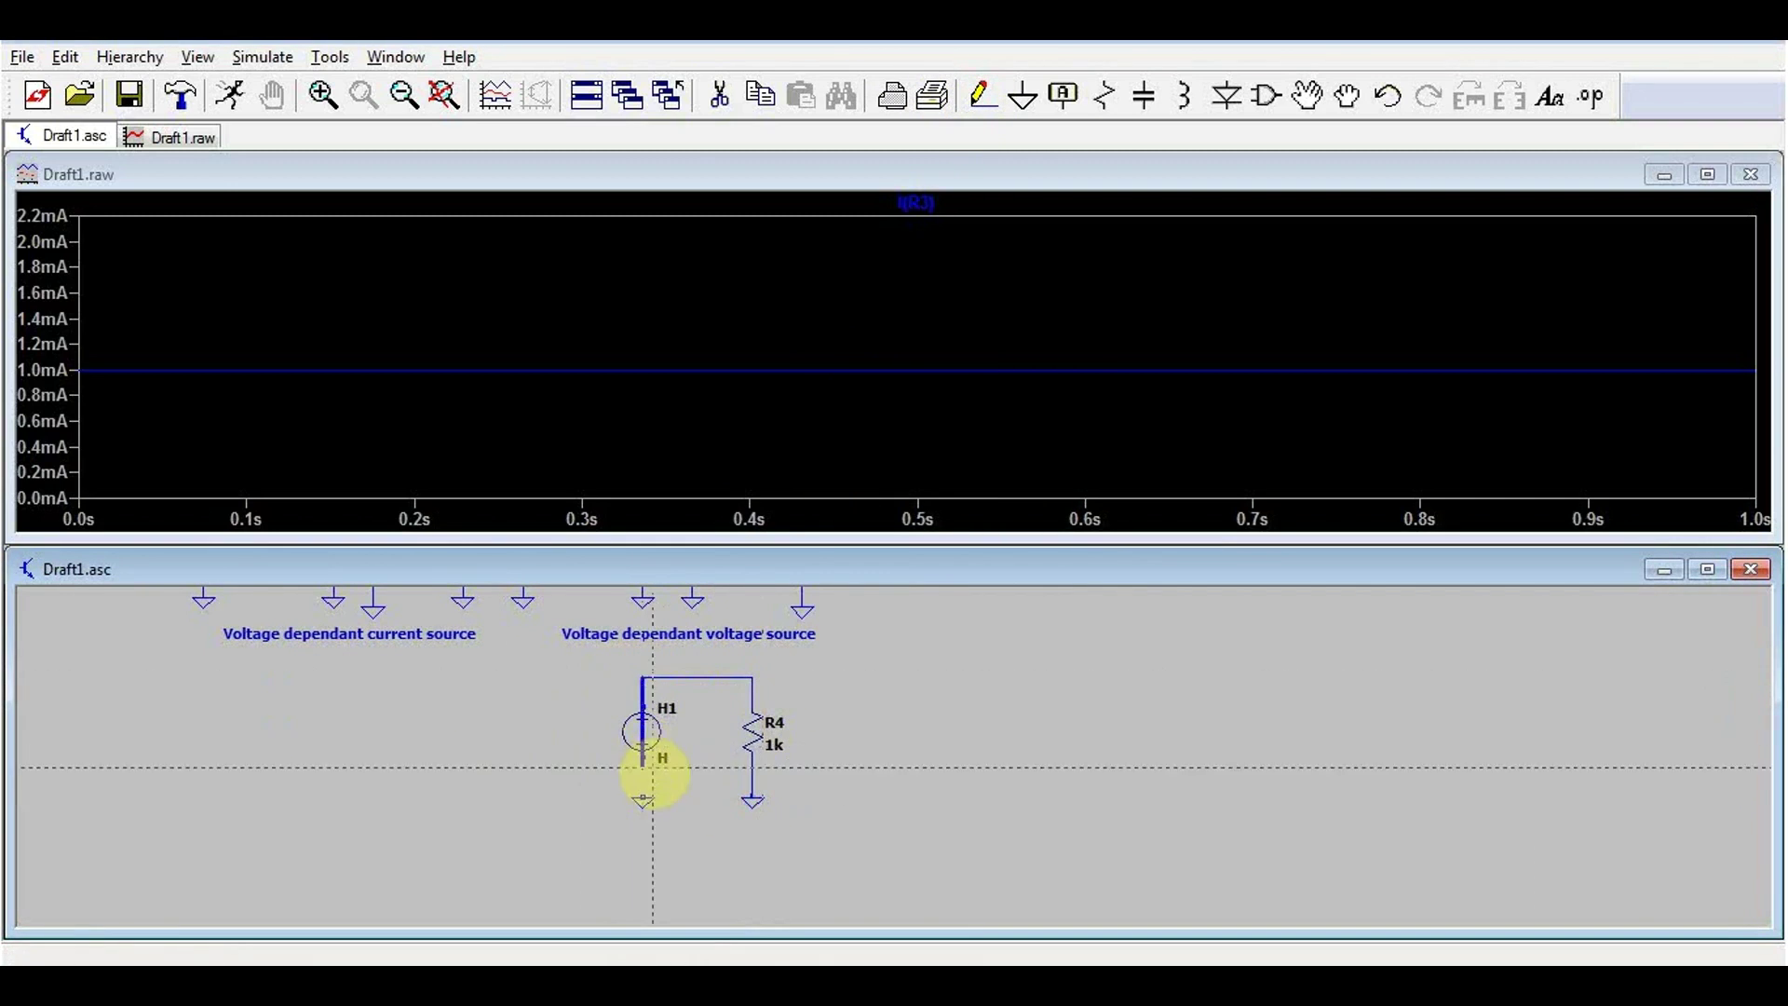
pyautogui.click(643, 799)
pyautogui.press('Escape')
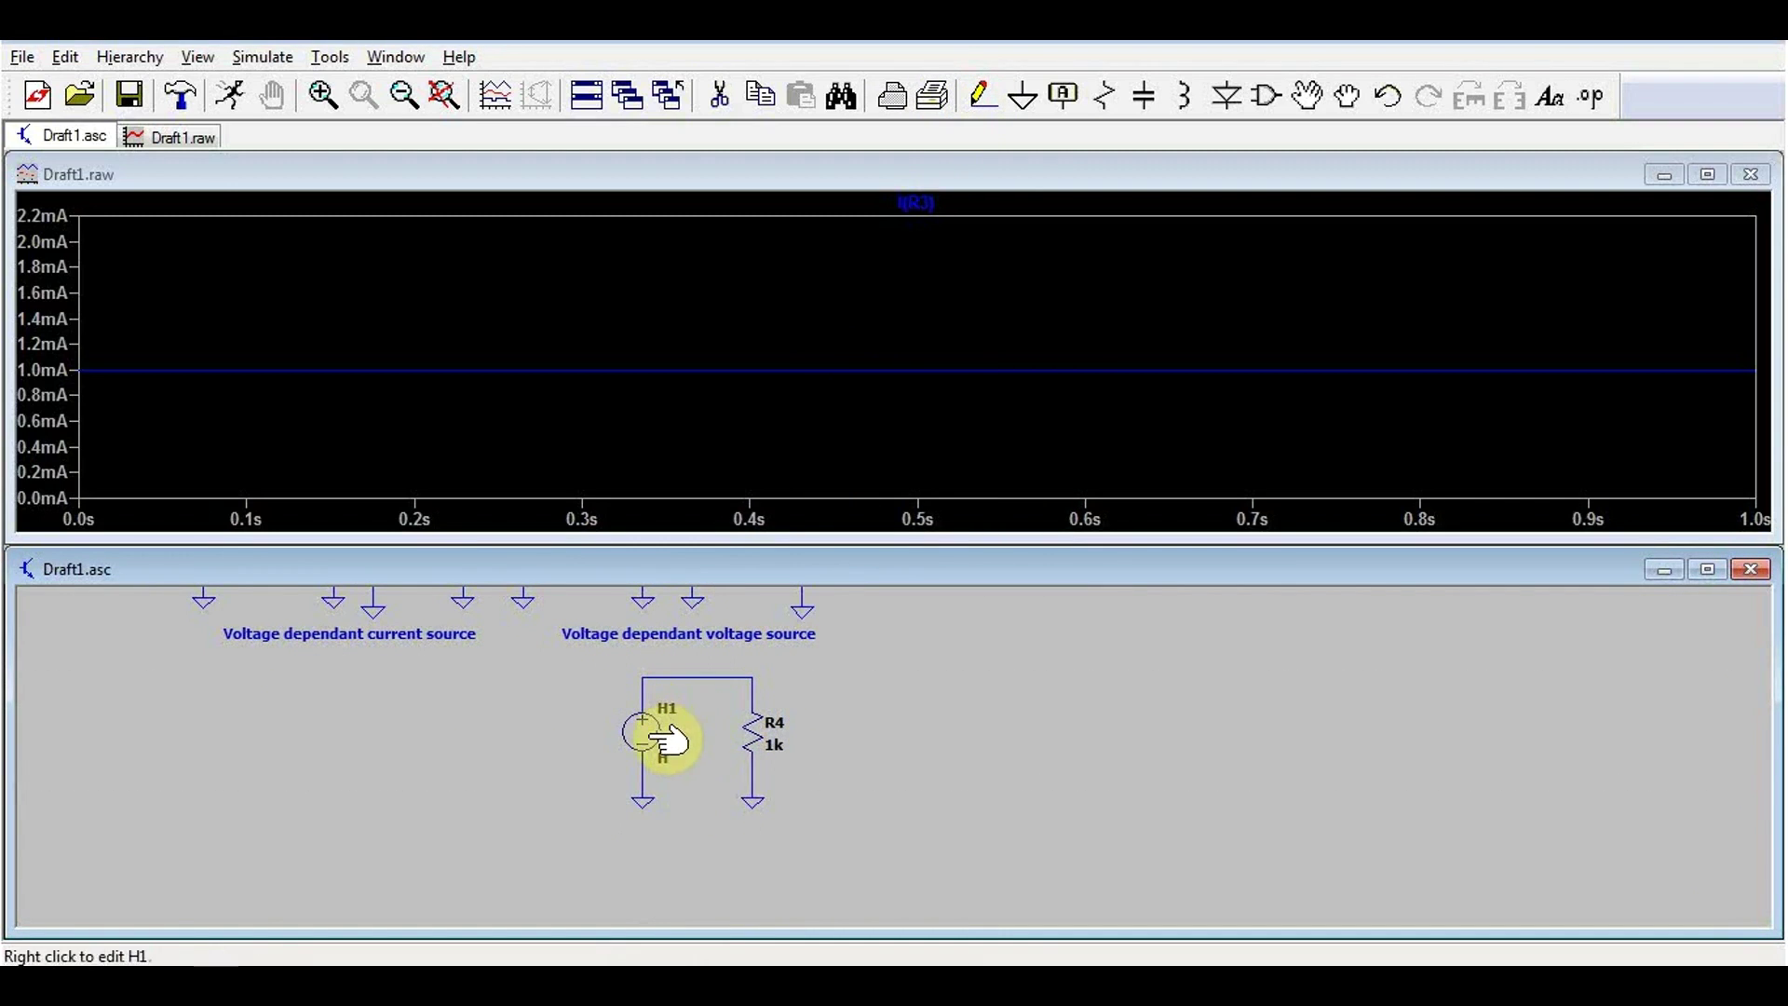
# Step: Set H1's value to V1 10, controlled by V1's current with gain 10
pyautogui.rightClick(664, 756)
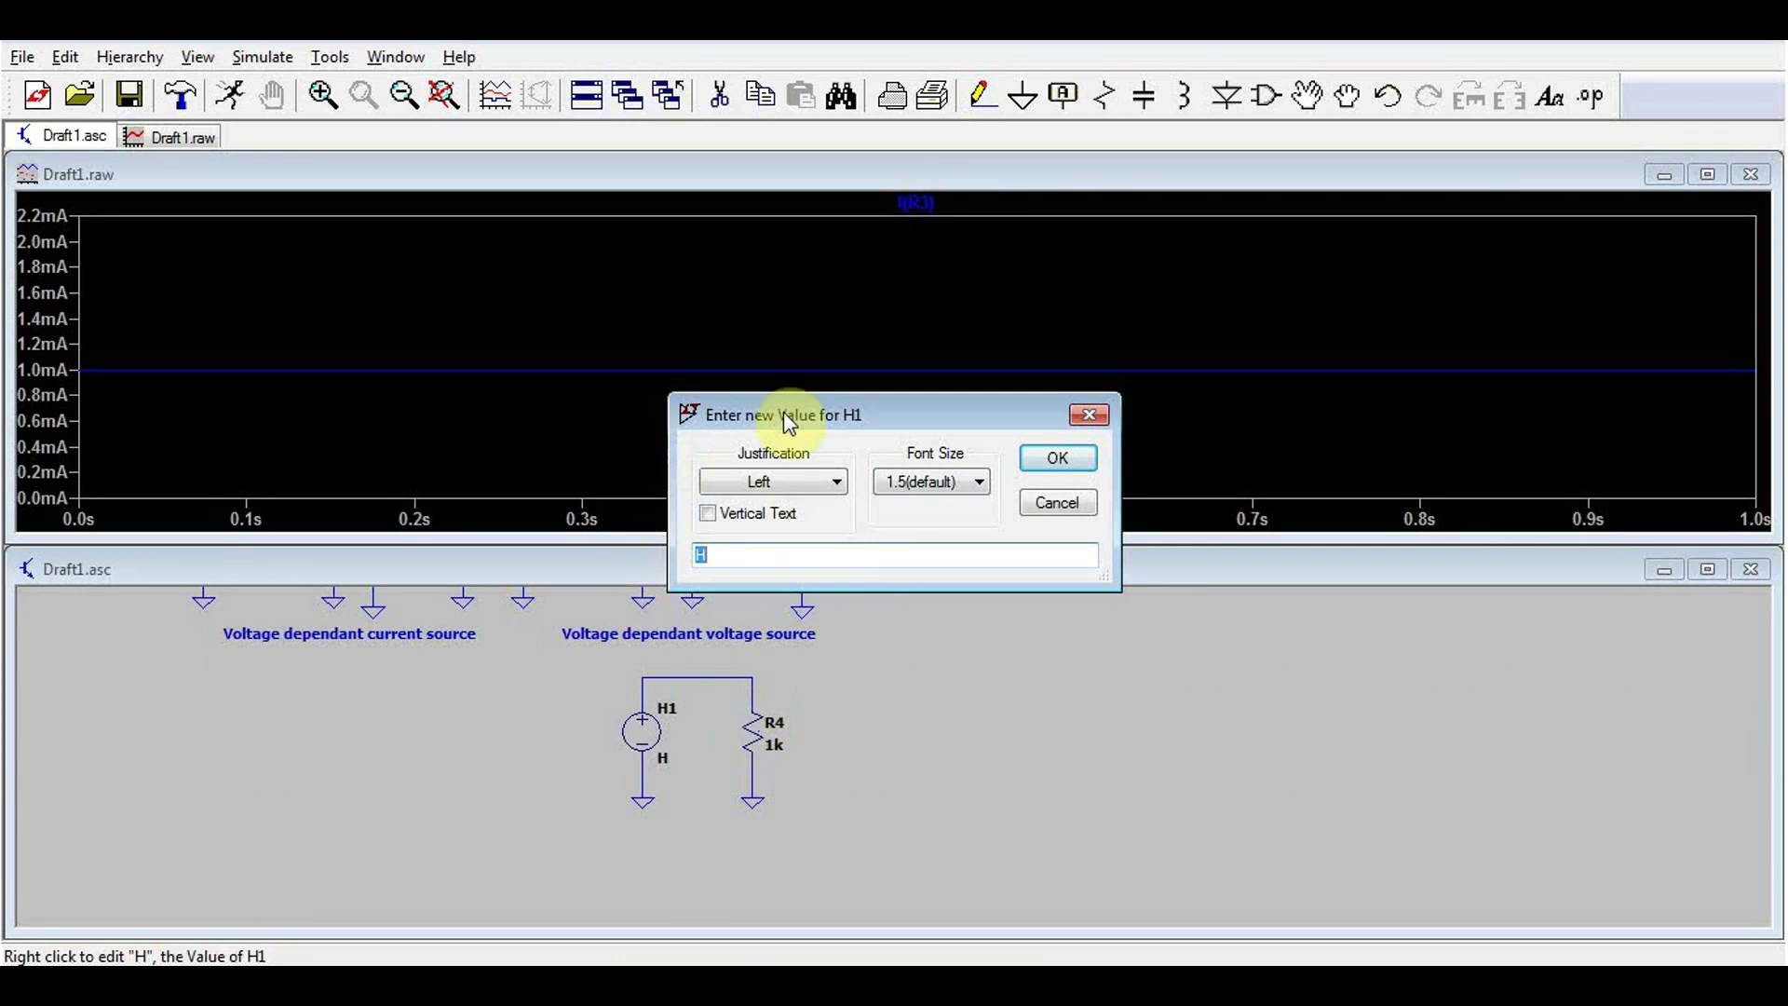
pyautogui.write('V1 10')
pyautogui.press('Return')
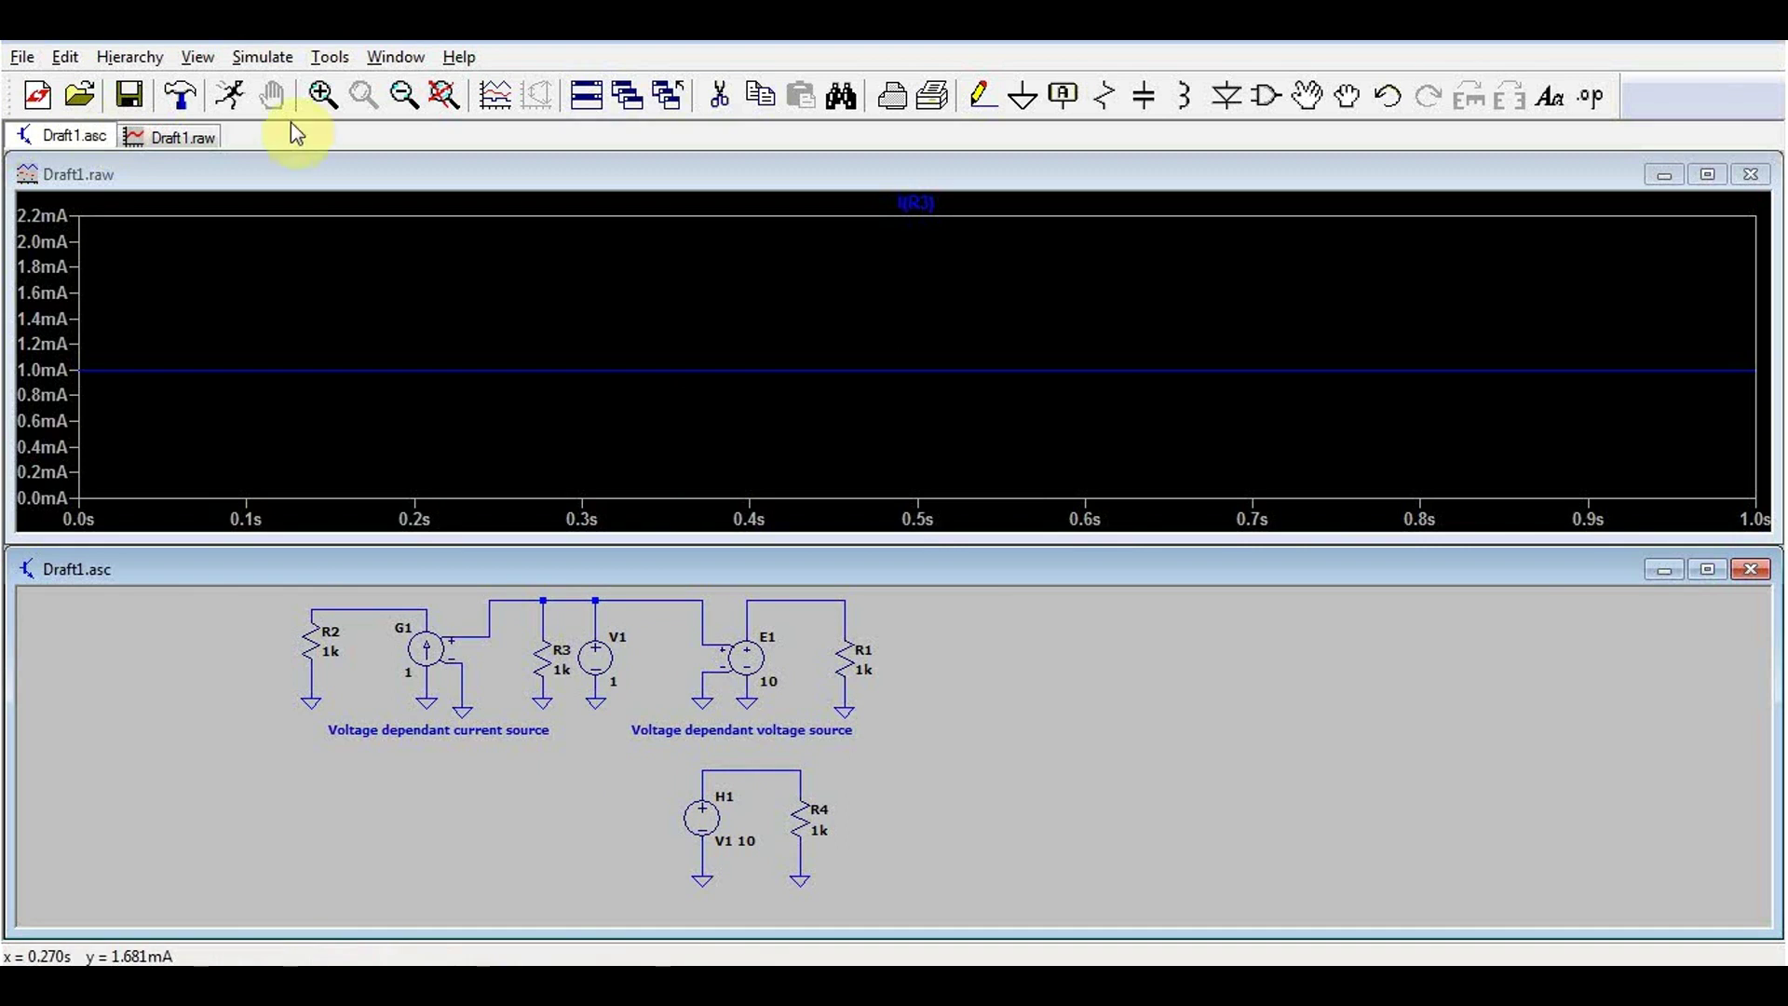
# Step: Run the simulation, plot V(n004) at H1's output, then run it again
pyautogui.click(244, 95)
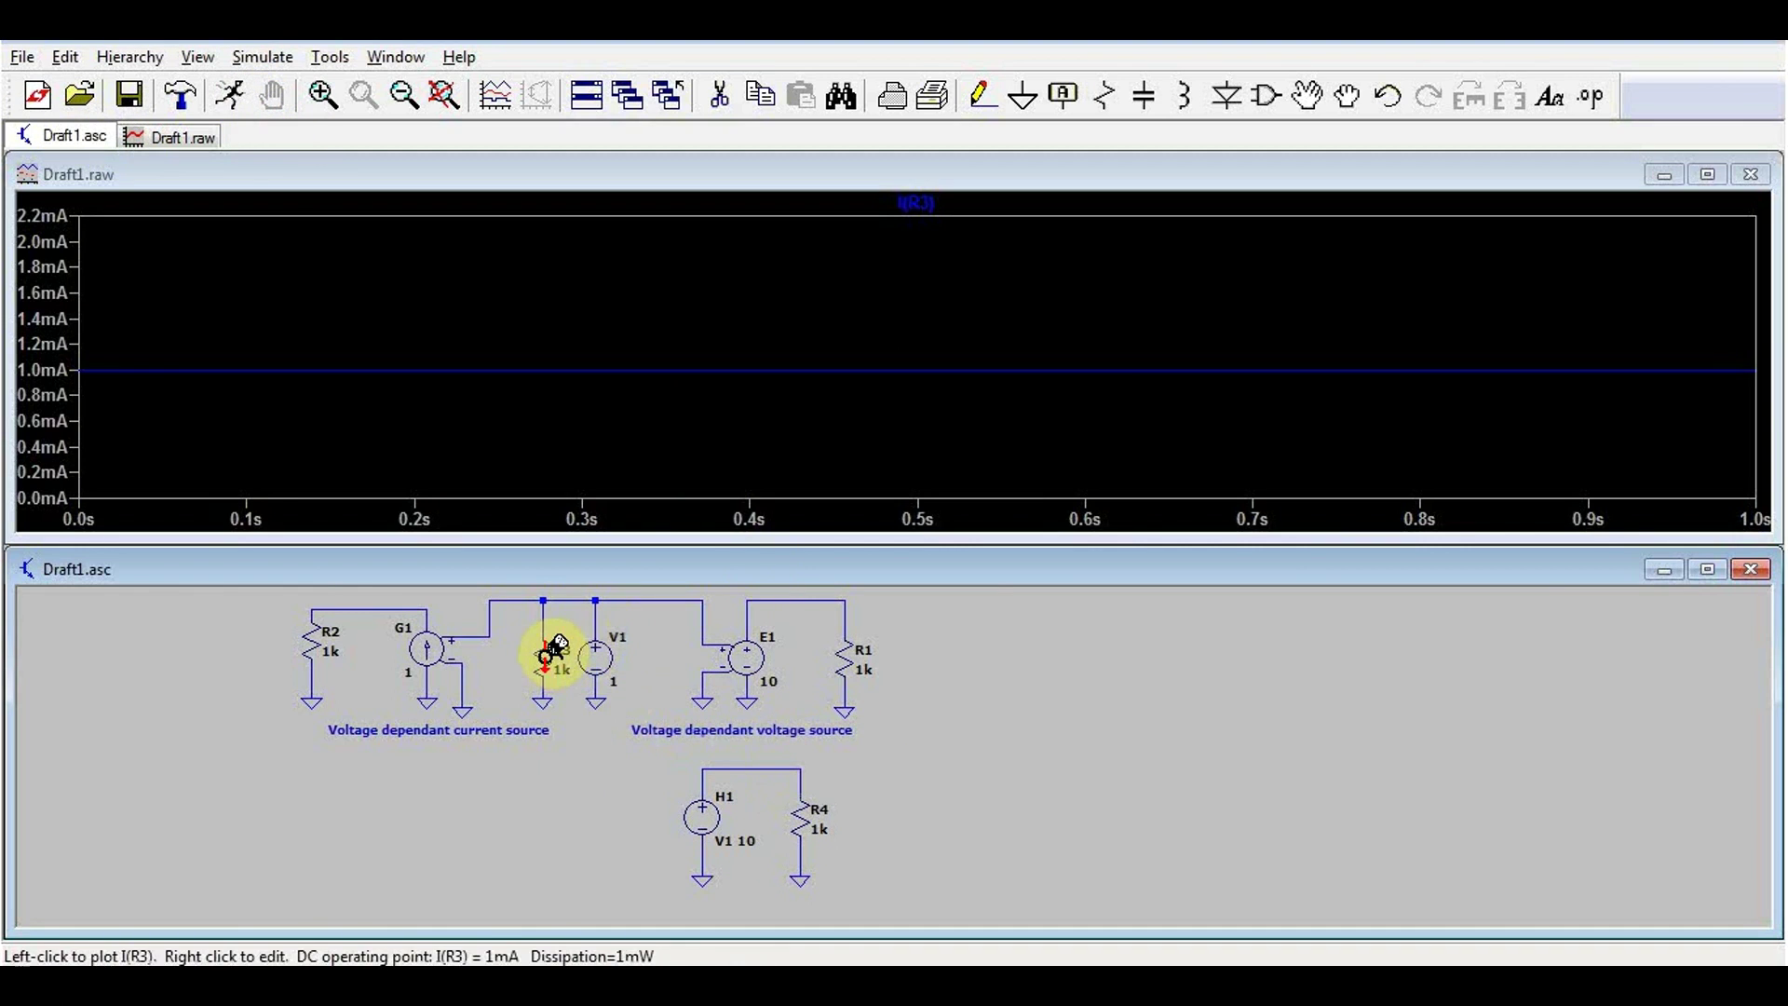
pyautogui.click(746, 756)
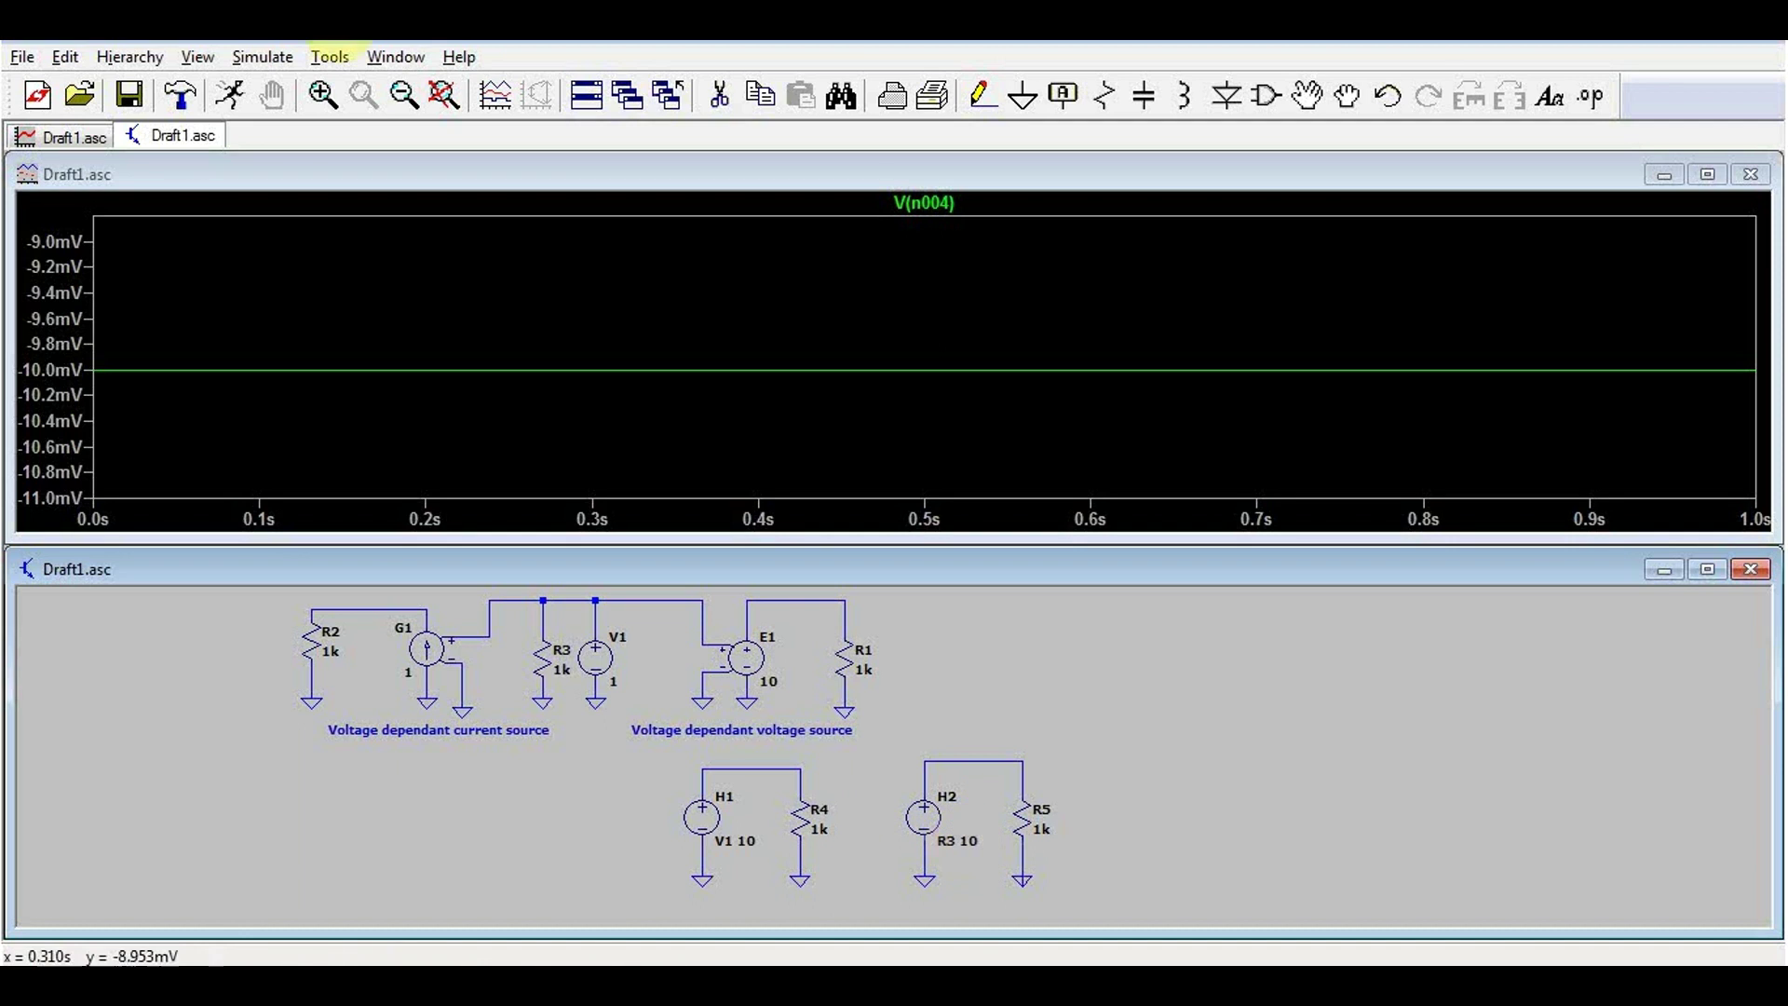
pyautogui.click(243, 85)
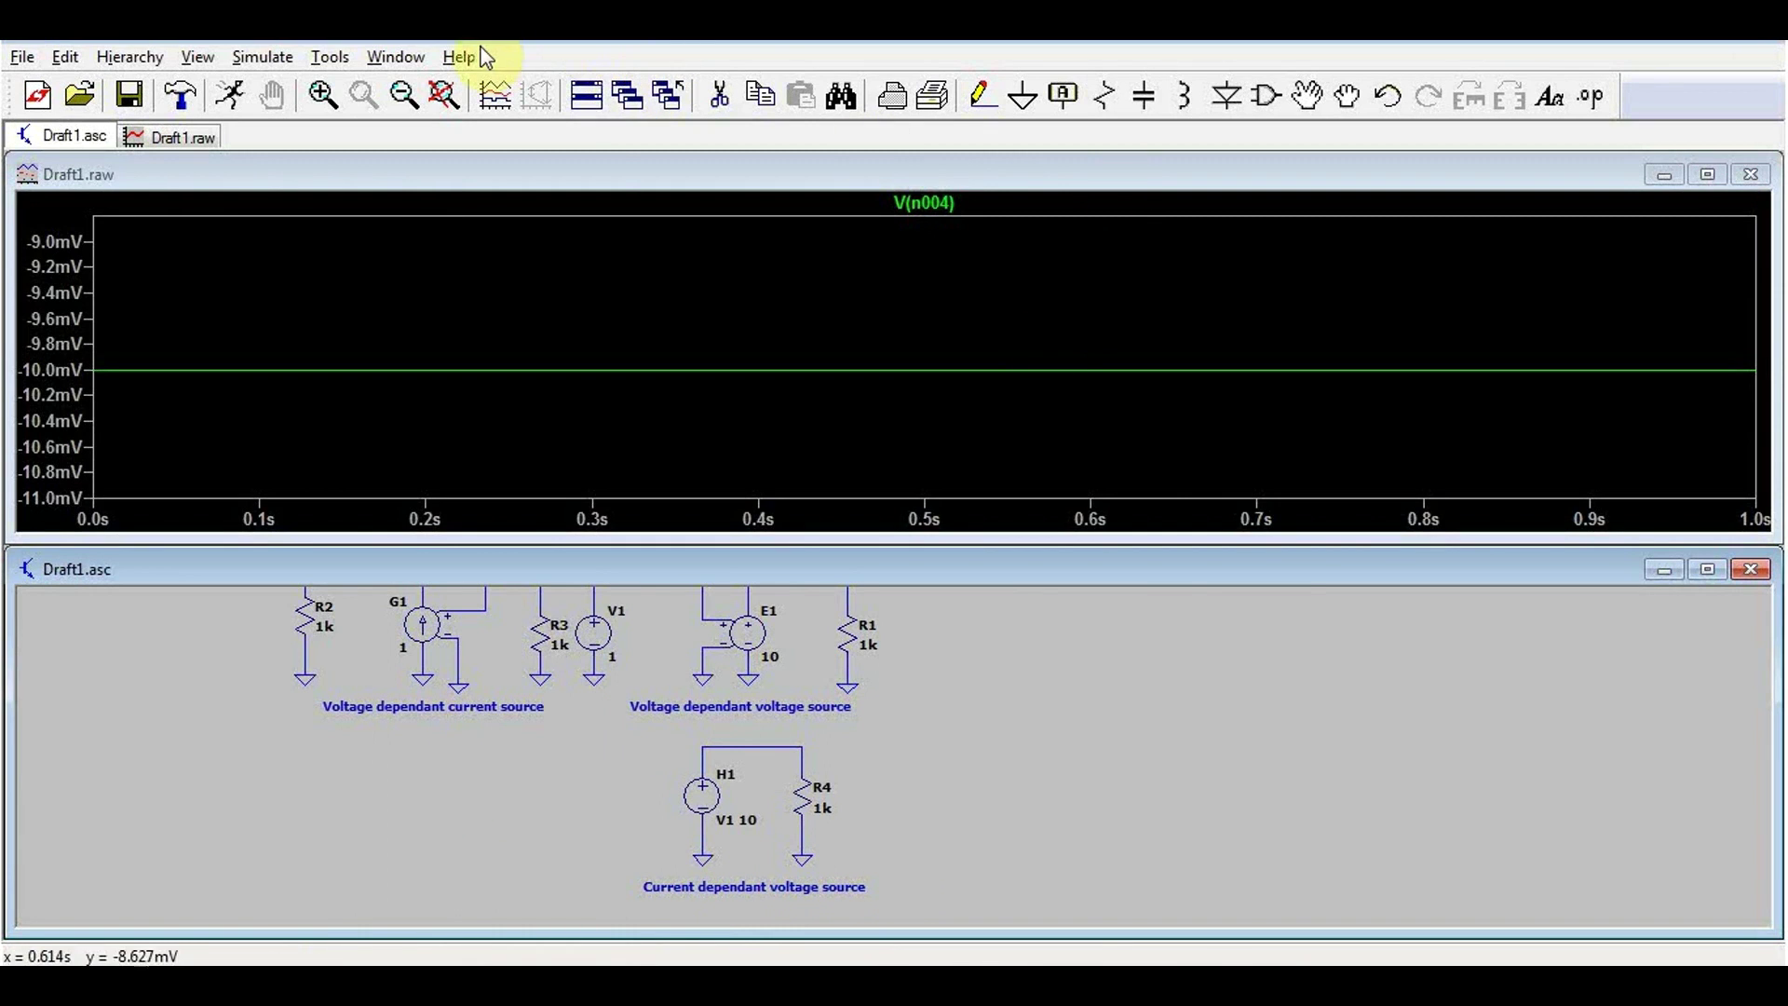
pyautogui.click(485, 58)
# Step: Read the Current Dependent Current Source help page, noting the Vnam and gain syntax
pyautogui.click(503, 91)
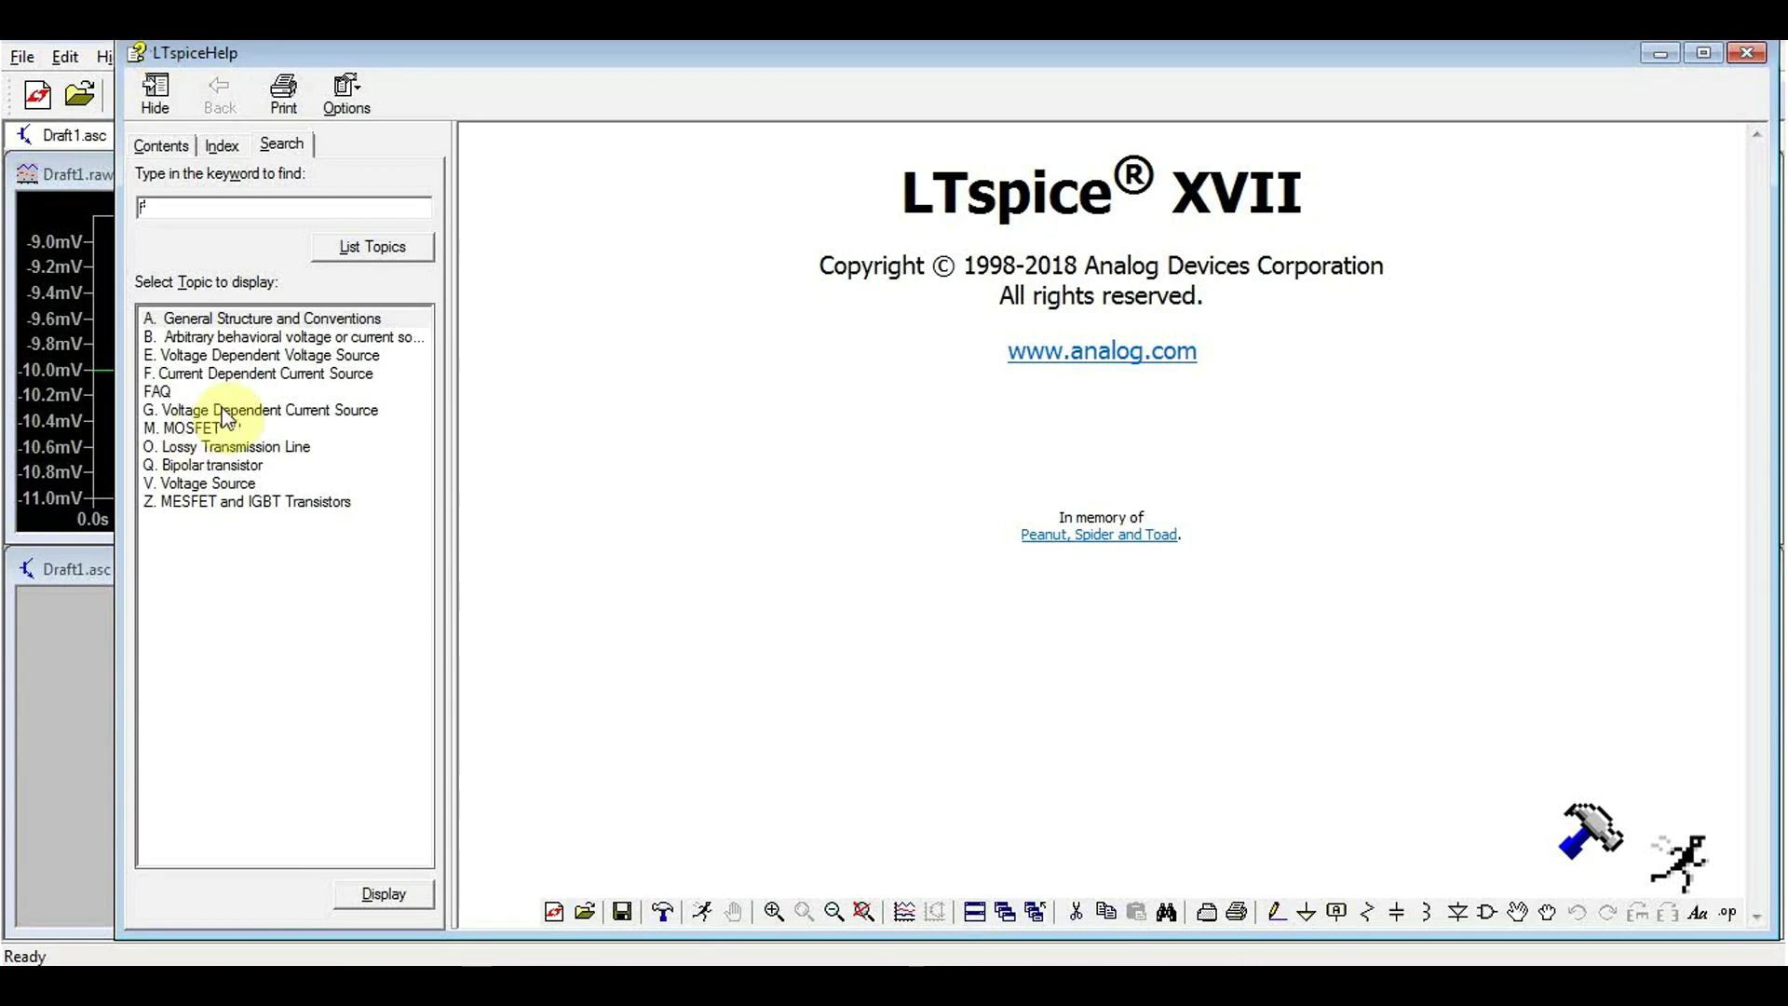
pyautogui.doubleClick(232, 372)
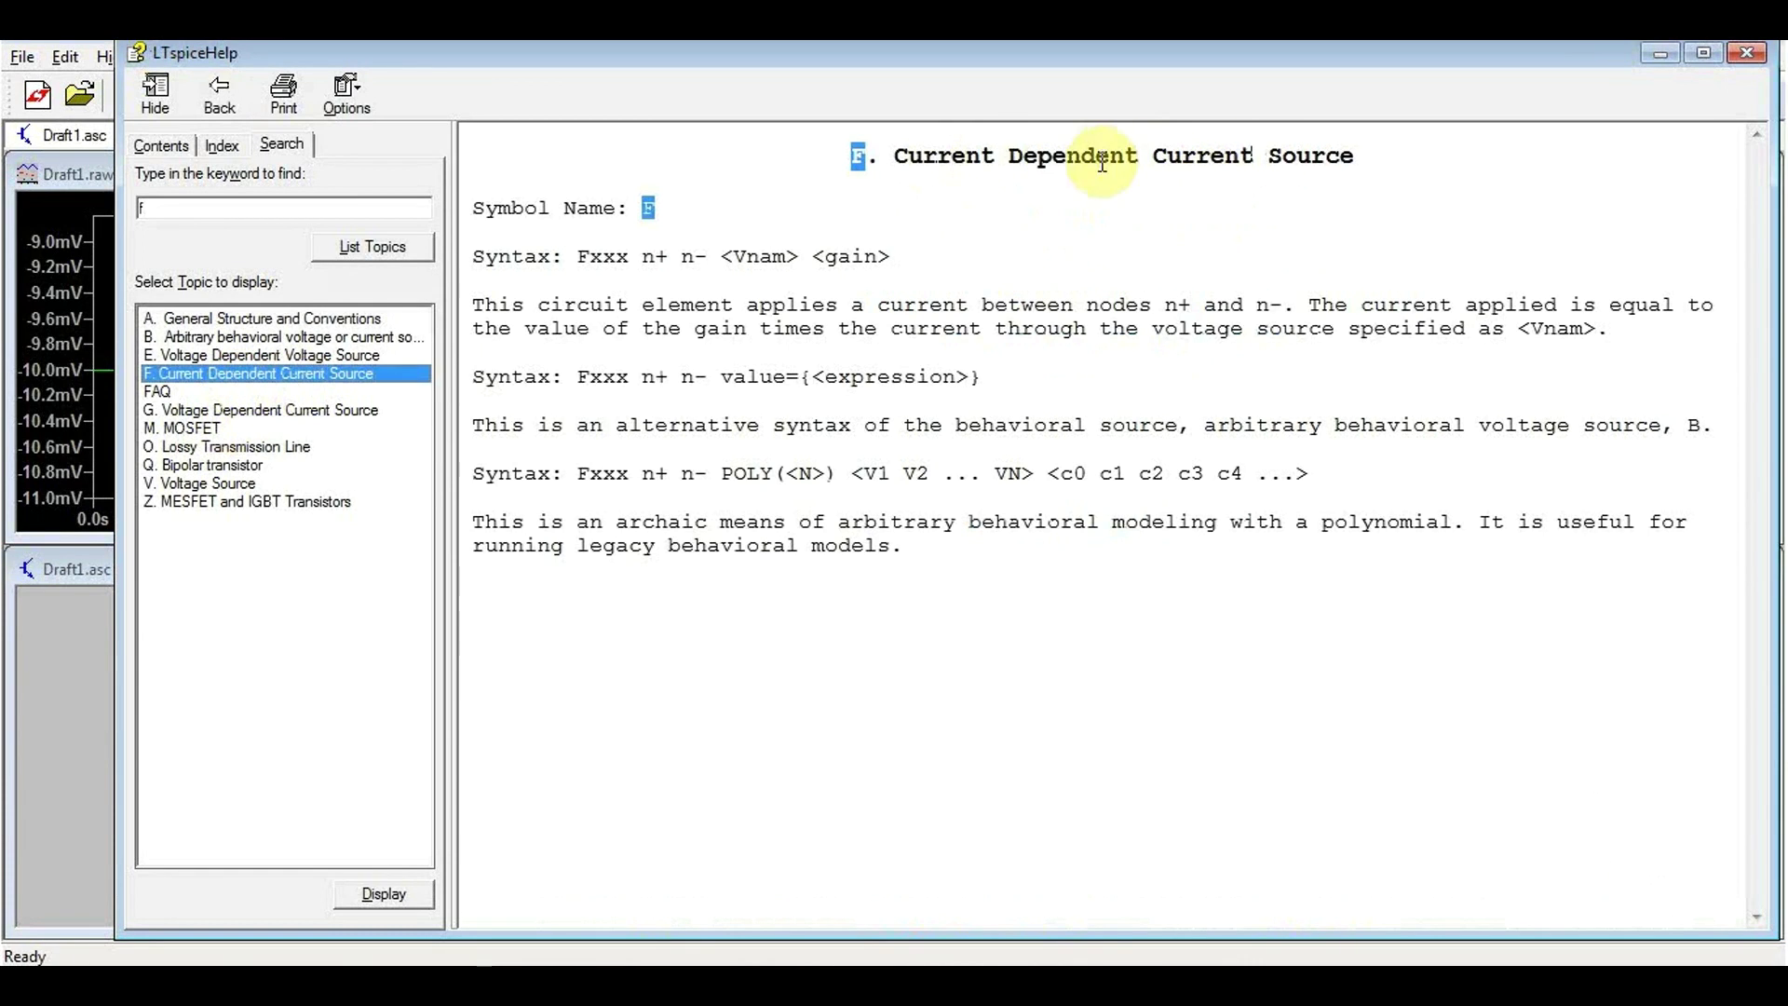
pyautogui.moveTo(957, 153); pyautogui.dragTo(1377, 155)
pyautogui.click(1170, 271)
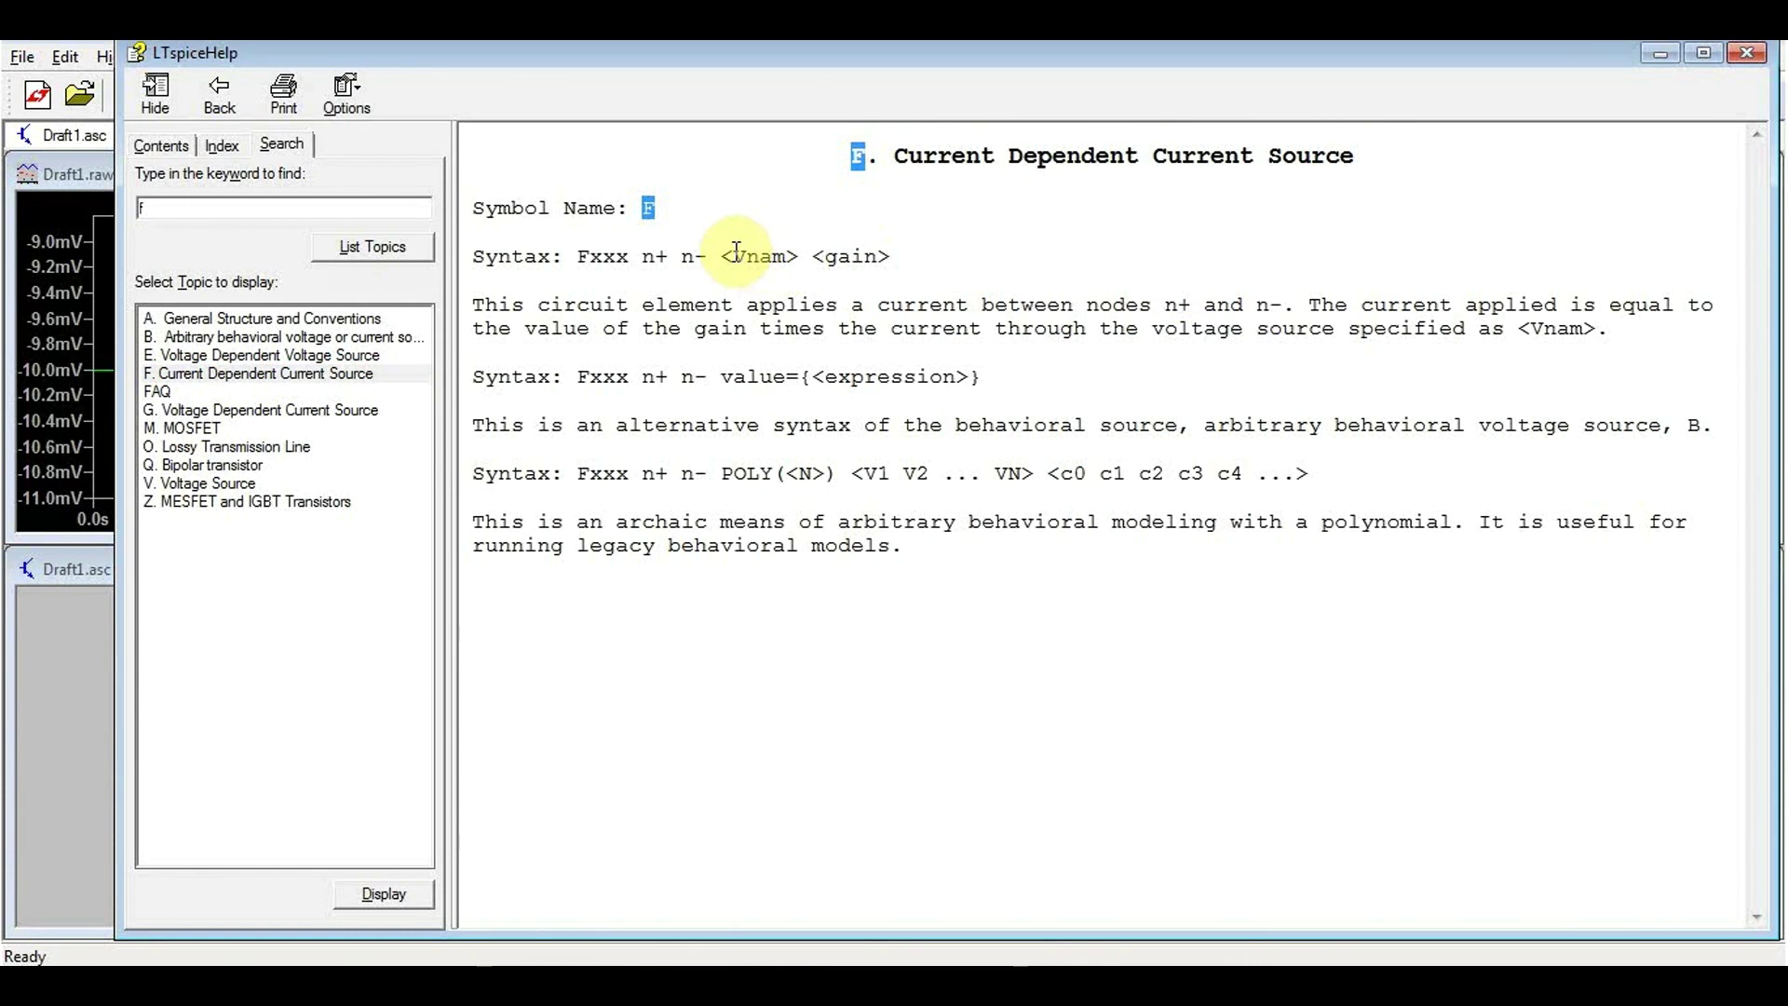
pyautogui.moveTo(736, 253); pyautogui.dragTo(784, 256)
pyautogui.click(829, 258)
pyautogui.moveTo(821, 258); pyautogui.dragTo(883, 257)
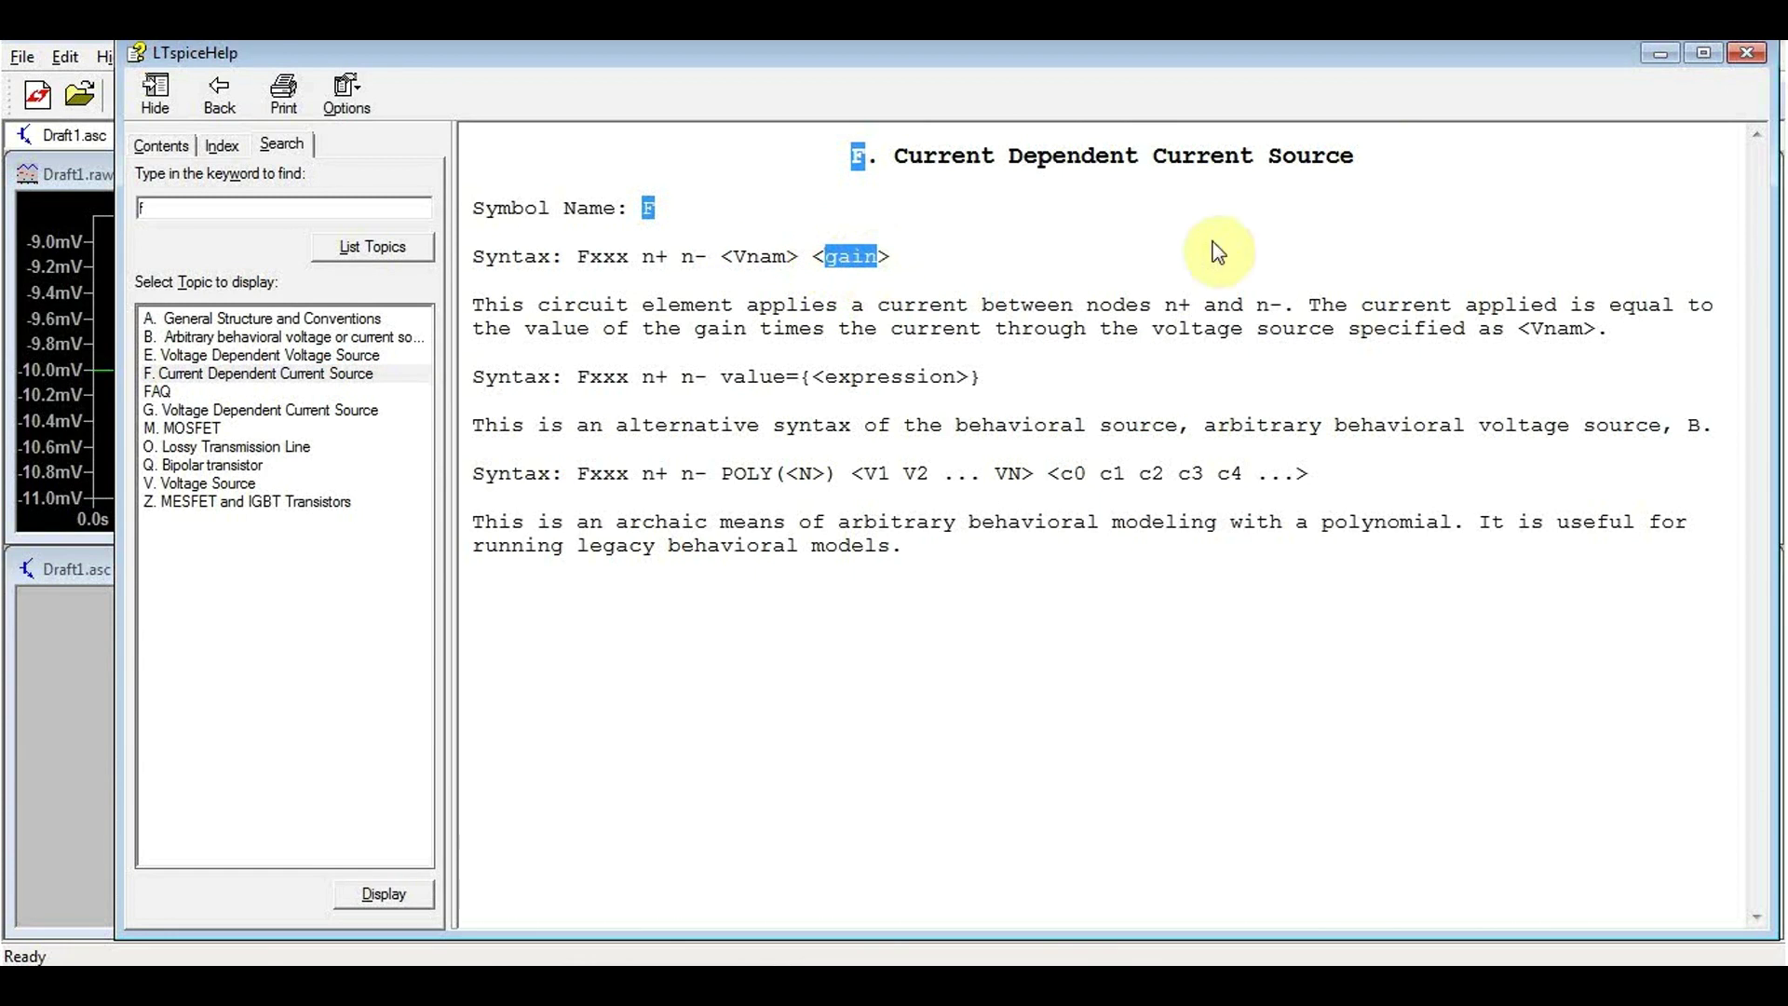
pyautogui.click(1747, 53)
pyautogui.click(1266, 97)
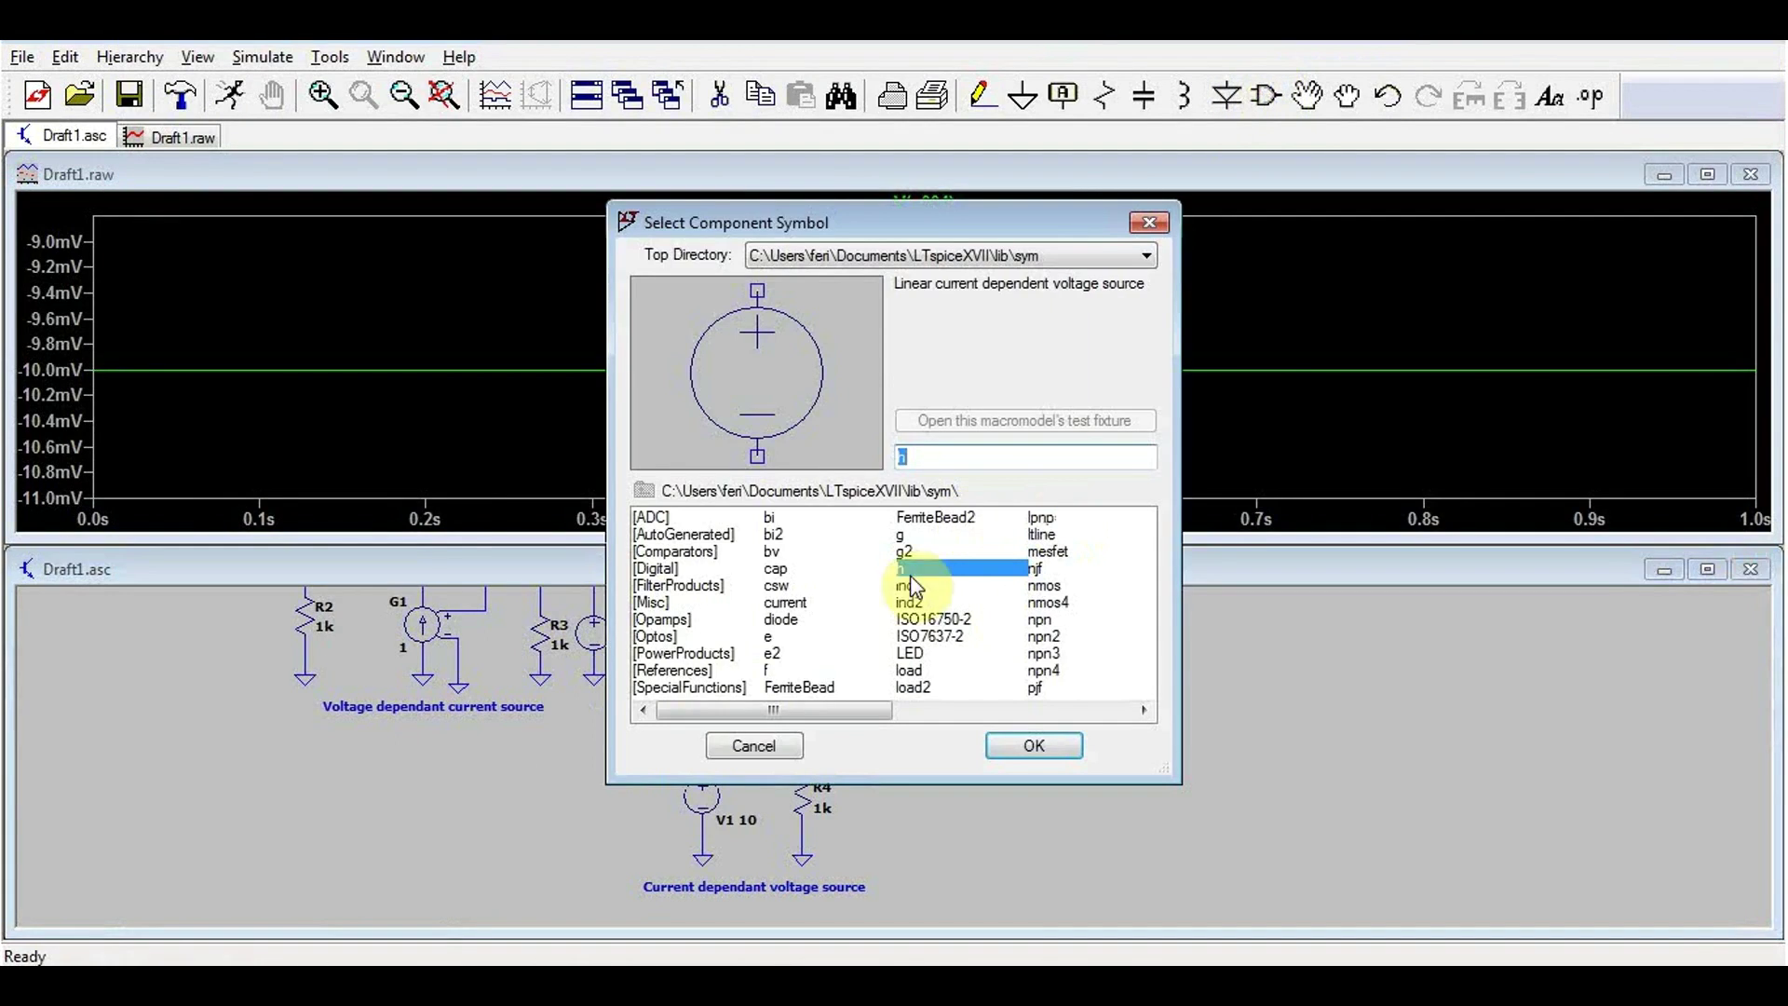
# Step: Place F1 and resistor R5, each grounded, and wire F1's top to R5's top
pyautogui.click(778, 670)
pyautogui.click(1030, 745)
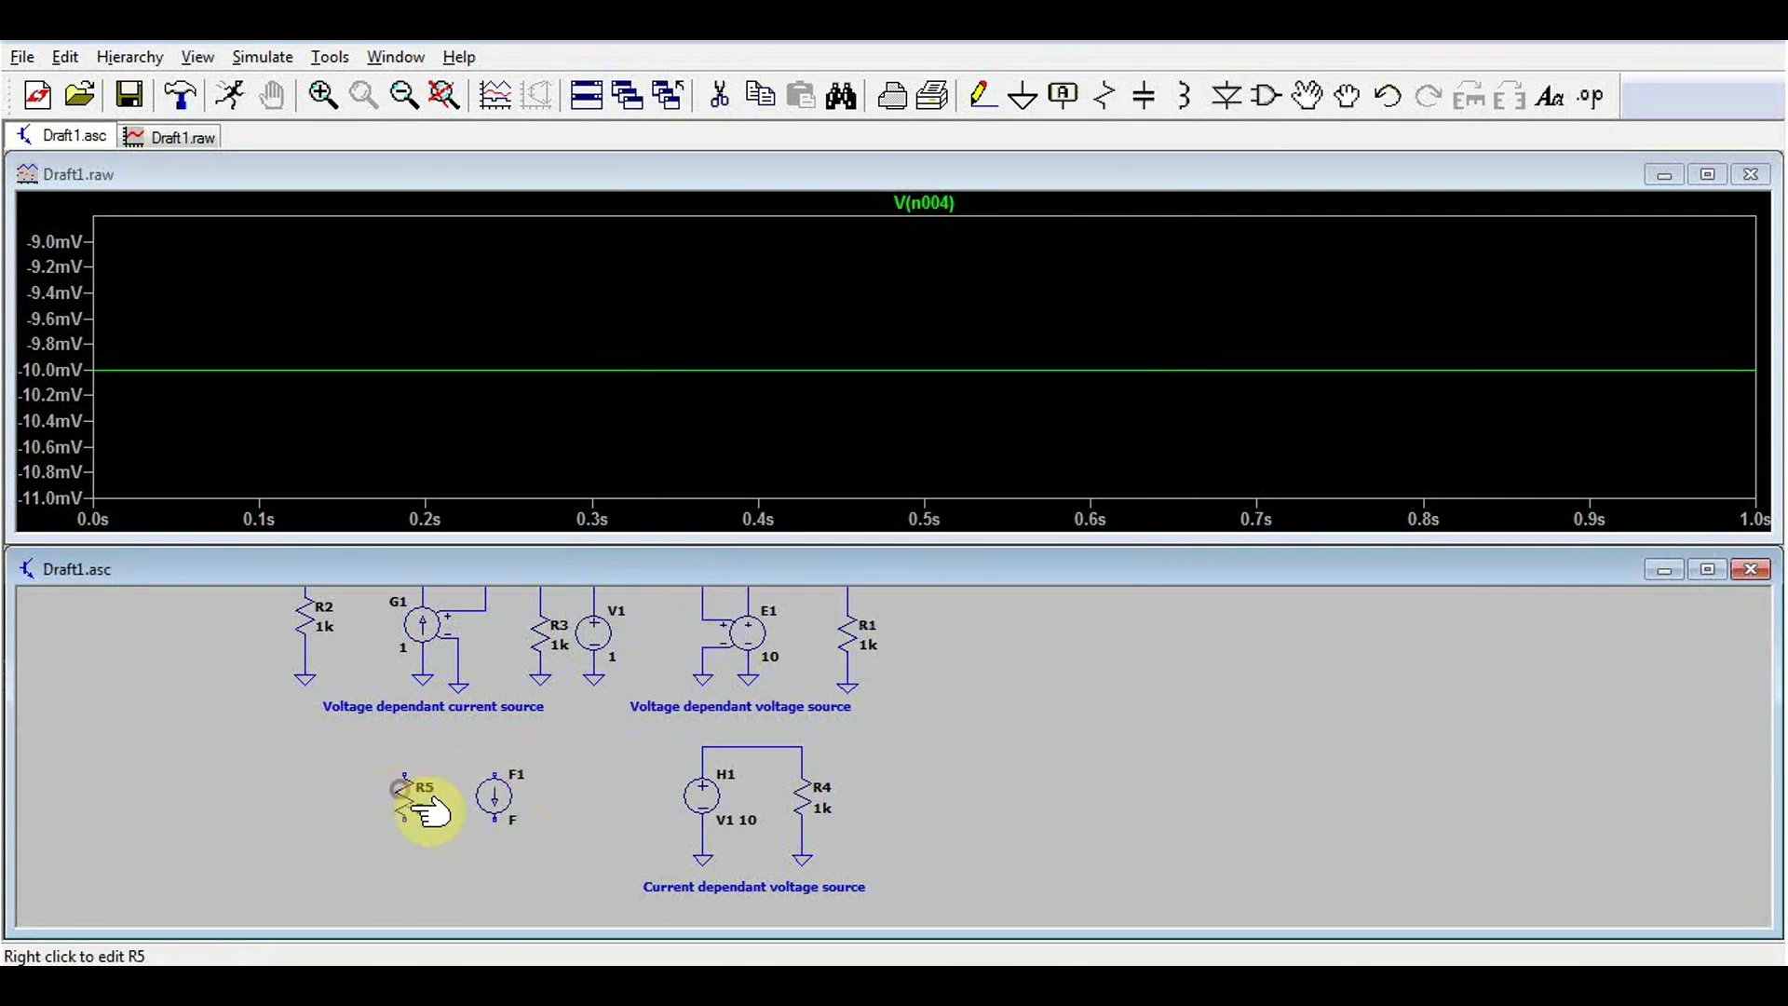
pyautogui.press('g')
pyautogui.click(402, 846)
pyautogui.scroll(2, 487, 839)
pyautogui.click(528, 792)
pyautogui.press('F3')
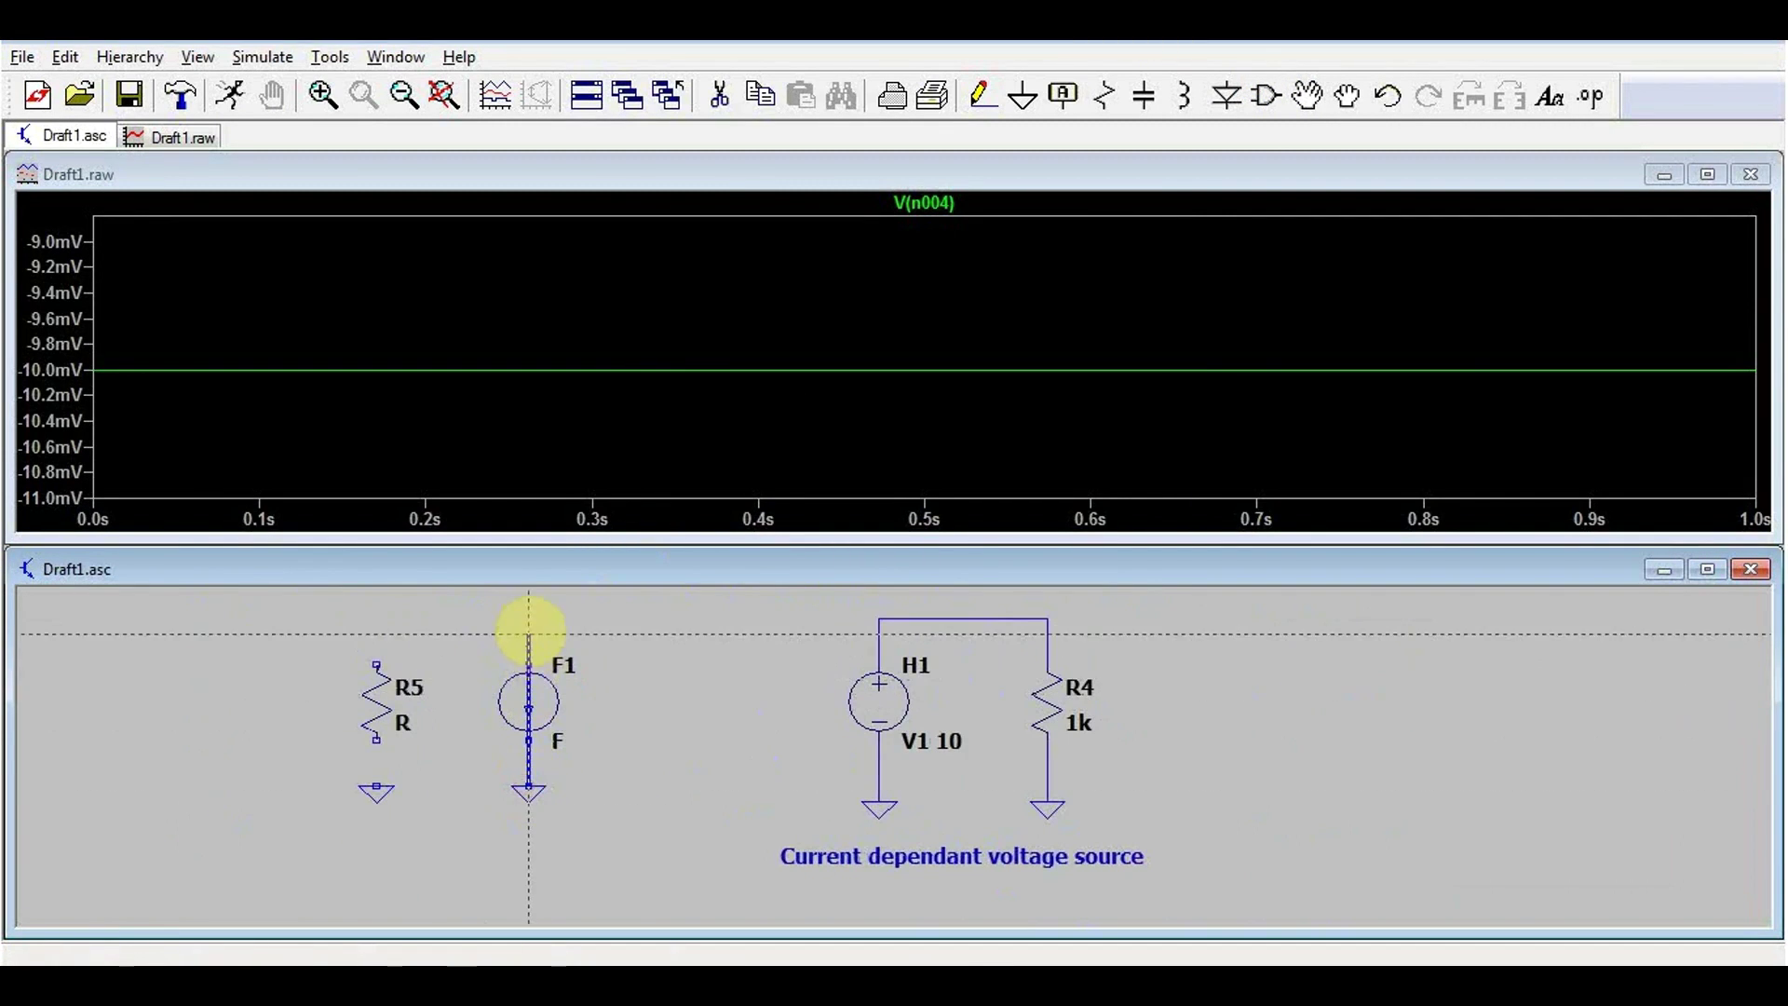
pyautogui.click(528, 633)
pyautogui.click(376, 661)
pyautogui.click(375, 740)
pyautogui.click(378, 791)
# Step: Set R5 to 1k, give F1 the value V1 10, and plot V1's current
pyautogui.rightClick(403, 698)
pyautogui.write('1k')
pyautogui.press('Return')
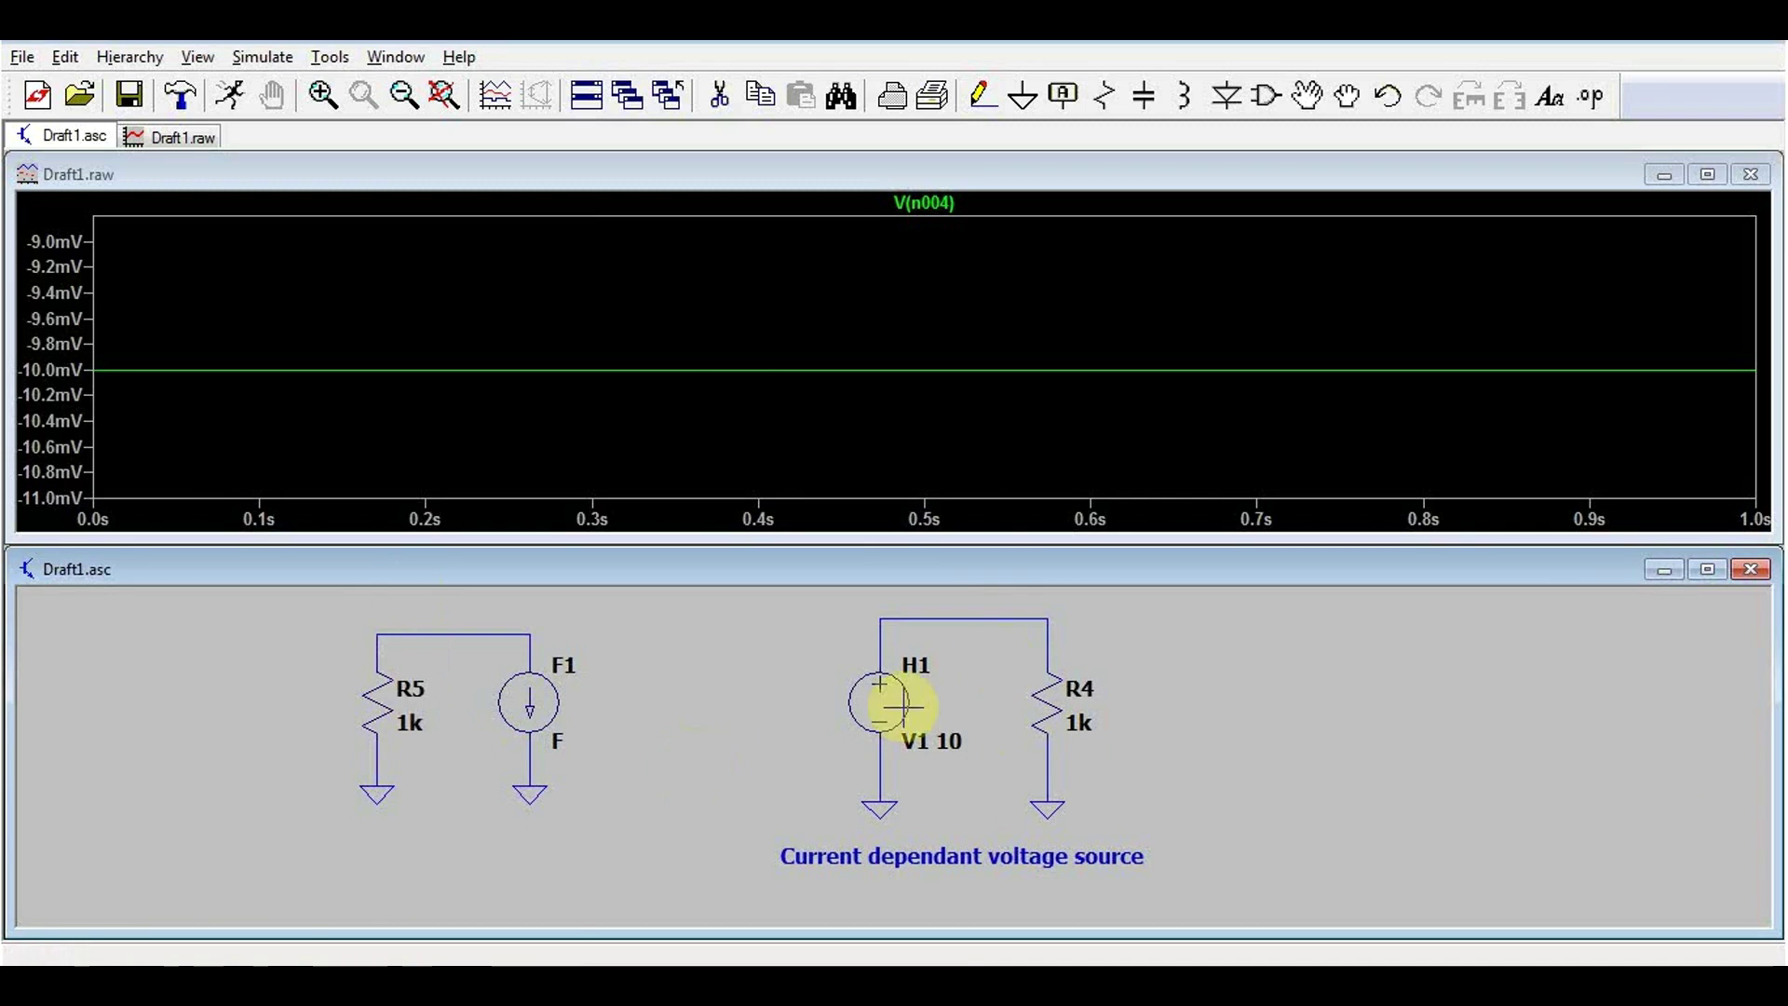
pyautogui.rightClick(559, 741)
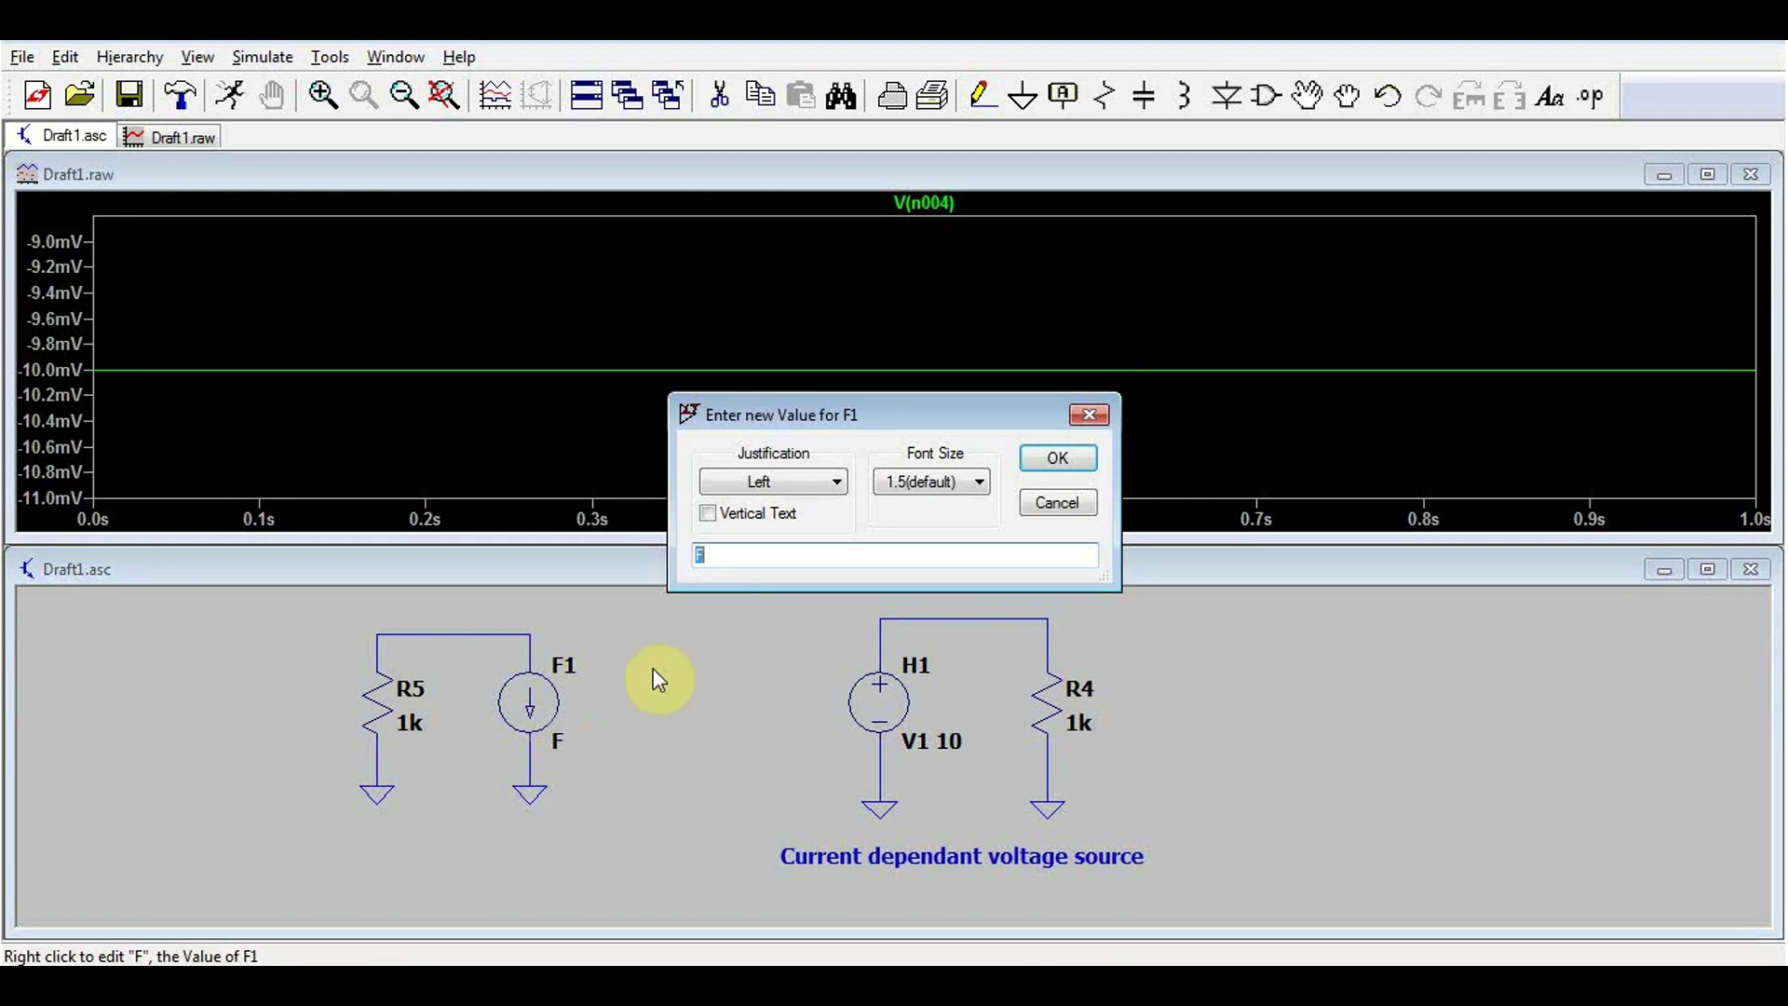
pyautogui.write('V')
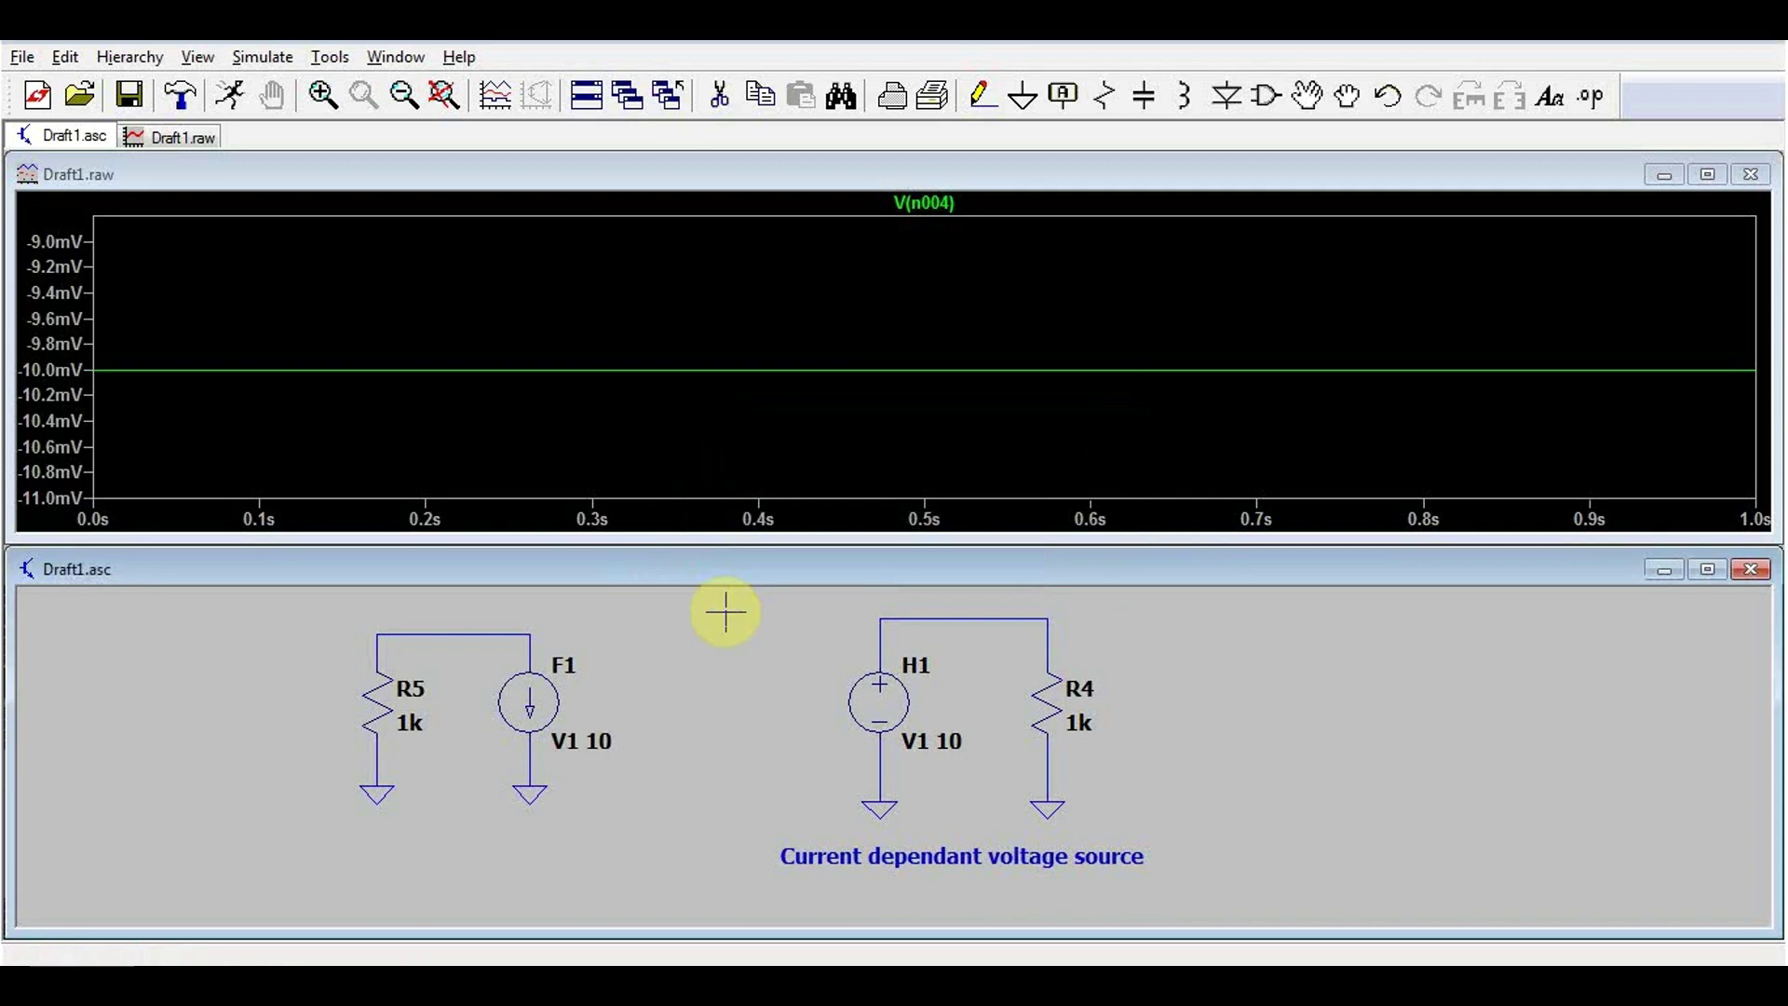
pyautogui.scroll(-2, 591, 782)
pyautogui.click(679, 696)
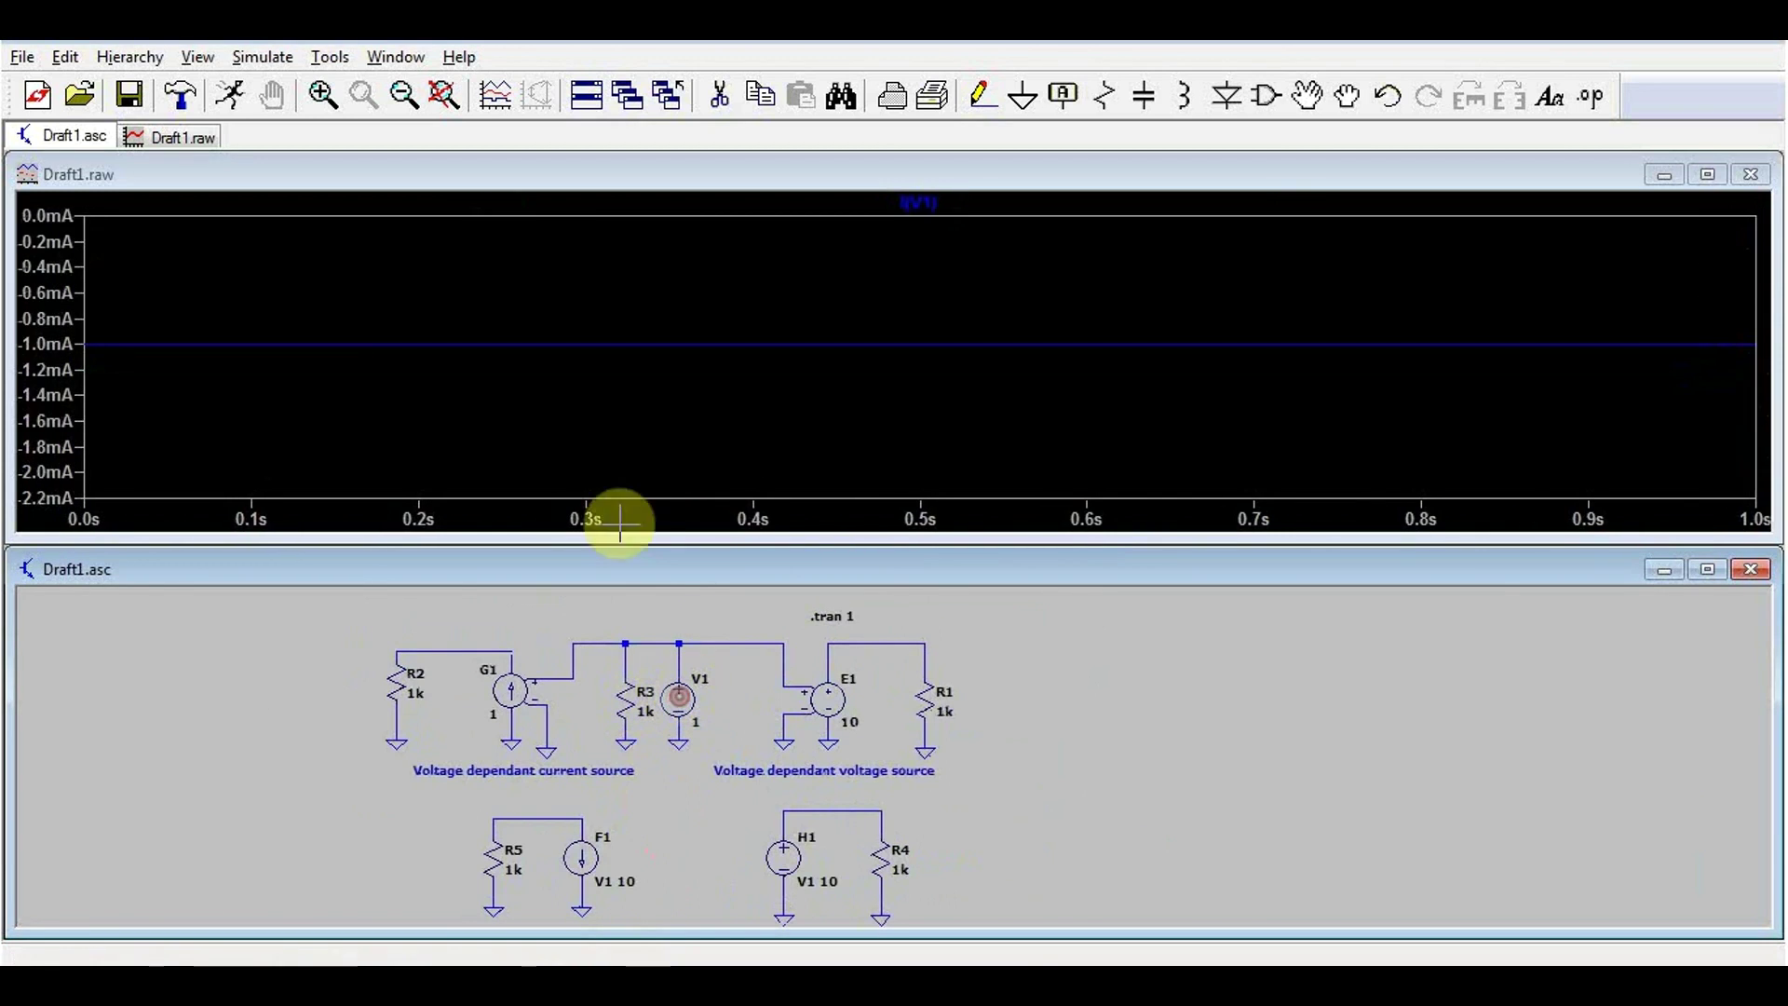
# Step: Bring the lower circuits into view and plot the current through F1
pyautogui.scroll(1, 672, 706)
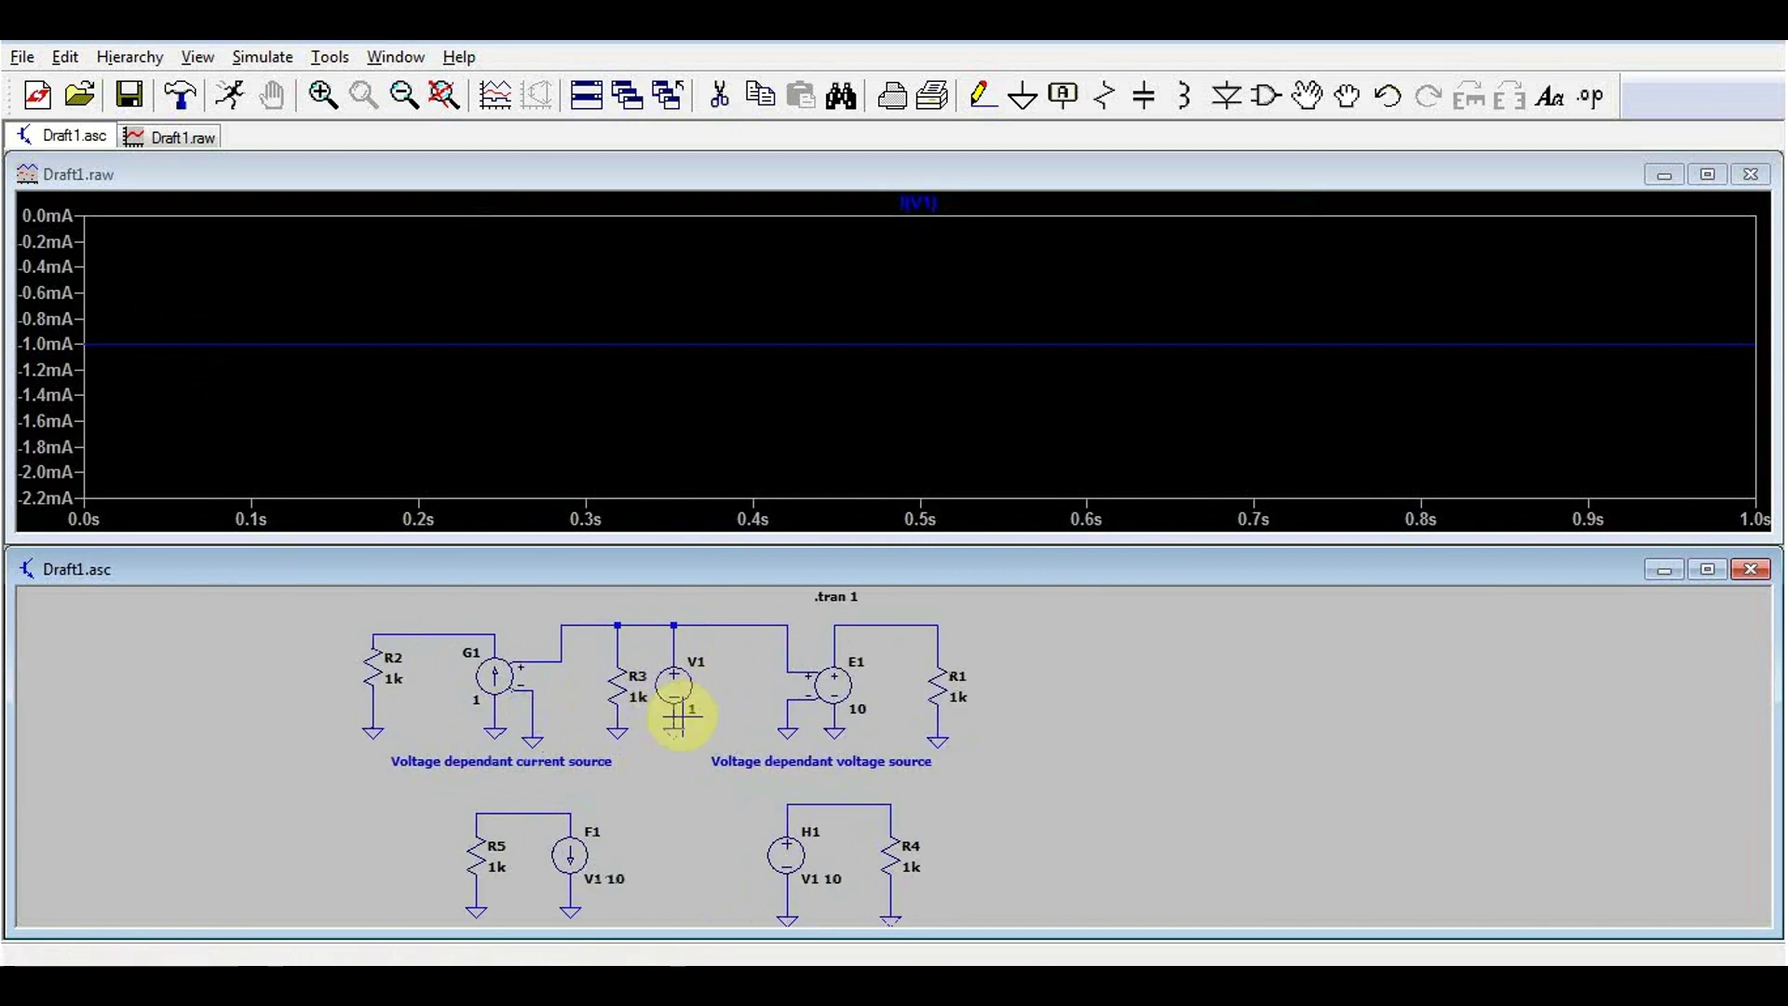
pyautogui.scroll(3, 619, 866)
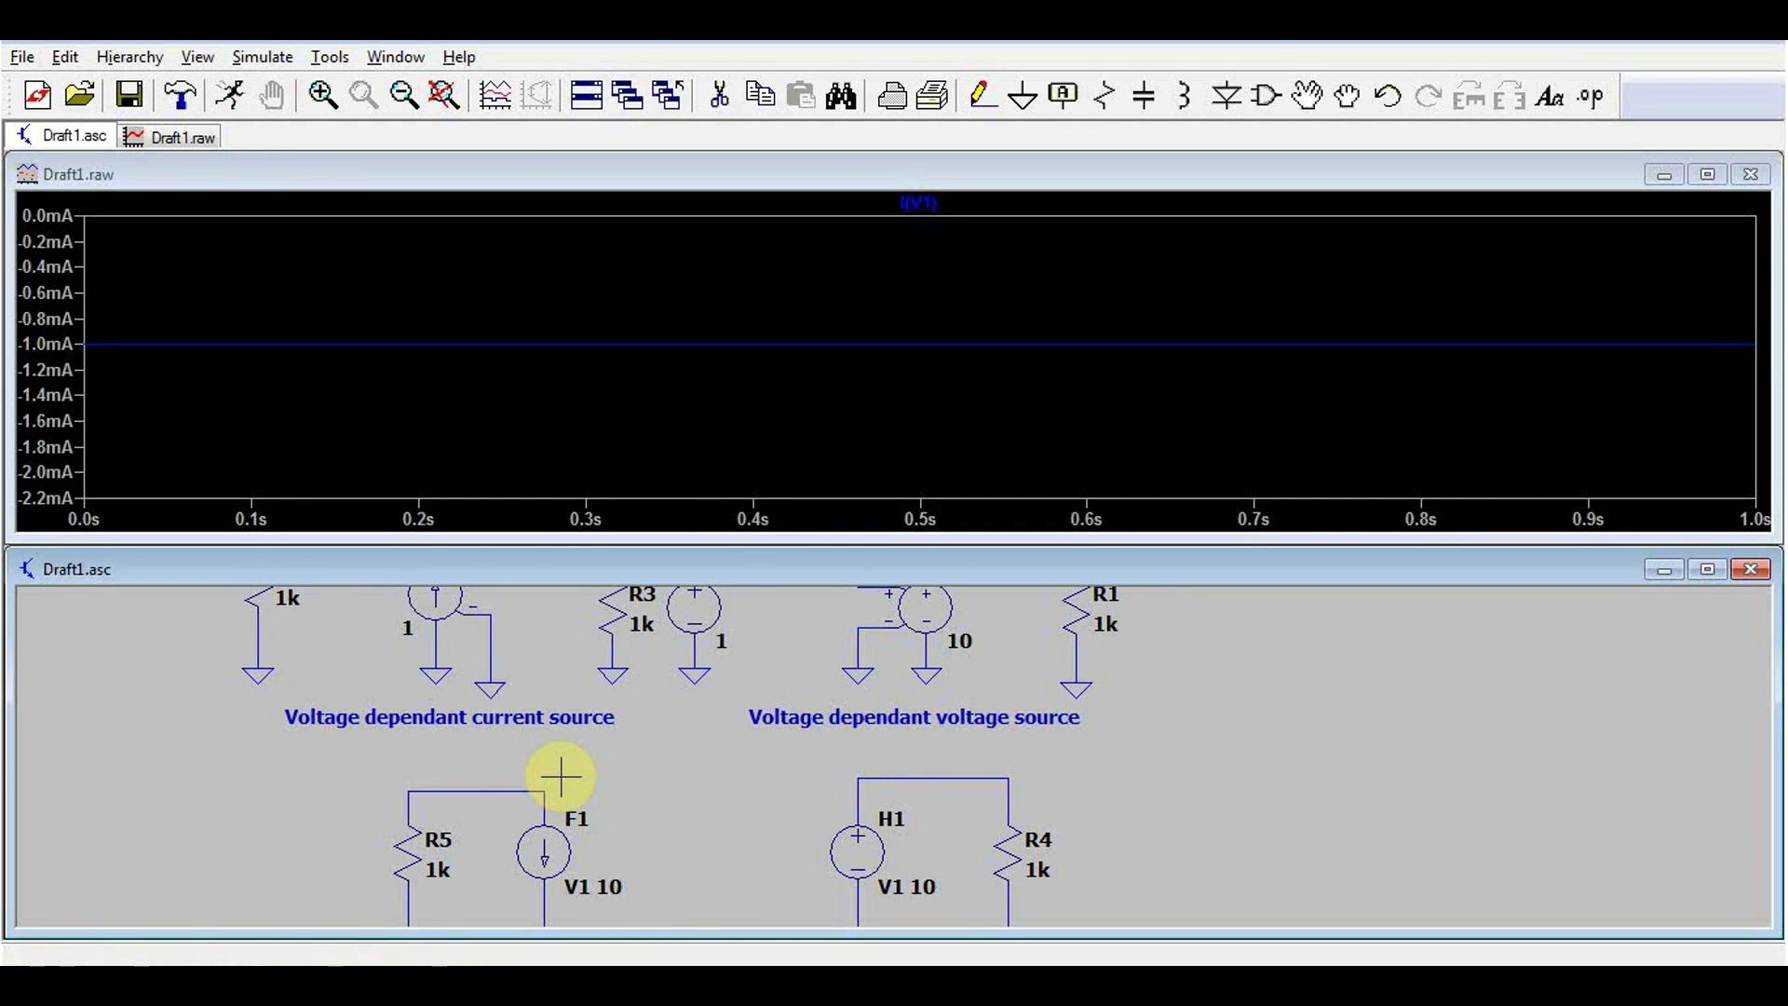
pyautogui.moveTo(523, 910); pyautogui.dragTo(487, 826)
pyautogui.click(515, 753)
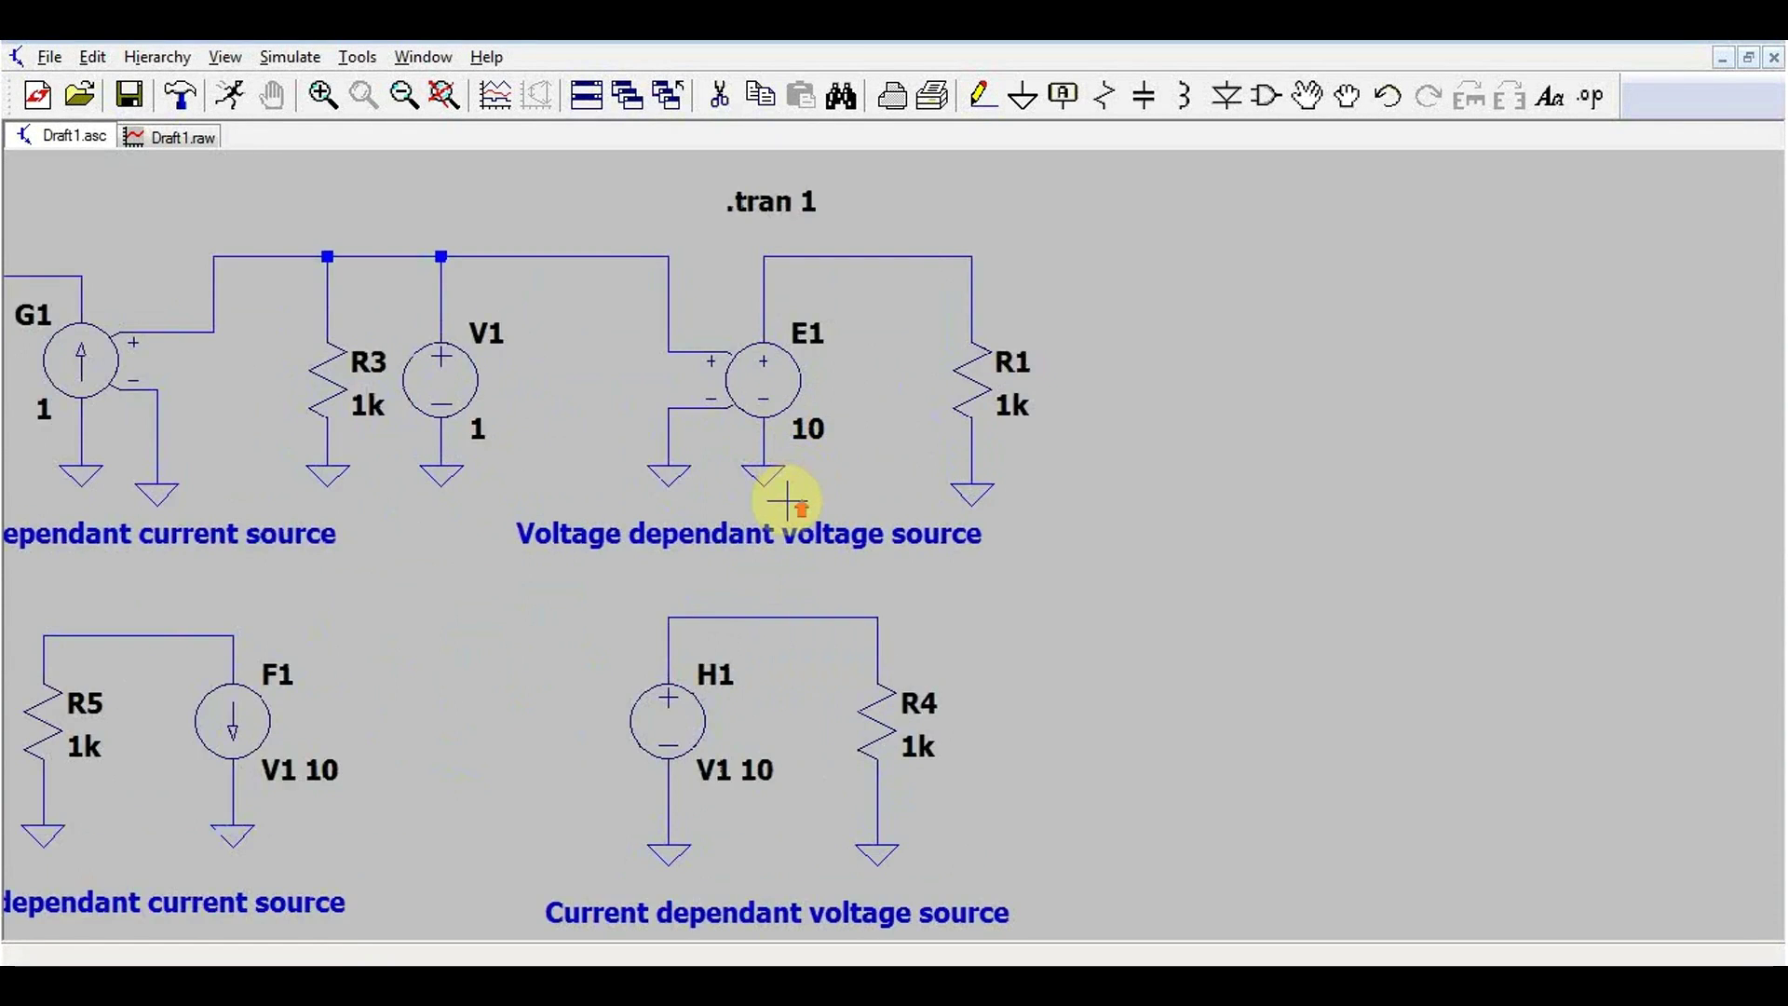
pyautogui.scroll(-2, 747, 481)
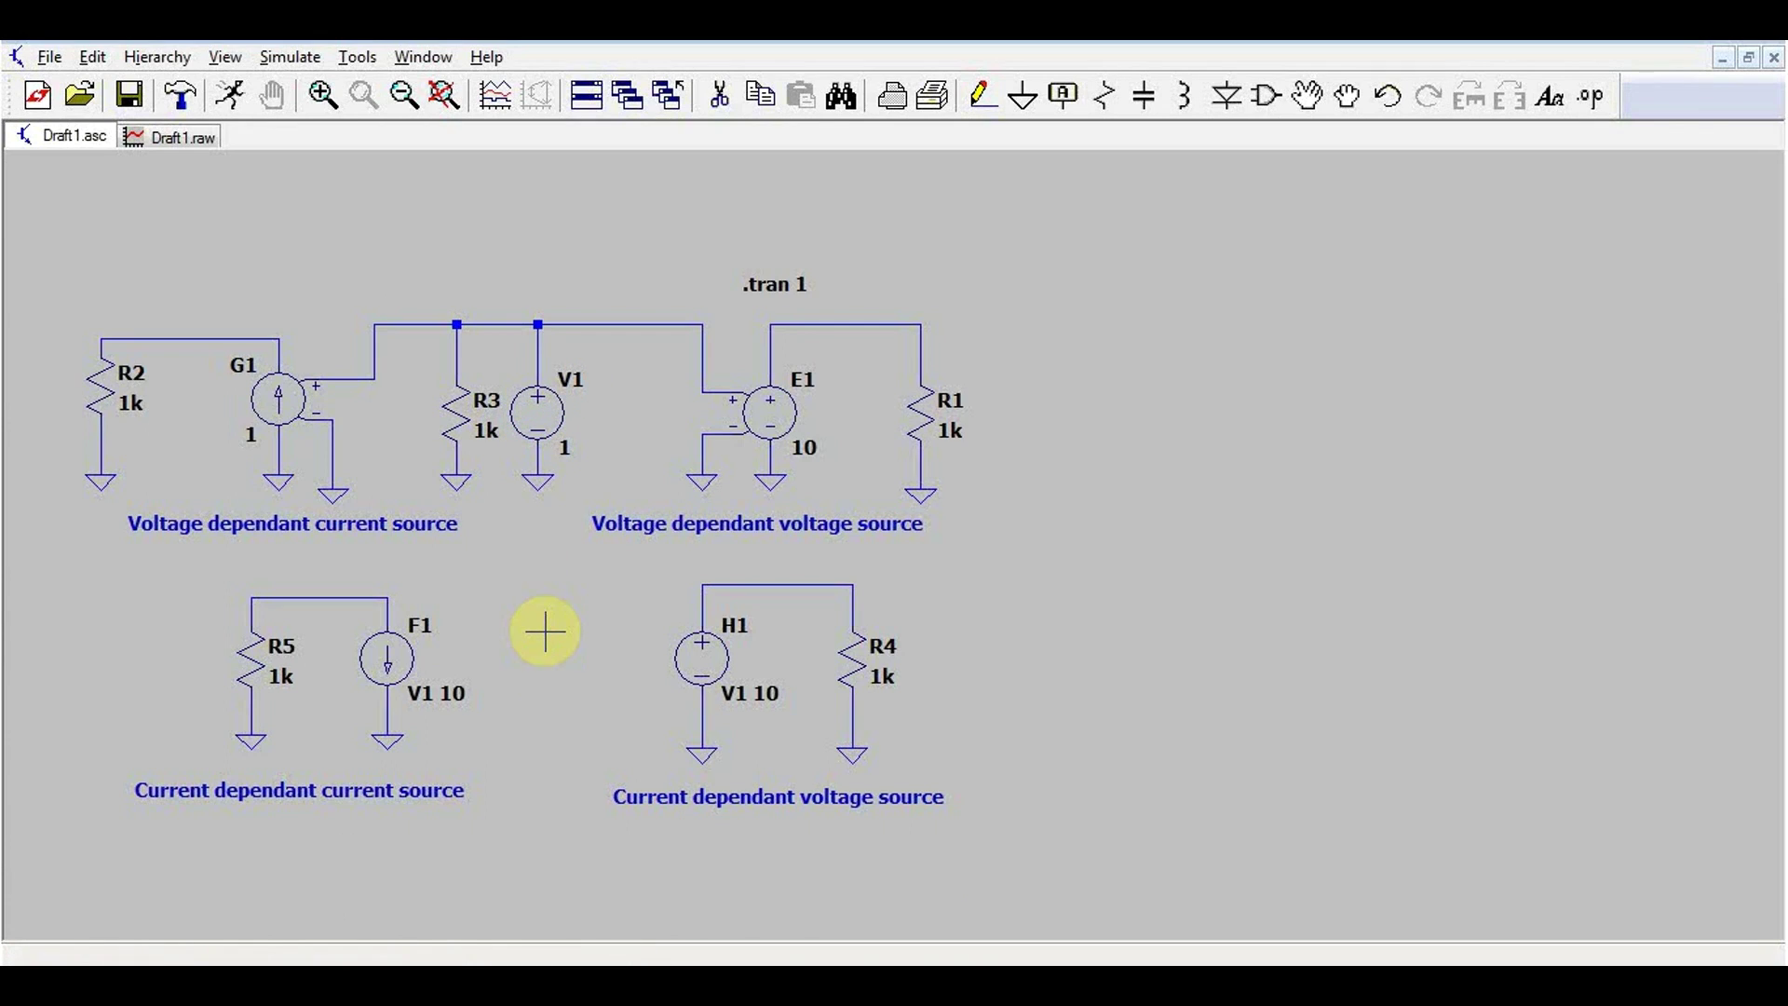
# Step: Open the Arbitrary Behavioral Voltage or Current Sources help topic
pyautogui.doubleClick(228, 320)
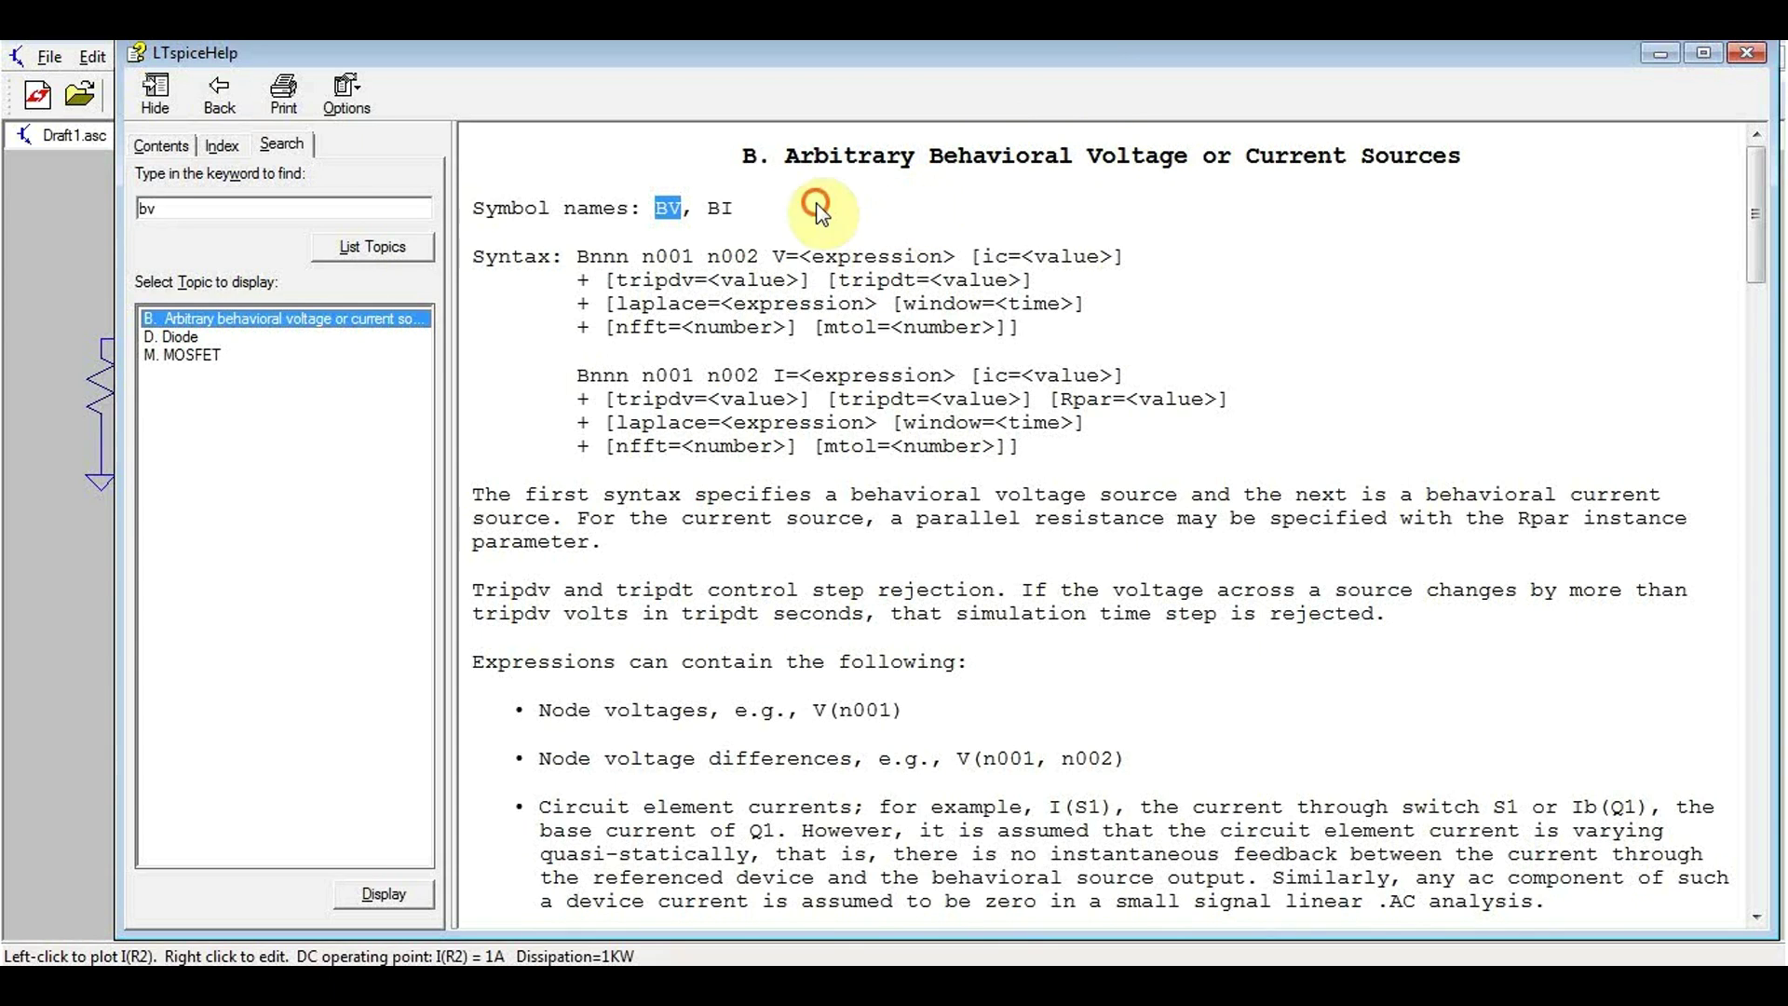
pyautogui.click(667, 211)
pyautogui.moveTo(718, 207); pyautogui.dragTo(741, 226)
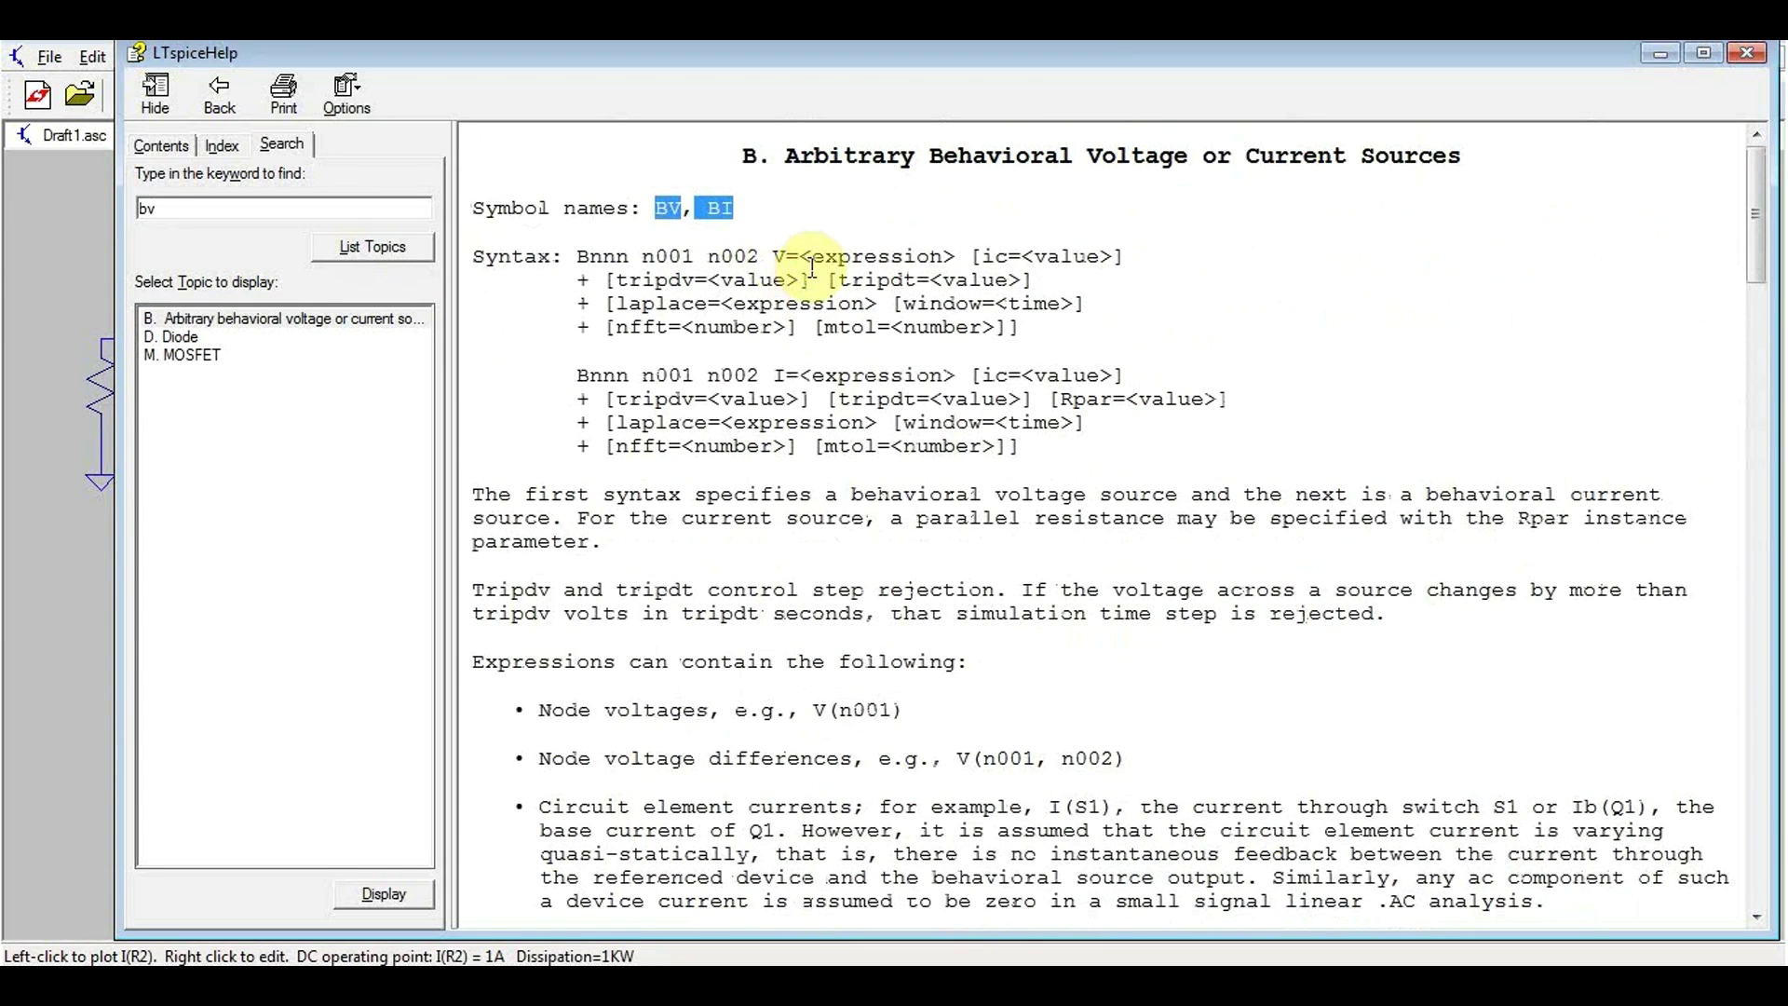
pyautogui.scroll(-4, 1304, 340)
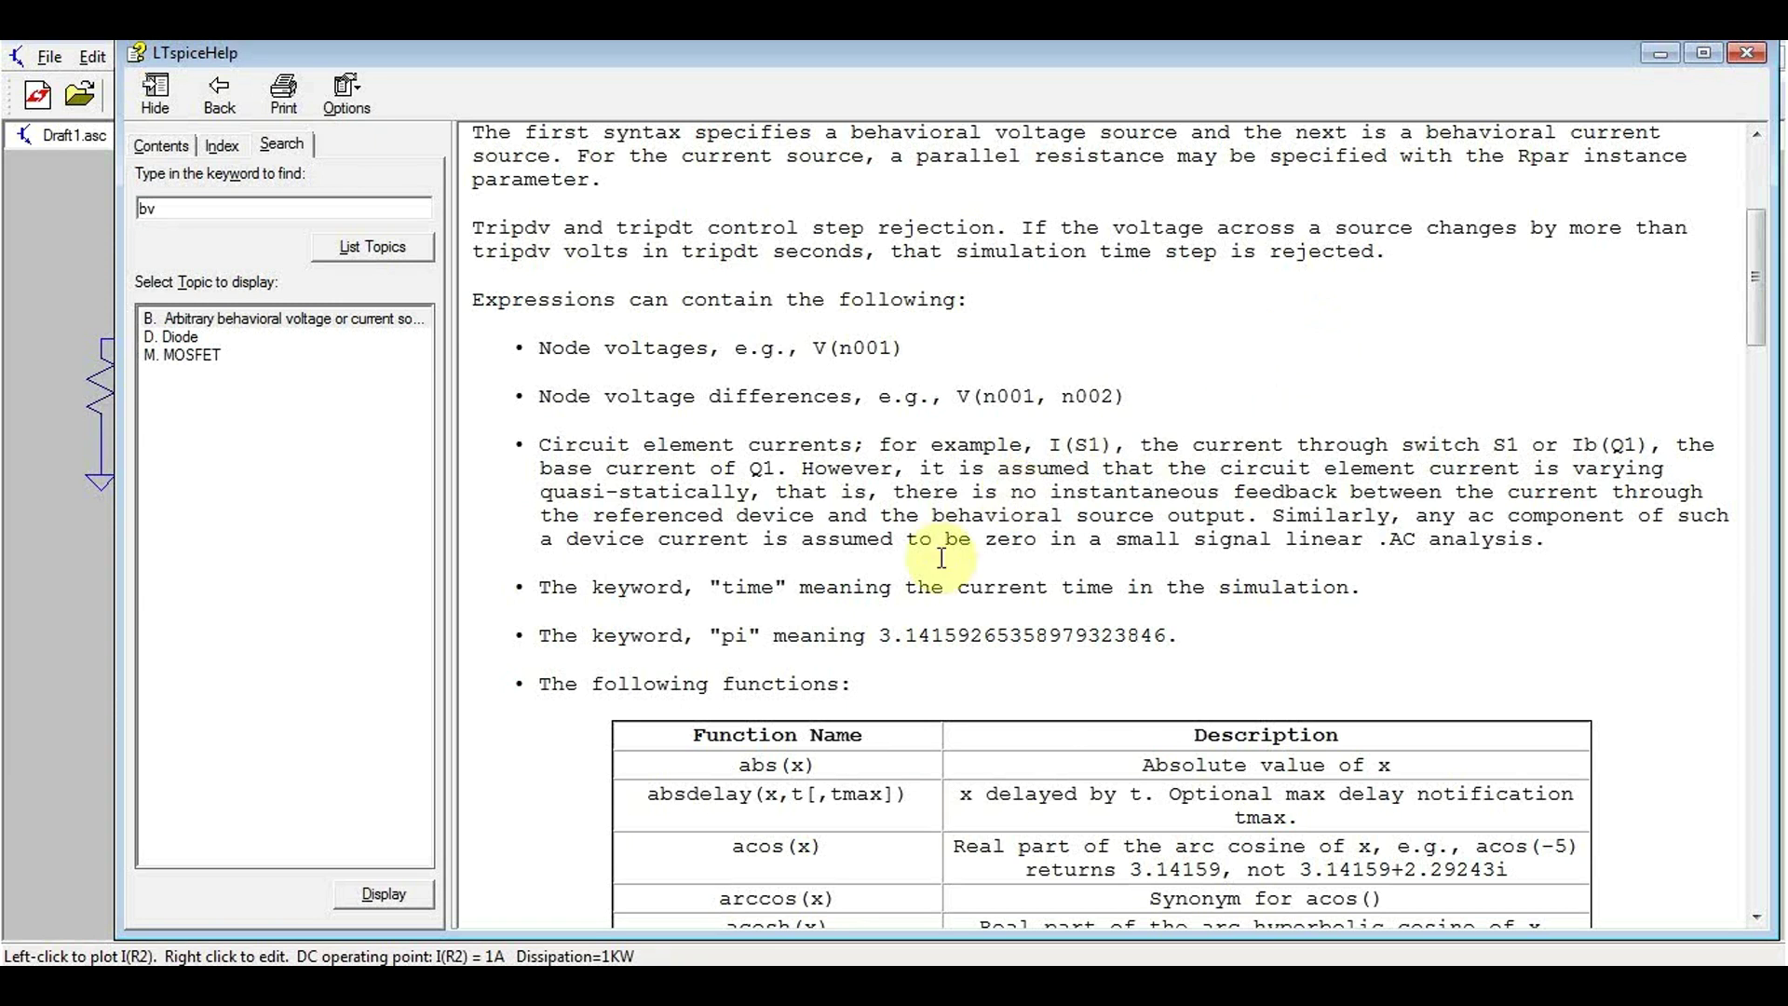
pyautogui.moveTo(1756, 257); pyautogui.dragTo(1751, 326)
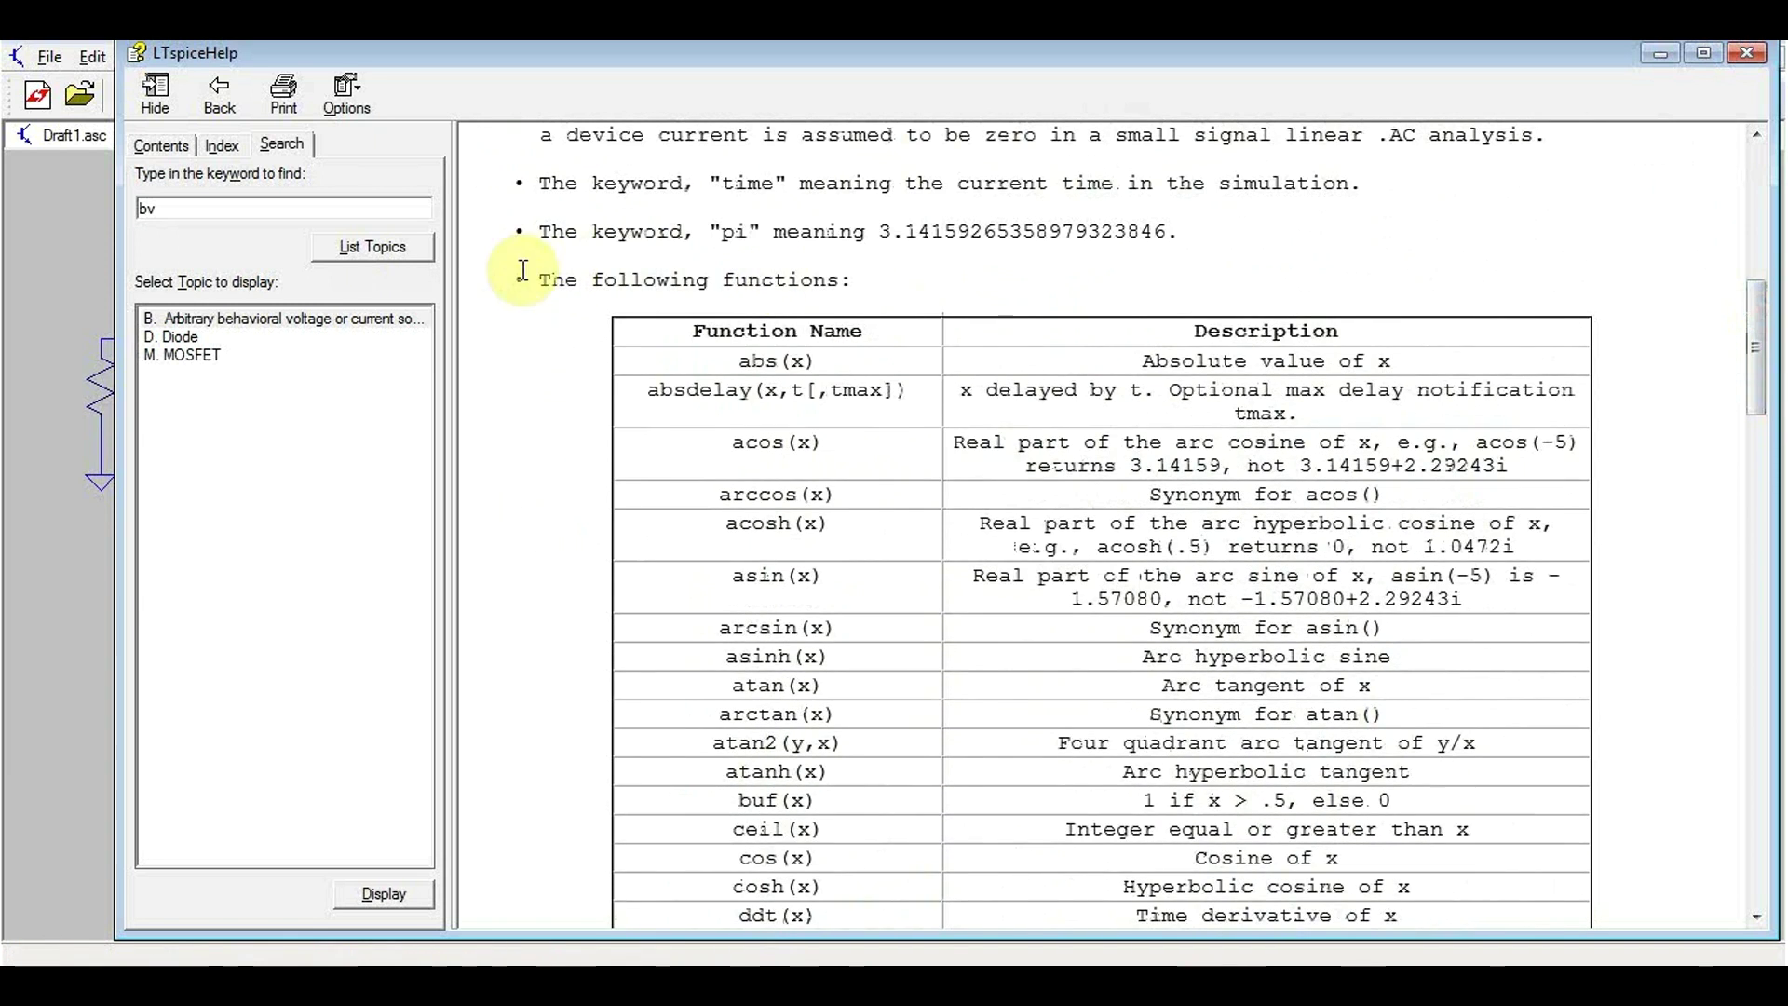
pyautogui.doubleClick(735, 231)
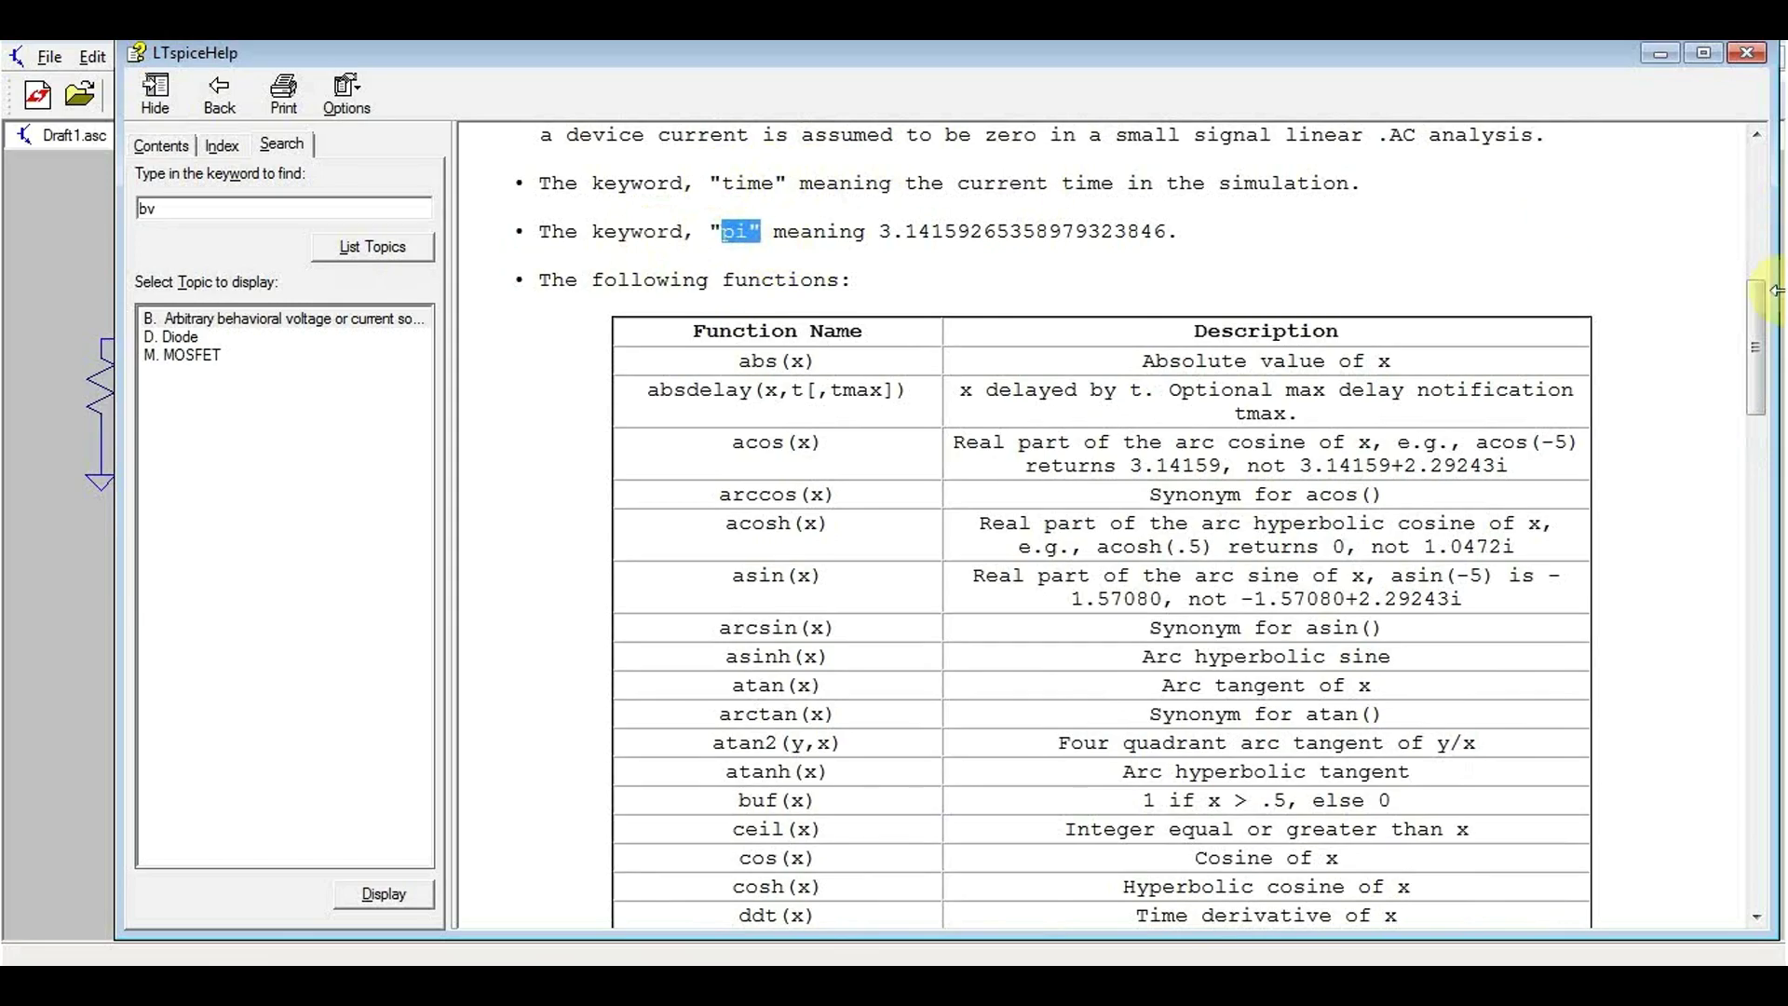
pyautogui.moveTo(1765, 317); pyautogui.dragTo(1768, 807)
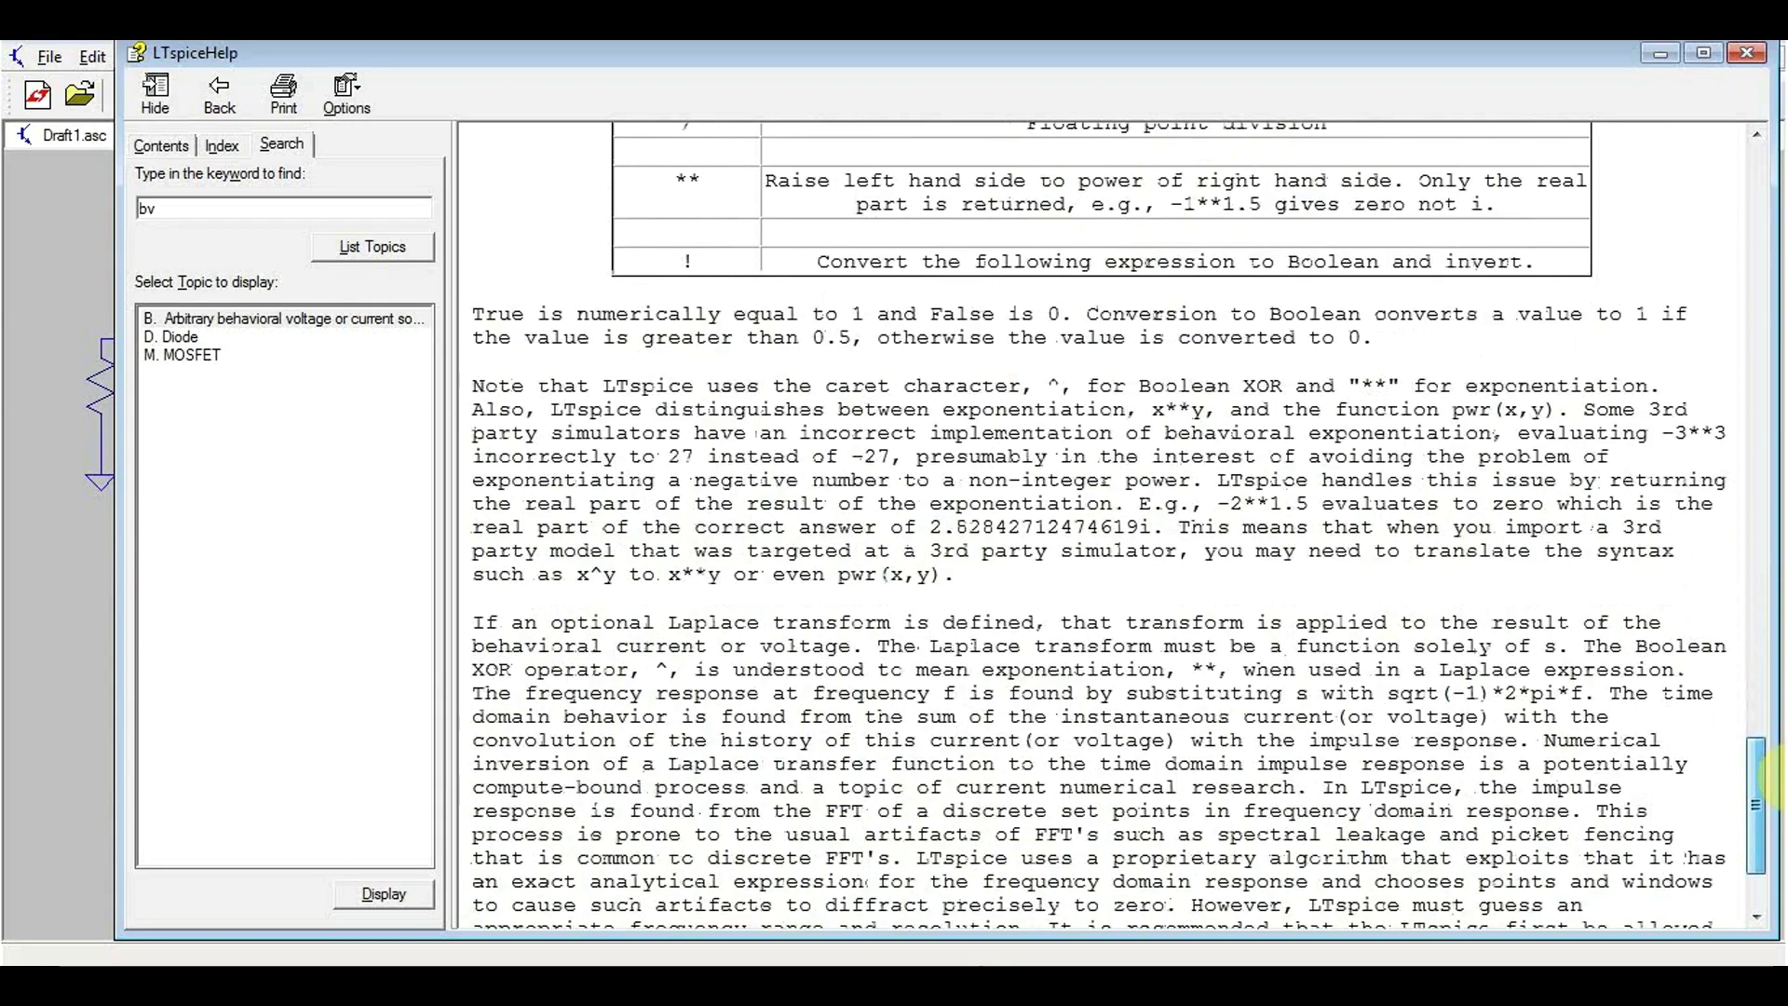
pyautogui.click(1746, 53)
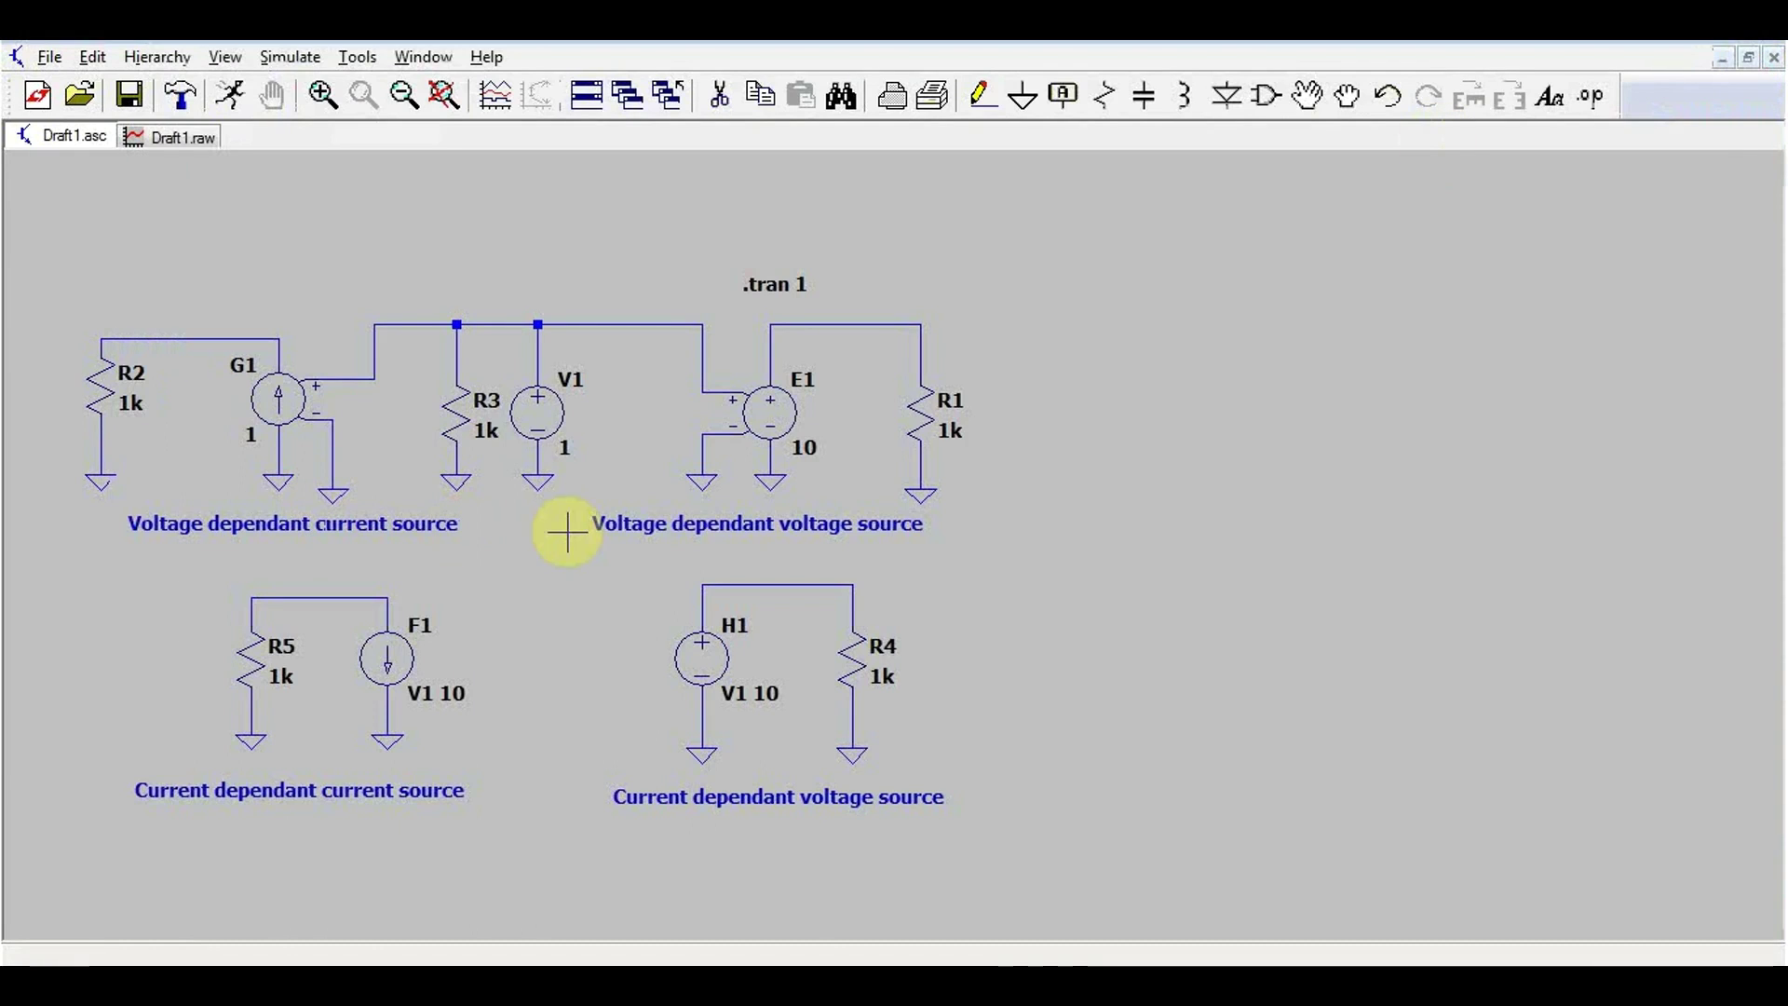
# Step: Place behavioral voltage source B1 and wire its top to R6's top
pyautogui.click(1276, 96)
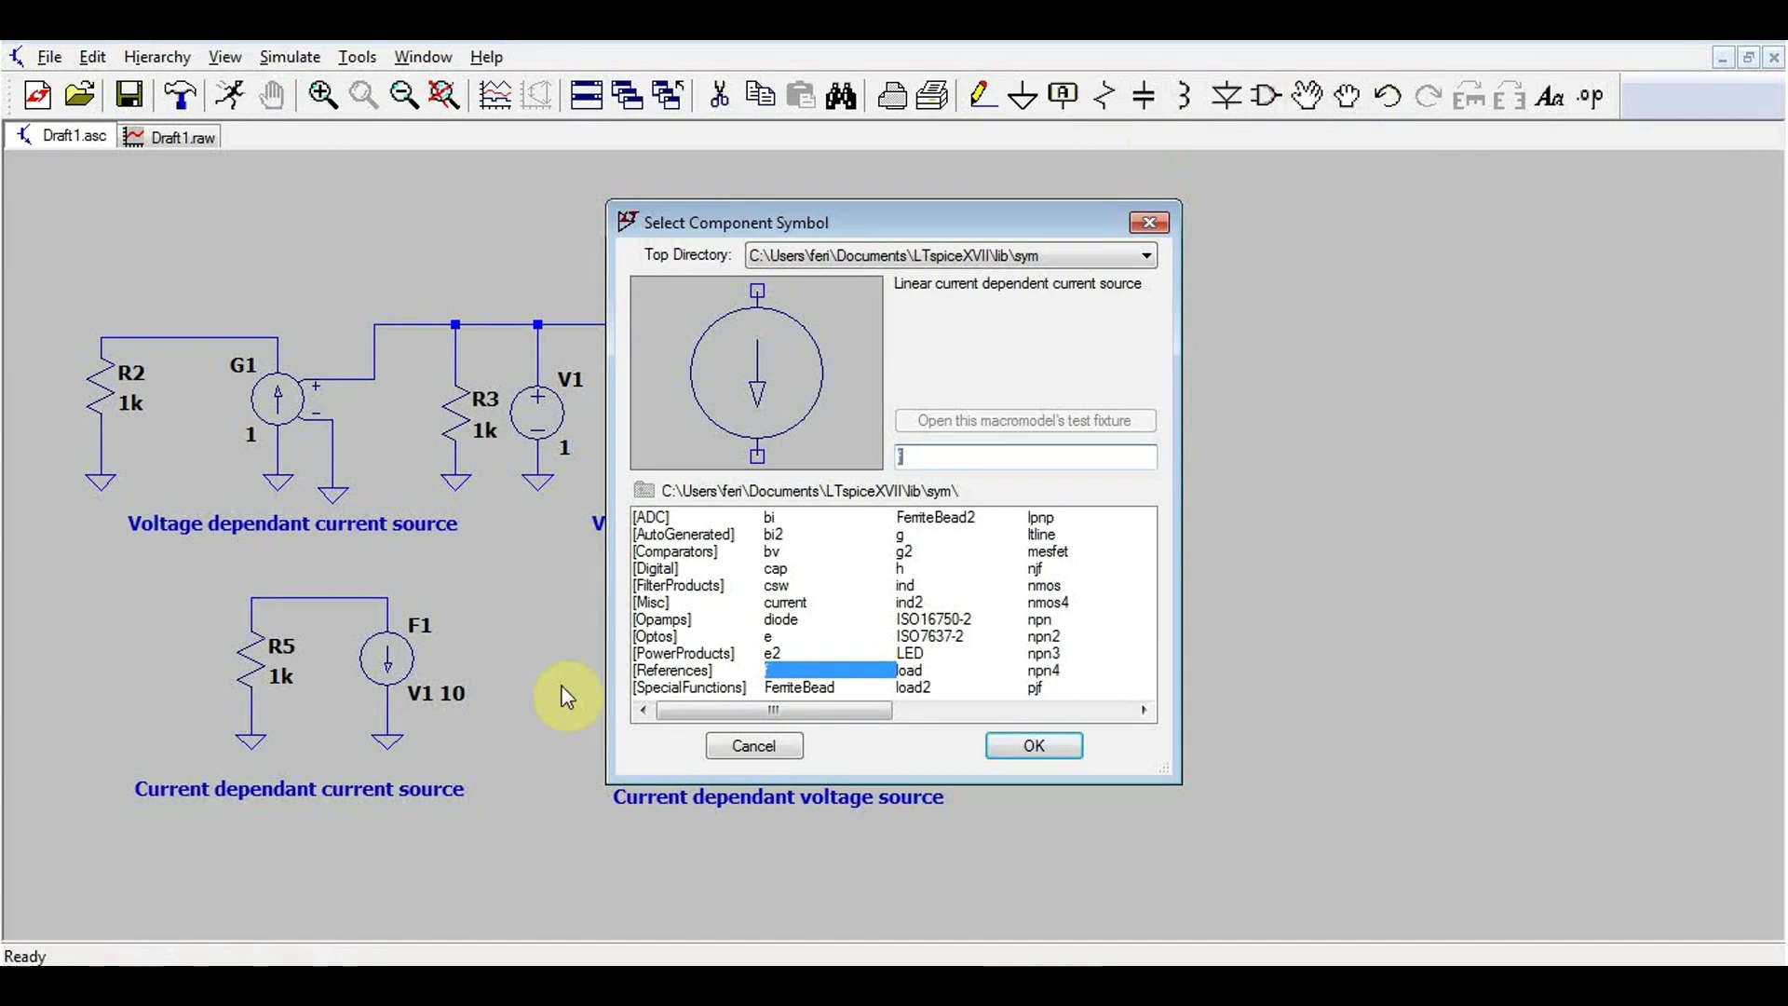
pyautogui.click(773, 551)
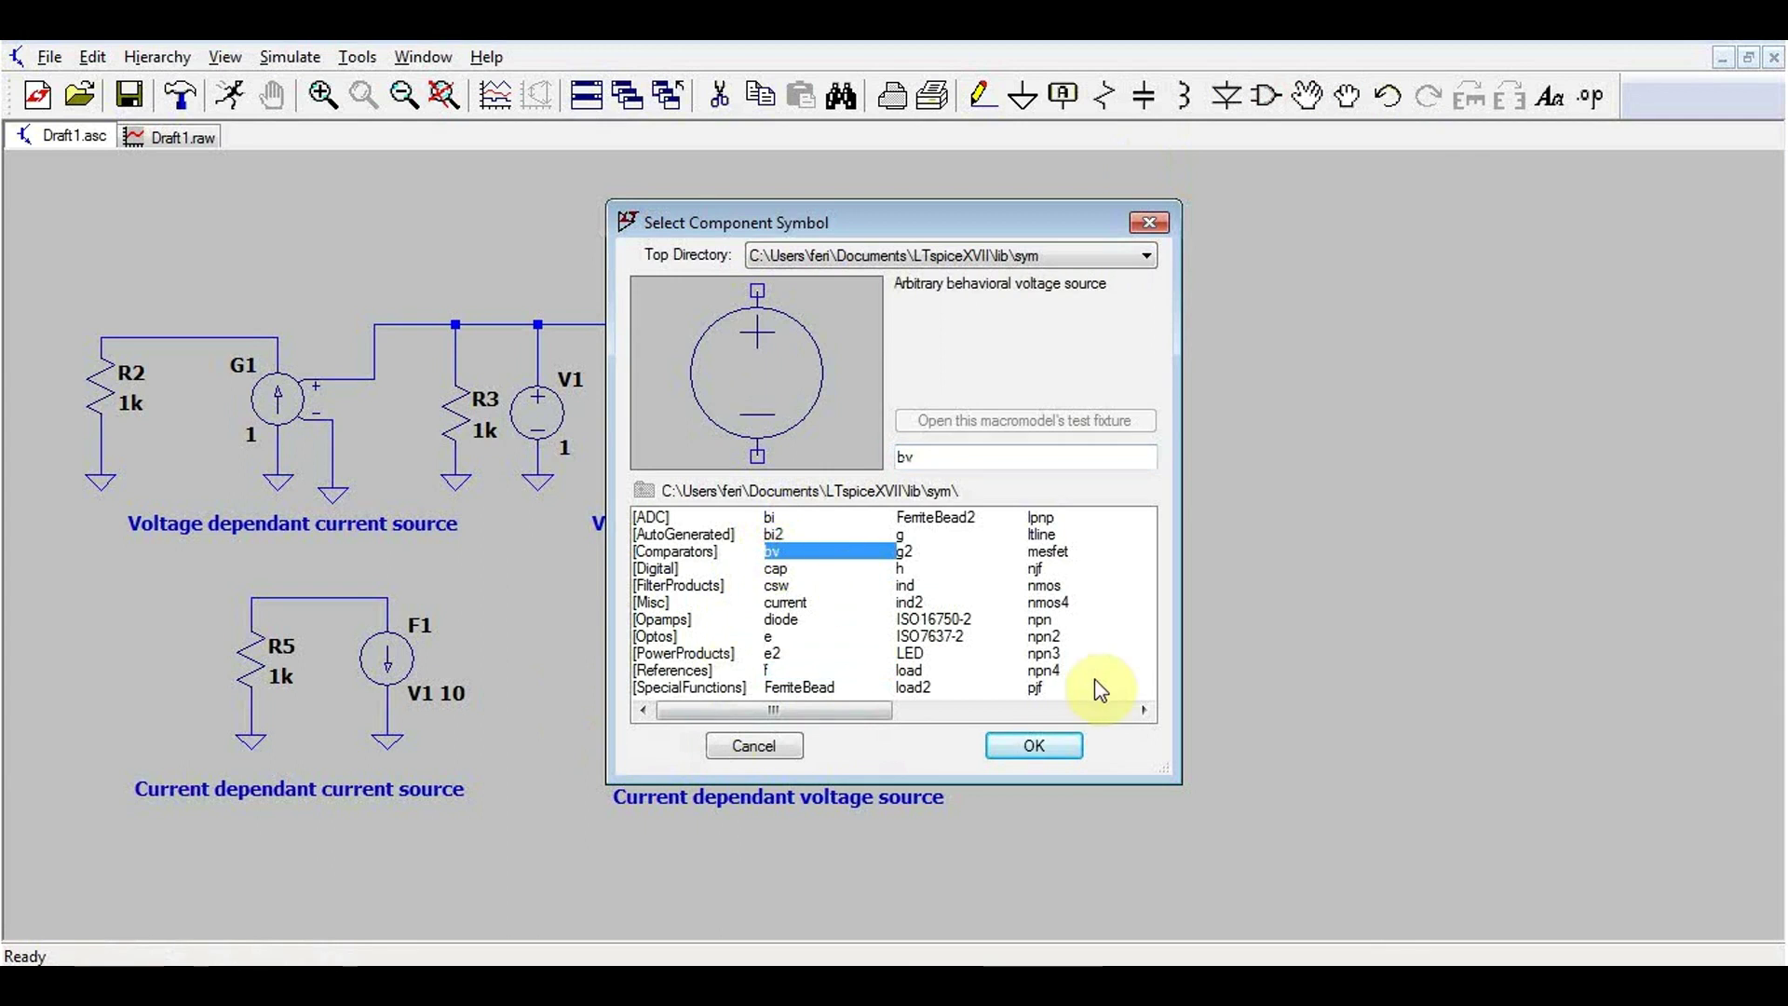
pyautogui.click(1036, 745)
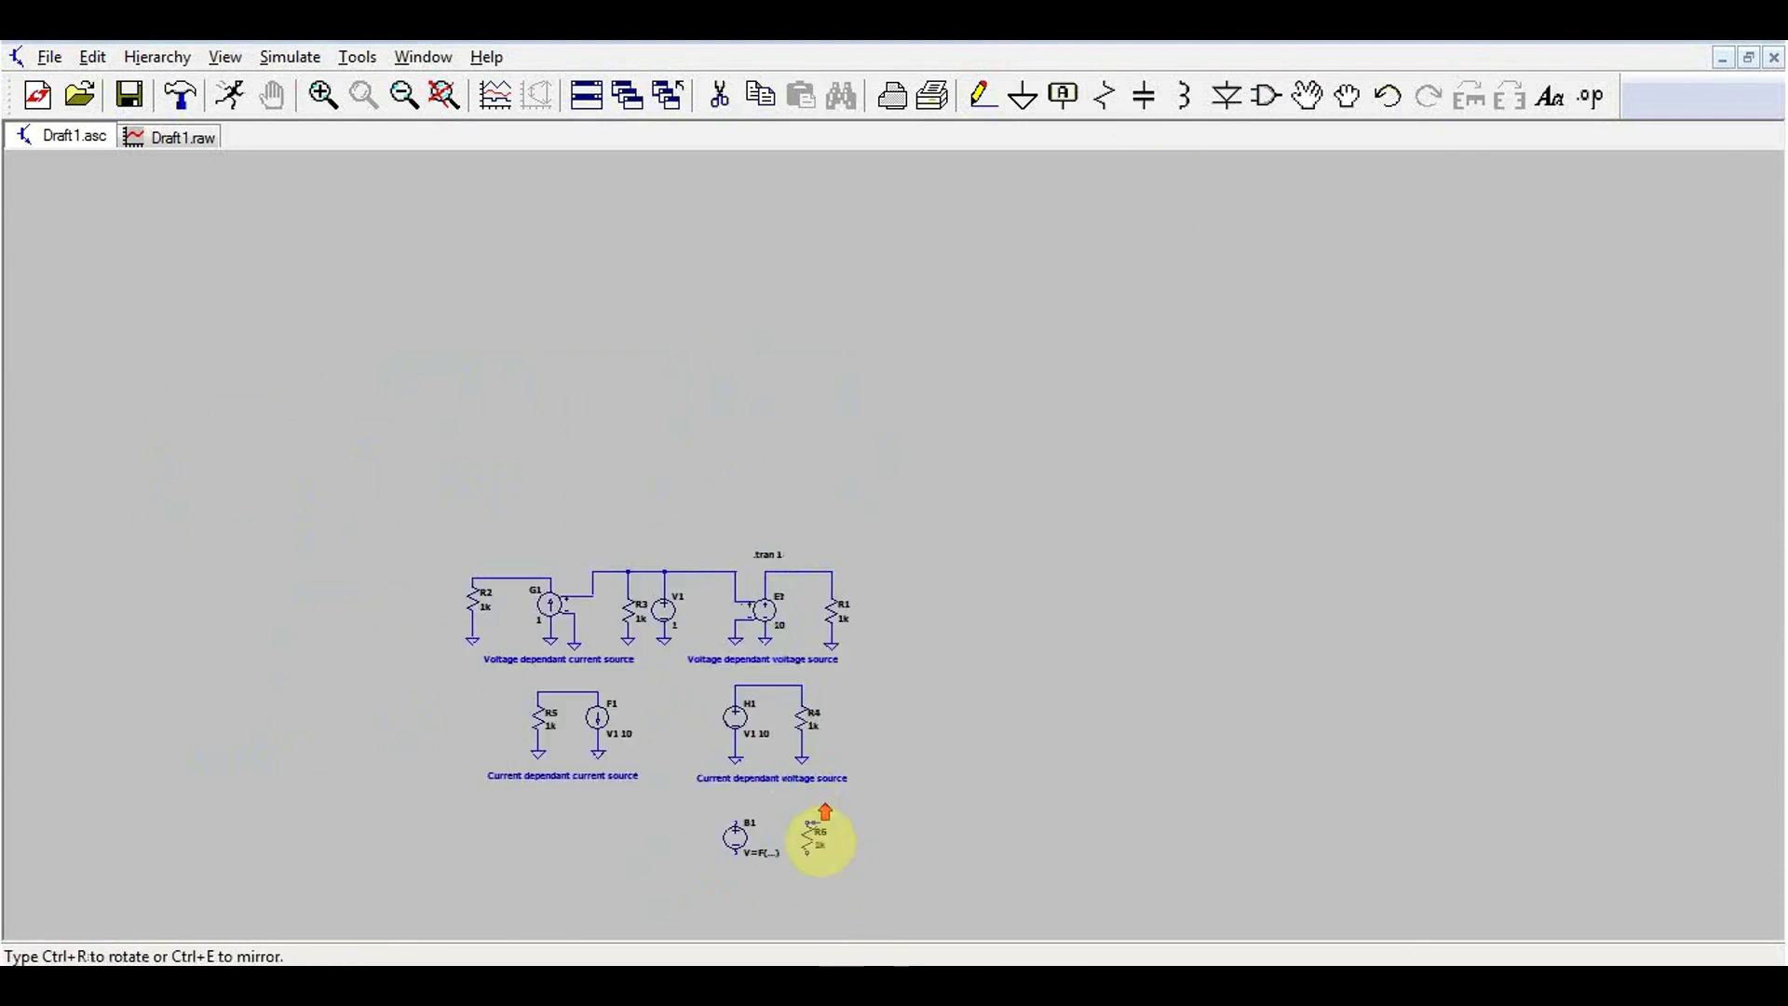
pyautogui.scroll(3, 824, 810)
pyautogui.press('F3')
pyautogui.click(798, 806)
pyautogui.click(669, 807)
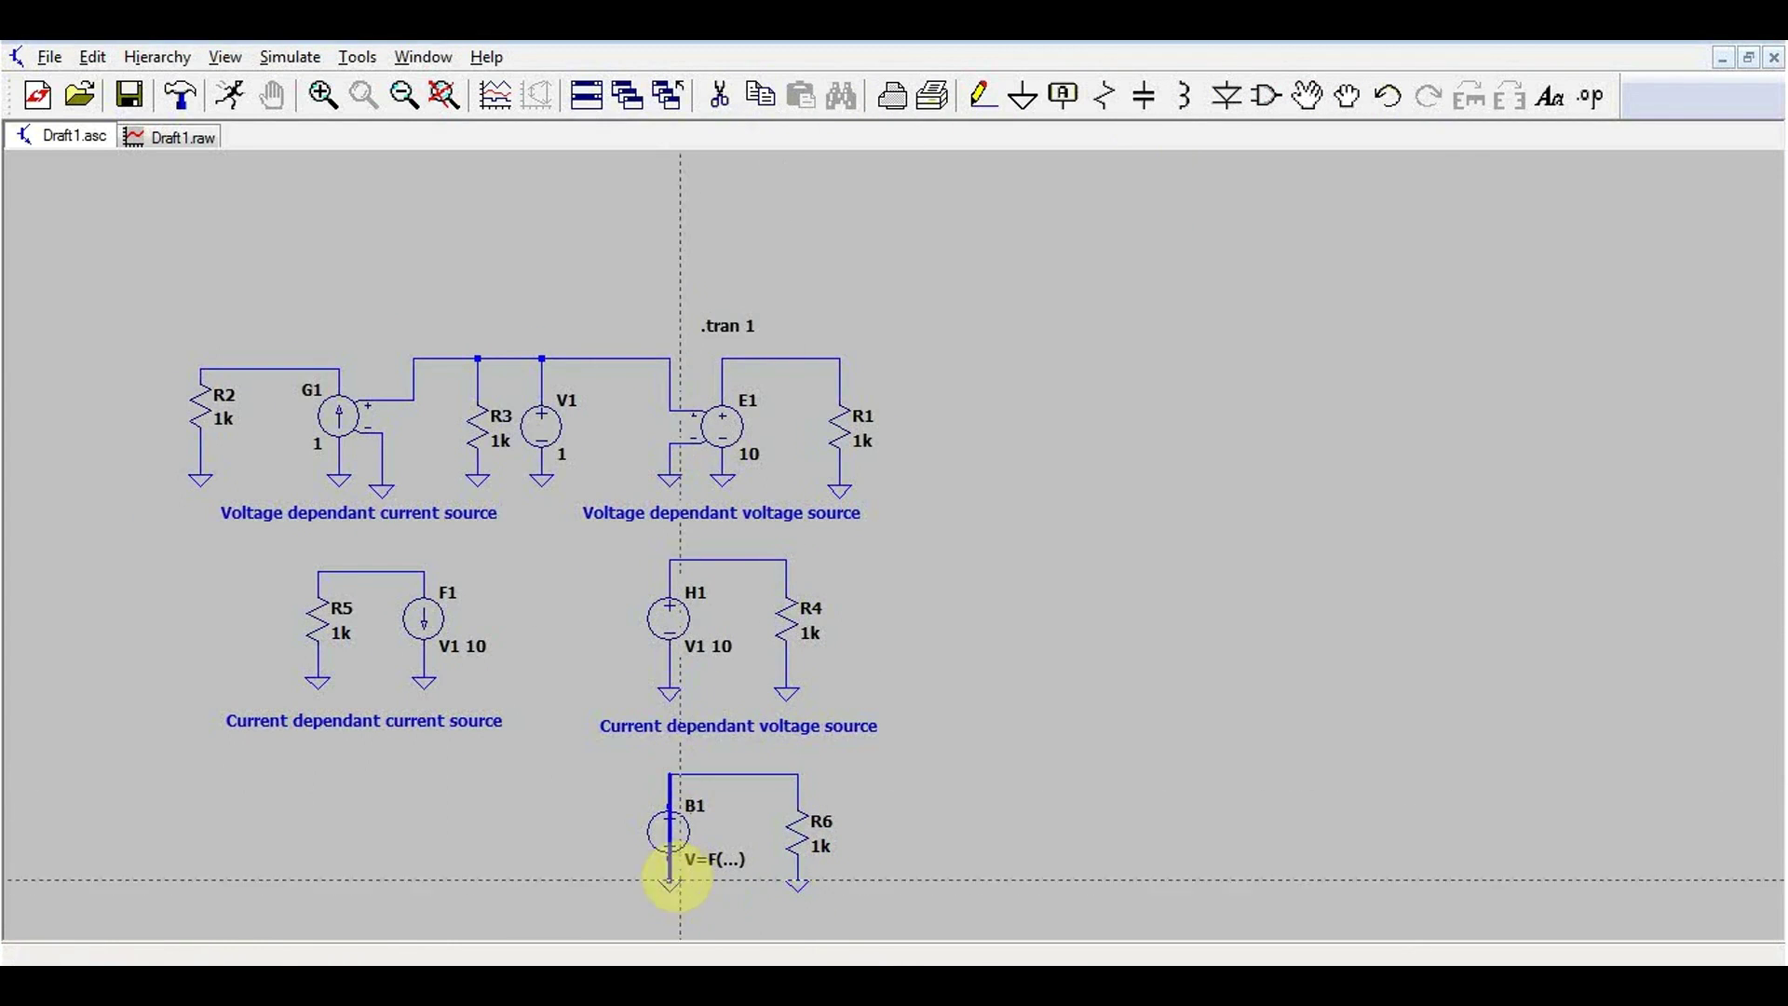
# Step: Enter B1's expression as V=I(R3)*10+5
pyautogui.rightClick(712, 855)
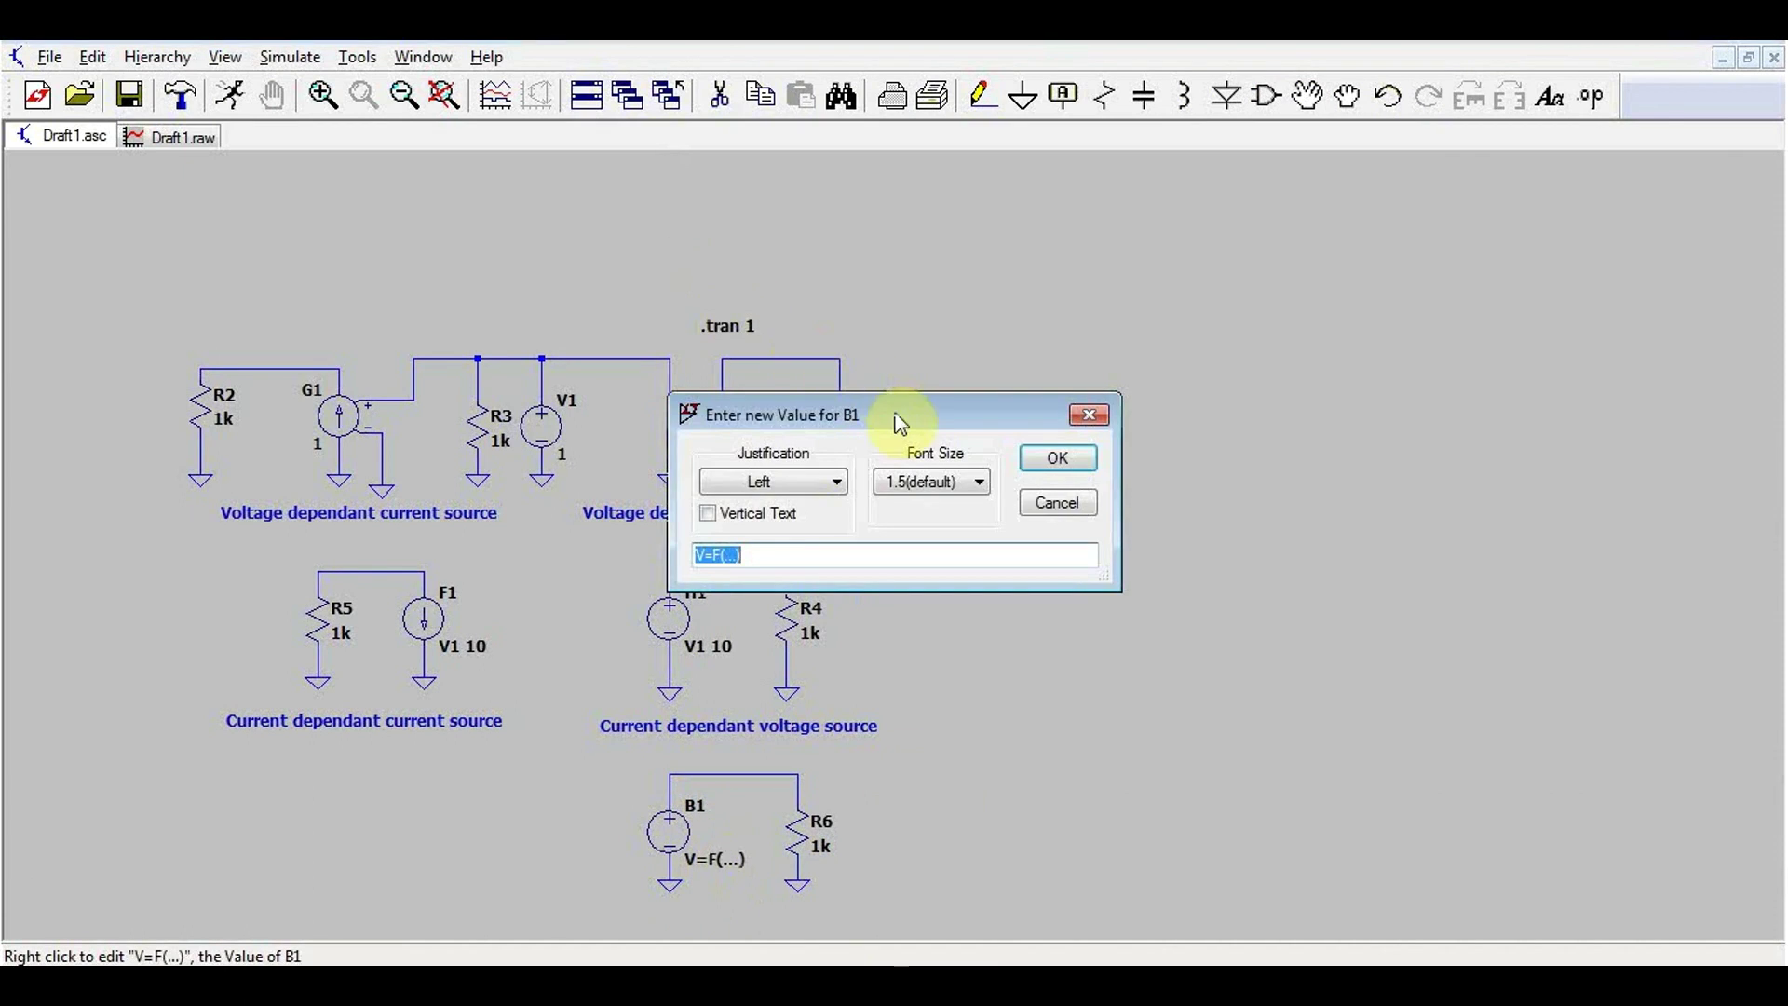
pyautogui.moveTo(899, 408); pyautogui.dragTo(1043, 380)
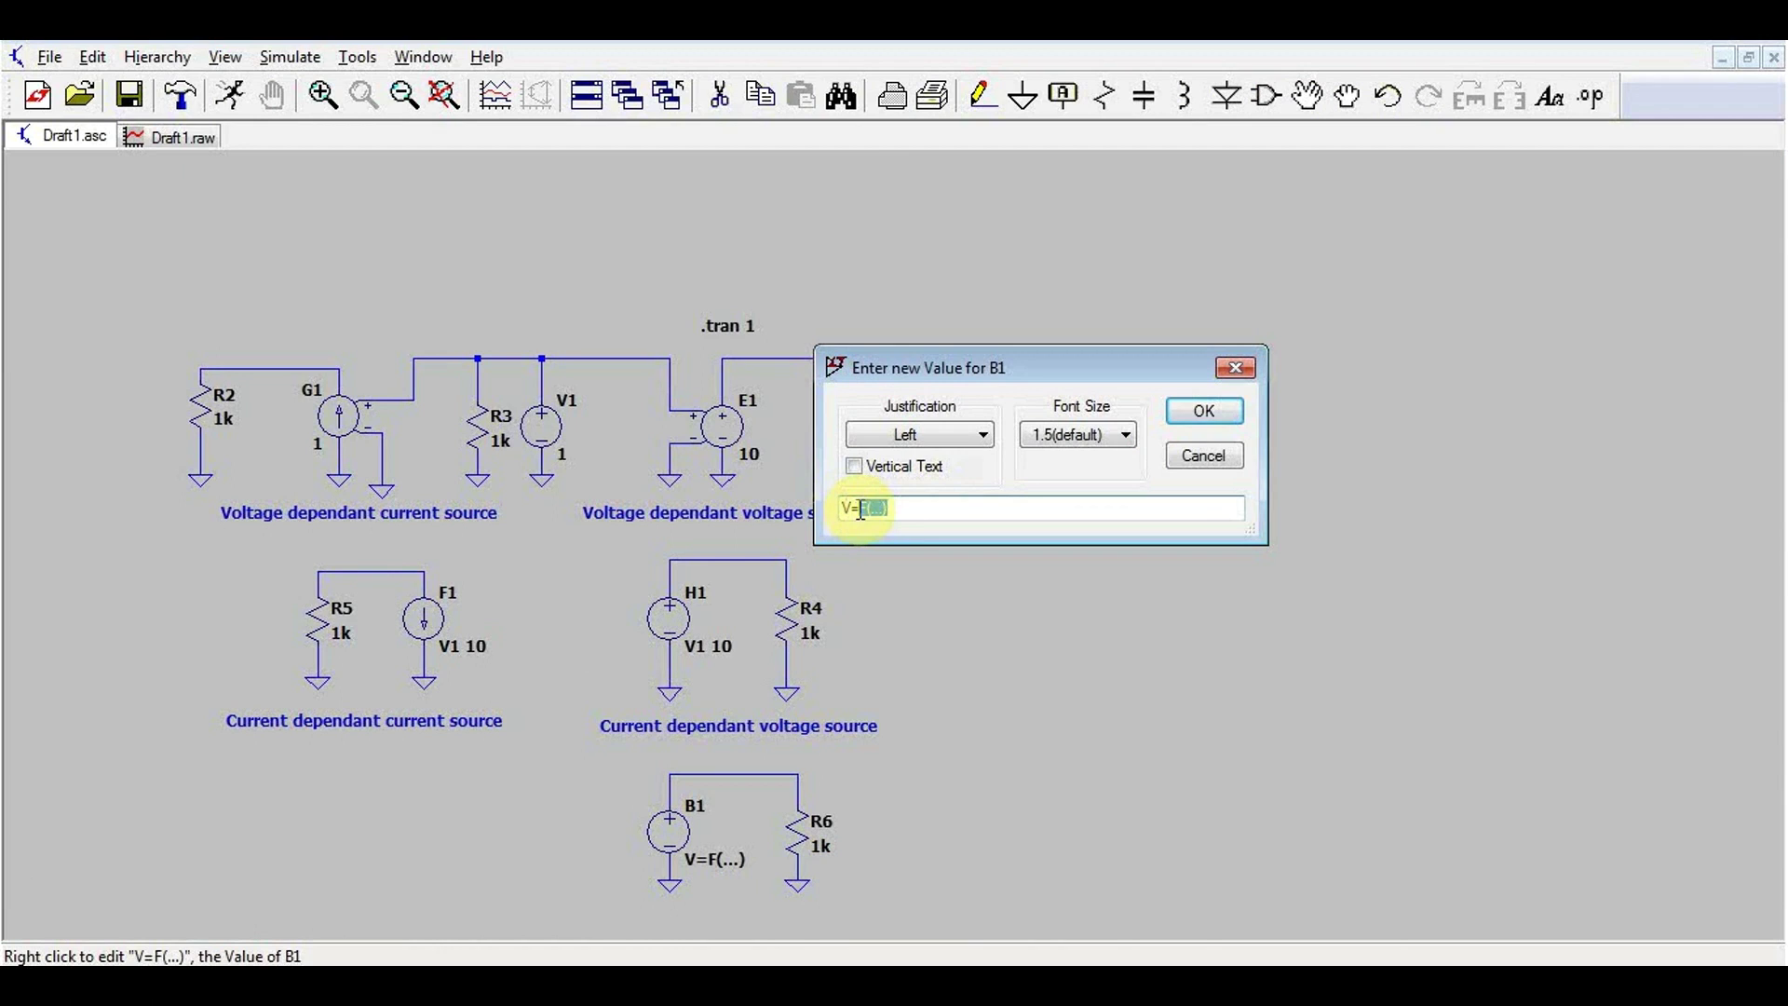
pyautogui.moveTo(1071, 374); pyautogui.dragTo(1177, 360)
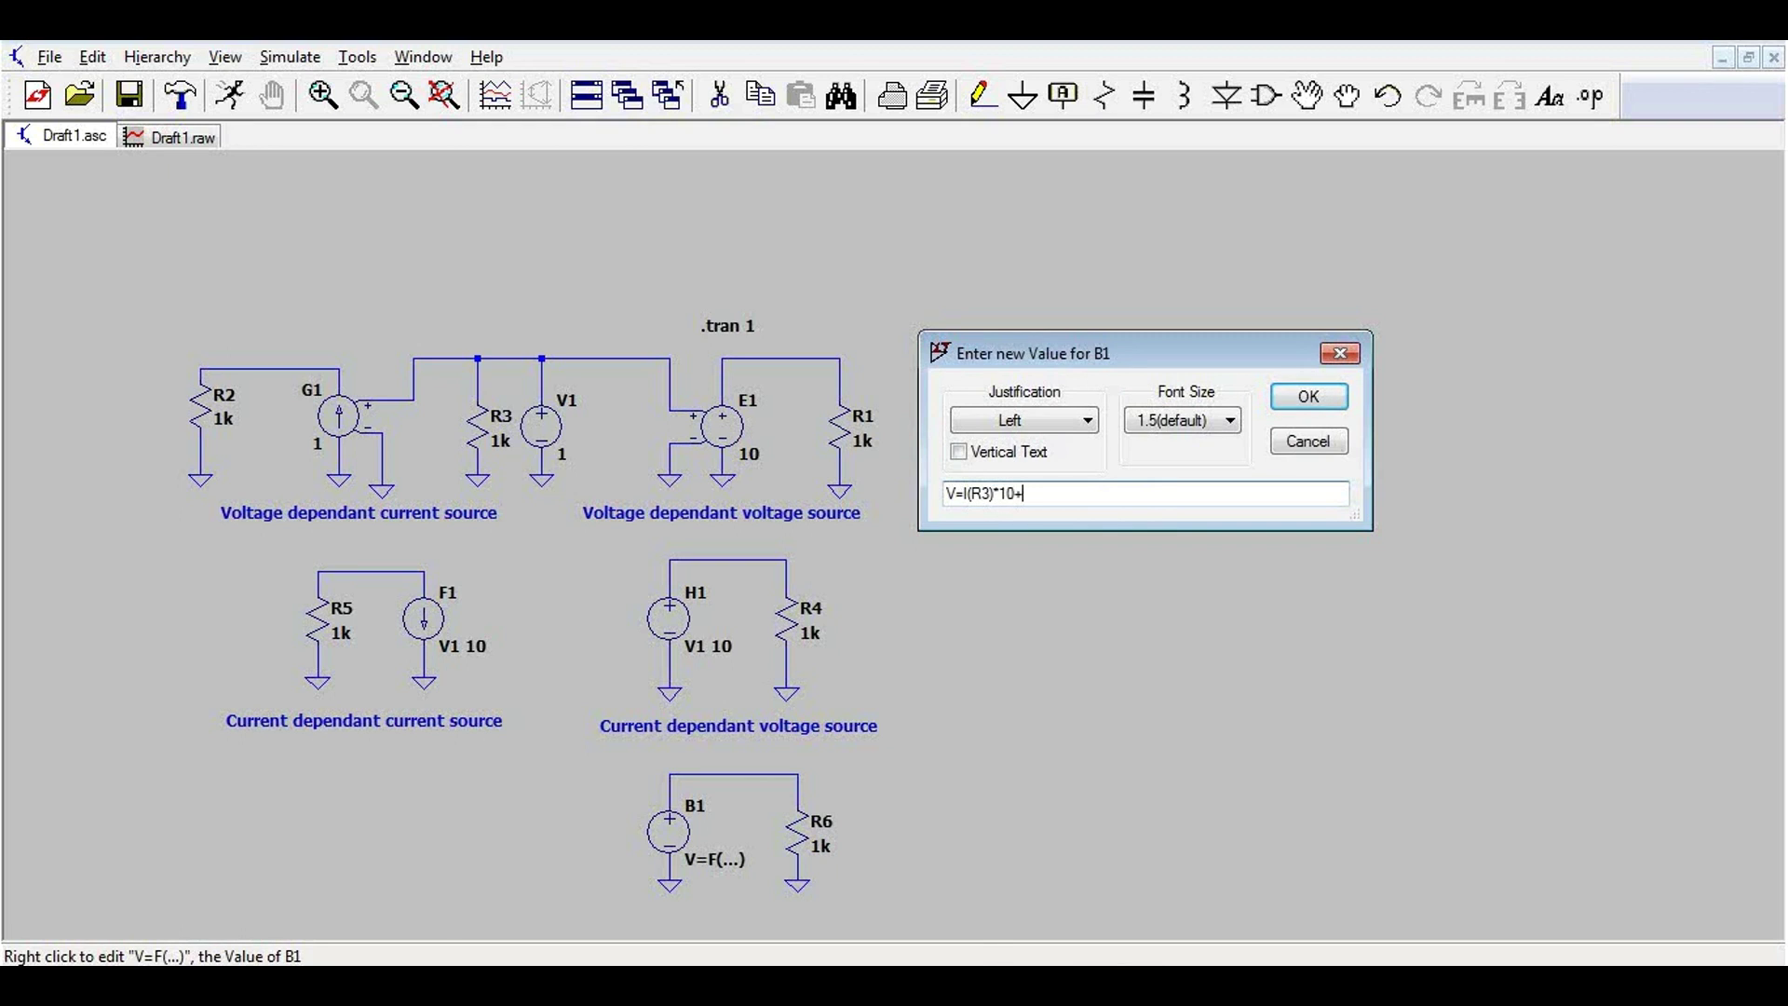
pyautogui.press('Return')
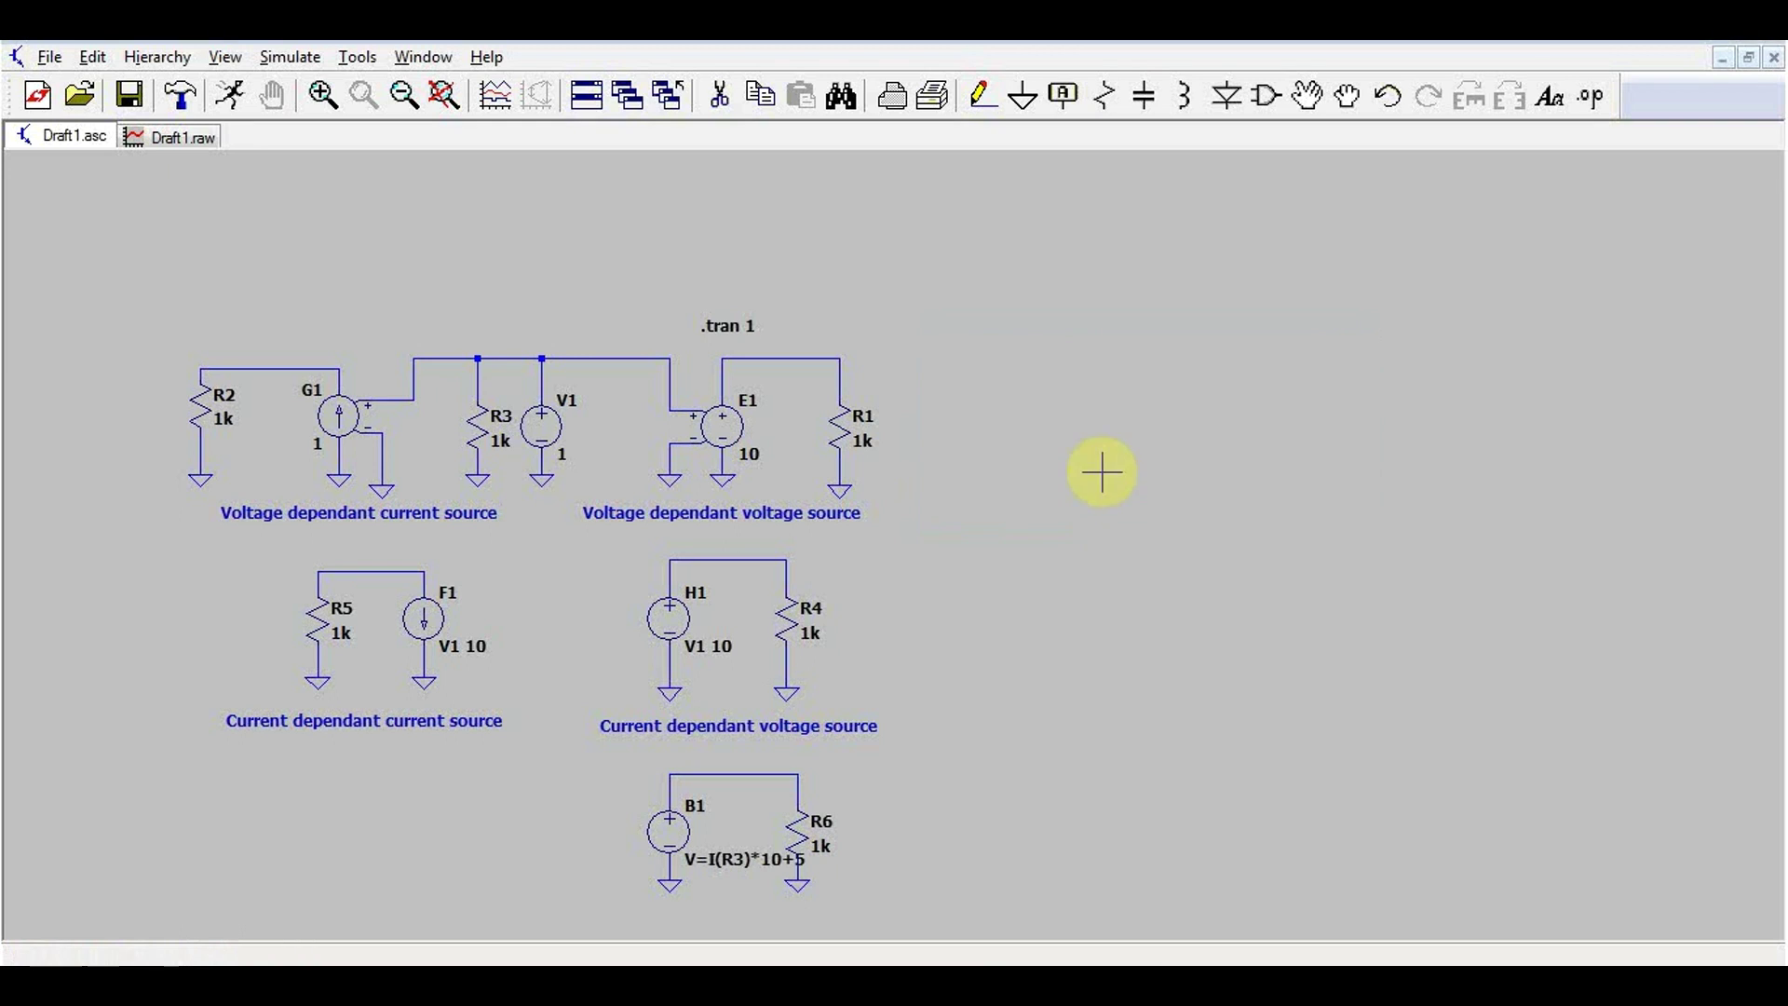
# Step: Move R6 with its wires so it sits level with B1's top wire
pyautogui.click(1355, 101)
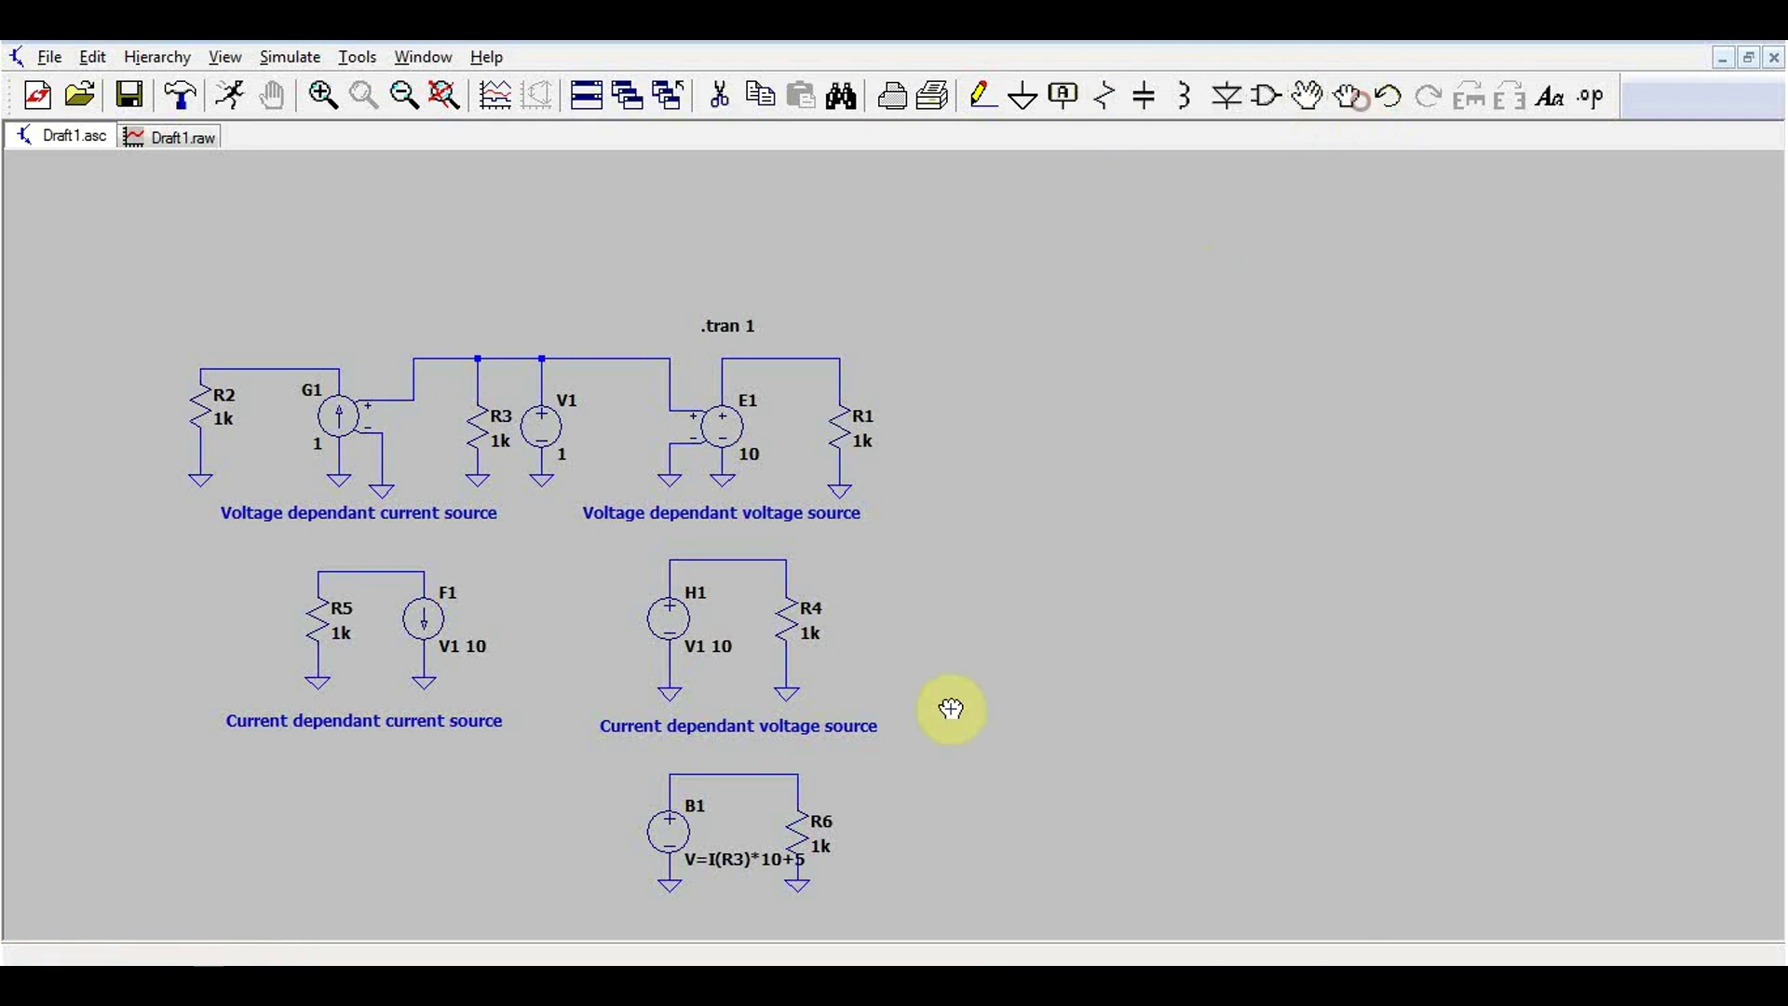
pyautogui.moveTo(885, 925); pyautogui.dragTo(773, 759)
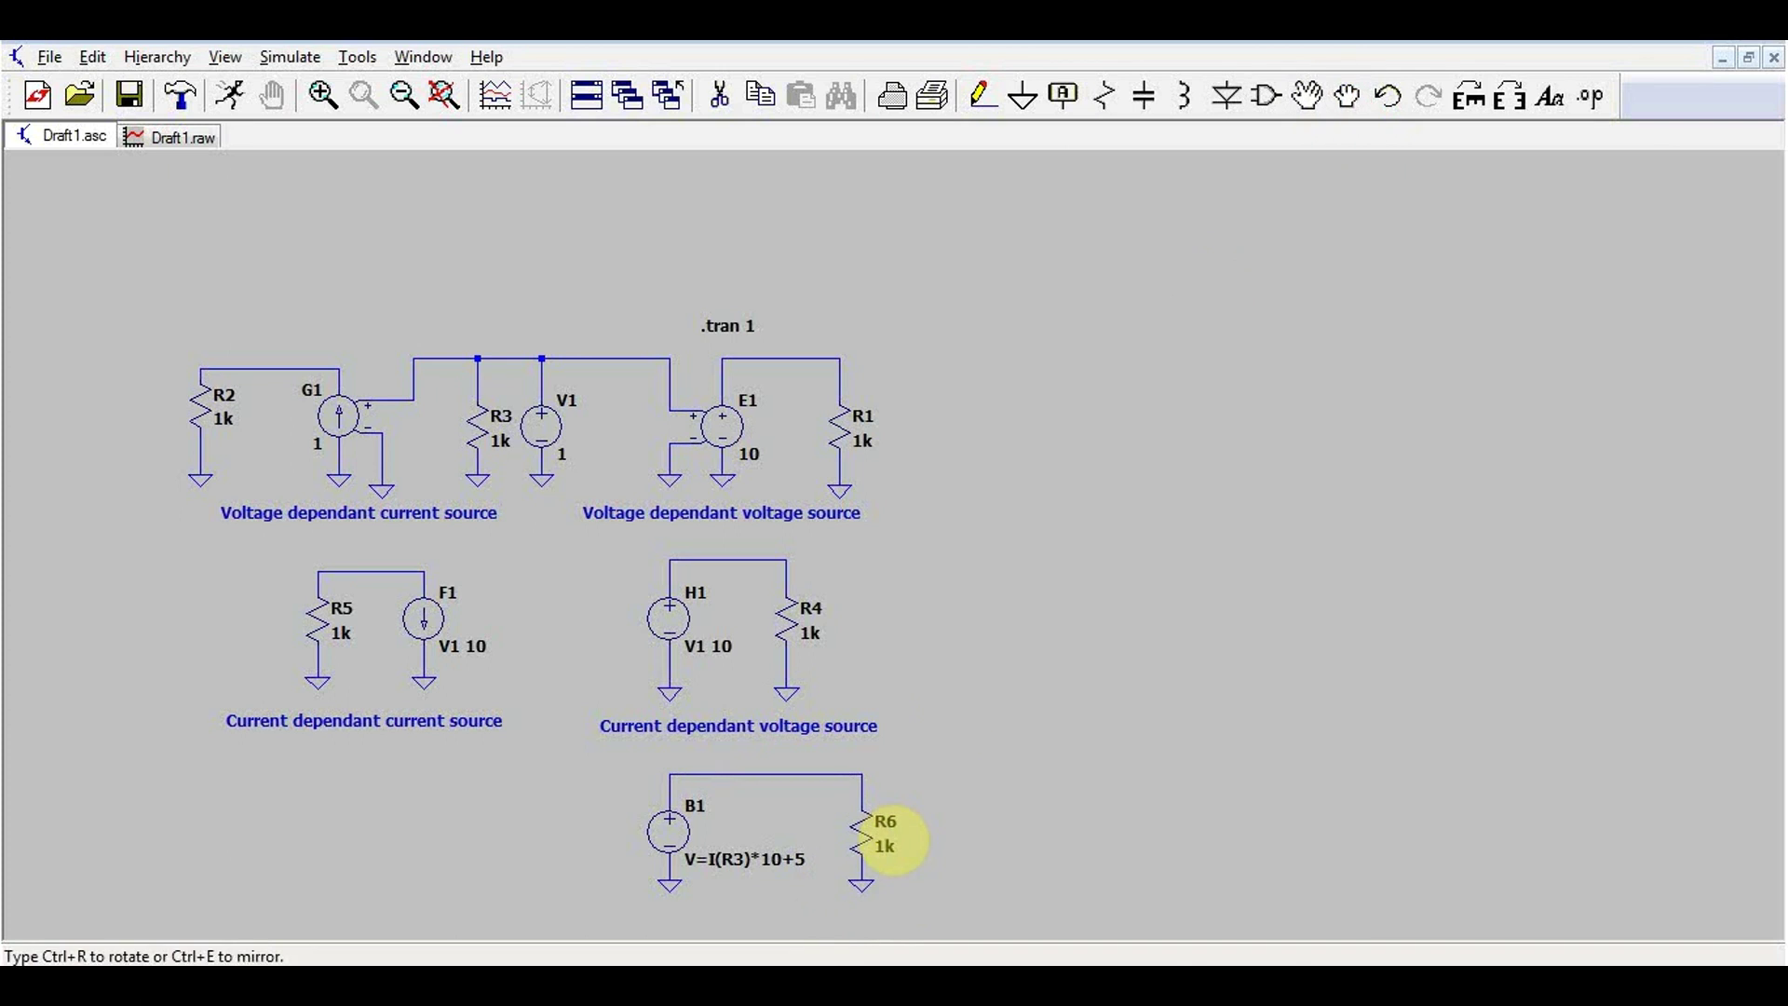
pyautogui.click(897, 829)
# Step: Run the simulation and plot I(R3) and B1's output voltage, about 5.01 V
pyautogui.click(228, 93)
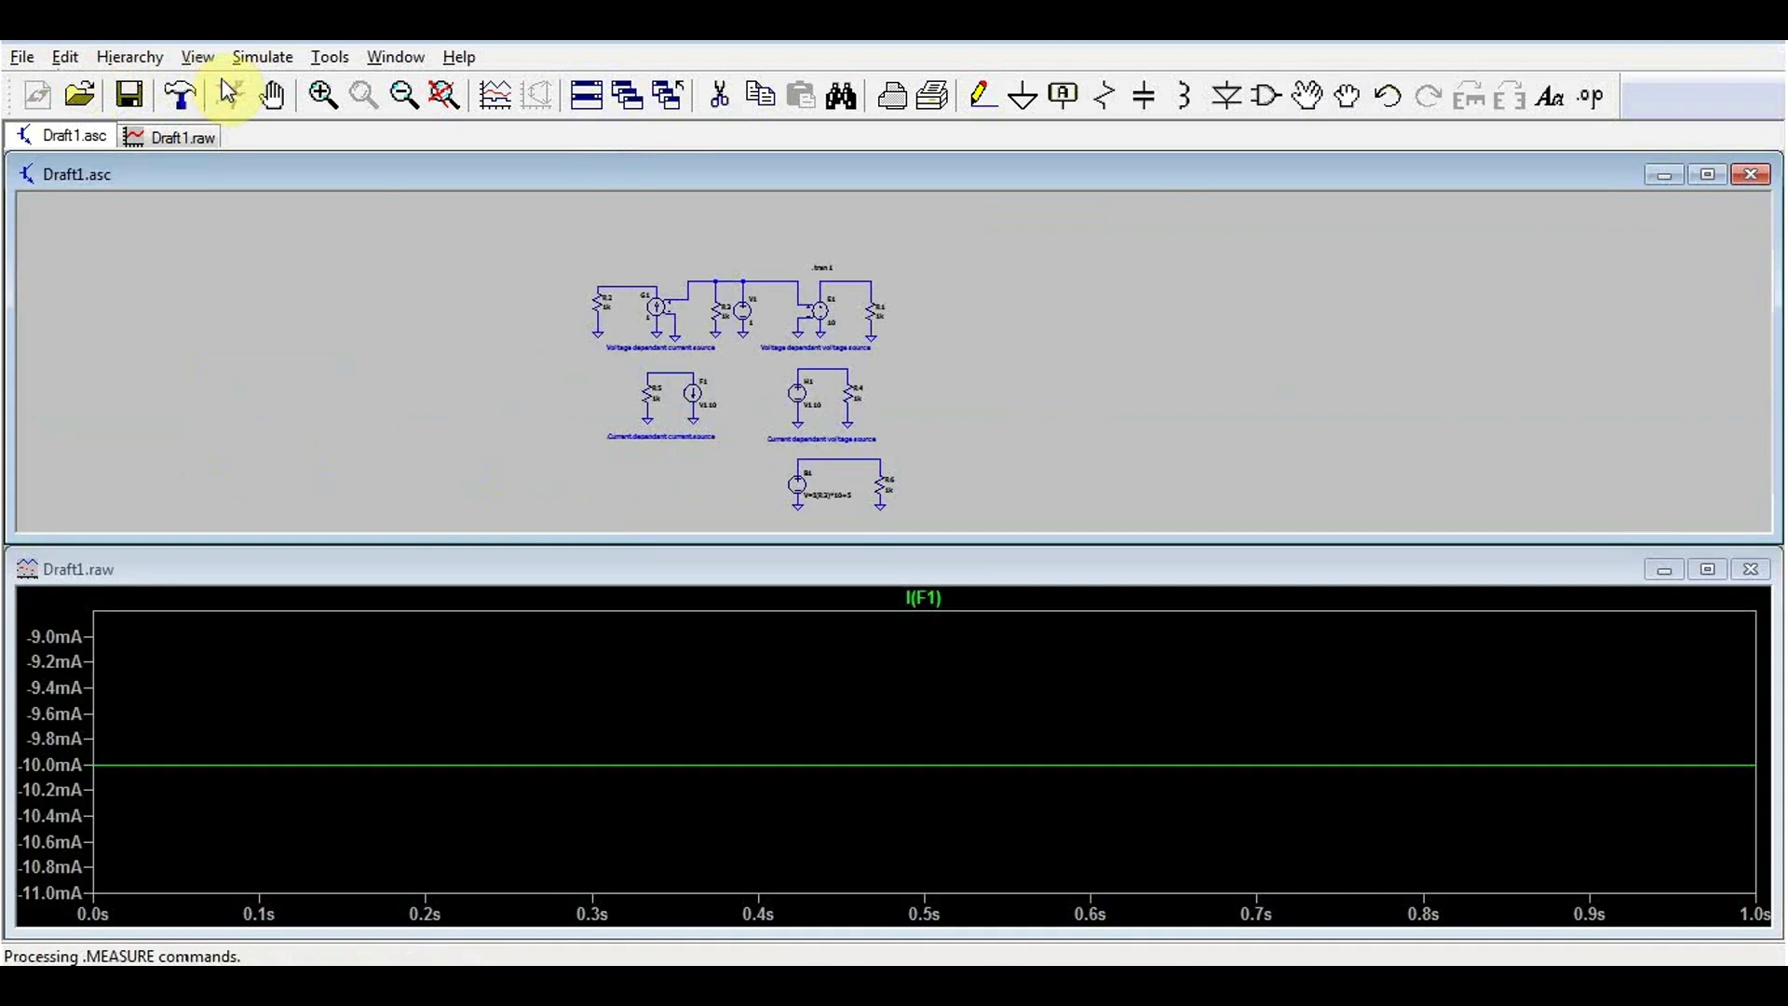
pyautogui.click(867, 457)
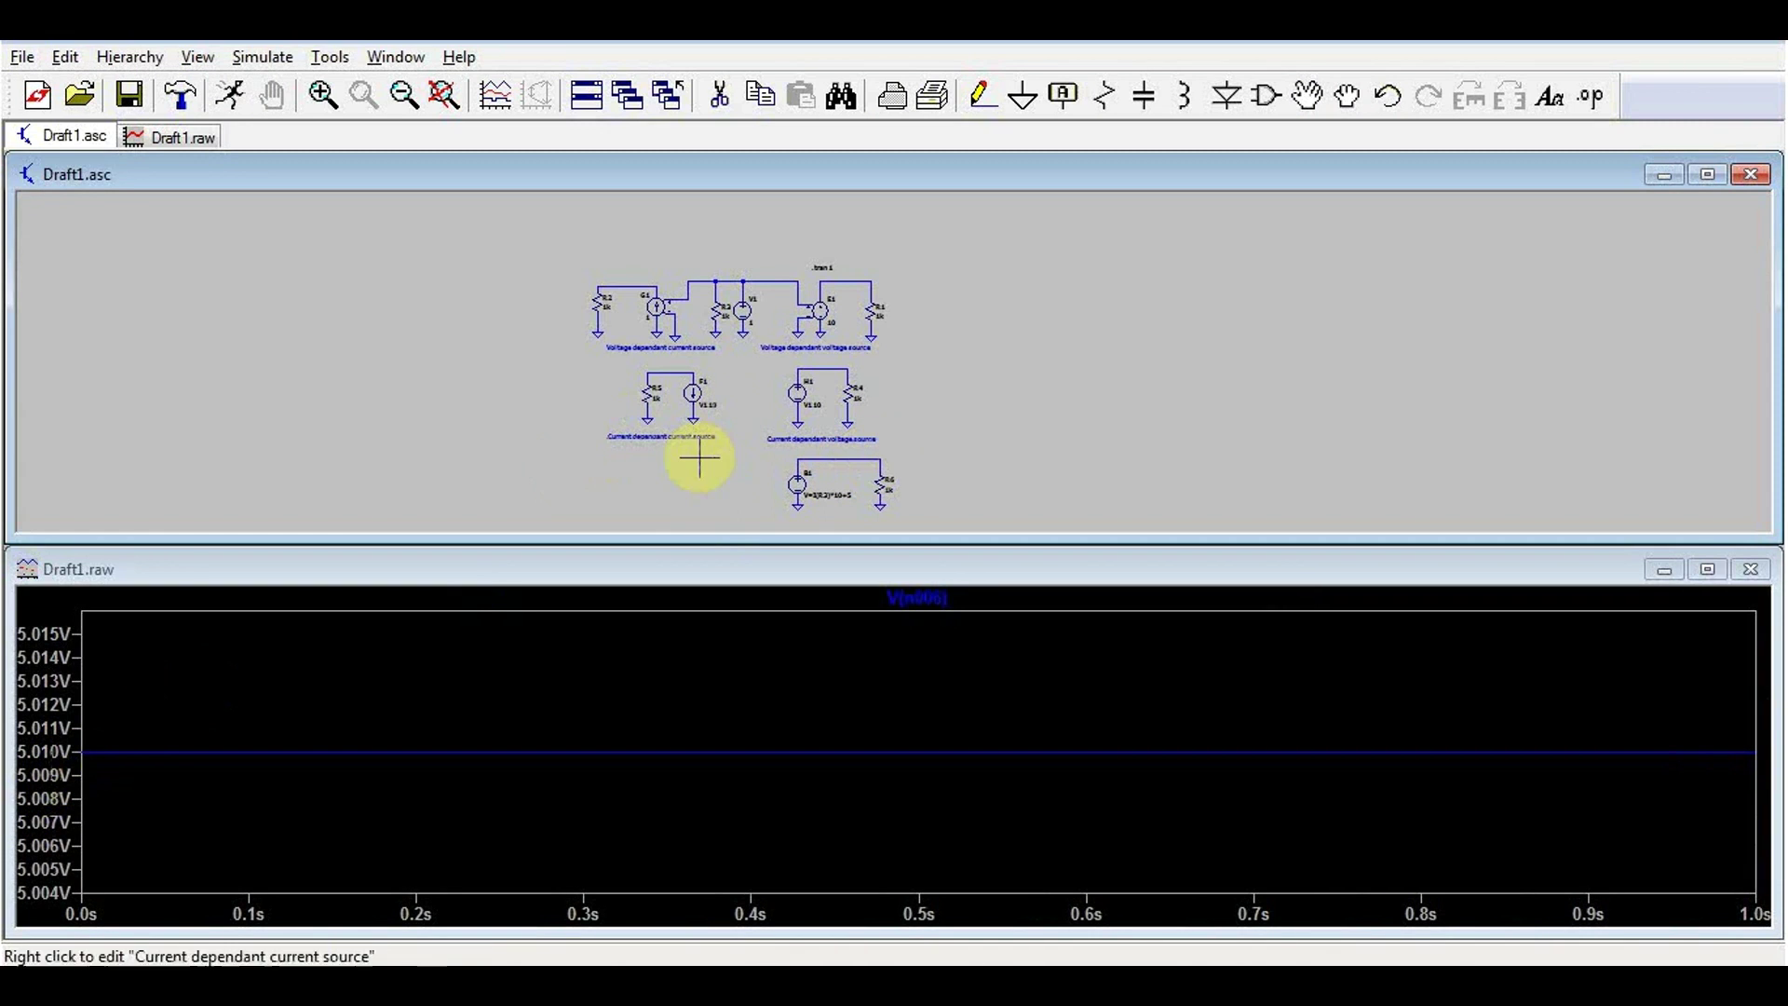
pyautogui.scroll(1, 782, 391)
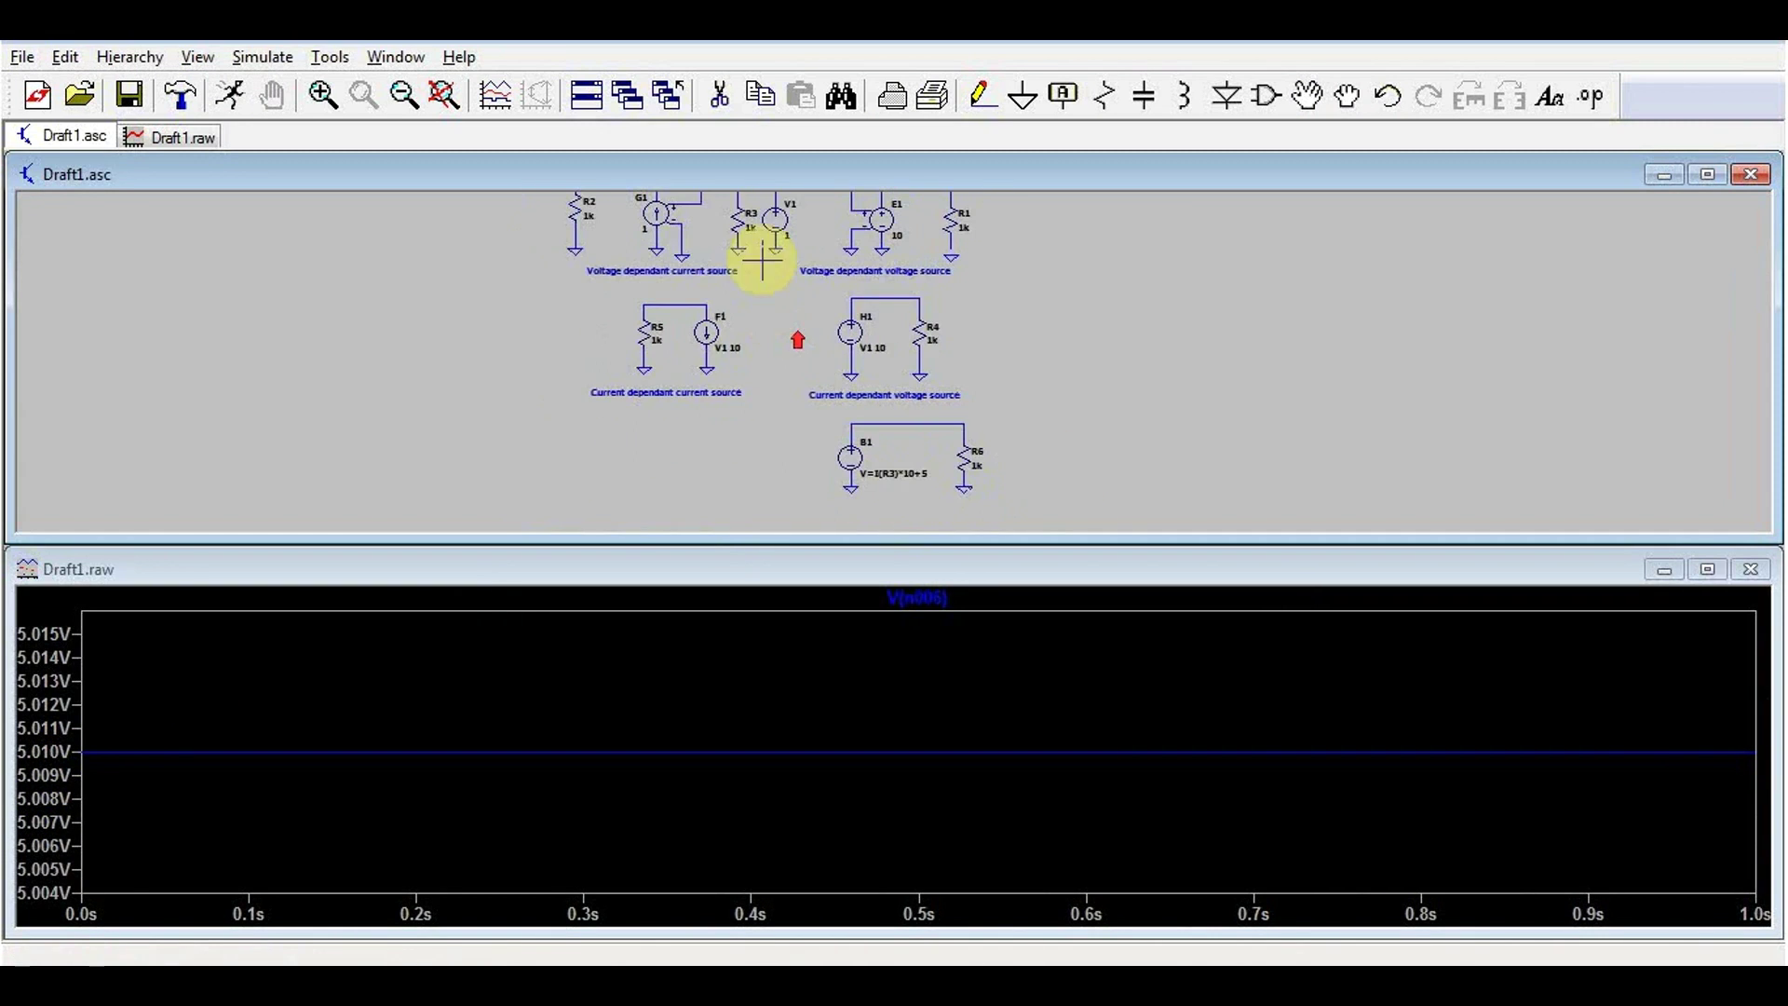
pyautogui.click(746, 210)
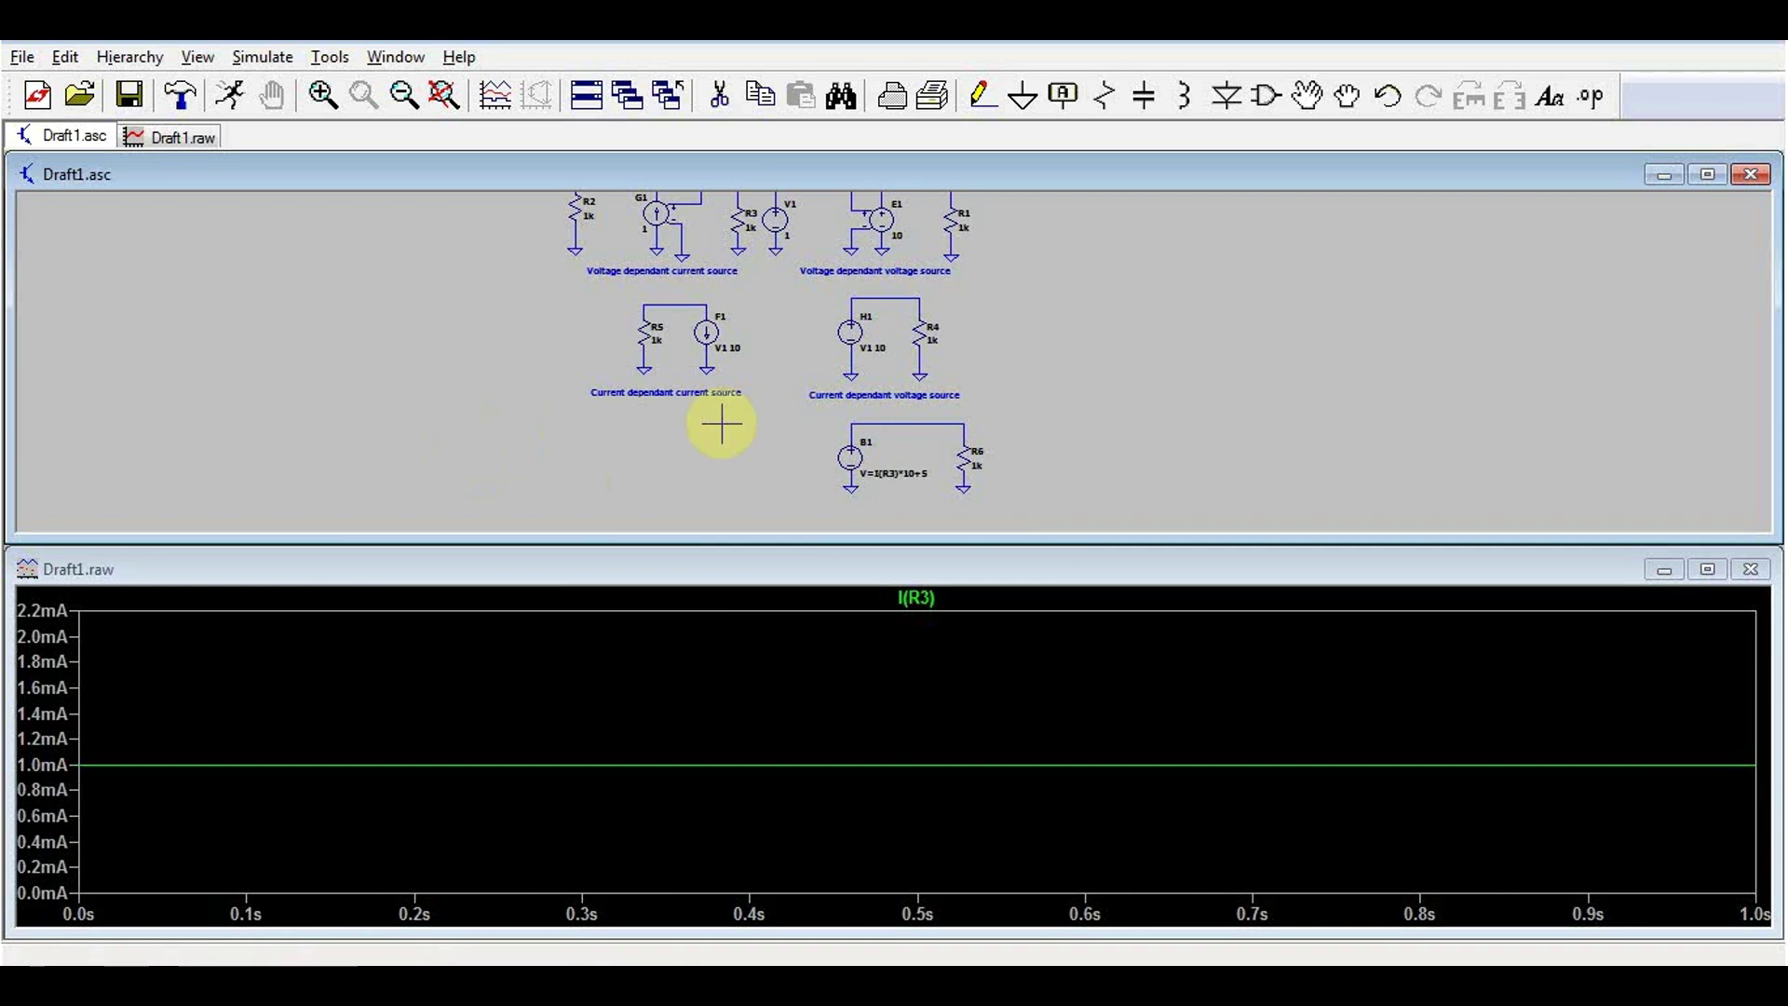
pyautogui.click(939, 424)
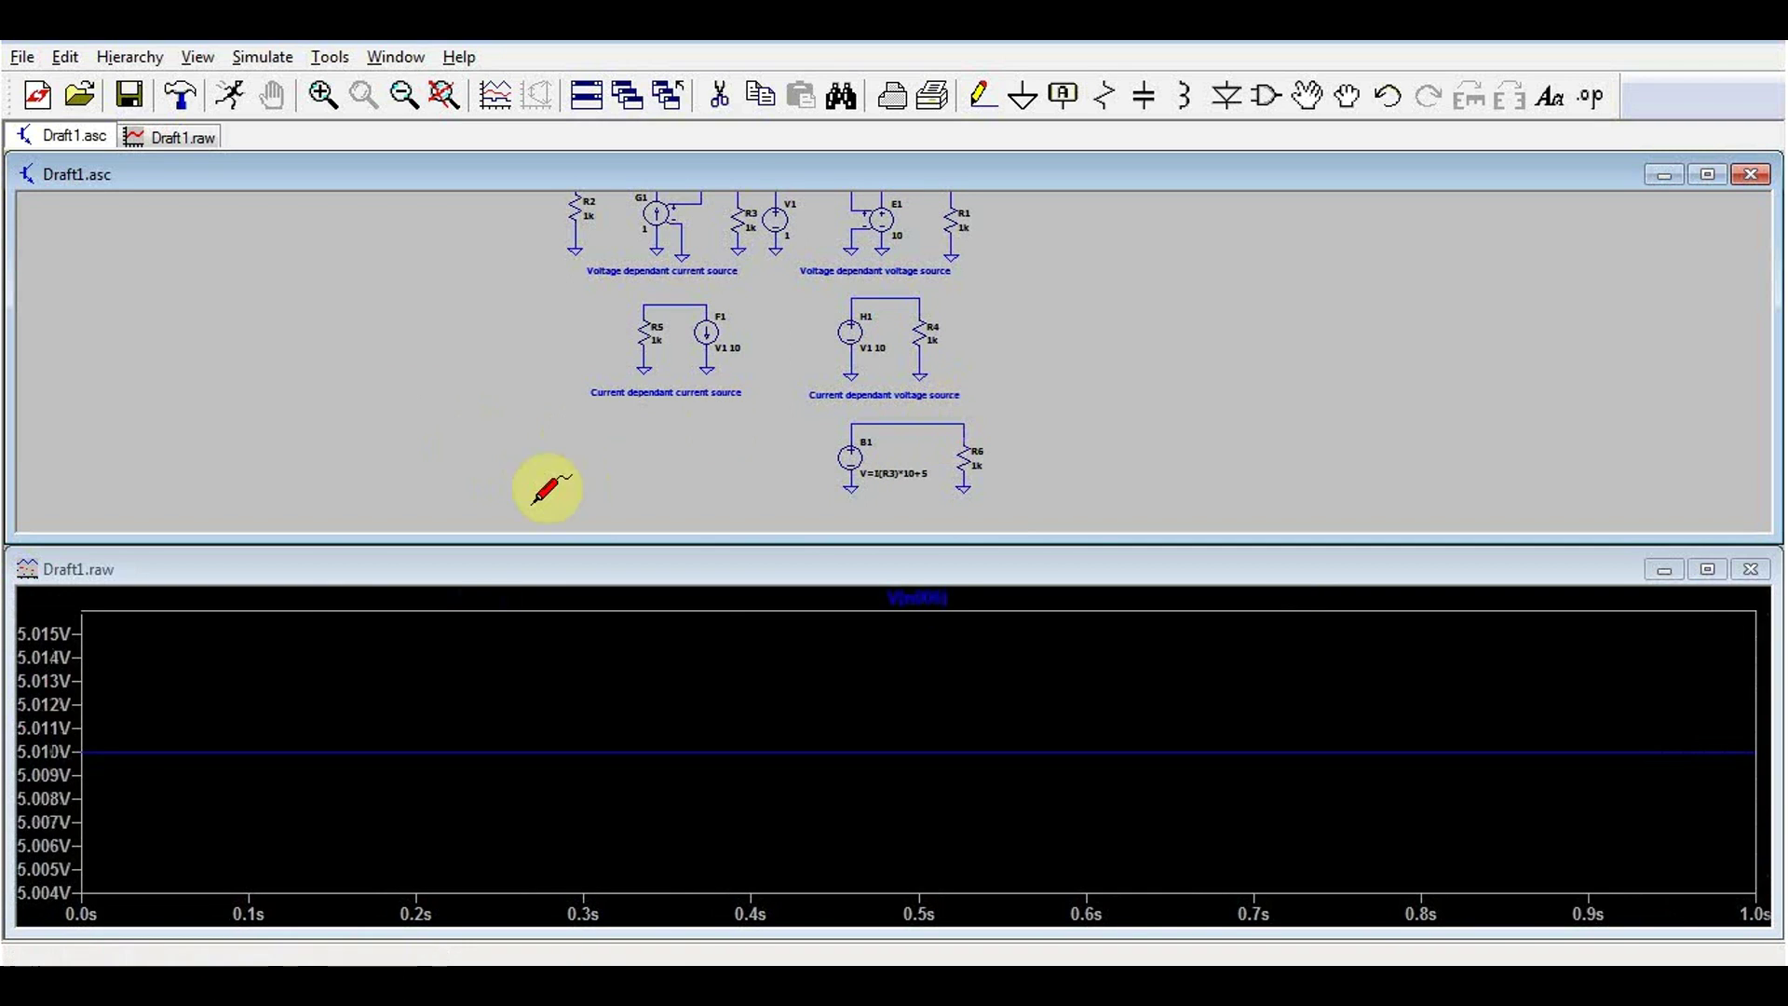
# Step: Extend B1's formula to V=I(R3)*10+5+I(R5)+V(n001)
pyautogui.rightClick(910, 473)
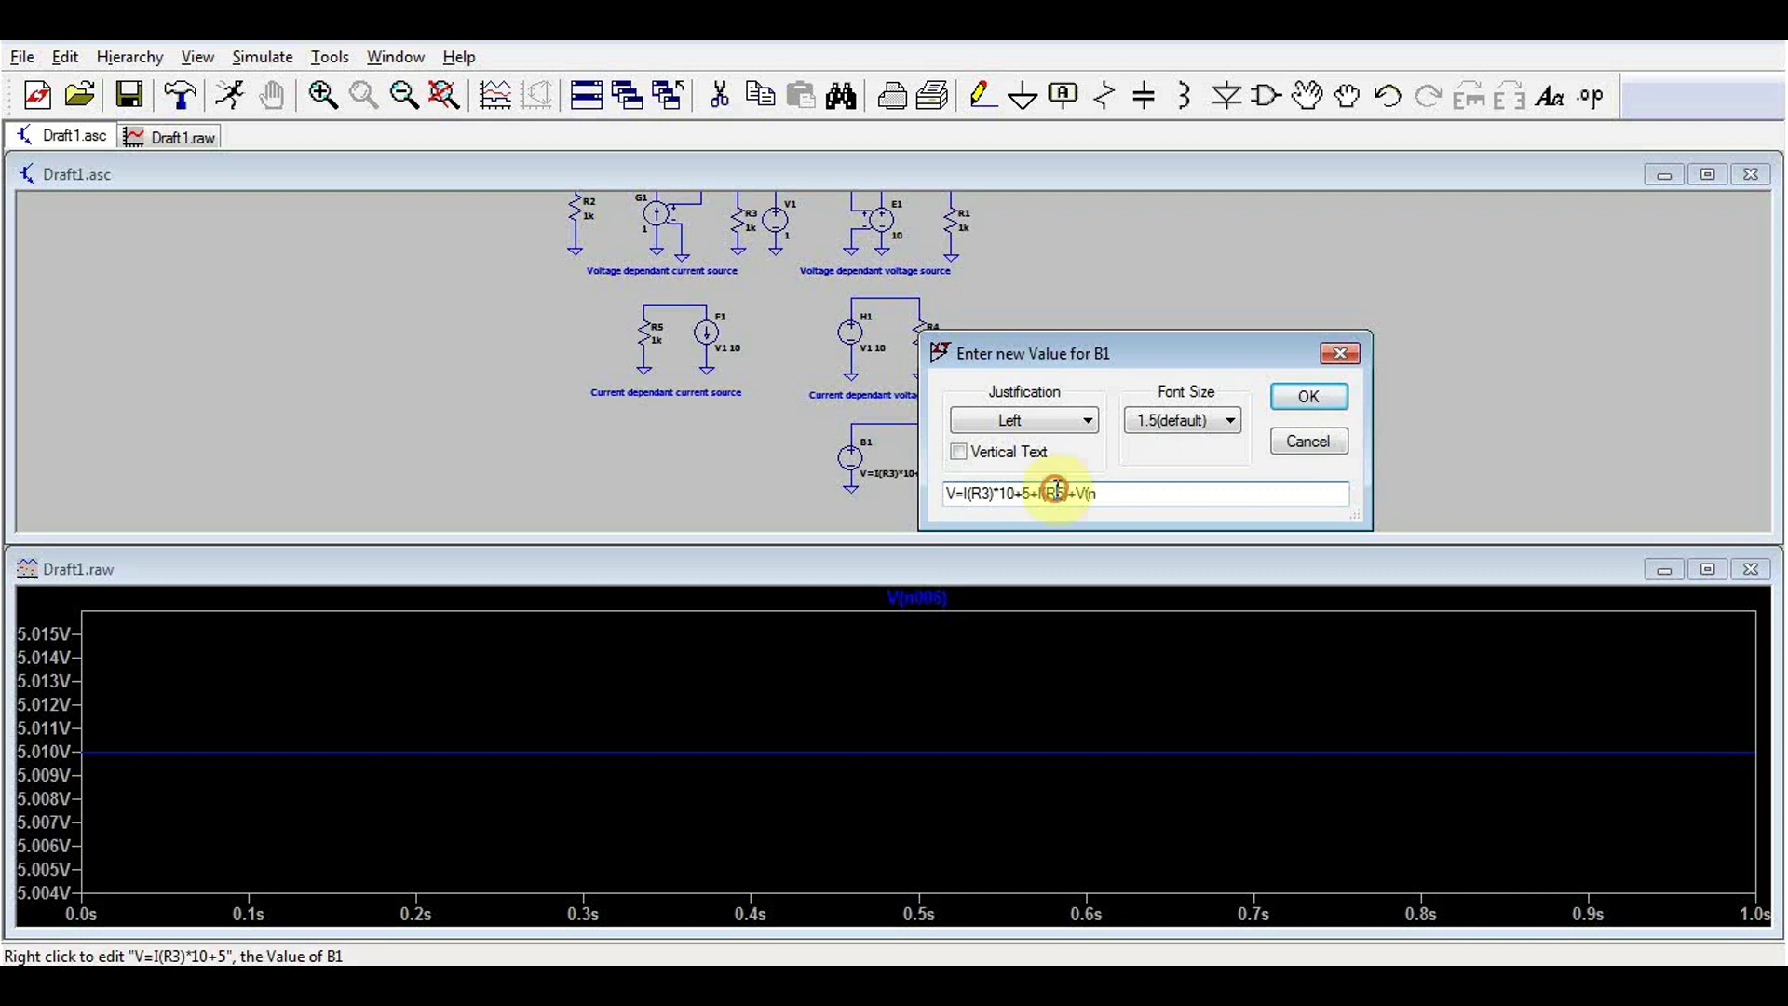
pyautogui.write('001)')
pyautogui.press('Return')
# Step: Shift R6 right to straighten its wire, rerun, and plot B1's output at about 6.02 V
pyautogui.scroll(2, 1082, 441)
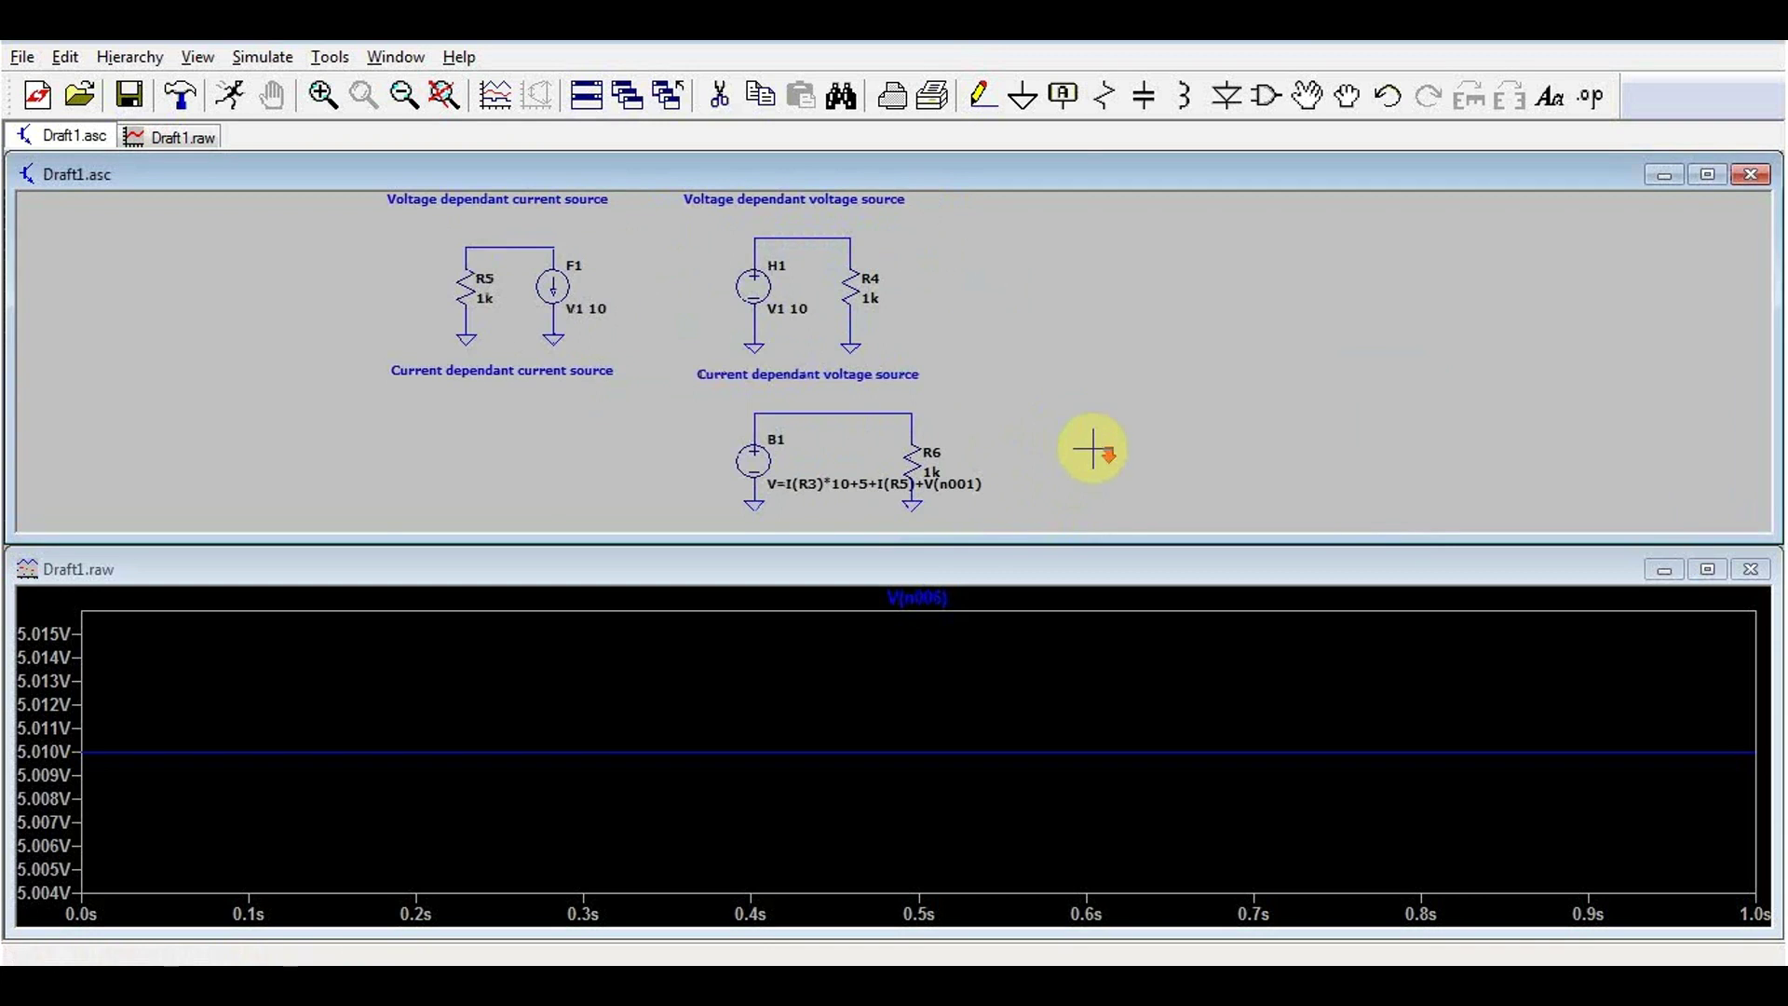
pyautogui.click(1346, 96)
pyautogui.moveTo(872, 400); pyautogui.dragTo(918, 467)
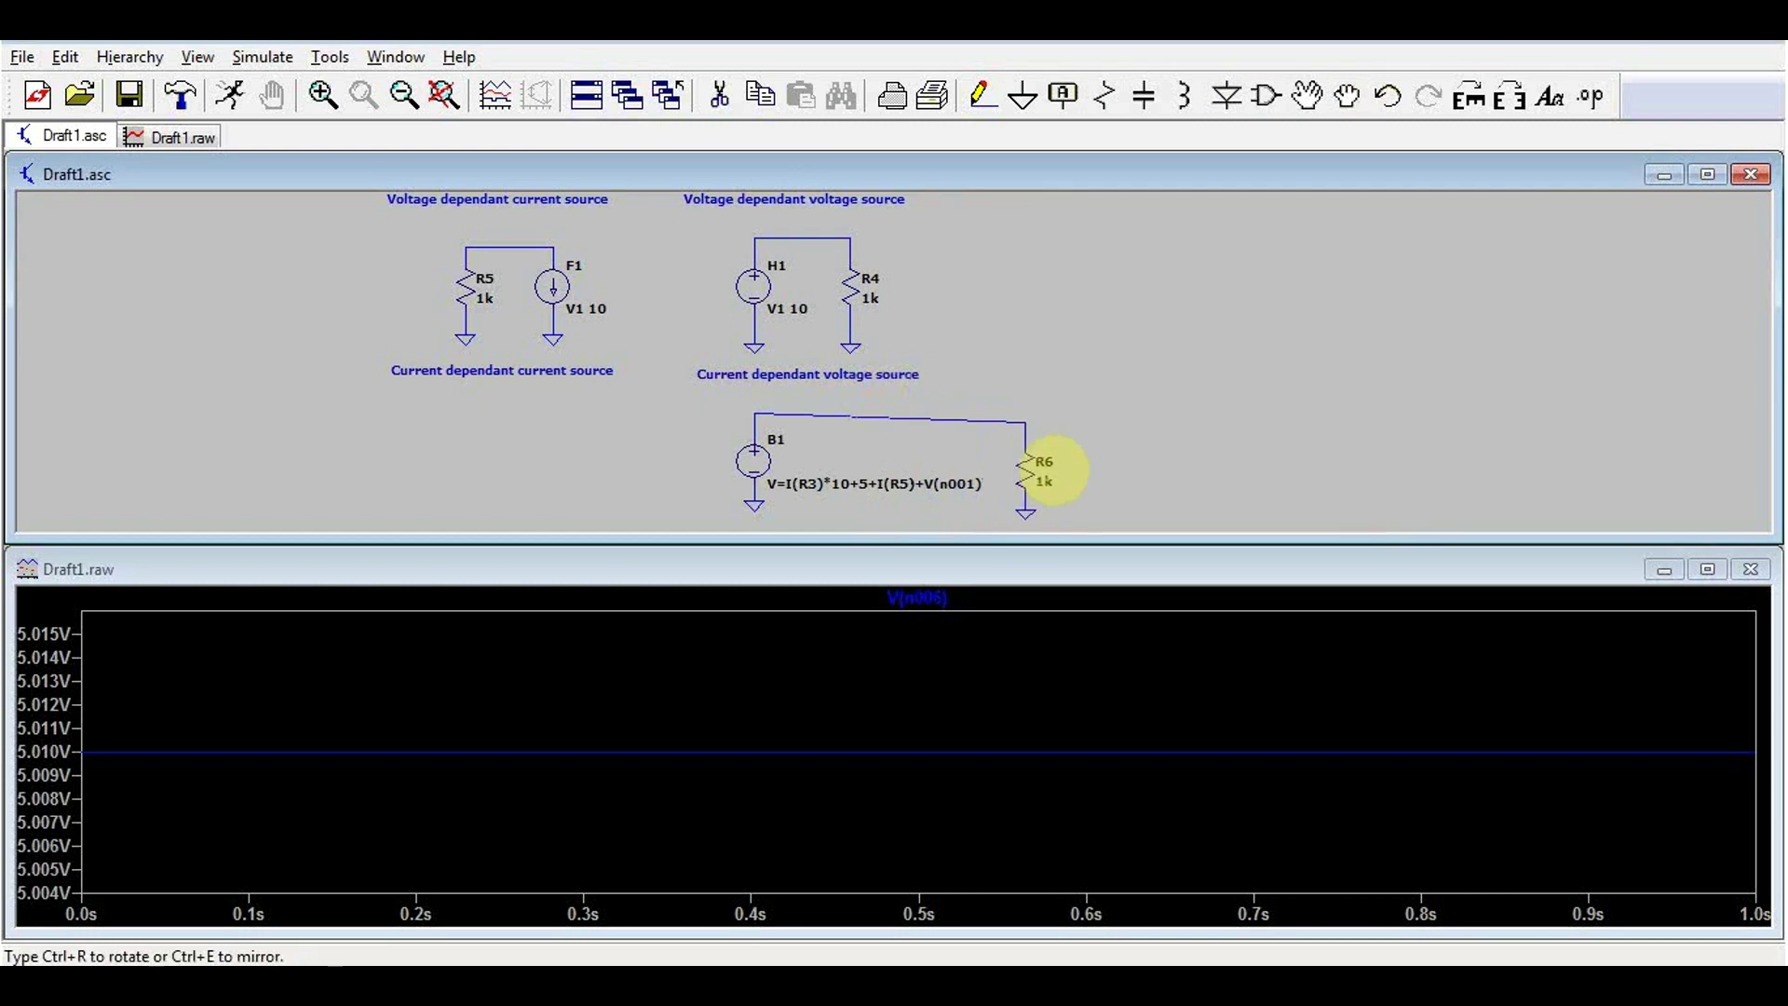
pyautogui.moveTo(1055, 471)
pyautogui.mouseDown()
pyautogui.moveTo(1070, 467)
pyautogui.moveTo(1056, 460)
pyautogui.mouseUp()
pyautogui.click(226, 96)
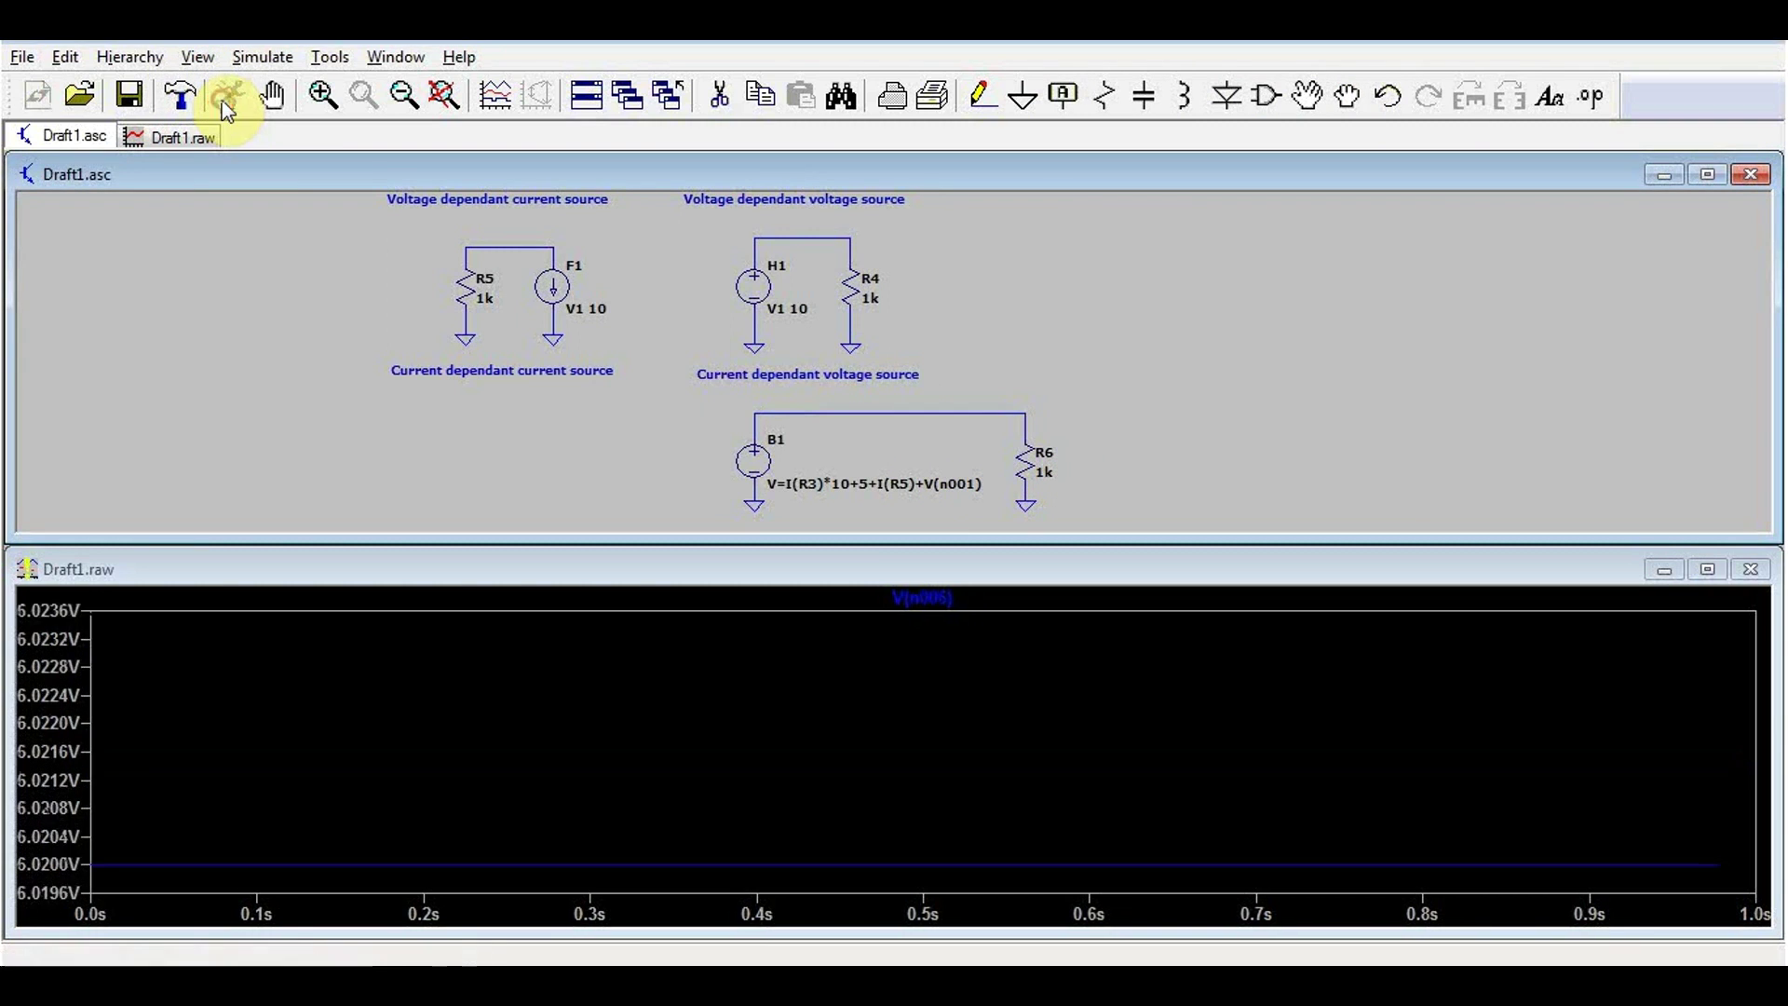
pyautogui.click(936, 412)
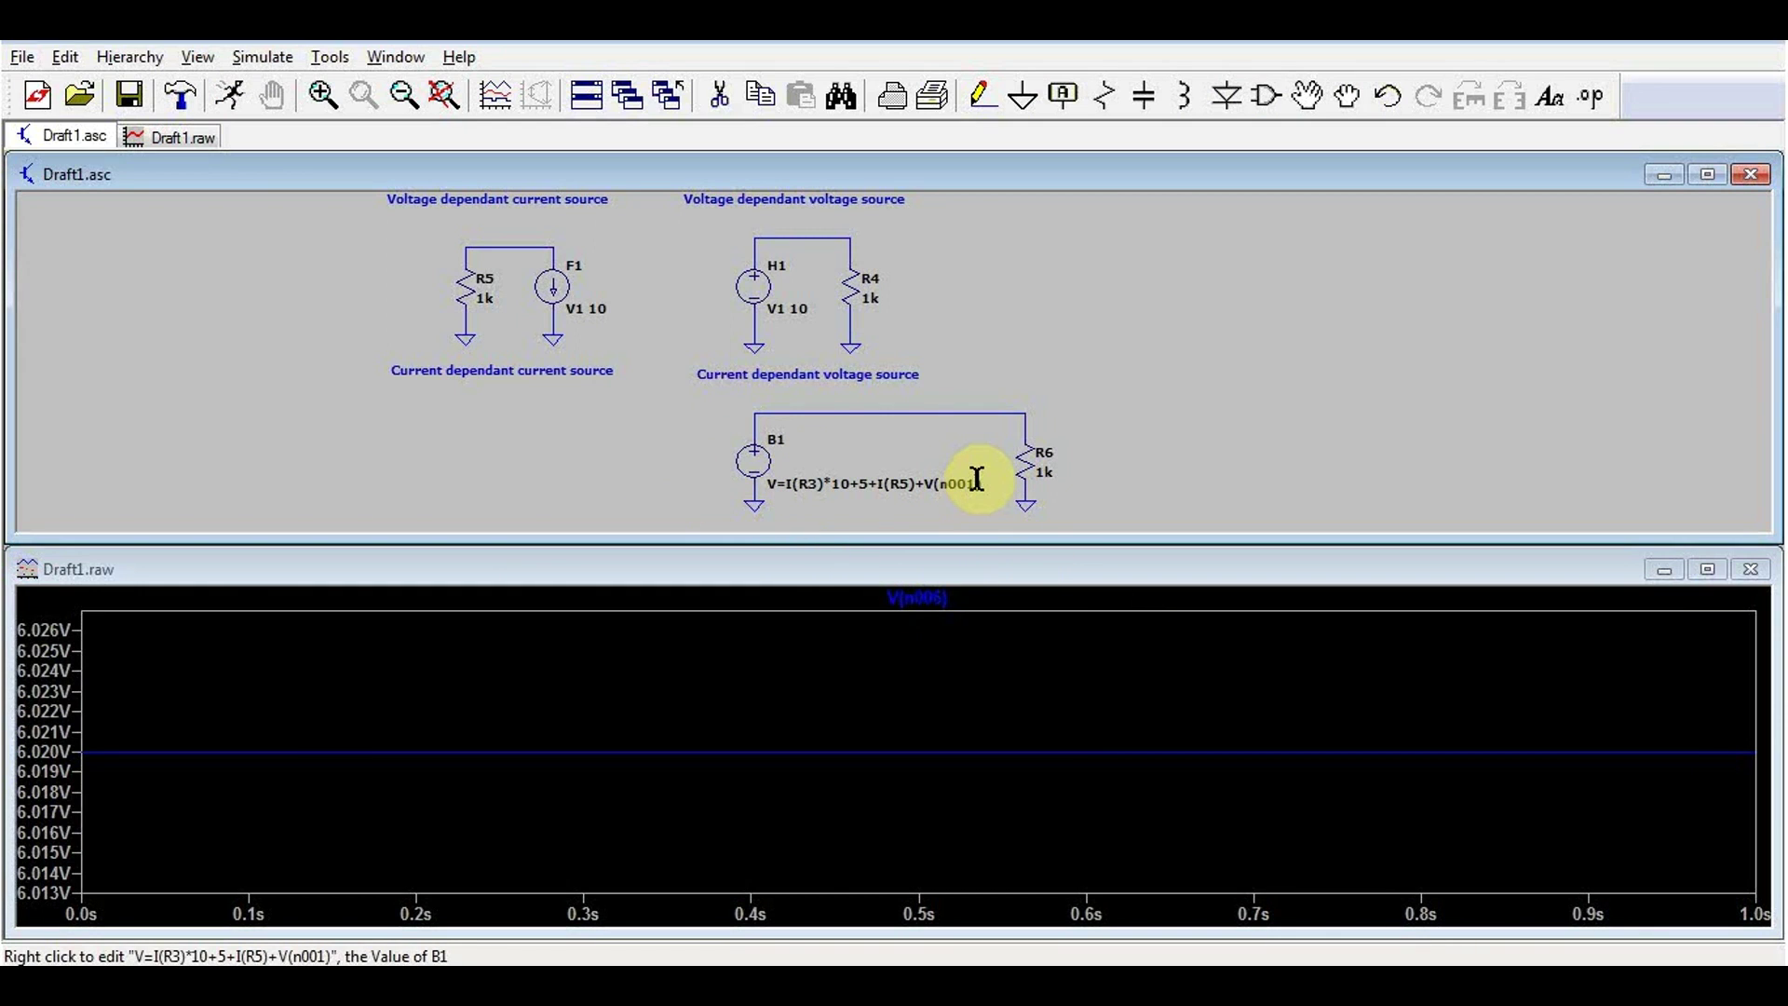
pyautogui.click(1284, 91)
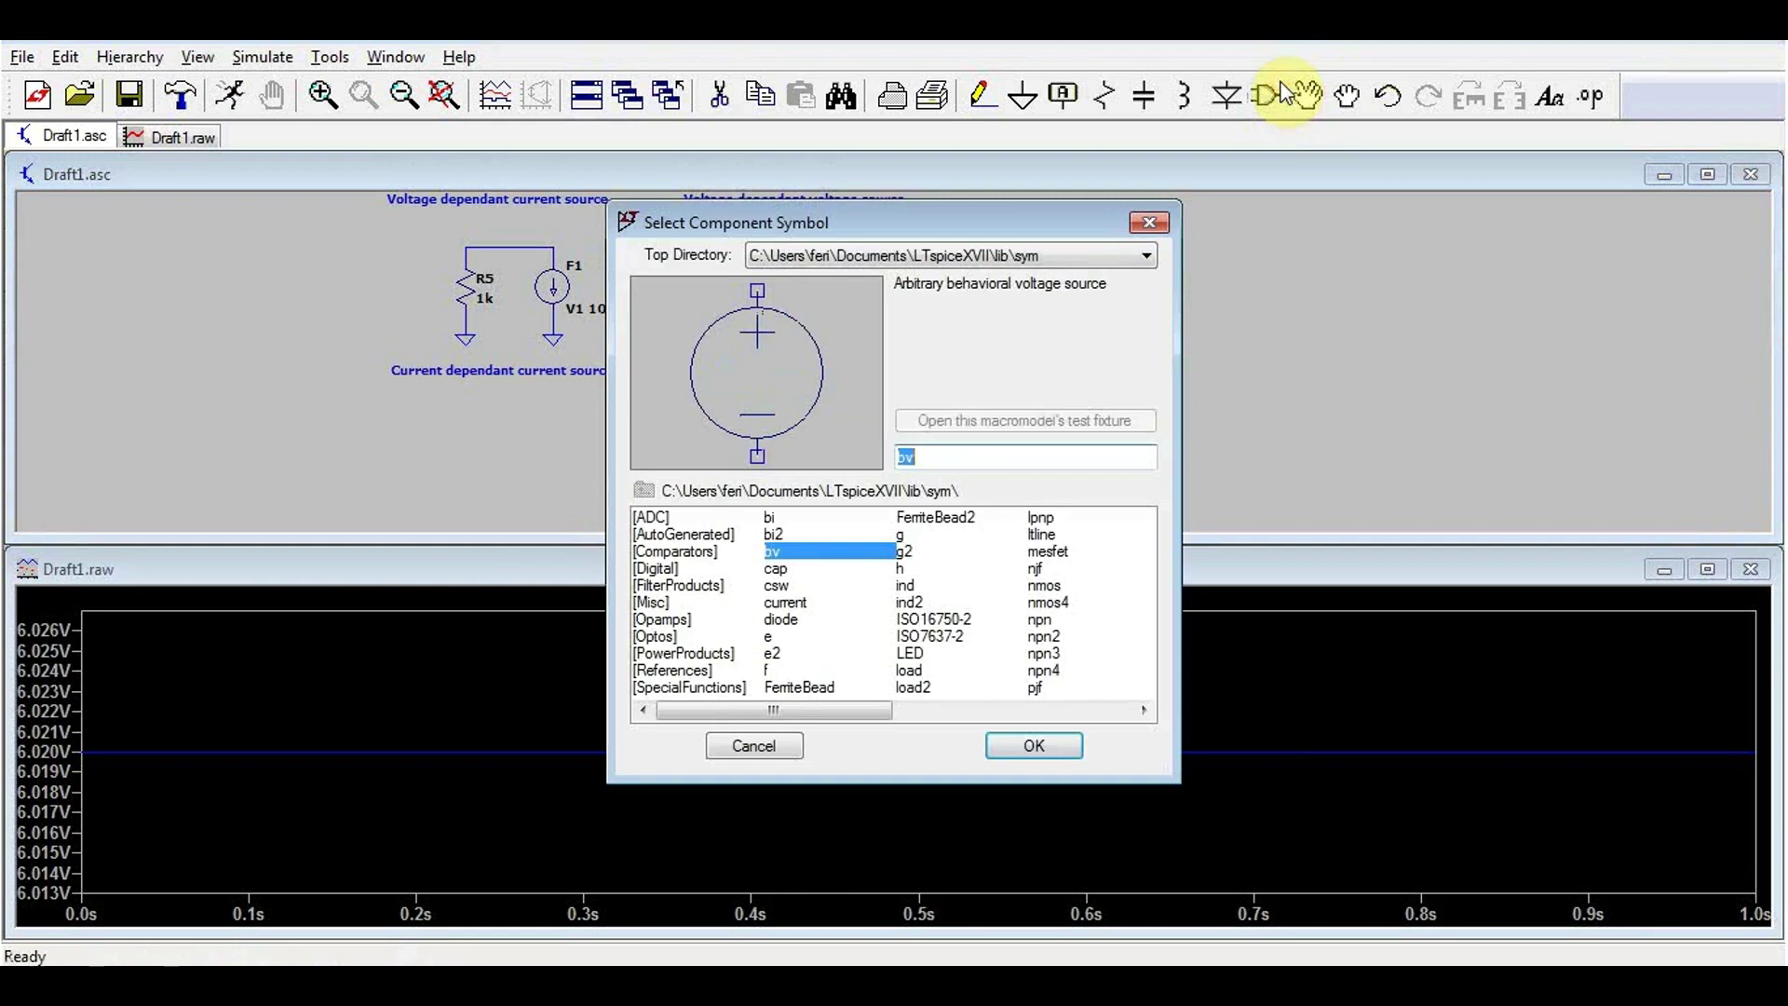
# Step: Place behavioral current source B2 and resistor R7 to its left, each with a ground
pyautogui.click(779, 520)
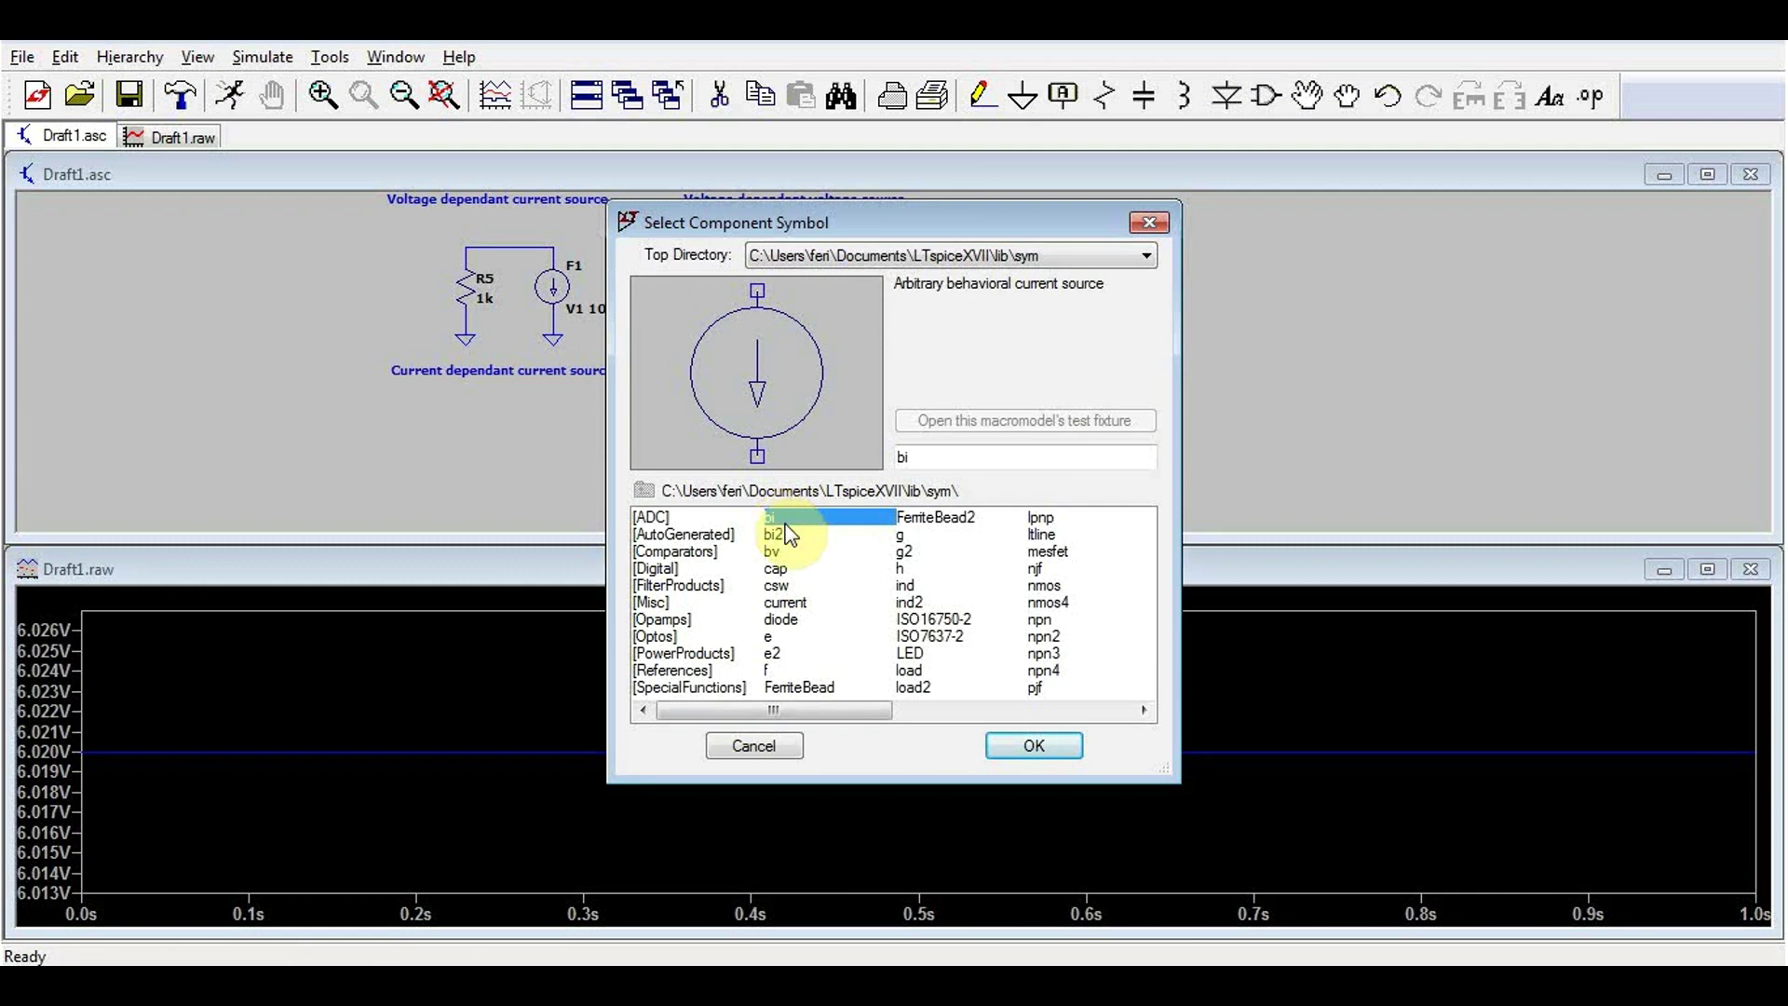
pyautogui.click(1017, 745)
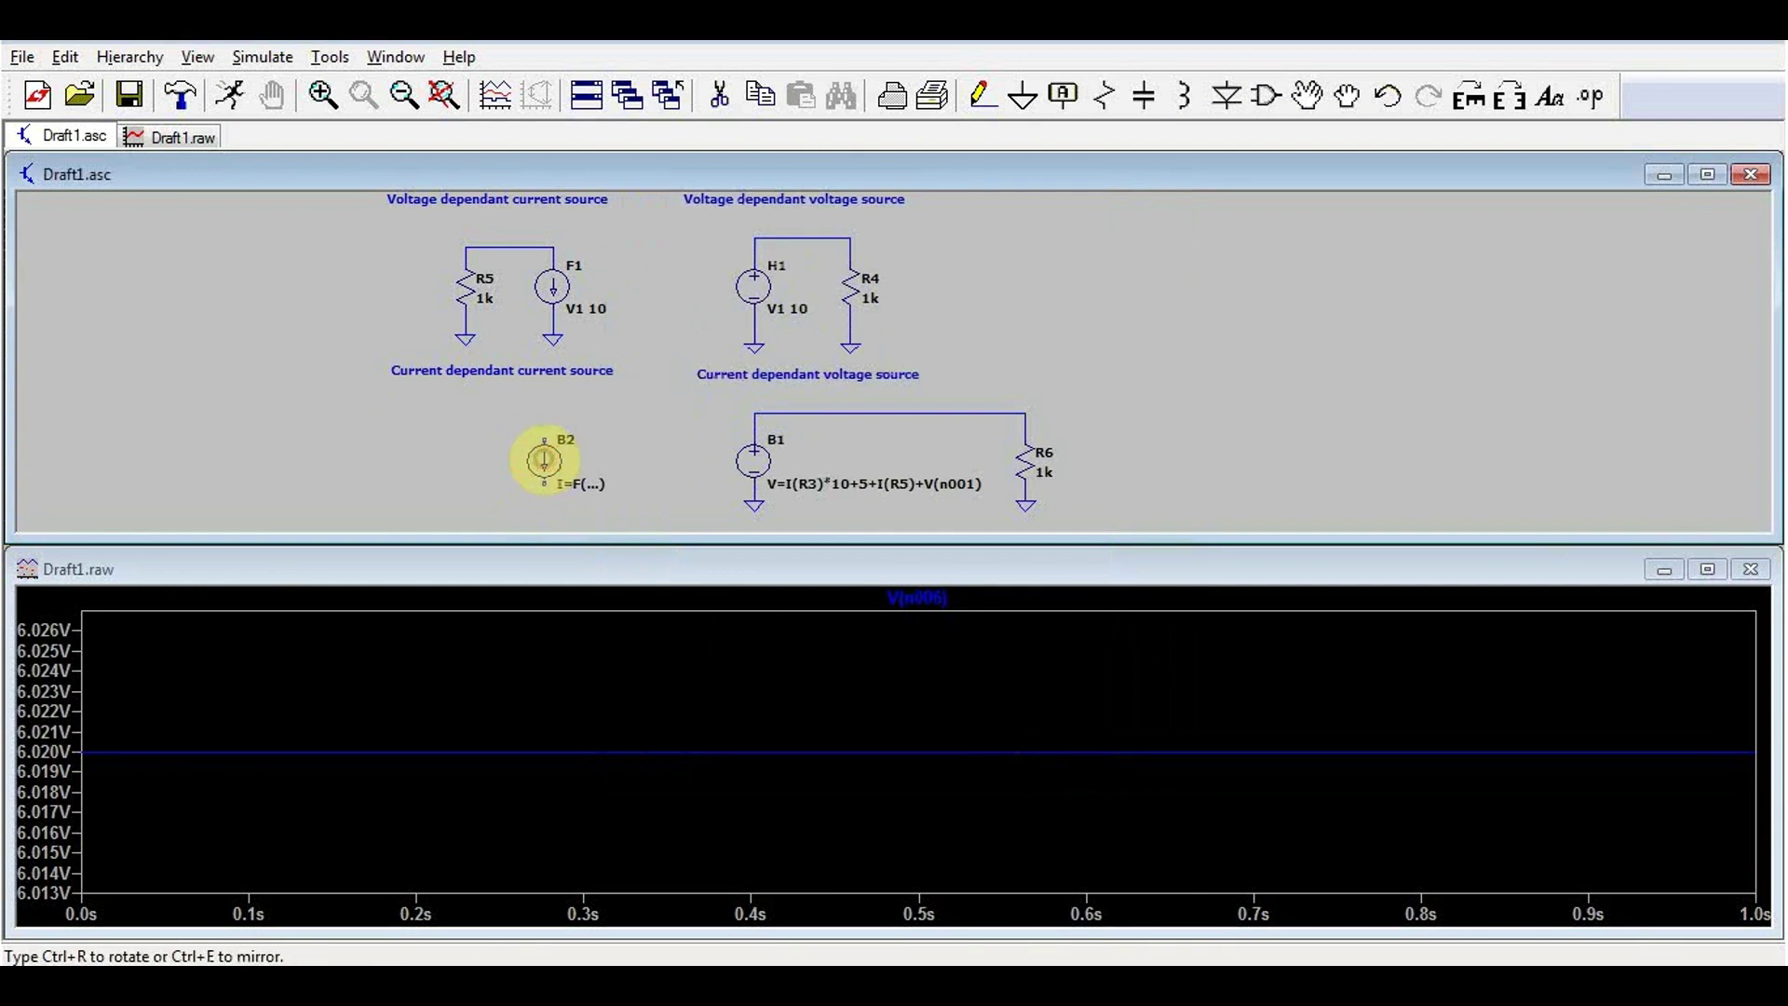
pyautogui.click(544, 460)
pyautogui.press('g')
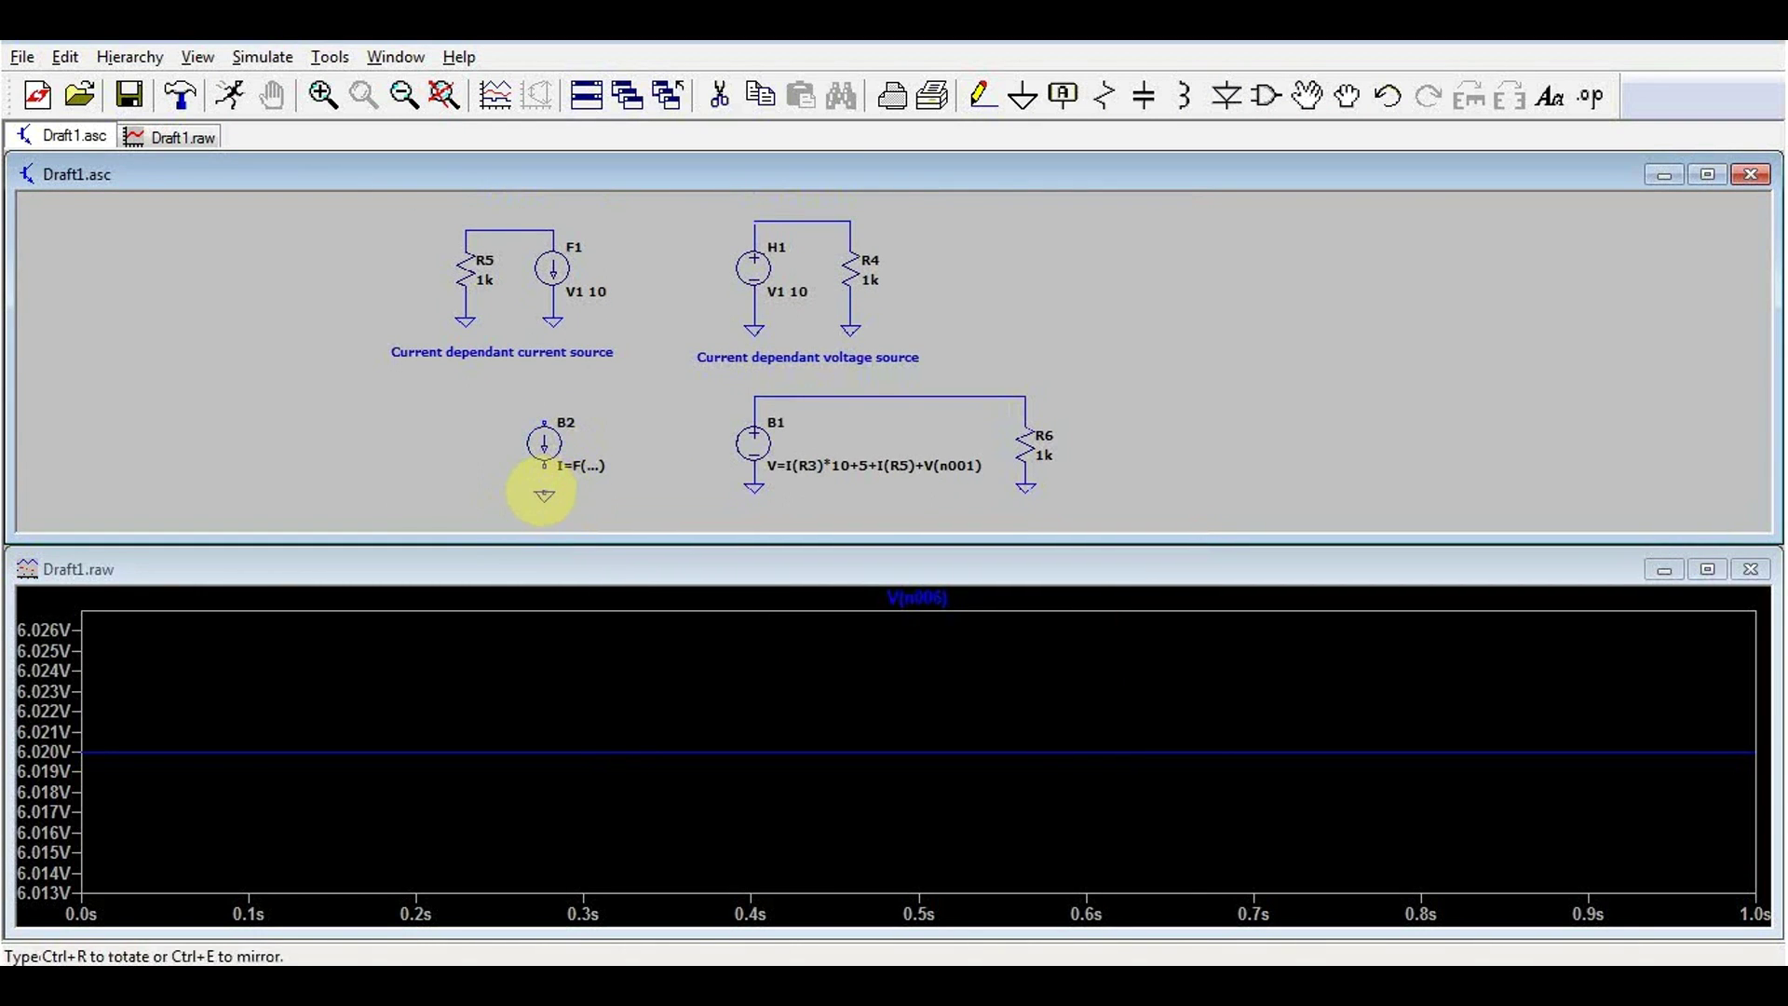
pyautogui.click(545, 495)
pyautogui.press('r')
pyautogui.click(433, 444)
pyautogui.press('Escape')
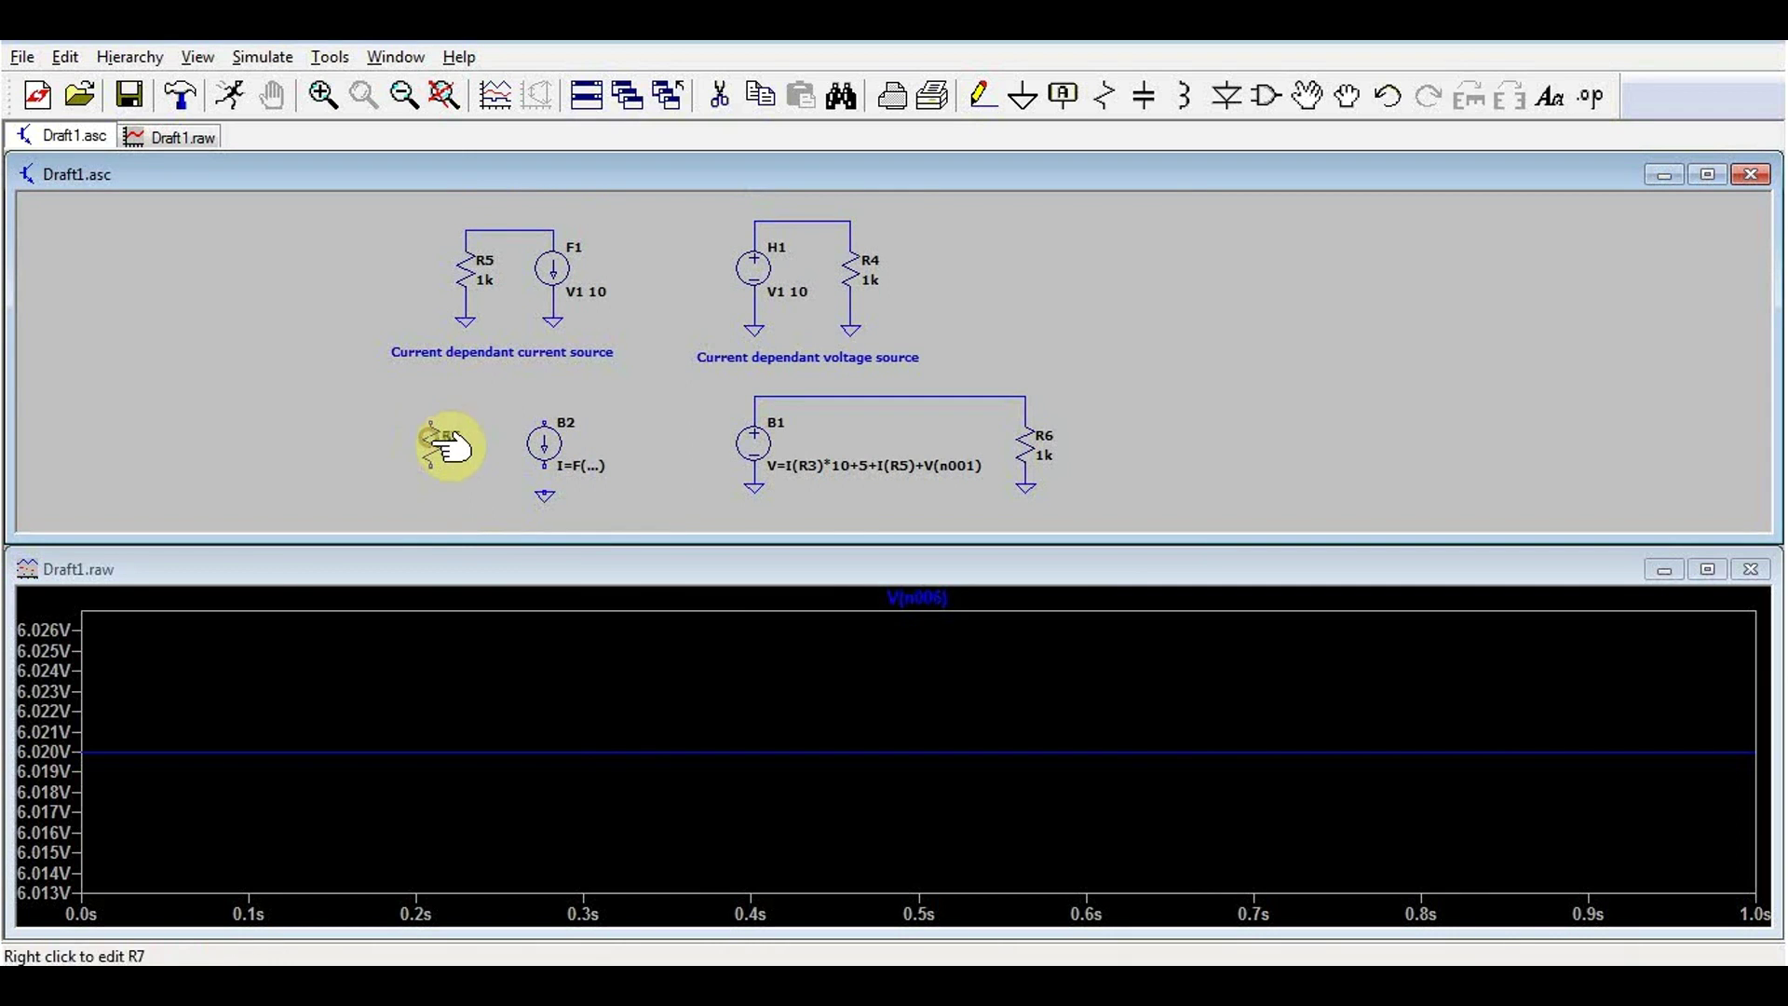
pyautogui.press('g')
pyautogui.click(431, 494)
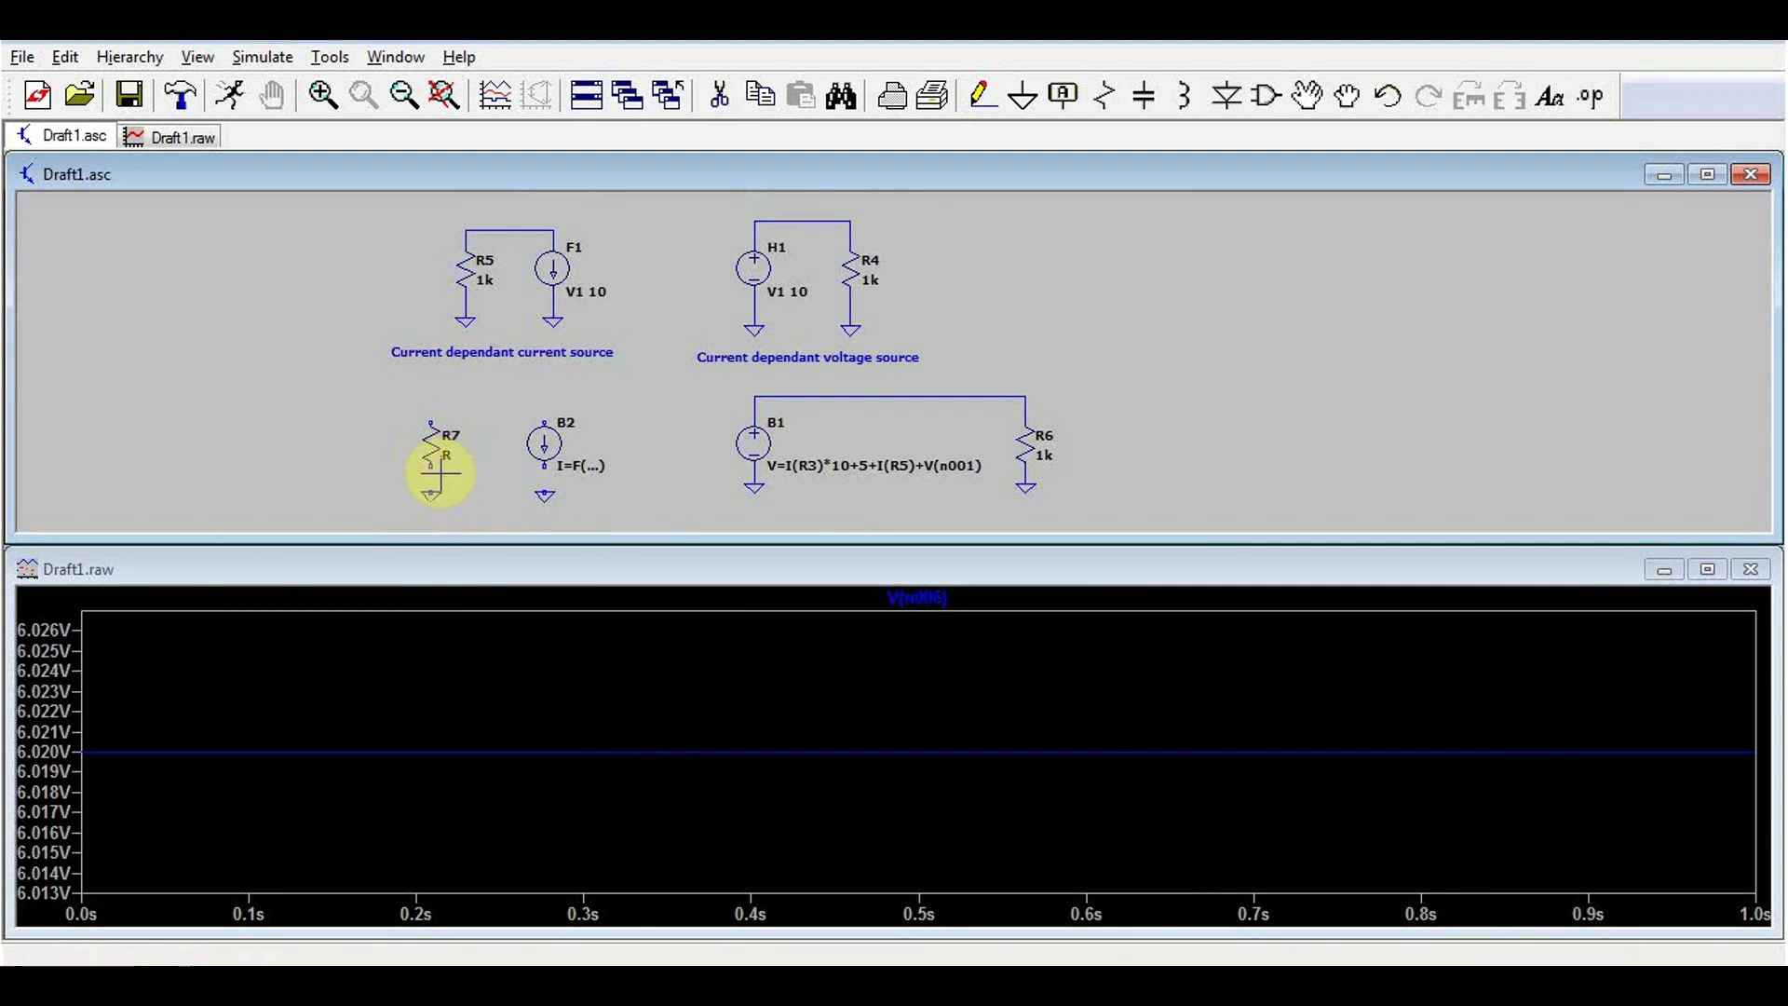
# Step: Wire R7's top pin over to B2's top pin
pyautogui.click(981, 94)
pyautogui.scroll(1, 382, 526)
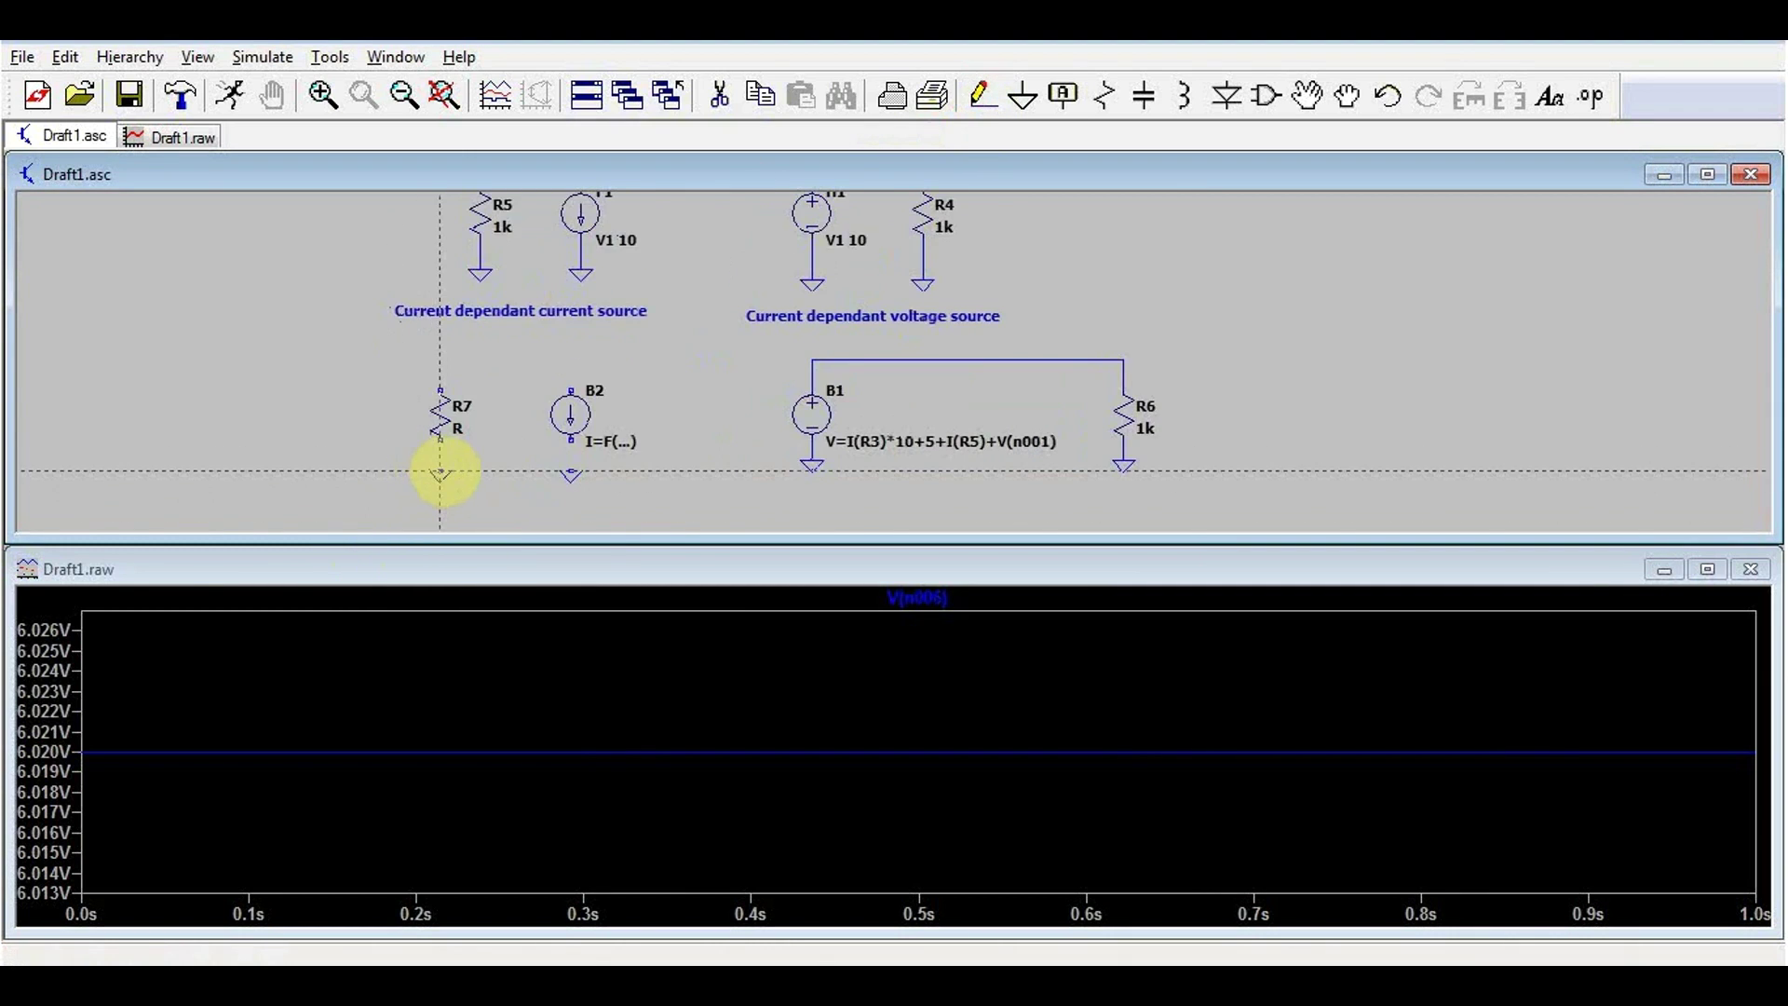
pyautogui.click(439, 467)
pyautogui.click(428, 358)
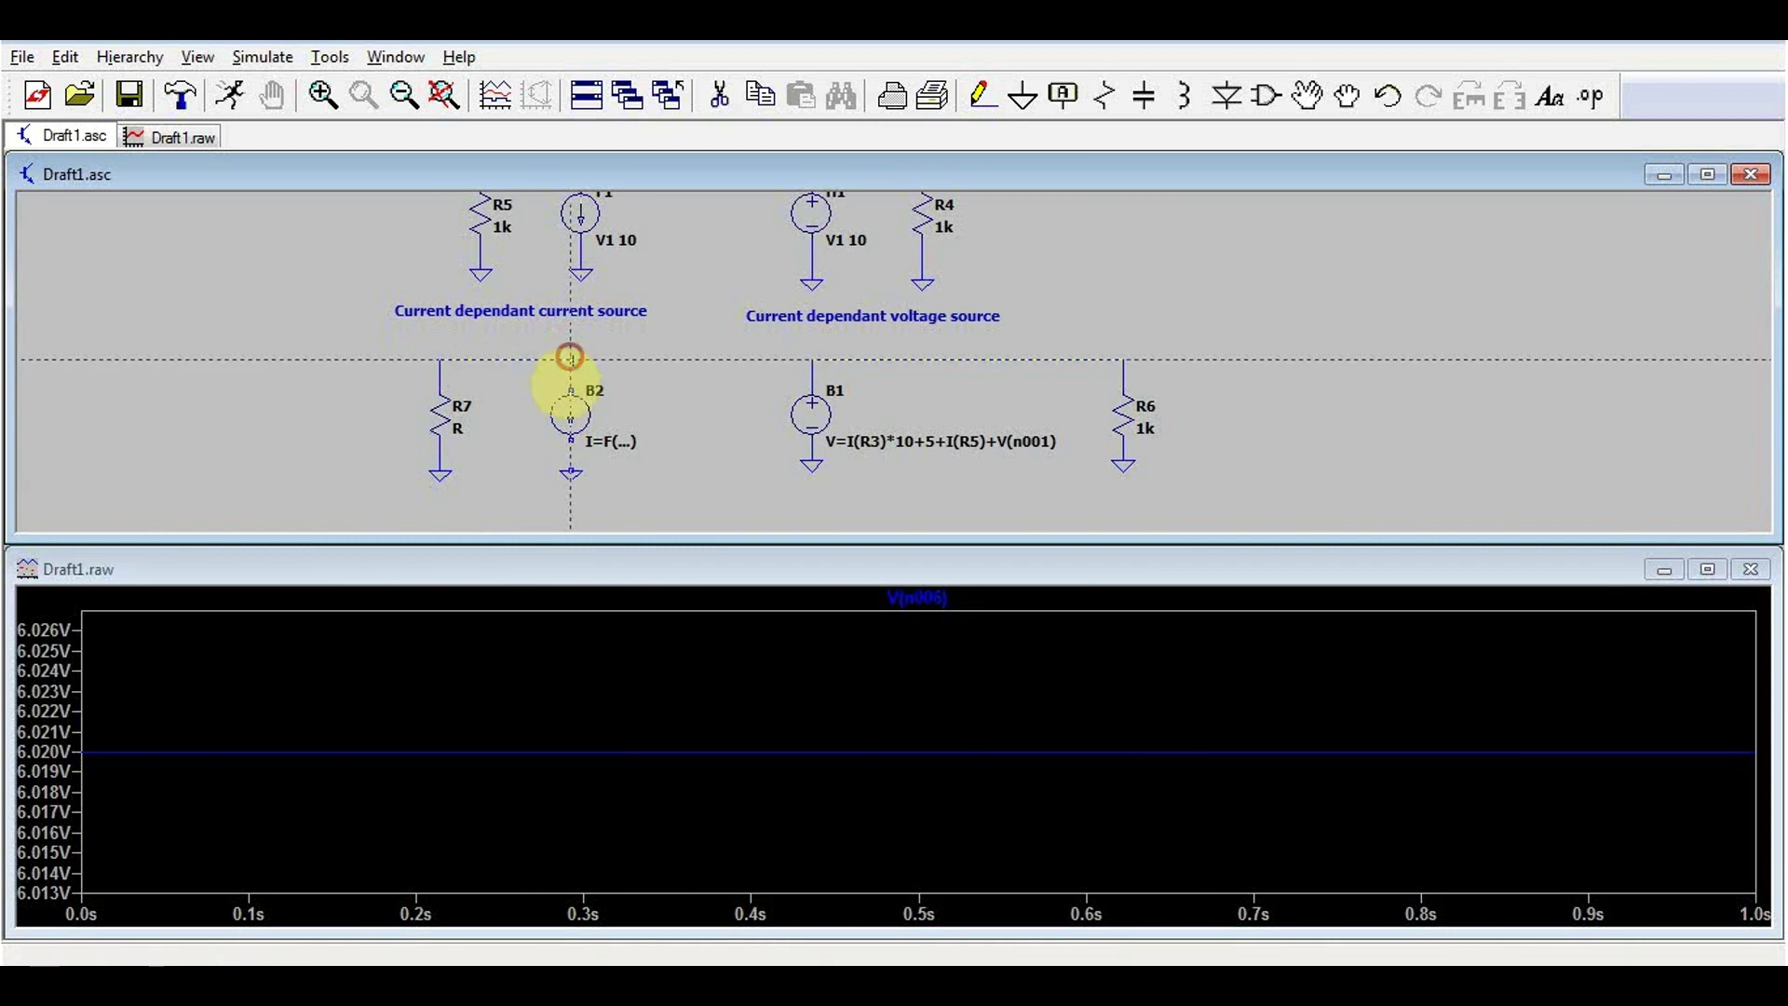
pyautogui.click(571, 389)
pyautogui.rightClick(573, 448)
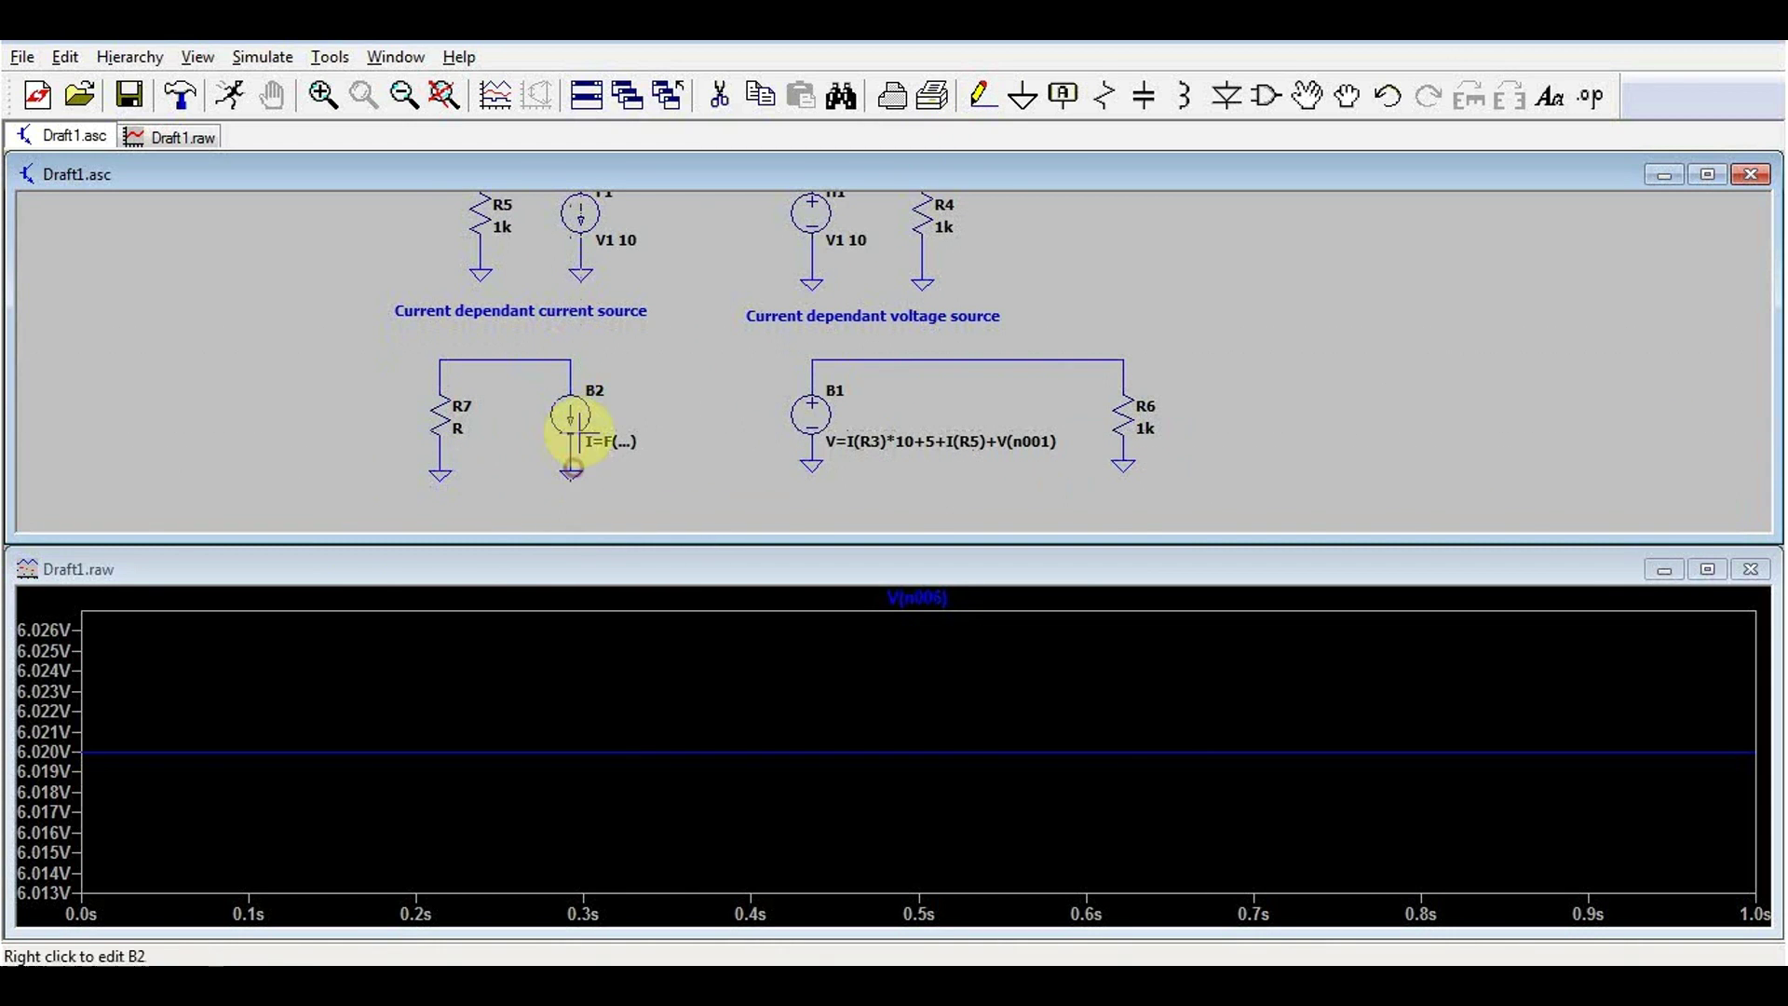
# Step: Copy B1's formula I(R3)*10+5+I(R5)+V(n001) into B2's value
pyautogui.rightClick(885, 441)
pyautogui.moveTo(1186, 490); pyautogui.dragTo(1015, 492)
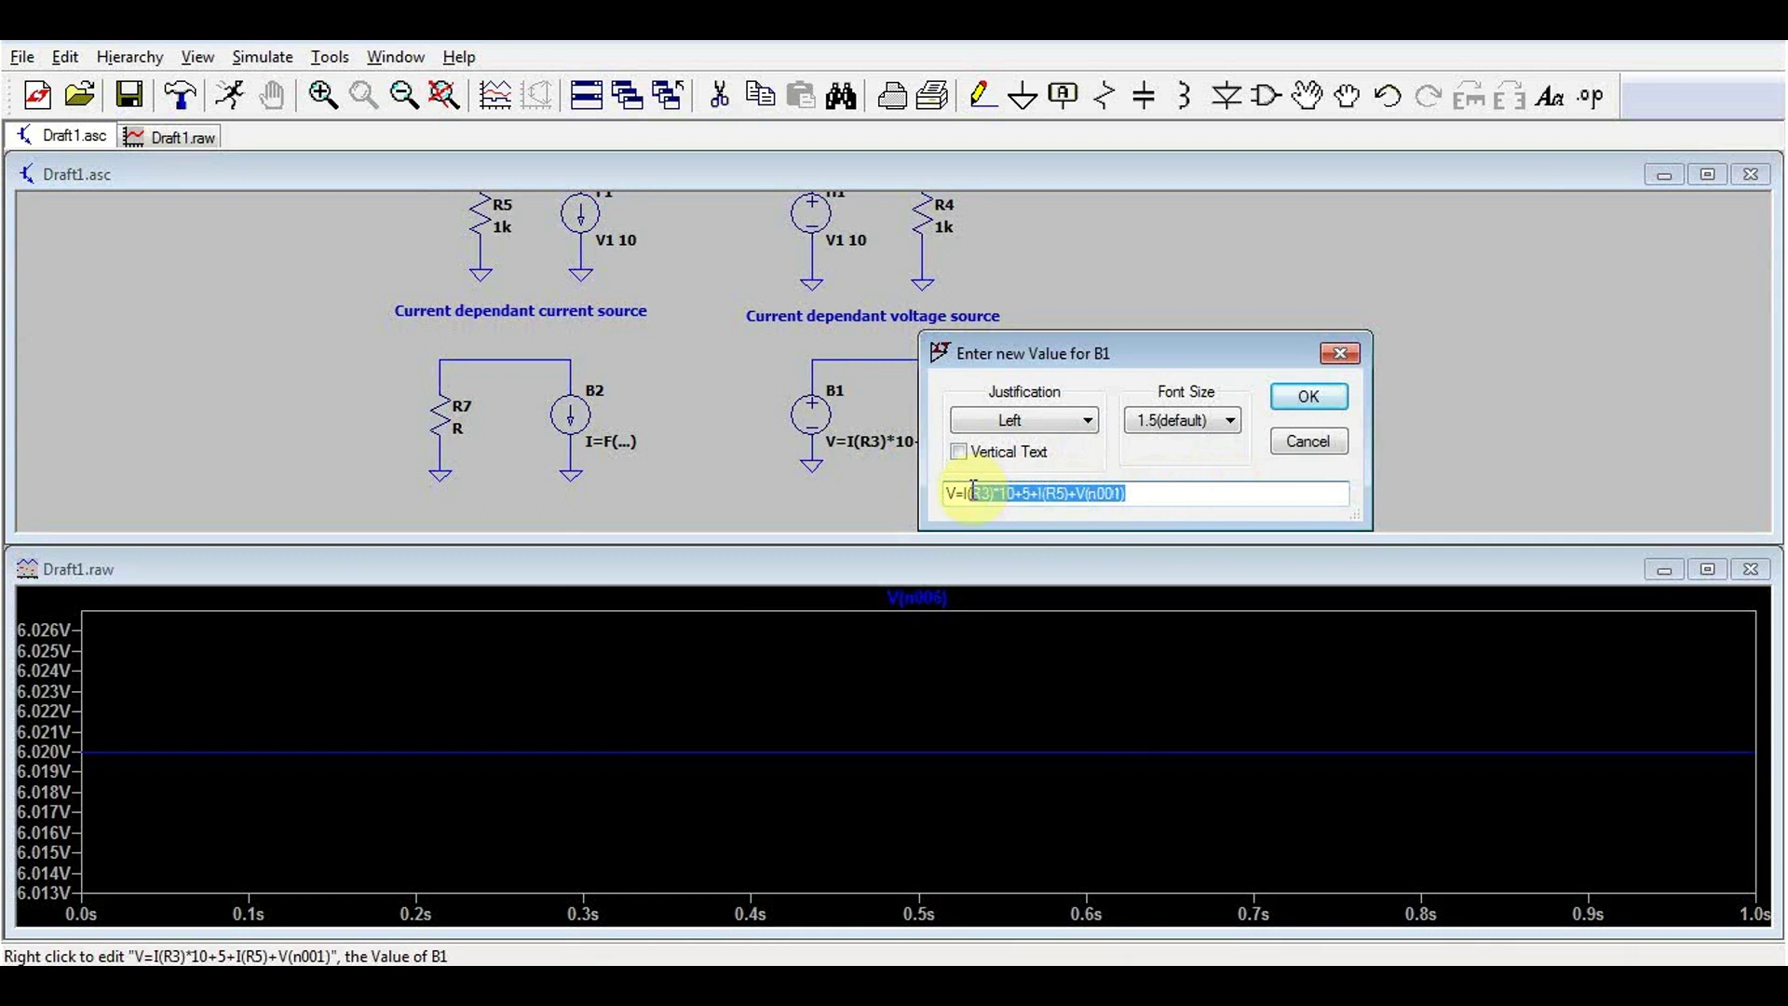
pyautogui.click(1304, 400)
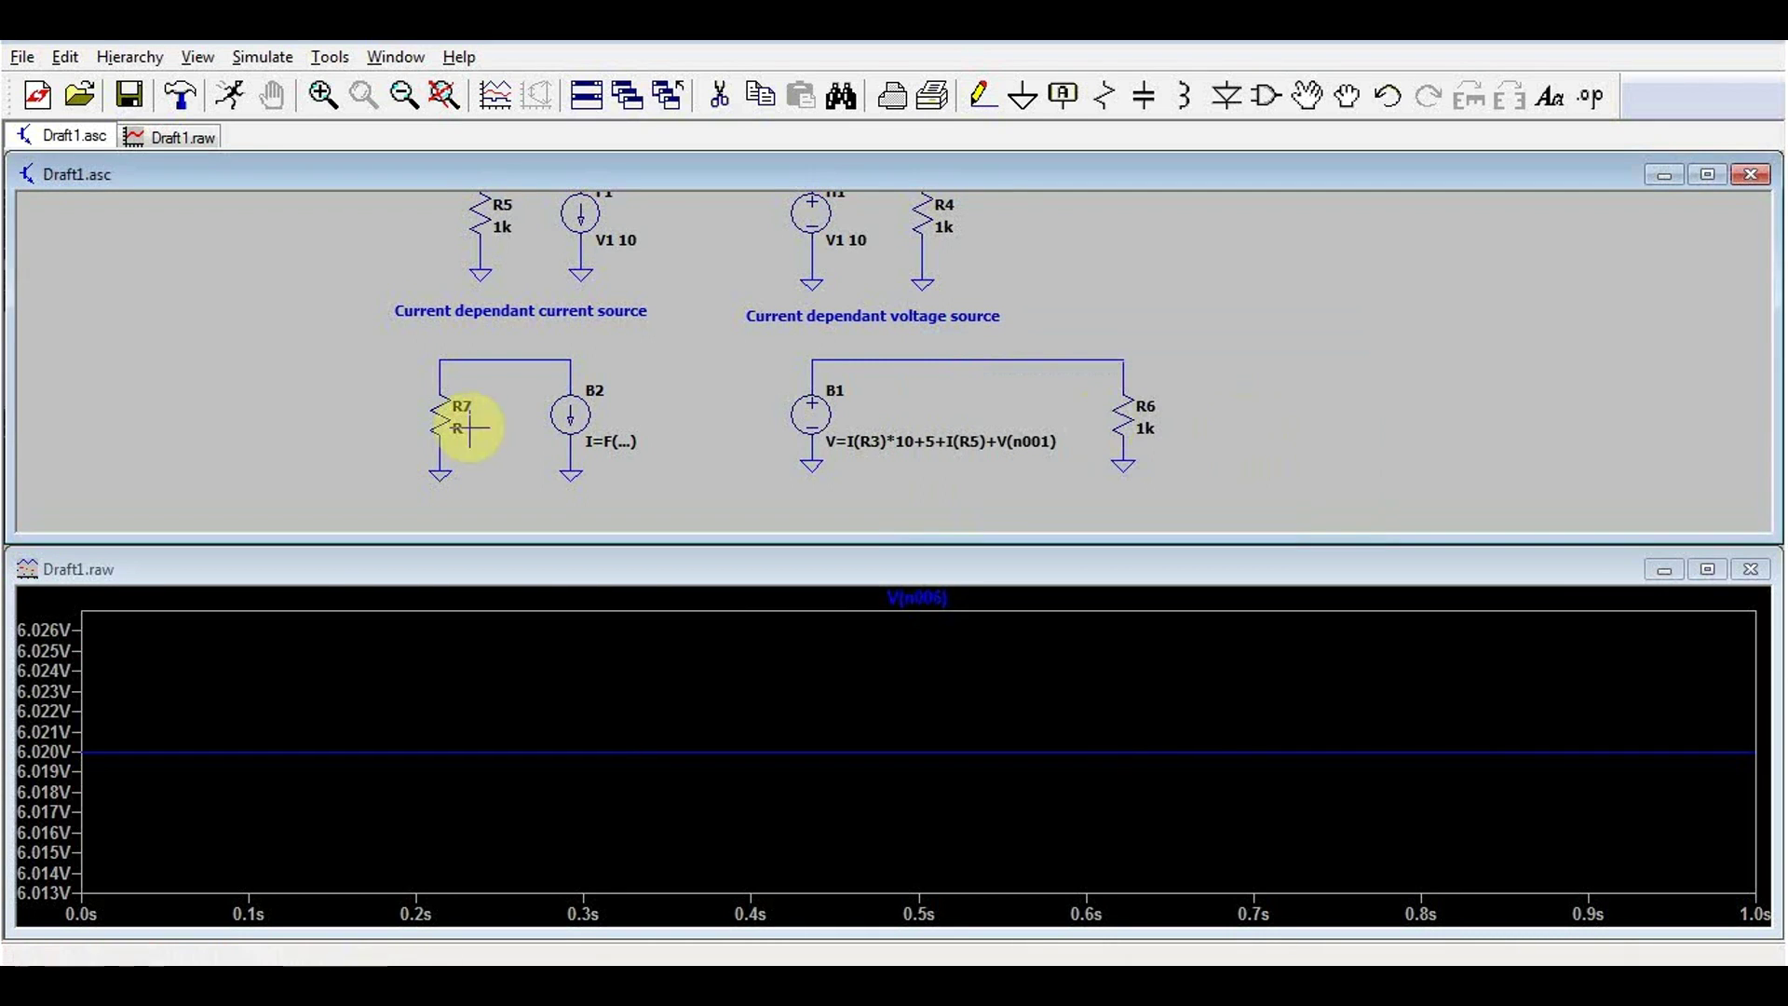
pyautogui.rightClick(596, 434)
pyautogui.click(995, 496)
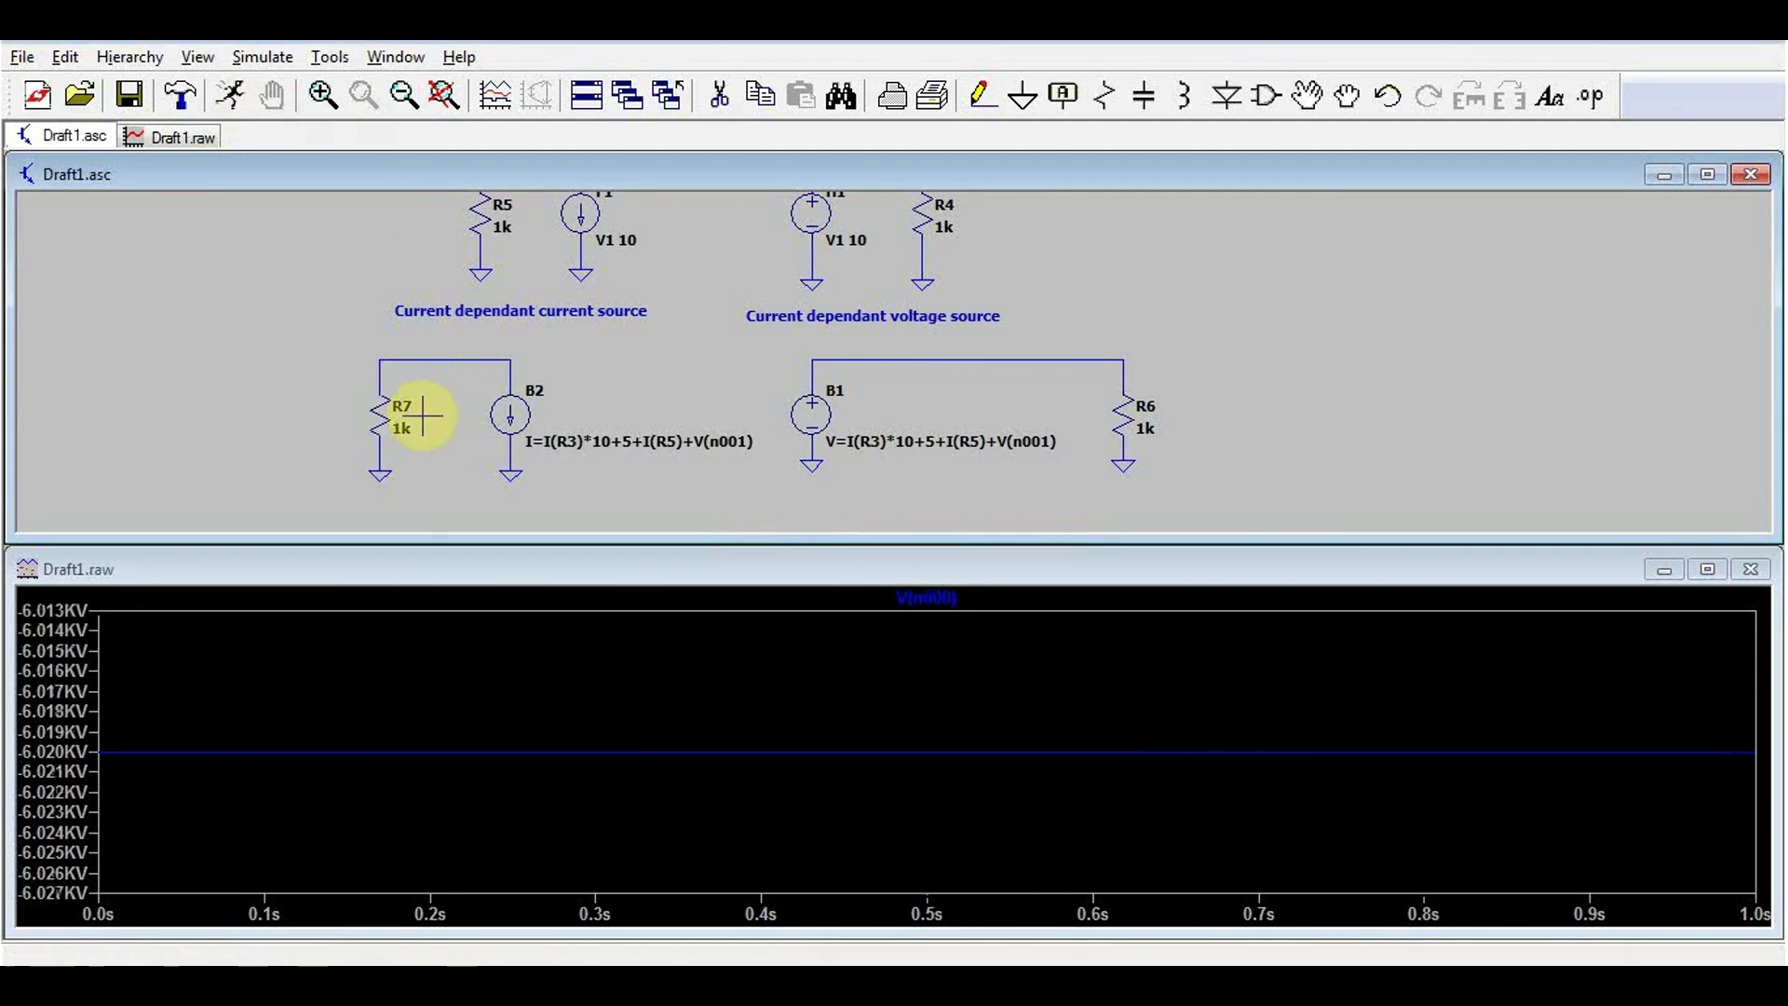
# Step: Plot B1's output node voltage (about 6.02 V) and B2's current (about 6.02 A)
pyautogui.click(1118, 358)
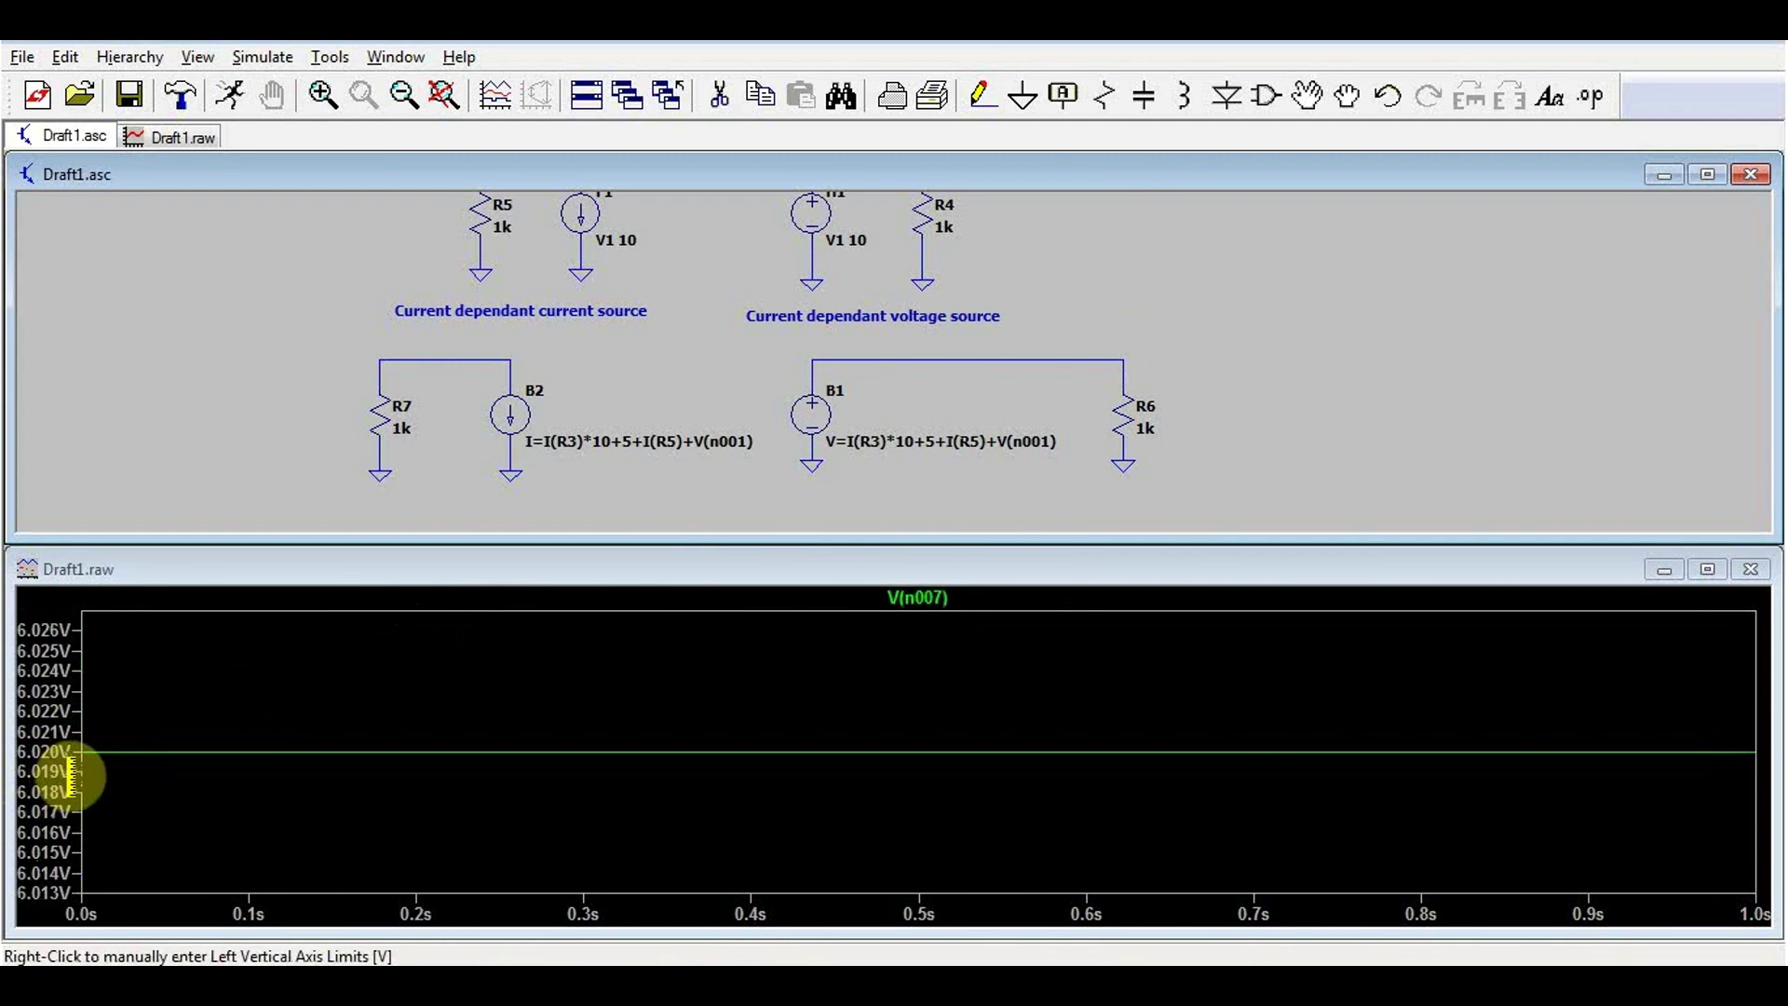
pyautogui.click(515, 392)
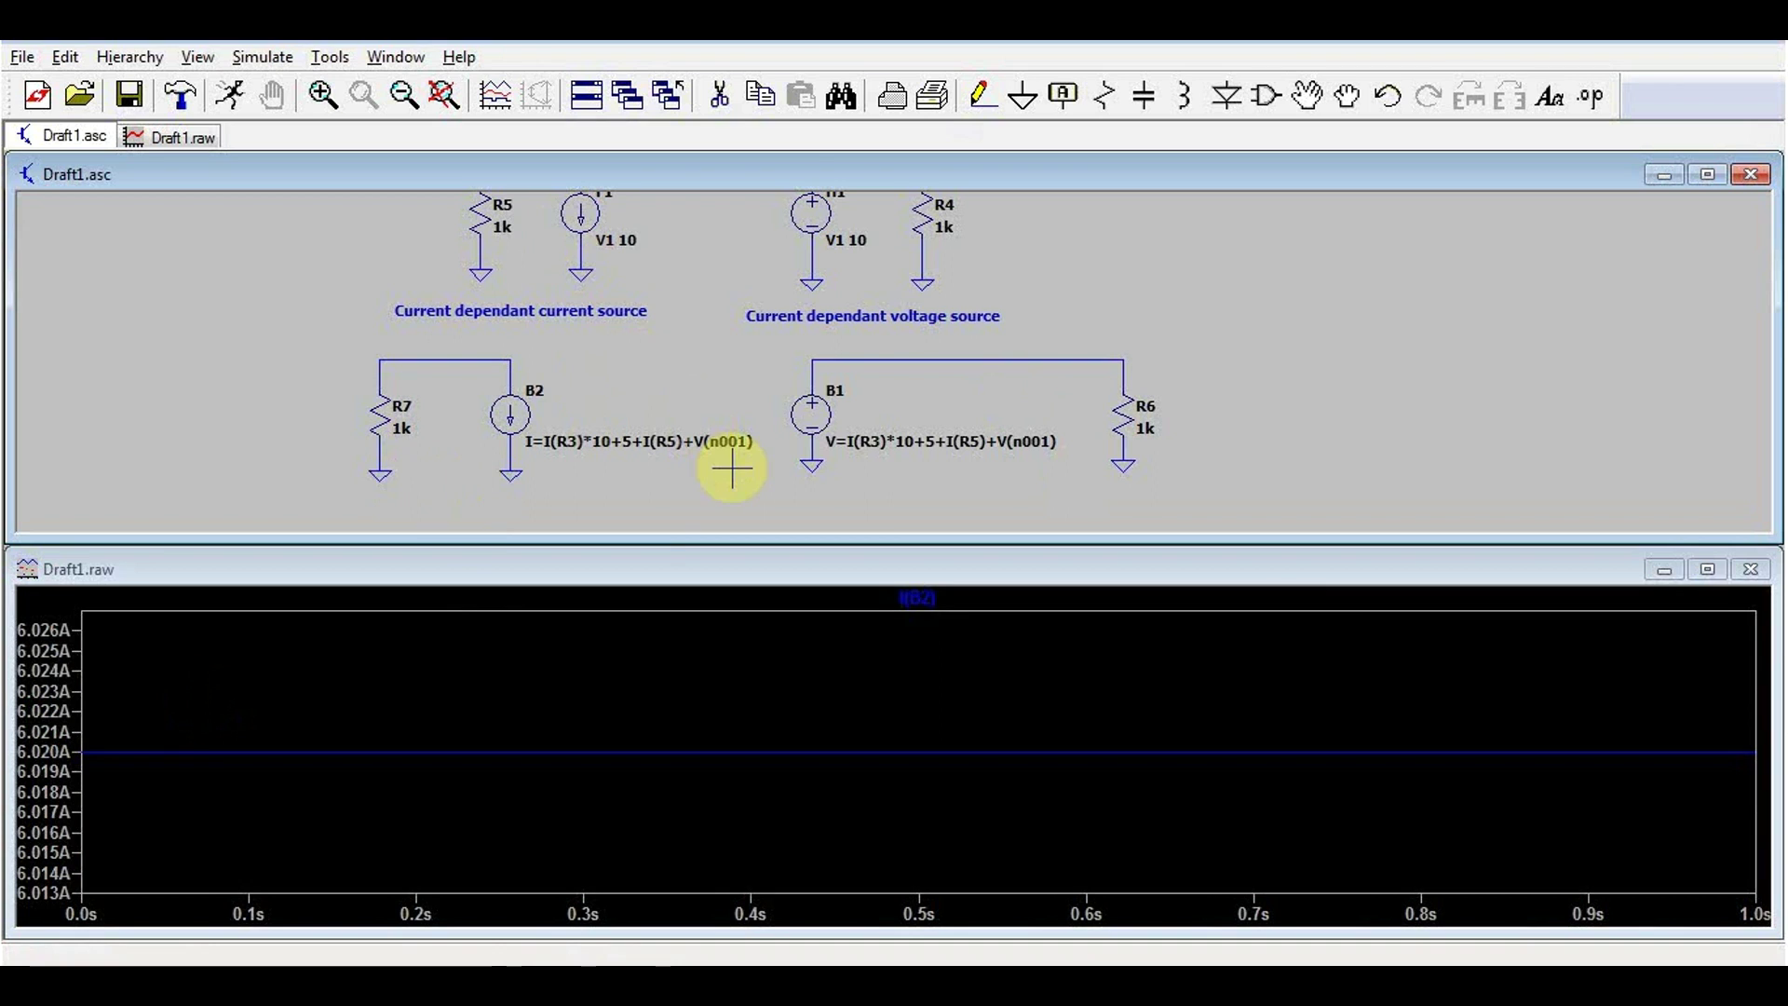
# Step: Start a text comment label on the schematic
pyautogui.click(1564, 112)
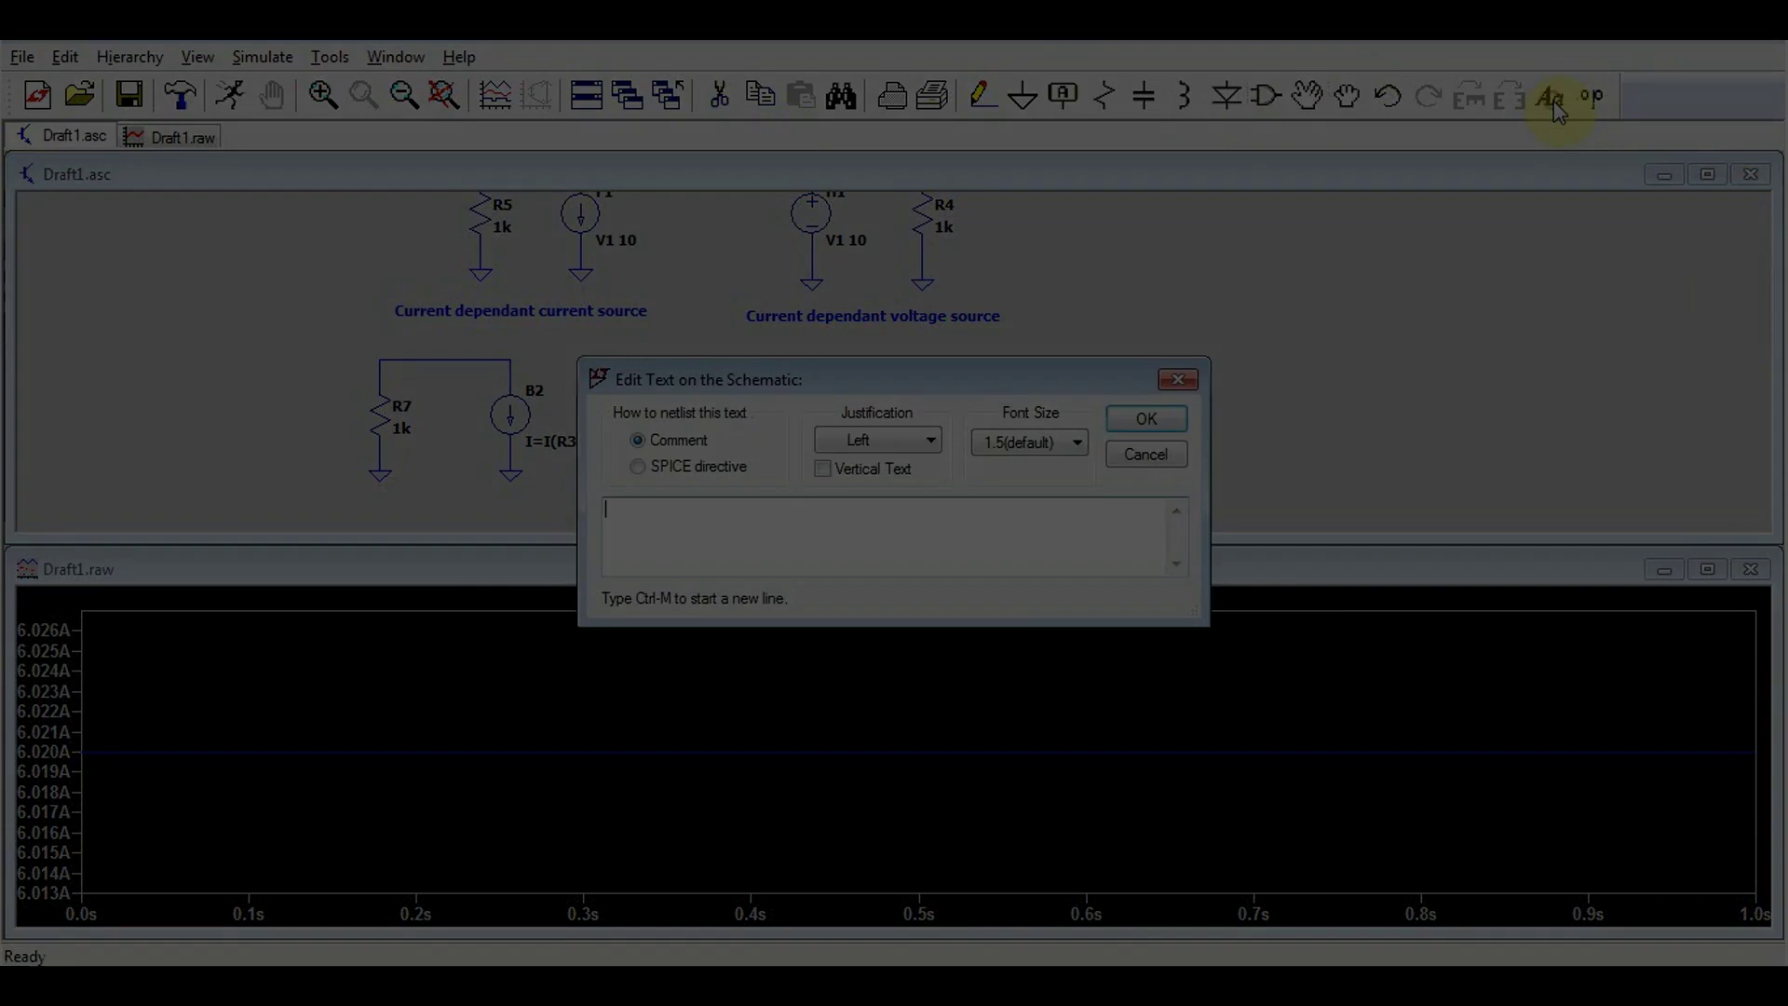